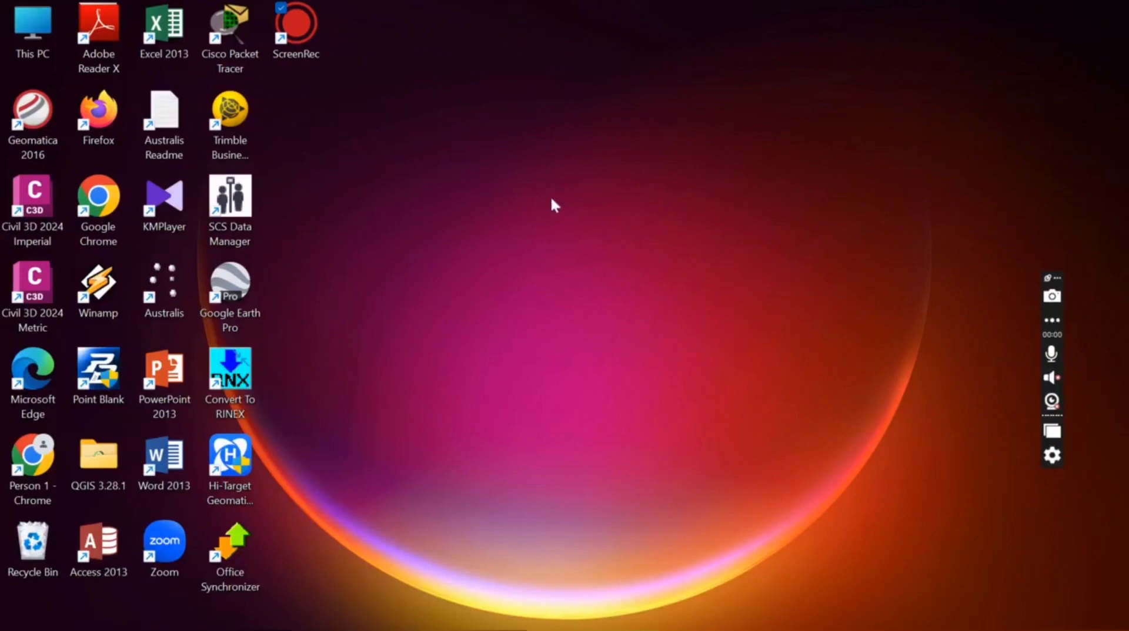
Launch Microsoft Edge from the taskbar
{"action": "left_click", "coordinate": [598, 614]}
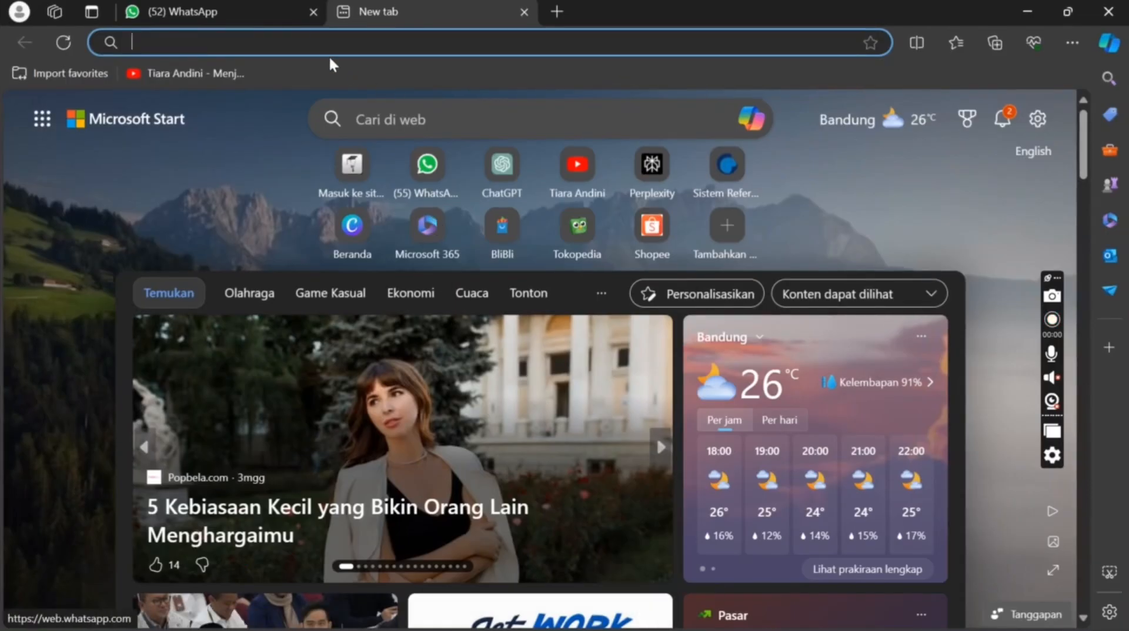
Load srgi.big.go.id in the browser and go to its login page
{"action": "left_click", "coordinate": [306, 43]}
{"action": "type", "text": "srgi.big.go.id"}
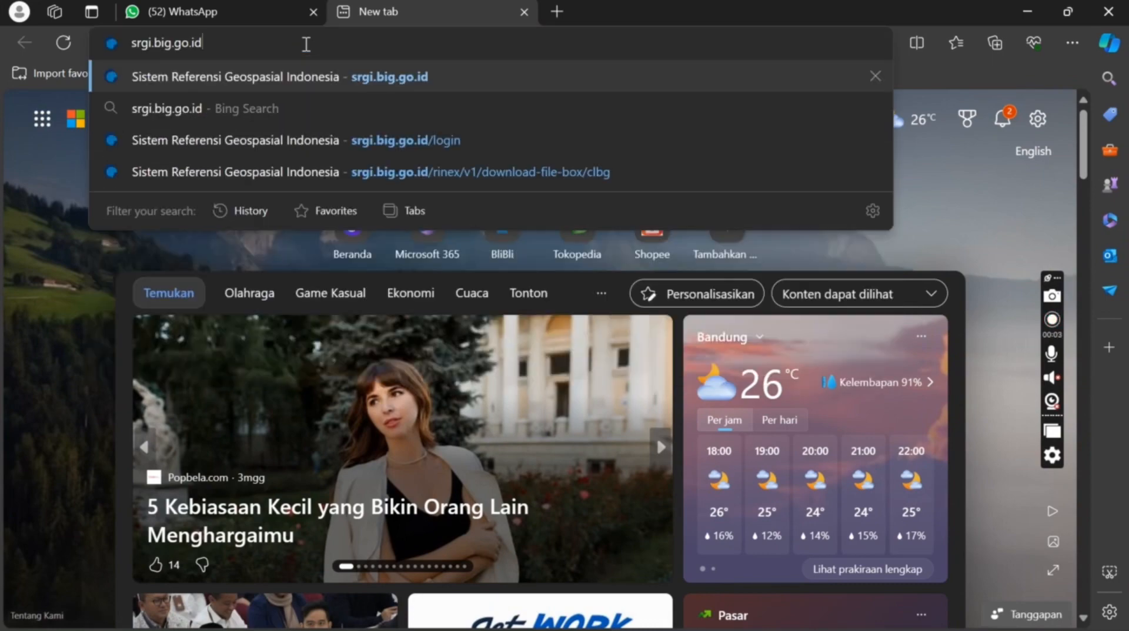
{"action": "key", "text": "Return"}
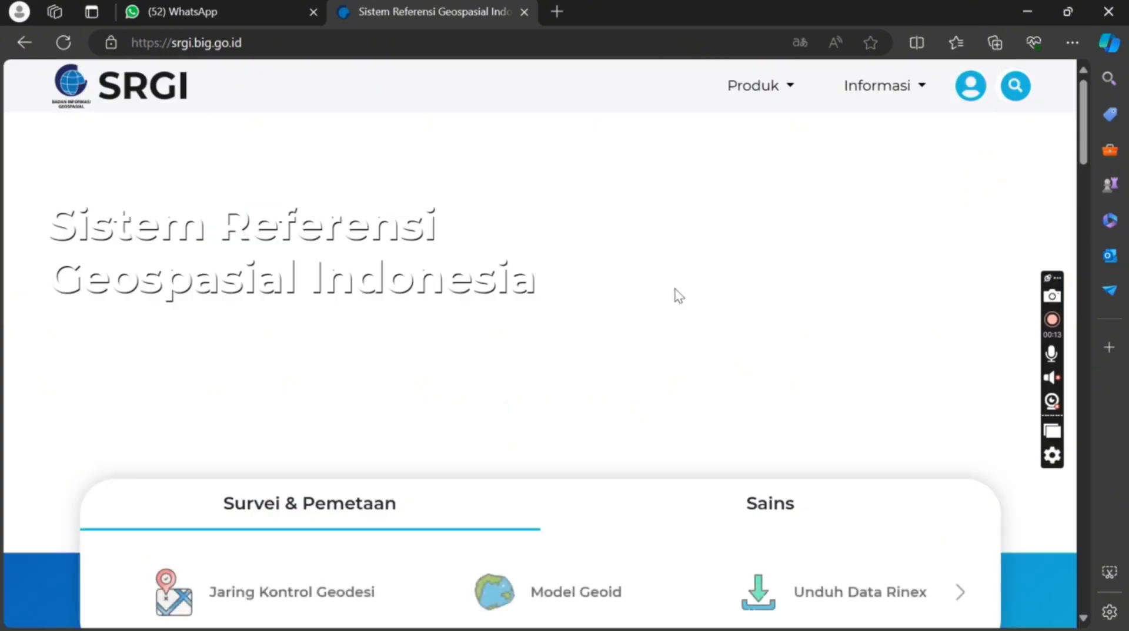
{"action": "scroll", "coordinate": [547, 307], "scroll_direction": "down", "scroll_amount": 5}
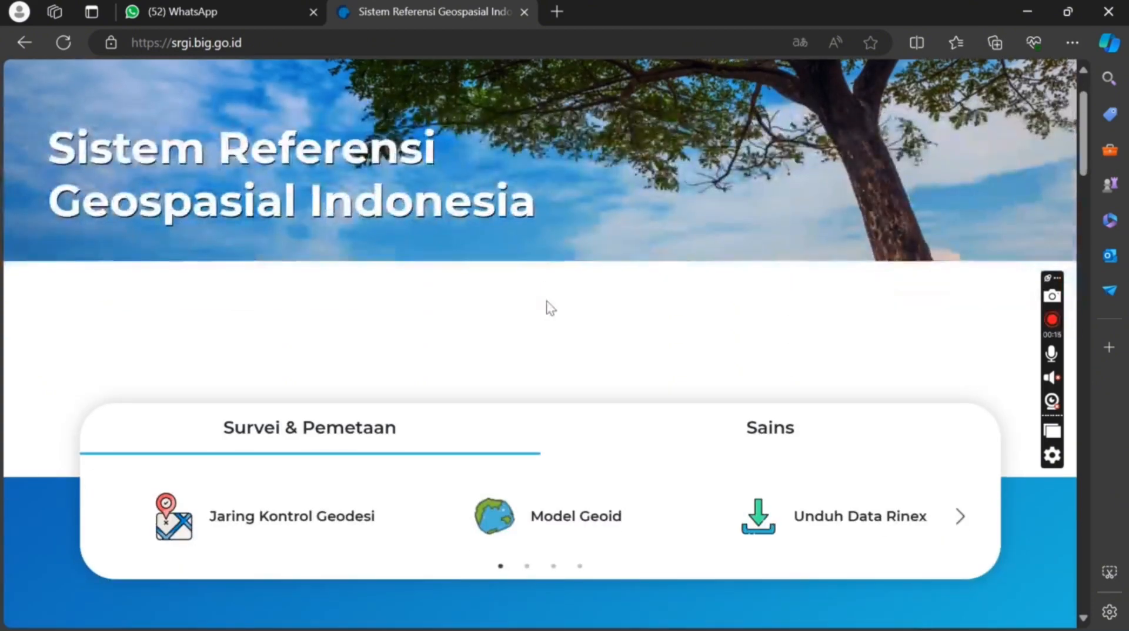
{"action": "scroll", "coordinate": [547, 308], "scroll_direction": "down", "scroll_amount": 2}
{"action": "scroll", "coordinate": [547, 307], "scroll_direction": "up", "scroll_amount": 7}
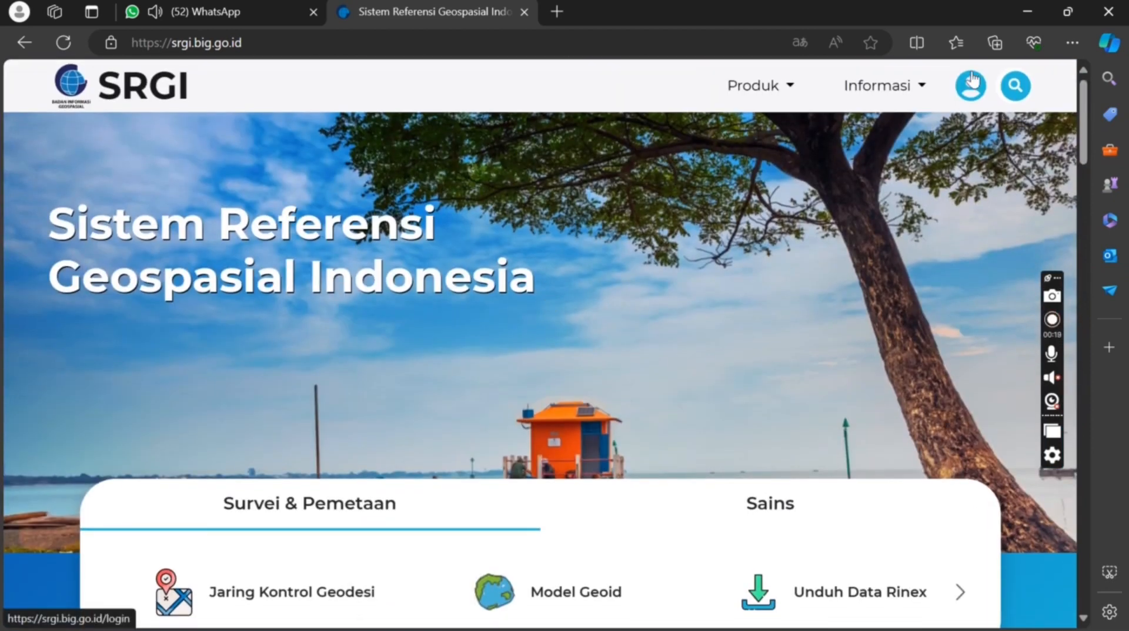
{"action": "left_click", "coordinate": [970, 88]}
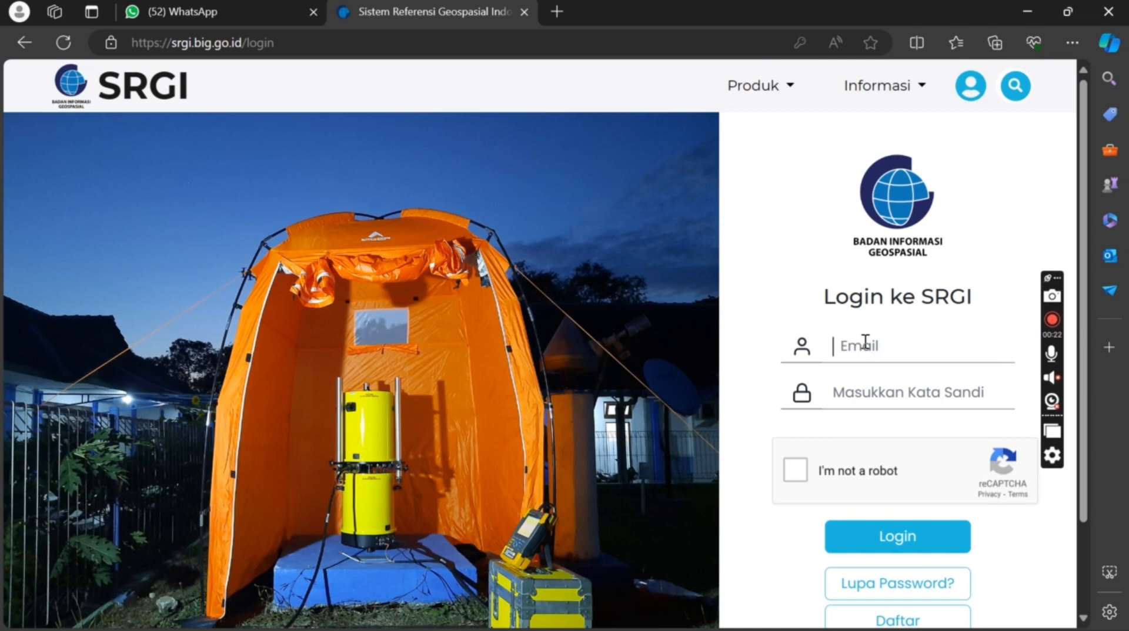
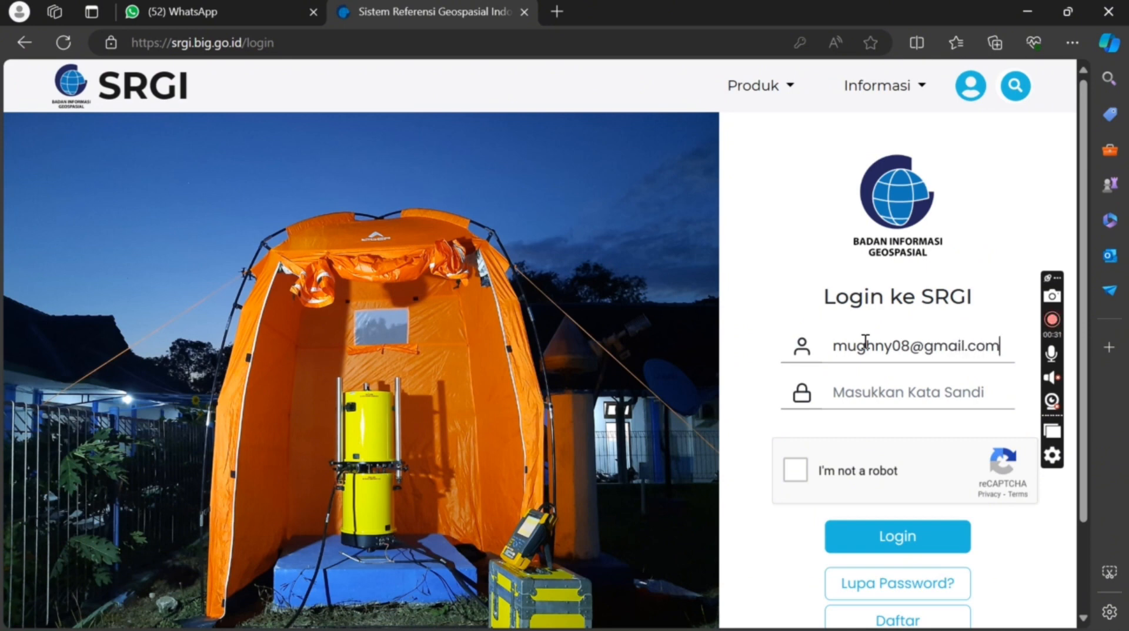
Enter the account e-mail address and password on the SRGI login form
{"action": "left_click", "coordinate": [867, 383]}
{"action": "type", "text": "••"}
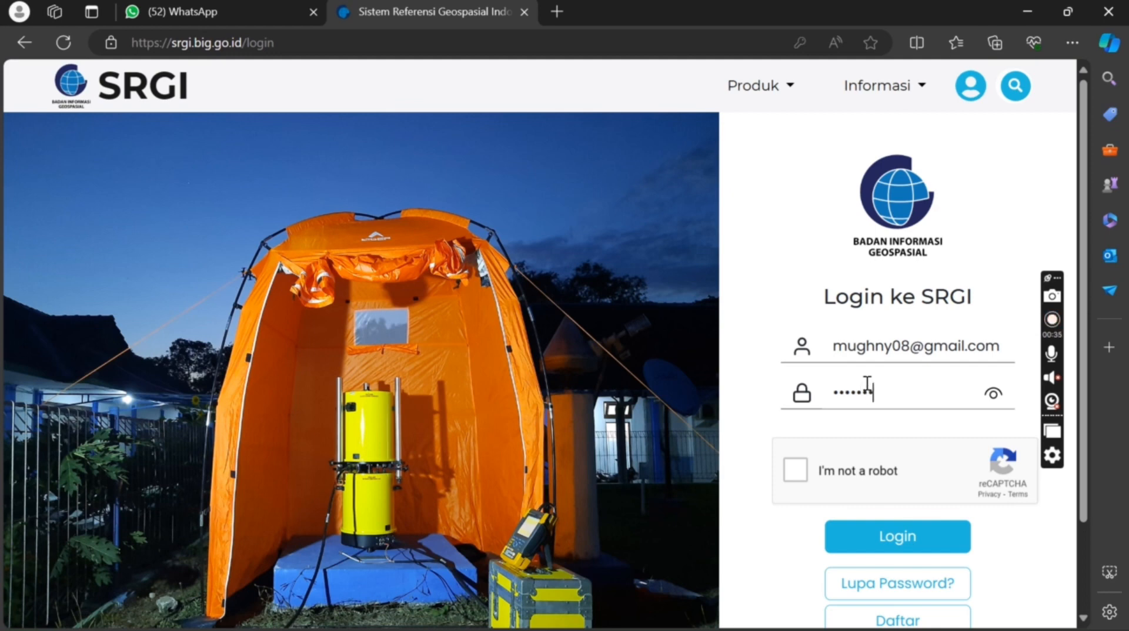
{"action": "type", "text": "•"}
Pass the reCAPTCHA check, log in, and dismiss the Translate offer
{"action": "left_click", "coordinate": [796, 472]}
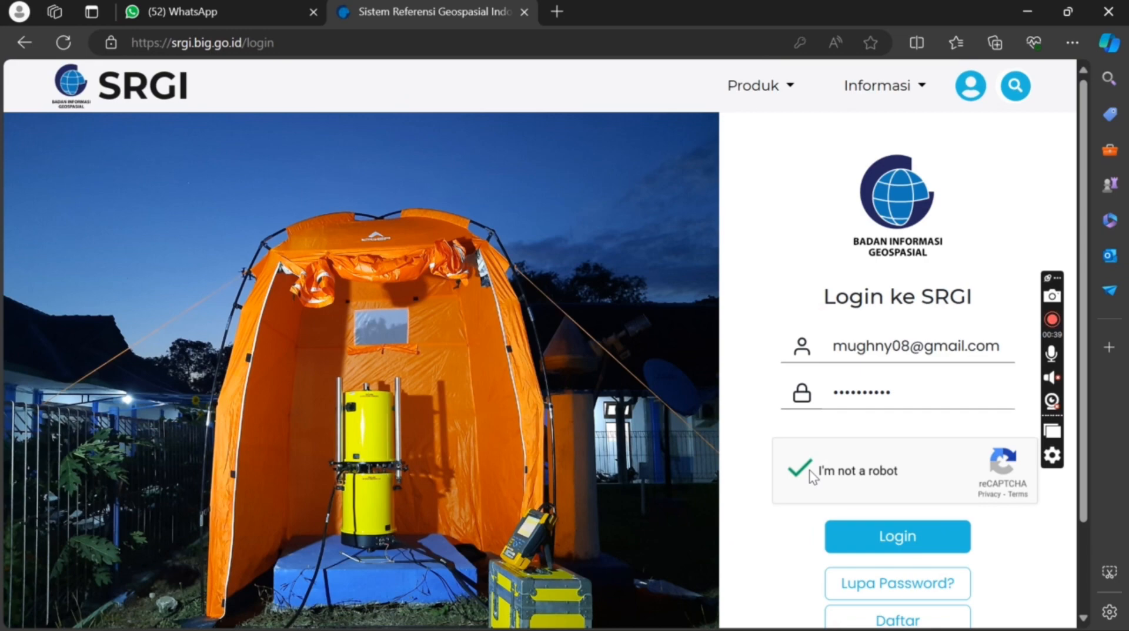
{"action": "left_click", "coordinate": [877, 531]}
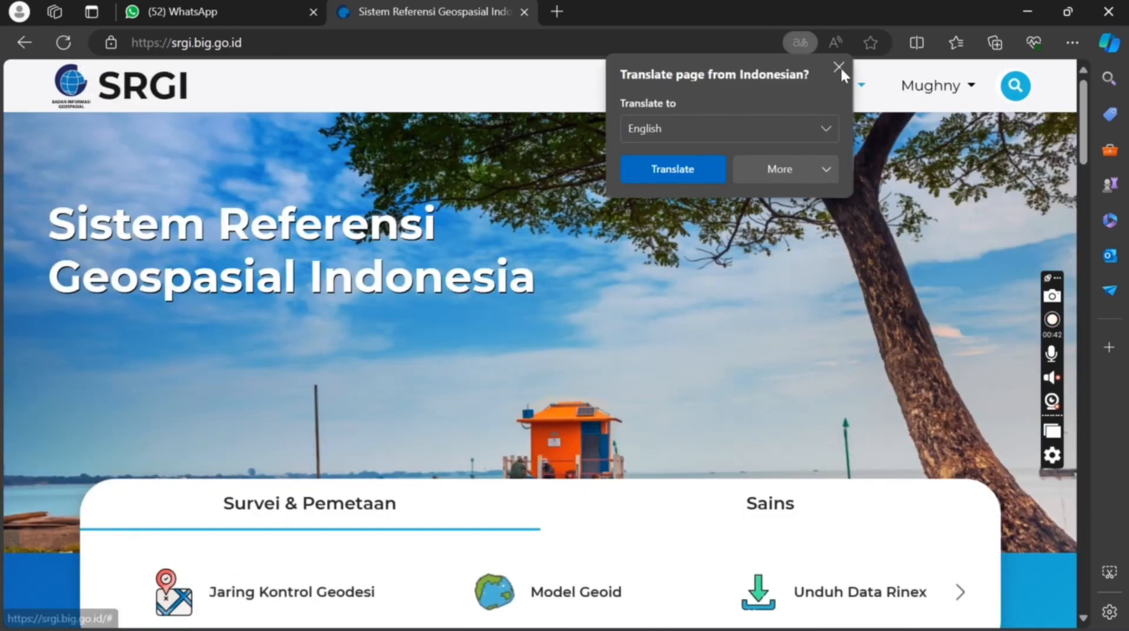
{"action": "left_click", "coordinate": [839, 67]}
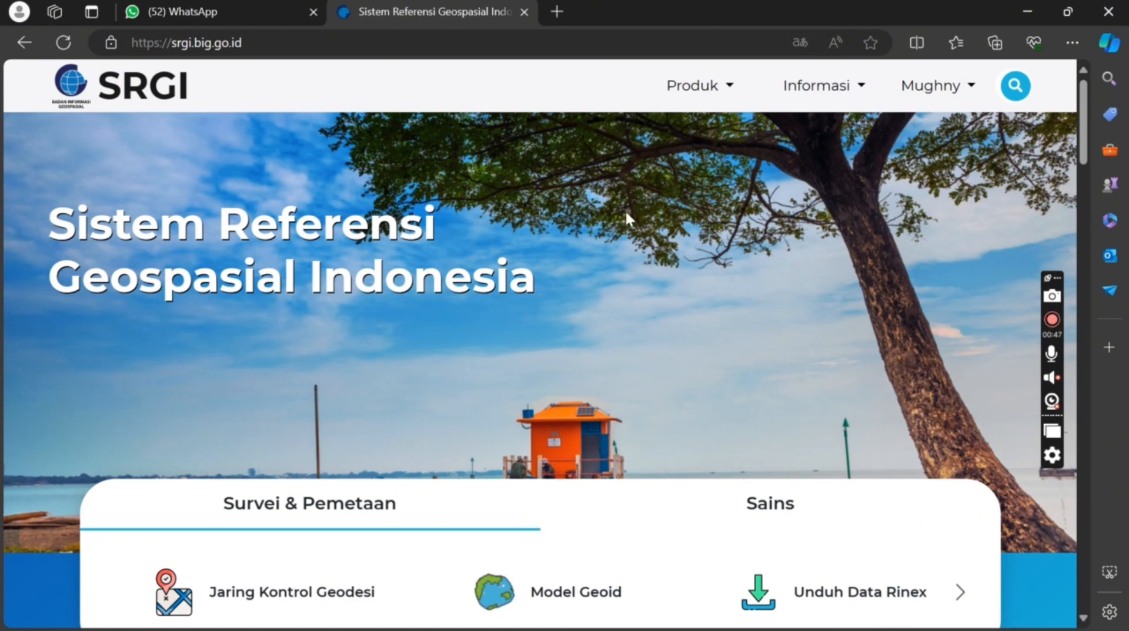
Open the Jaring Kontrol Geodesi map from Produk > Survei & Pemetaan and zoom to Bandung
{"action": "left_click", "coordinate": [706, 94]}
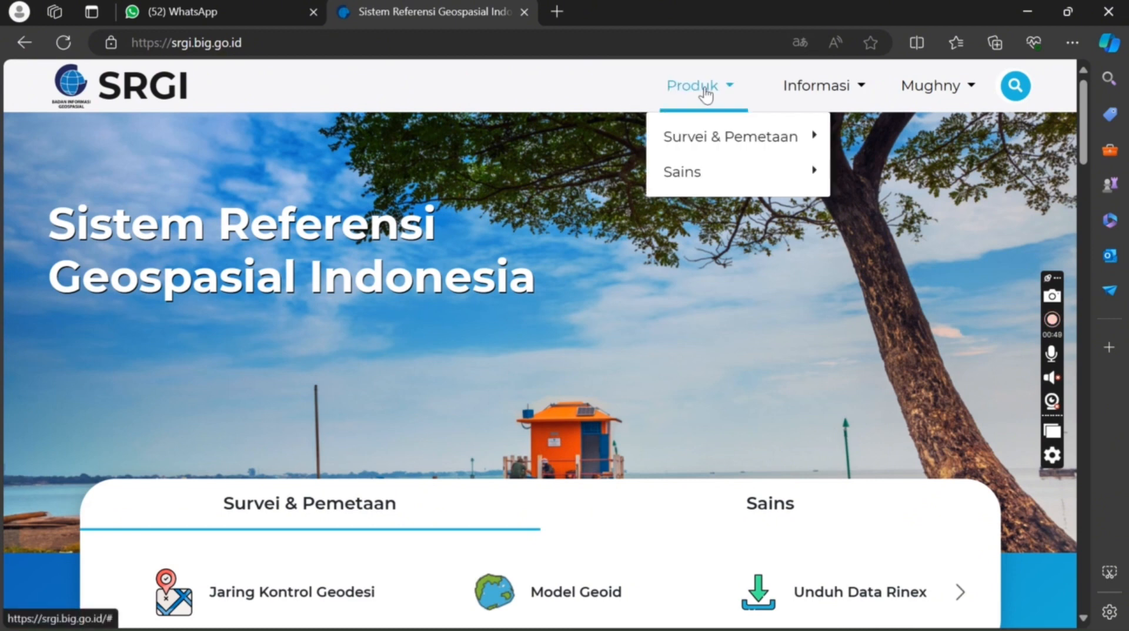
{"action": "mouse_move", "coordinate": [728, 133]}
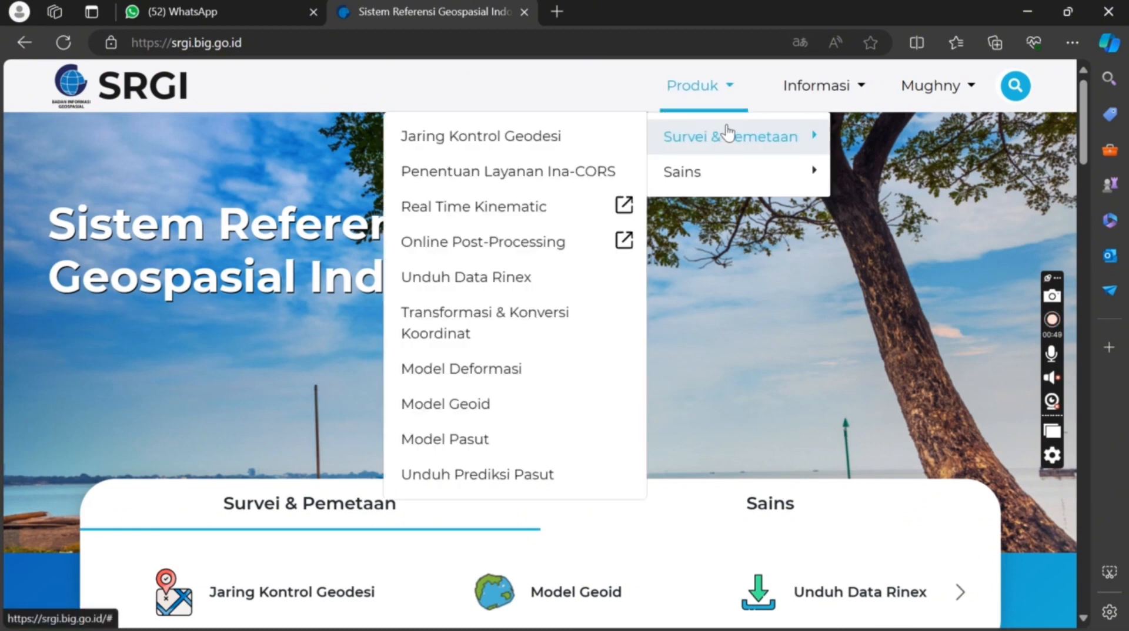
{"action": "left_click", "coordinate": [590, 139]}
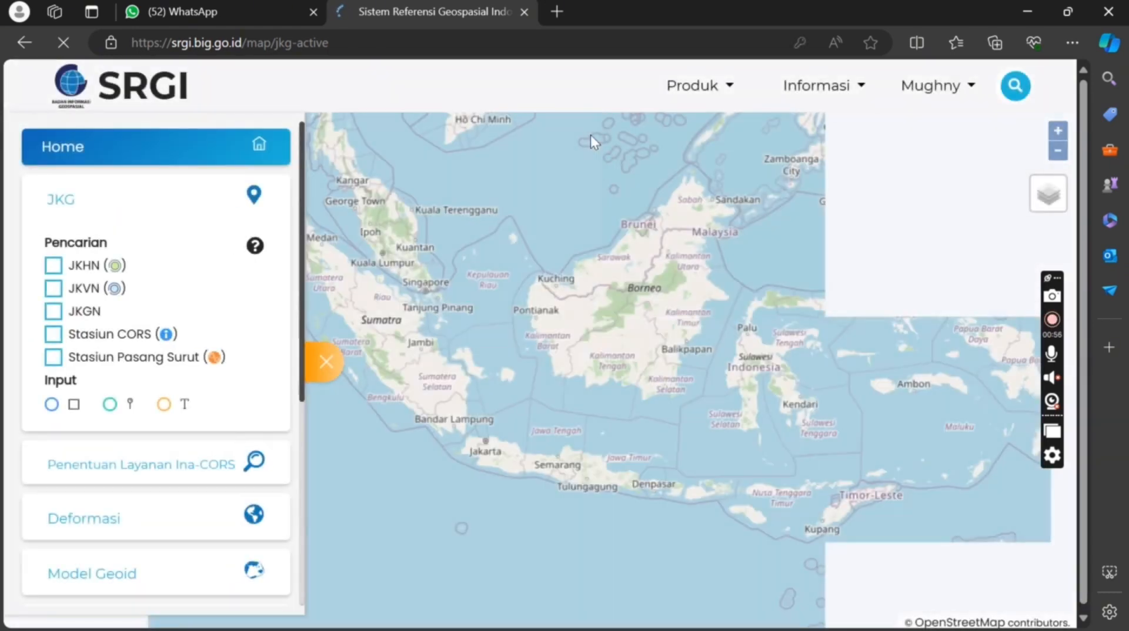
{"action": "scroll", "coordinate": [481, 422], "scroll_direction": "up", "scroll_amount": 4}
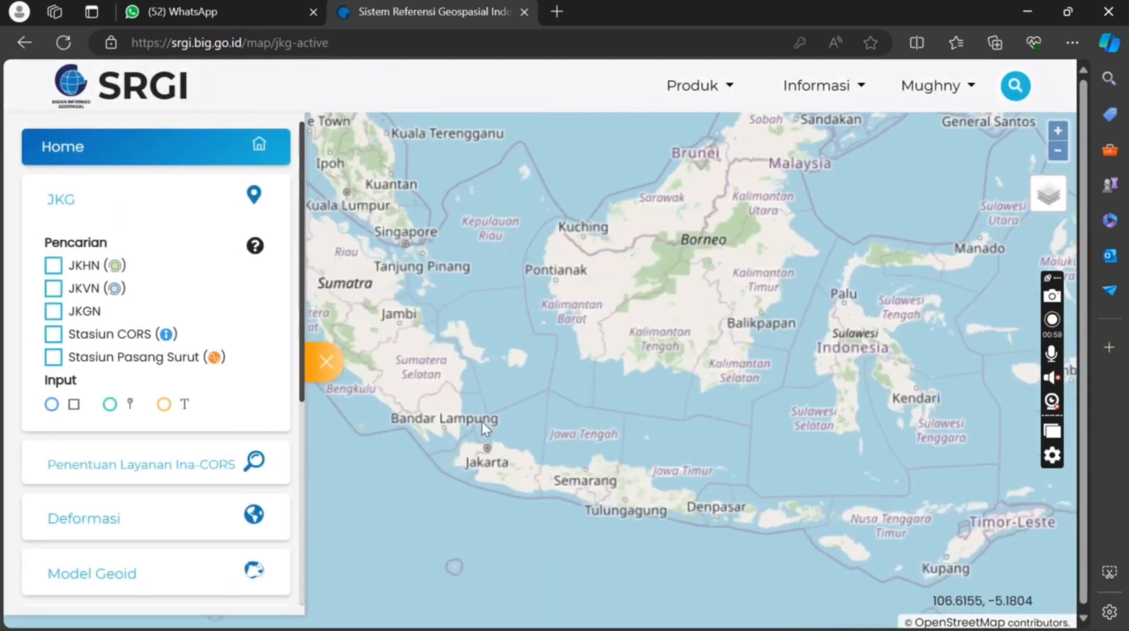
{"action": "scroll", "coordinate": [532, 511], "scroll_direction": "down", "scroll_amount": 1}
{"action": "left_click_drag", "start_coordinate": [539, 534], "coordinate": [574, 376]}
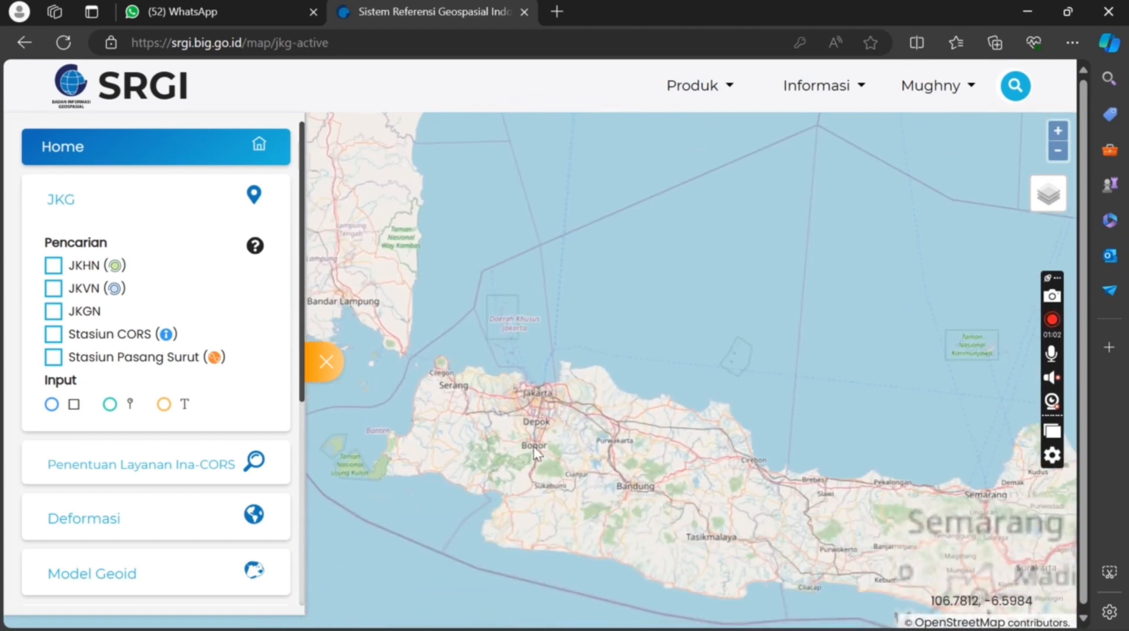
{"action": "scroll", "coordinate": [532, 445], "scroll_direction": "up", "scroll_amount": 1}
{"action": "scroll", "coordinate": [788, 570], "scroll_direction": "up", "scroll_amount": 2}
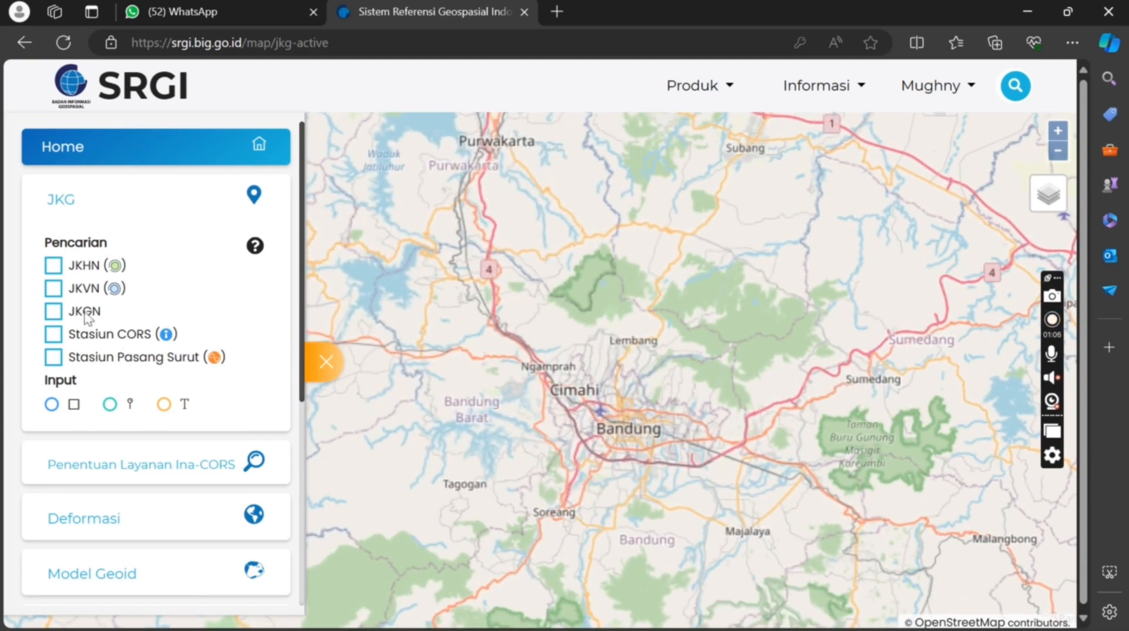
Toggle JKGN points off and turn on the Stasiun CORS layer
{"action": "left_click", "coordinate": [54, 312]}
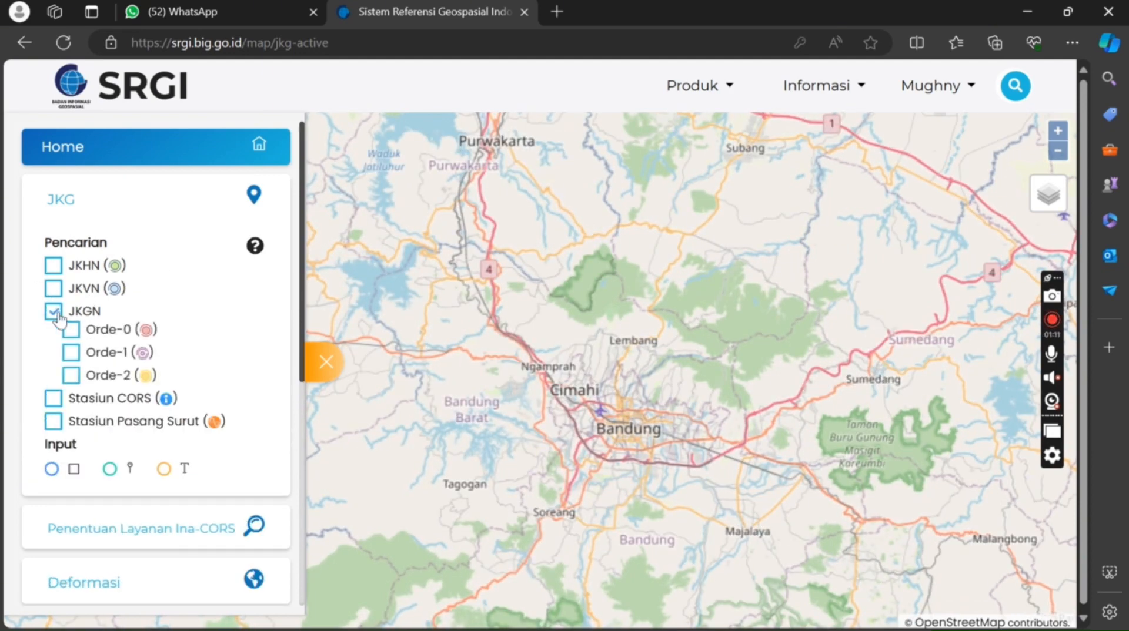
{"action": "left_click", "coordinate": [54, 312]}
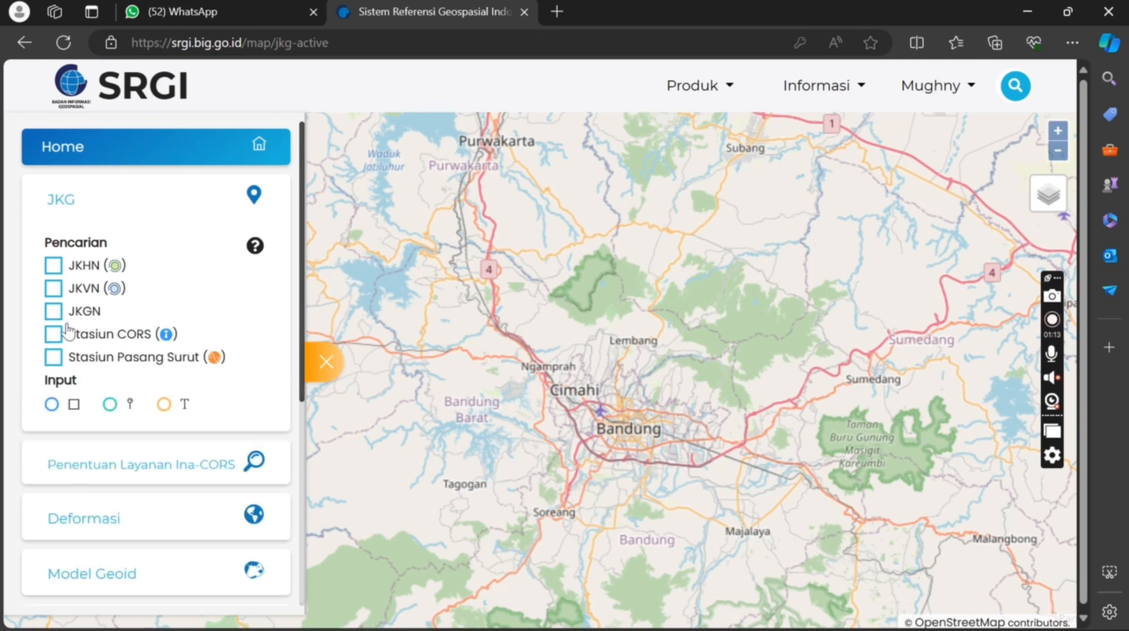
{"action": "left_click", "coordinate": [54, 336]}
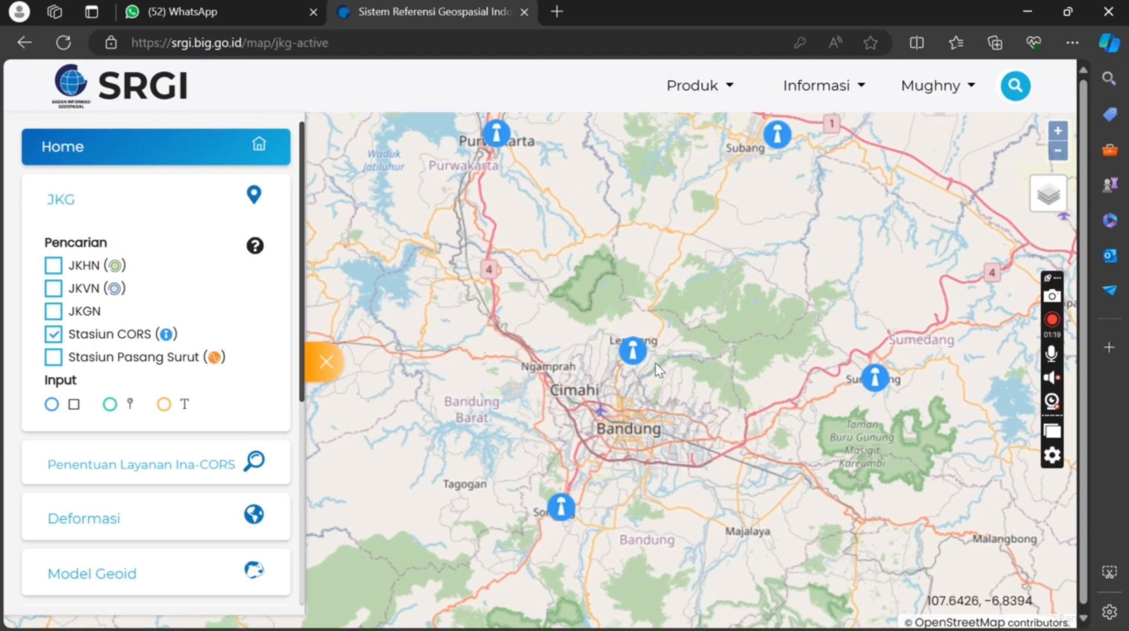
{"action": "scroll", "coordinate": [657, 368], "scroll_direction": "down", "scroll_amount": 3}
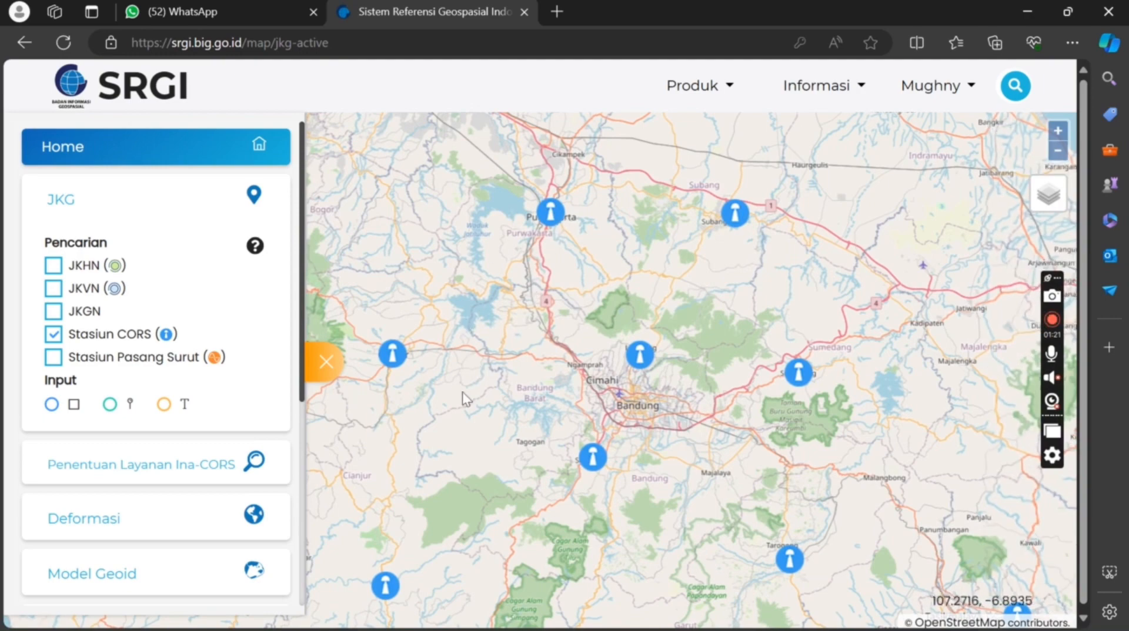
{"action": "scroll", "coordinate": [627, 396], "scroll_direction": "up", "scroll_amount": 1}
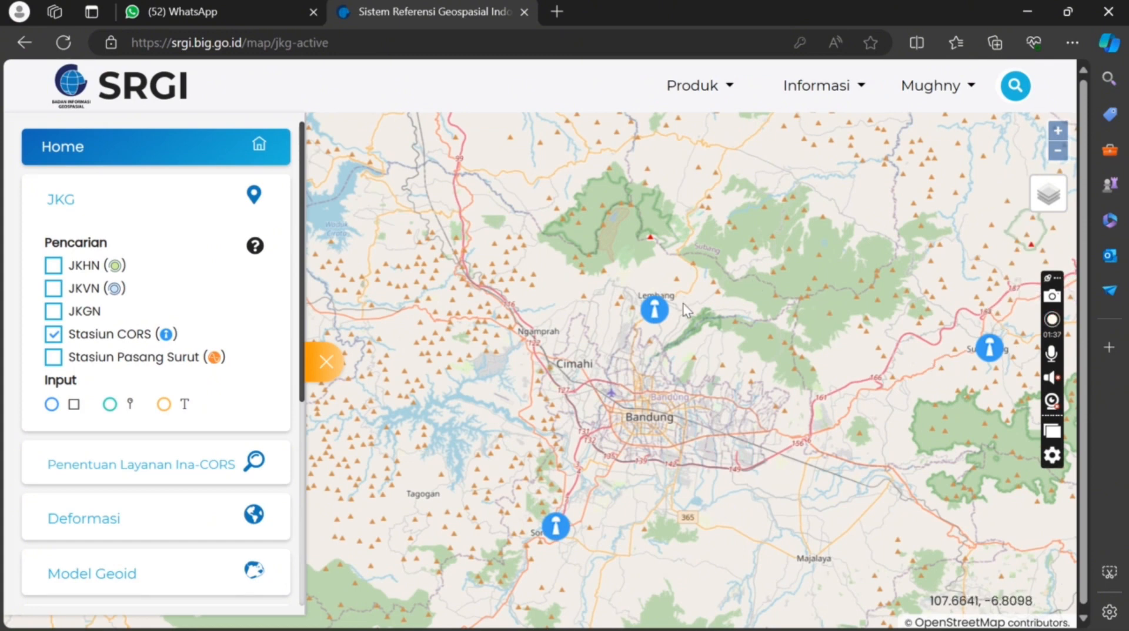
Open the Unduh Data page of the CLBG Lembang CORS station
{"action": "left_click", "coordinate": [655, 309]}
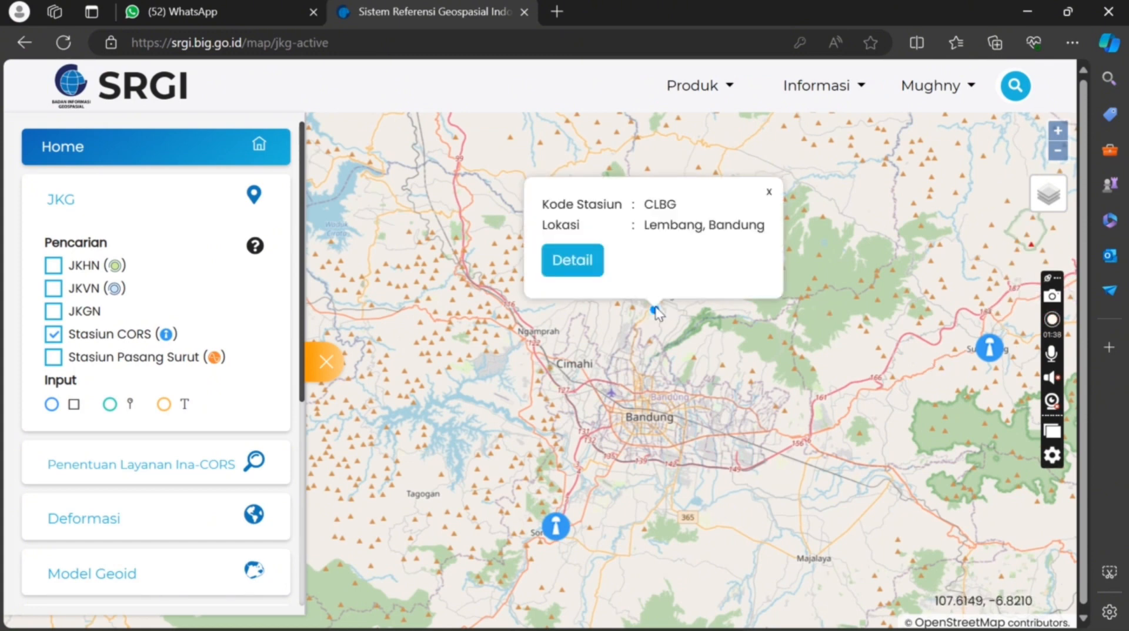
{"action": "left_click", "coordinate": [581, 276]}
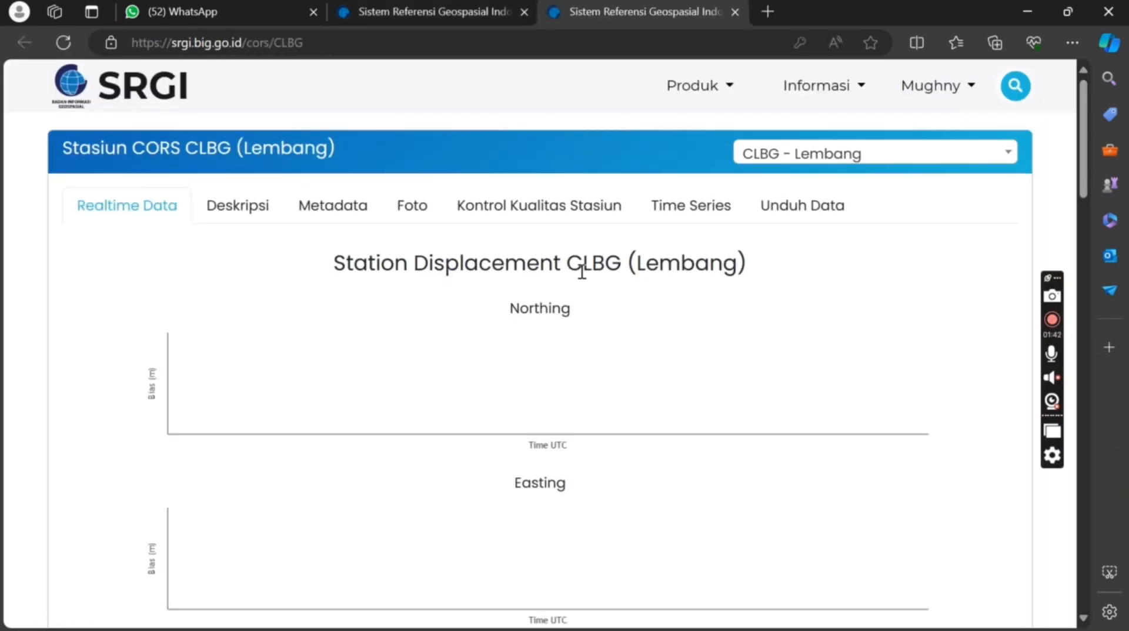
{"action": "left_click", "coordinate": [785, 213]}
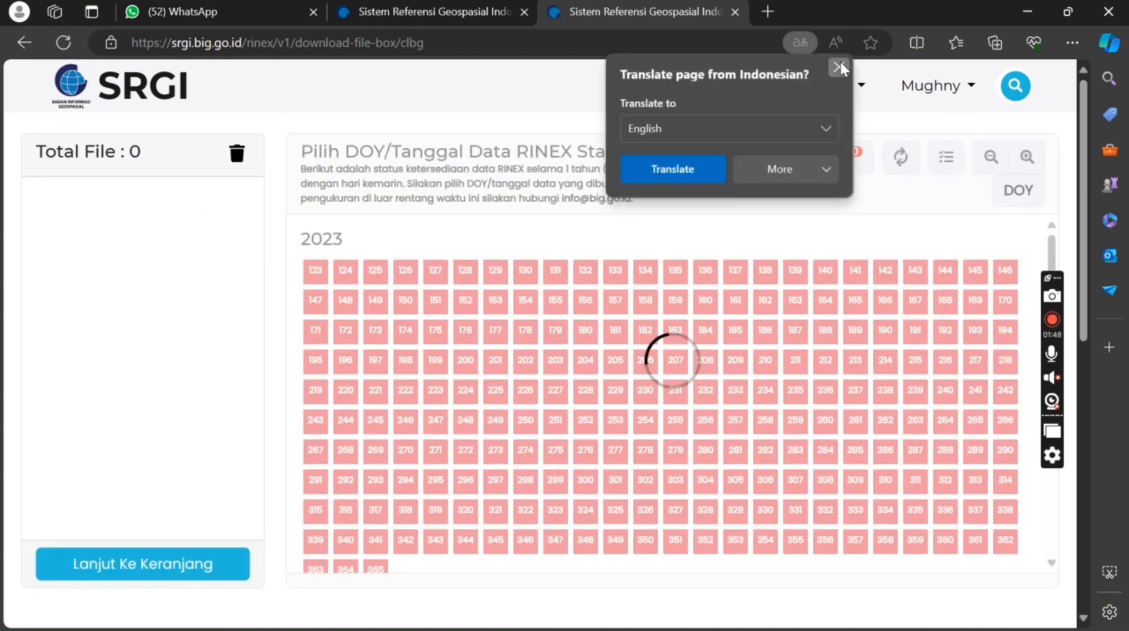
{"action": "left_click", "coordinate": [838, 67]}
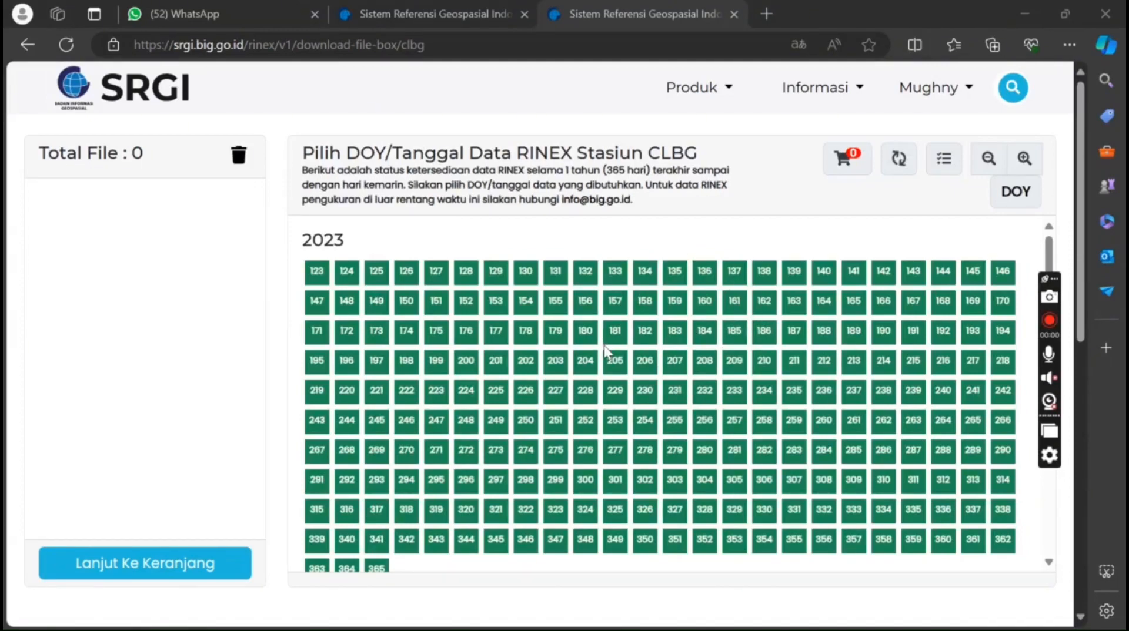
Add CLBG's 23 April 2024 RINEX file to the cart, then return to the map tab
{"action": "scroll", "coordinate": [605, 350], "scroll_direction": "down", "scroll_amount": 4}
{"action": "scroll", "coordinate": [605, 350], "scroll_direction": "up", "scroll_amount": 3}
{"action": "scroll", "coordinate": [605, 351], "scroll_direction": "up", "scroll_amount": 3}
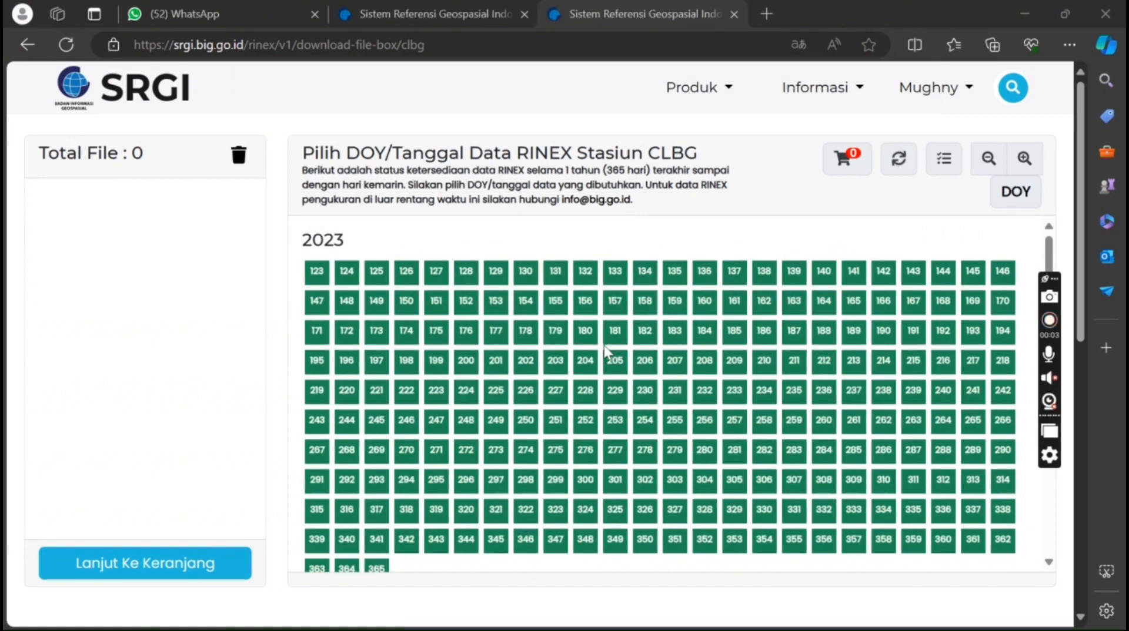
{"action": "left_click", "coordinate": [1017, 194]}
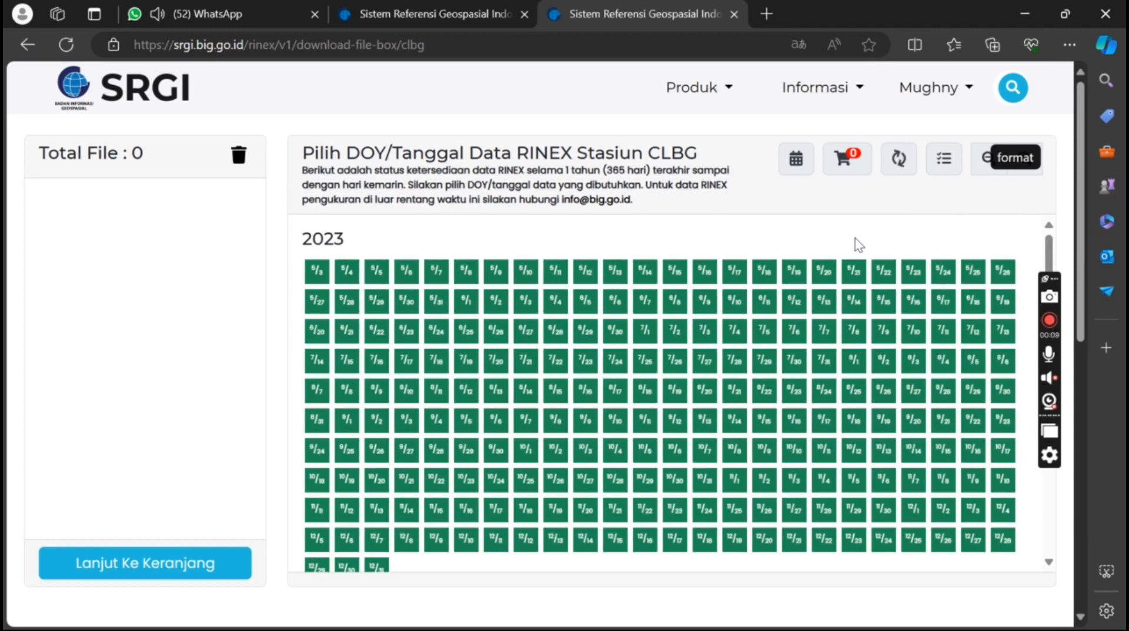
{"action": "scroll", "coordinate": [690, 305], "scroll_direction": "down", "scroll_amount": 4}
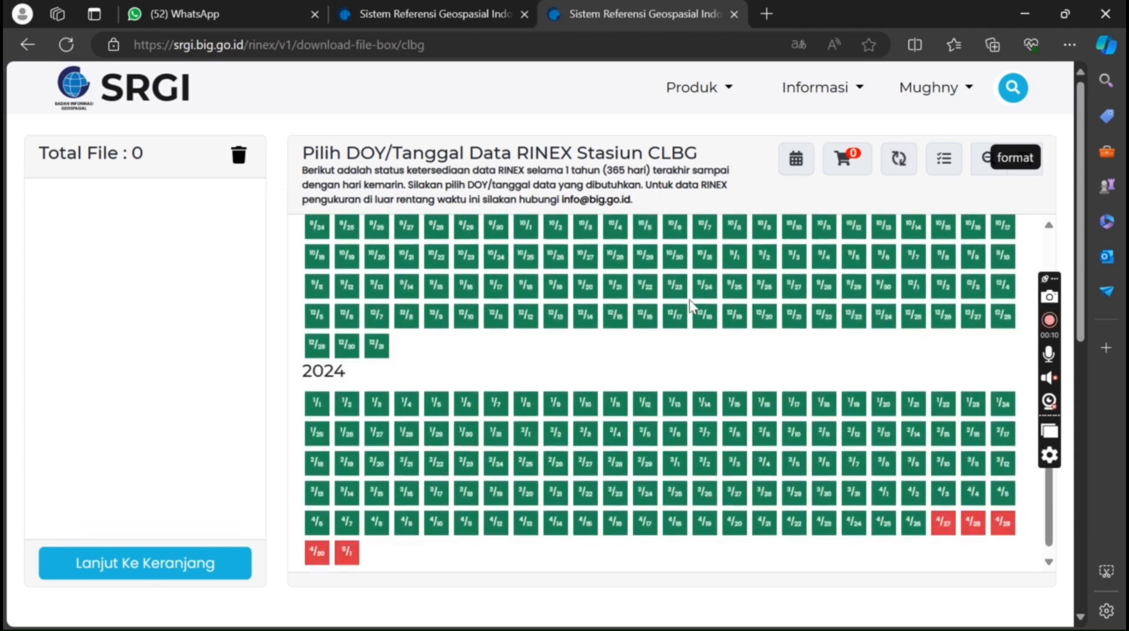
{"action": "left_click", "coordinate": [825, 517]}
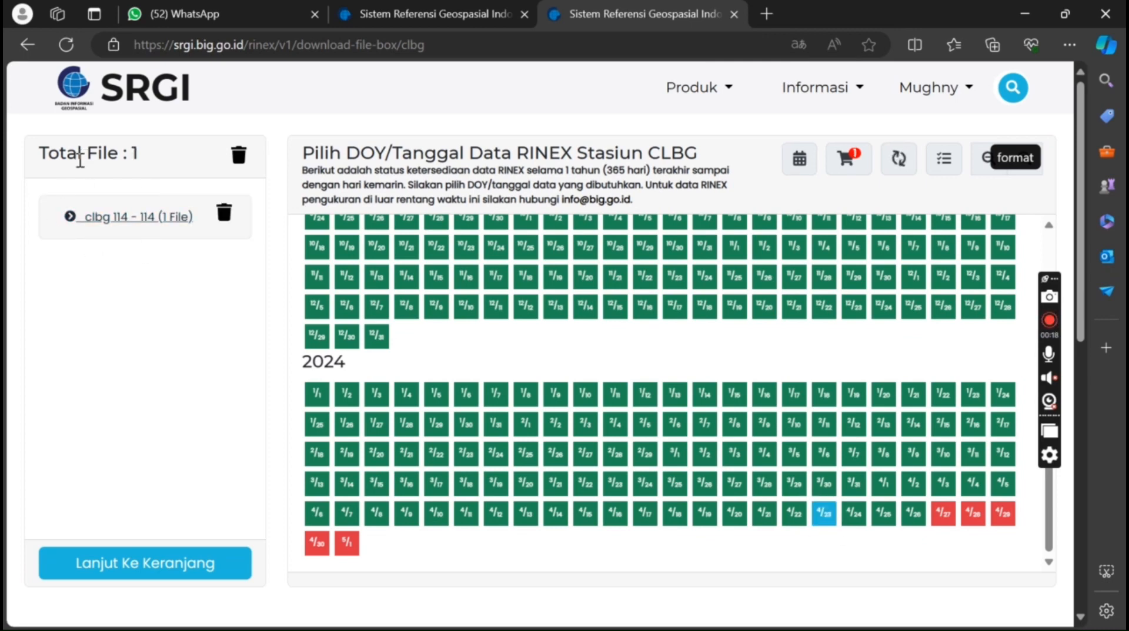
{"action": "left_click", "coordinate": [484, 3]}
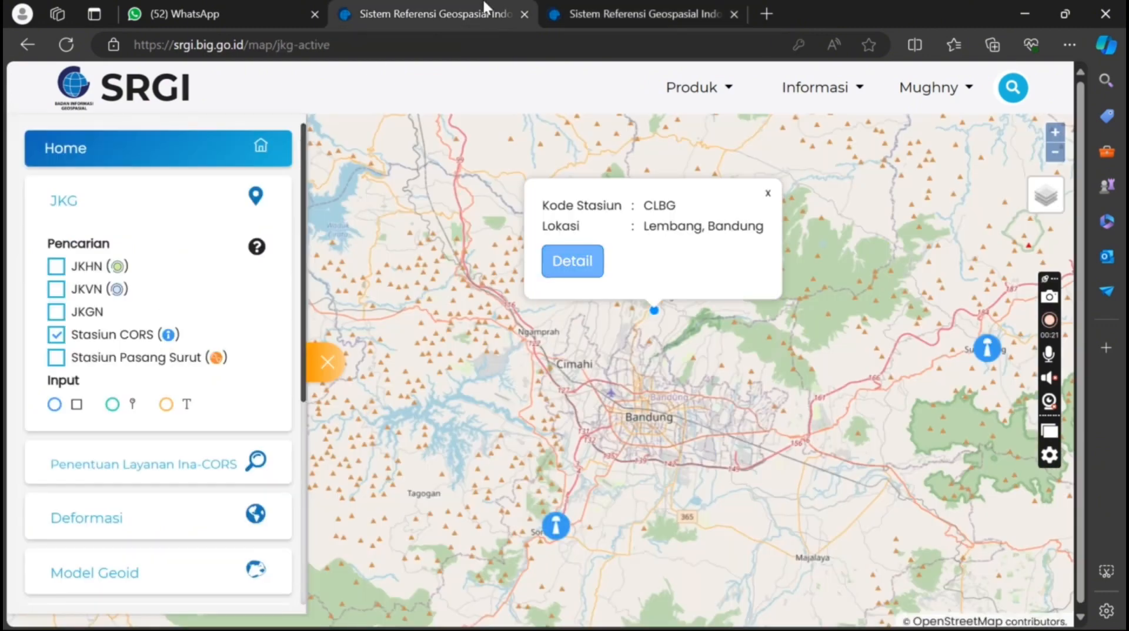
Open the Unduh Data page of the CANG Soreang CORS station
{"action": "left_click", "coordinate": [642, 345]}
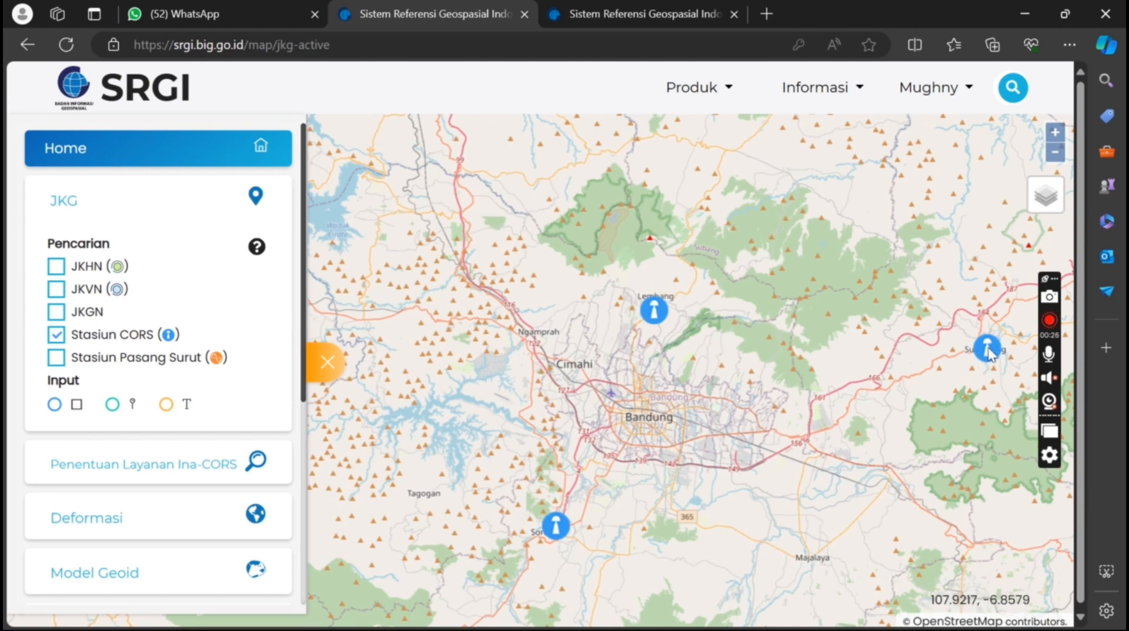
{"action": "left_click", "coordinate": [555, 532]}
{"action": "left_click", "coordinate": [474, 476]}
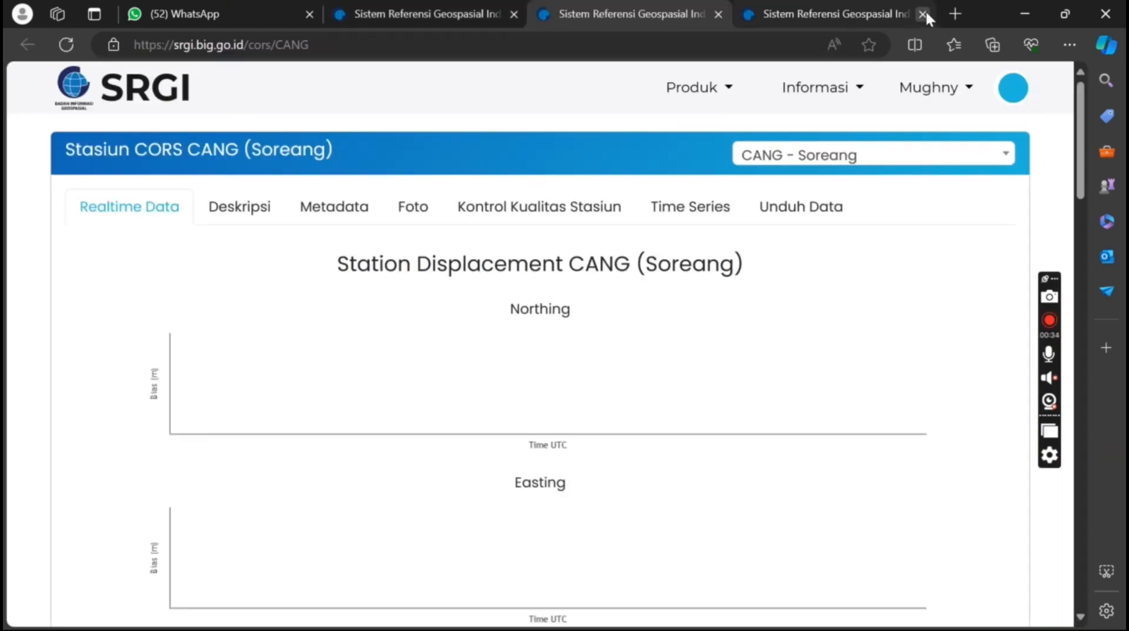
{"action": "left_click", "coordinate": [924, 12]}
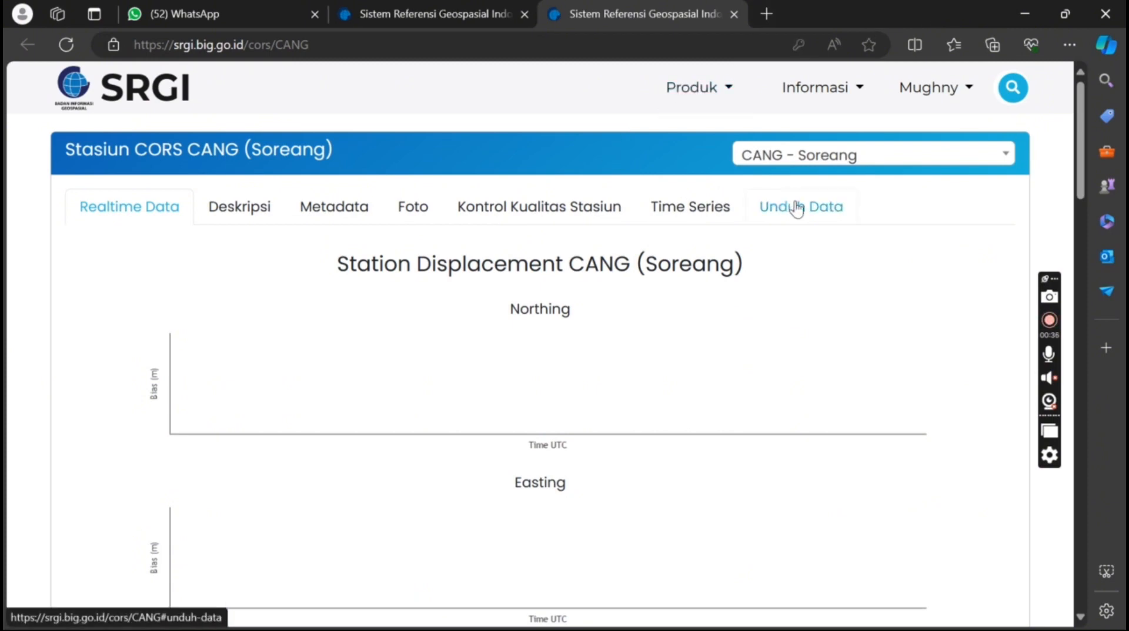
{"action": "left_click", "coordinate": [803, 222]}
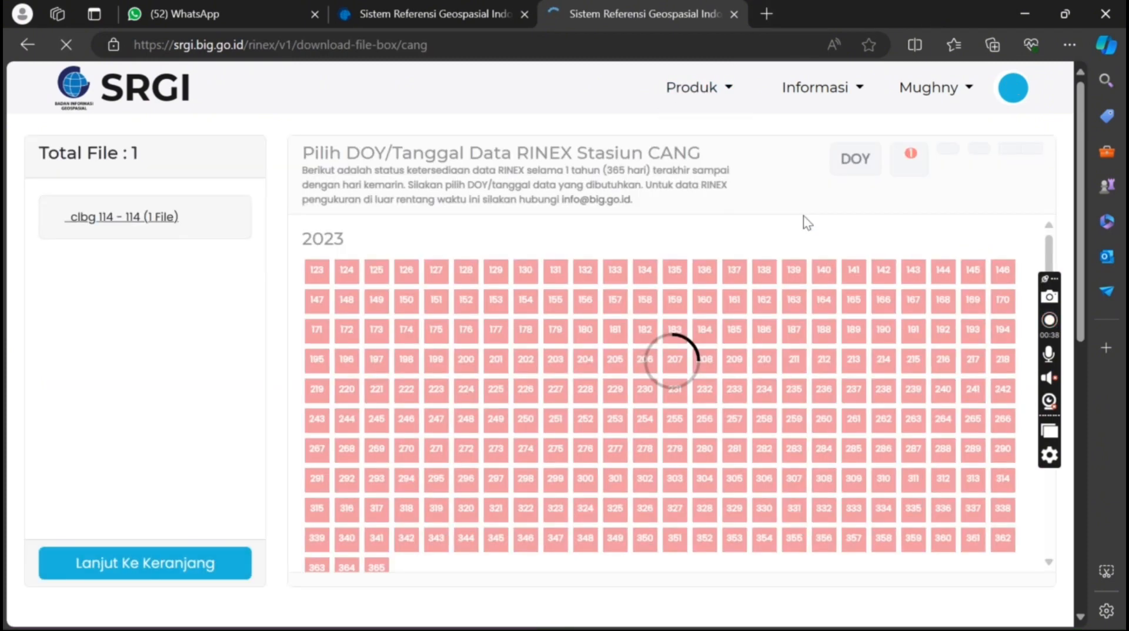
Add CANG's 23 April 2024 RINEX file to the cart using the date view
{"action": "left_click", "coordinate": [839, 66]}
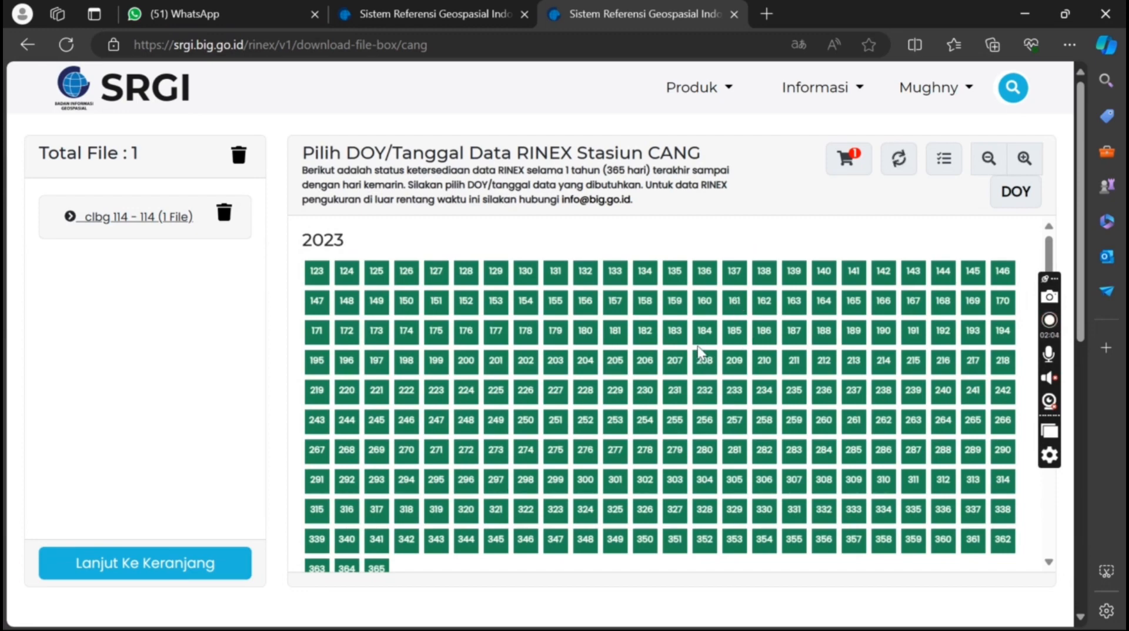
{"action": "scroll", "coordinate": [698, 347], "scroll_direction": "down", "scroll_amount": 4}
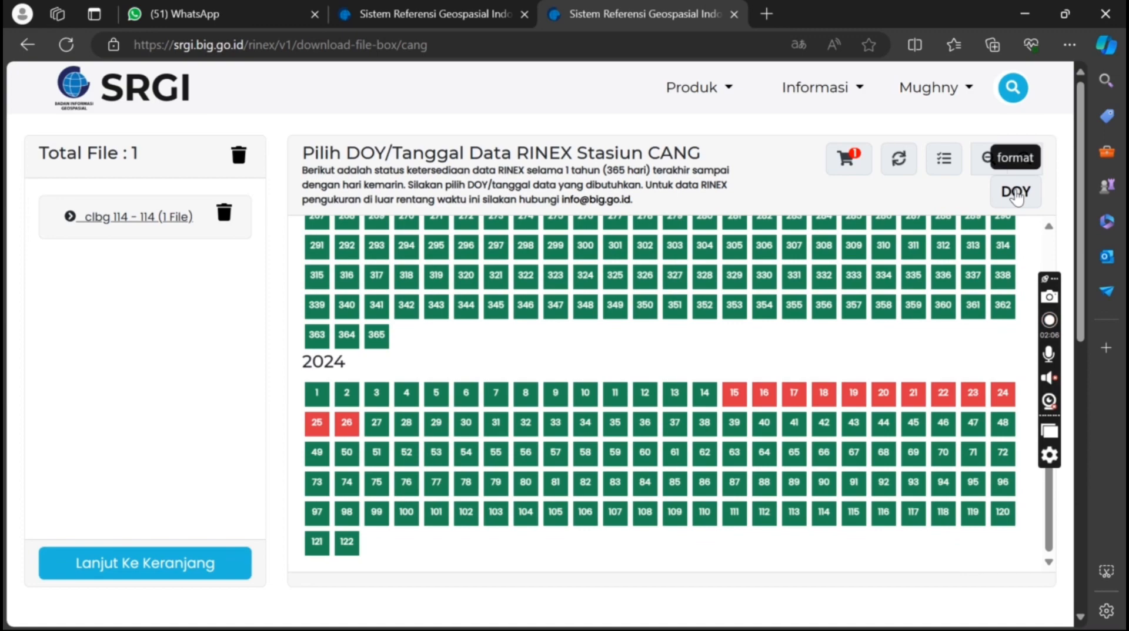
{"action": "left_click", "coordinate": [1015, 194]}
{"action": "scroll", "coordinate": [788, 354], "scroll_direction": "down", "scroll_amount": 3}
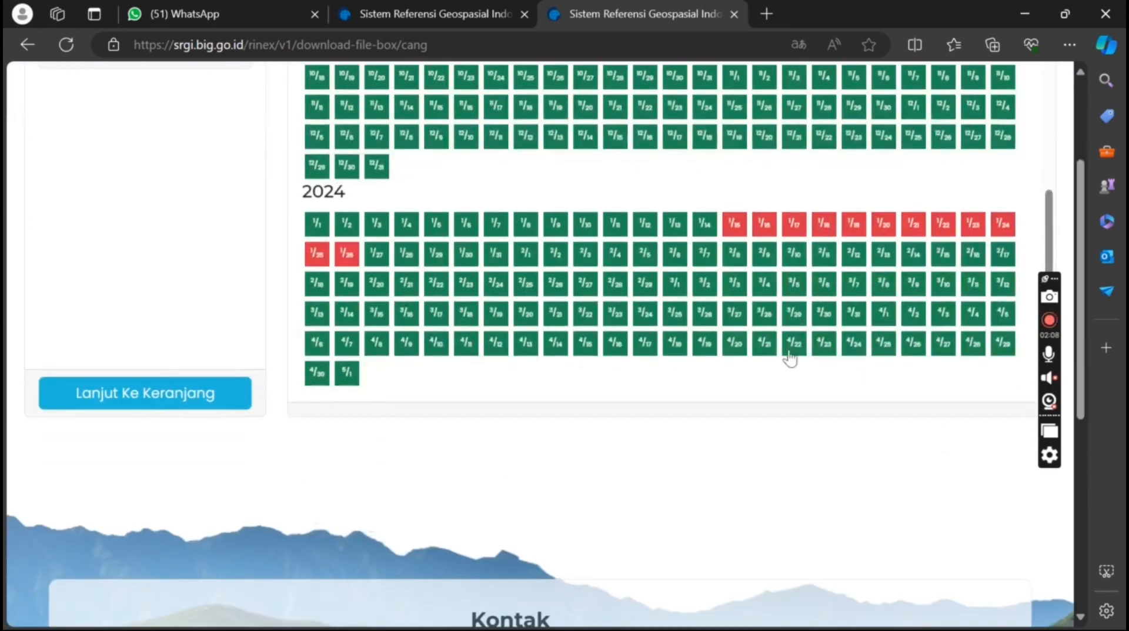
{"action": "left_click", "coordinate": [826, 348]}
Go to the cart with both station files and start the download
{"action": "scroll", "coordinate": [199, 263], "scroll_direction": "up", "scroll_amount": 3}
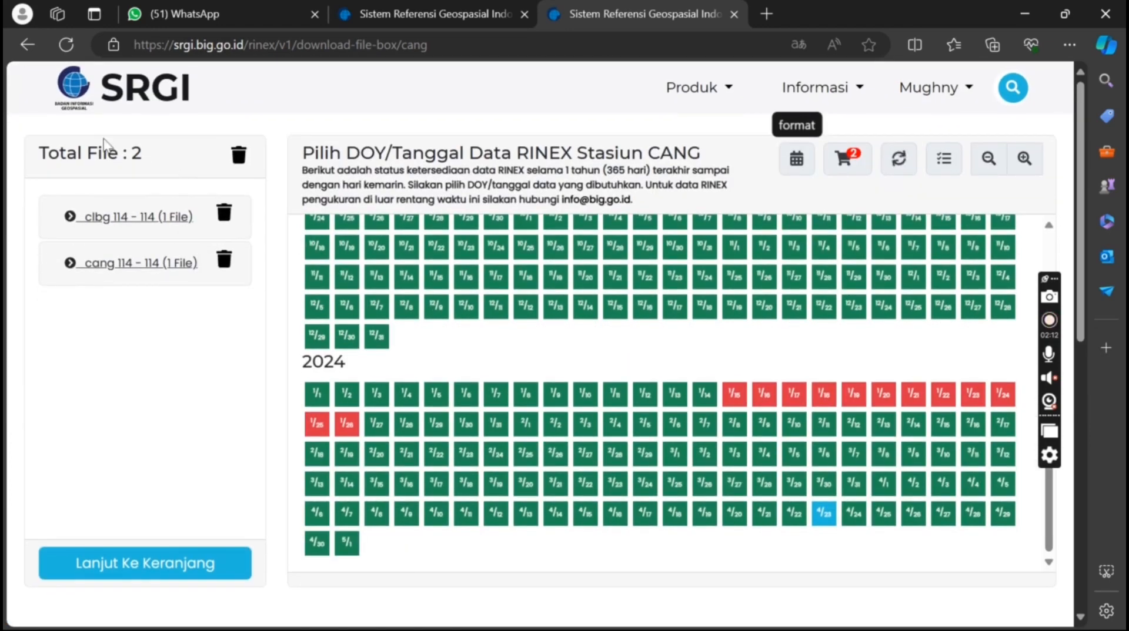
{"action": "left_click", "coordinate": [141, 566]}
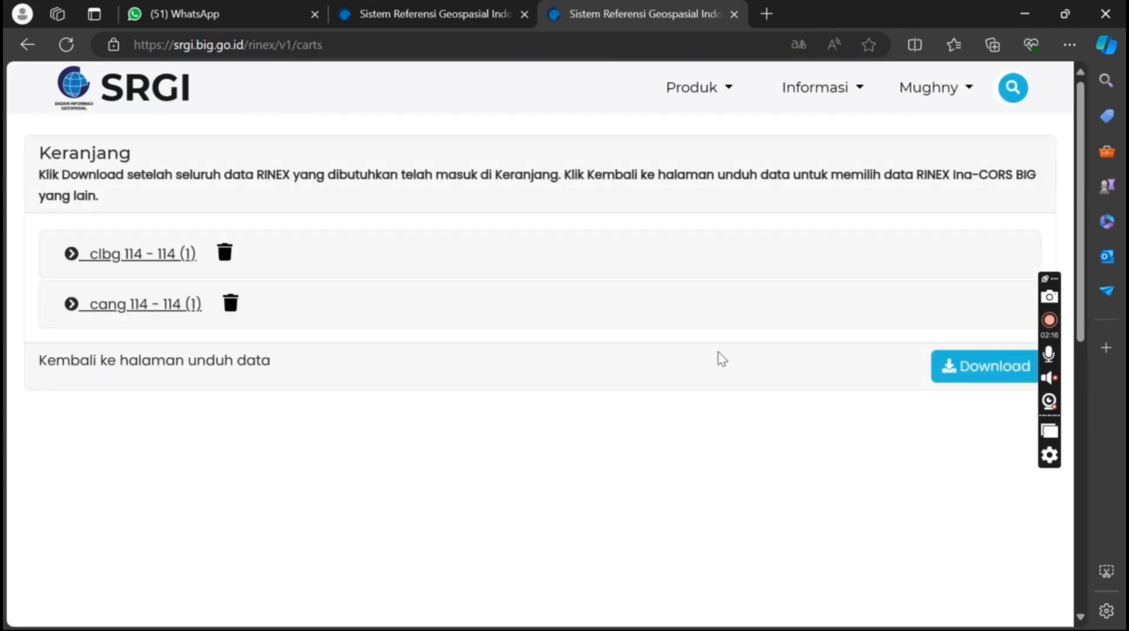
{"action": "left_click", "coordinate": [996, 370]}
Submit the download request with purpose 'Praktikum GNSS' and the terms accepted
{"action": "left_click", "coordinate": [370, 227]}
{"action": "type", "text": "Pra"}
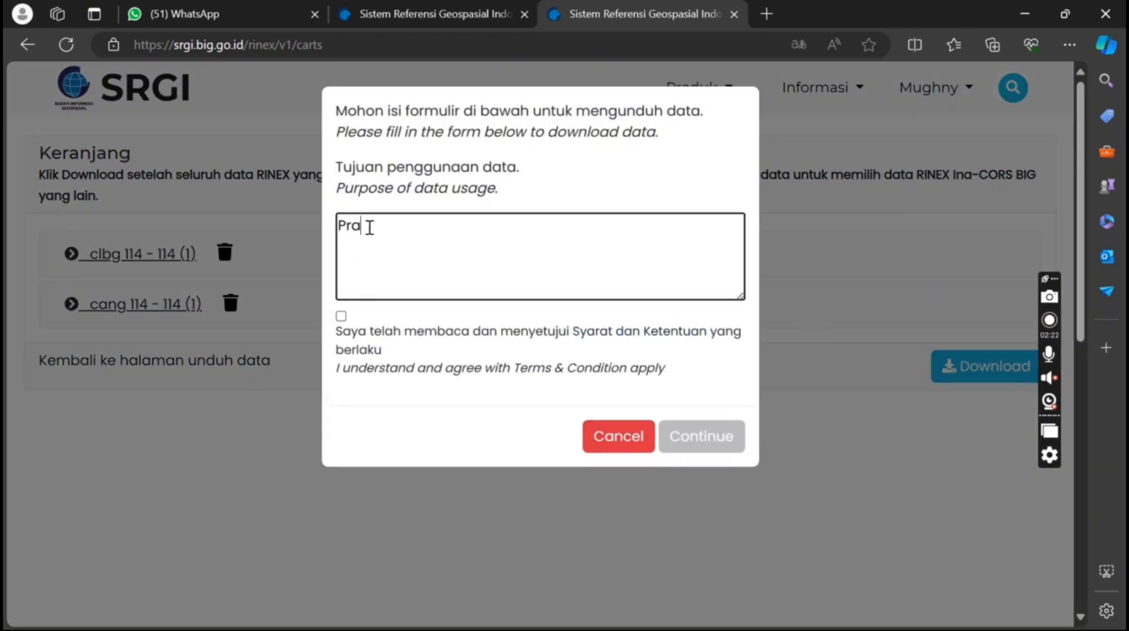
{"action": "type", "text": "ktikum GNSS"}
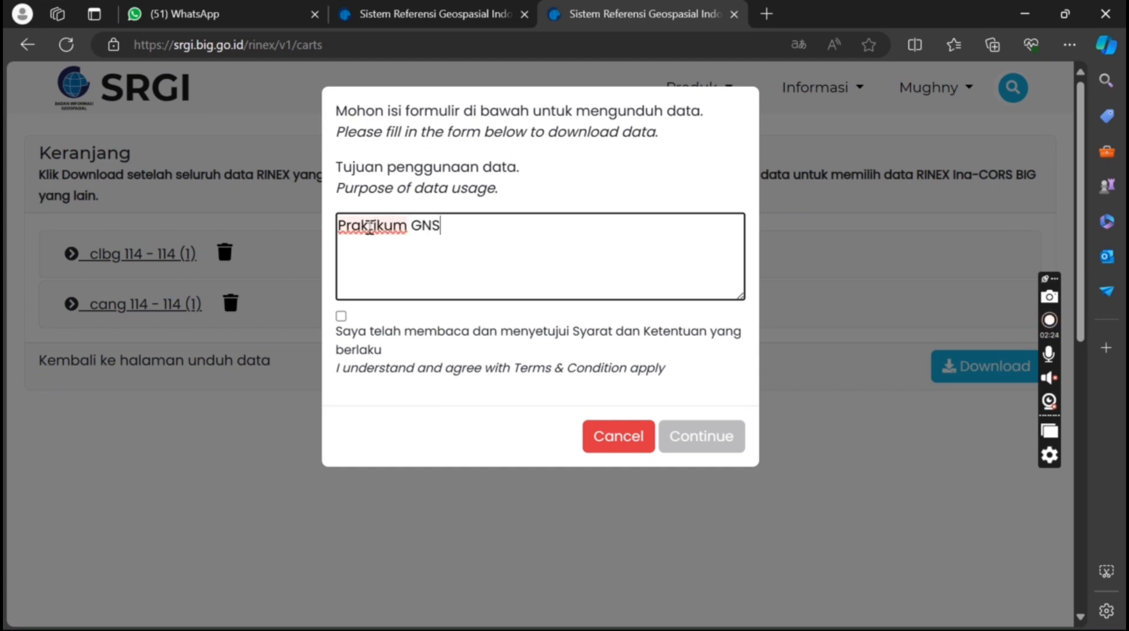
{"action": "left_click", "coordinate": [341, 317]}
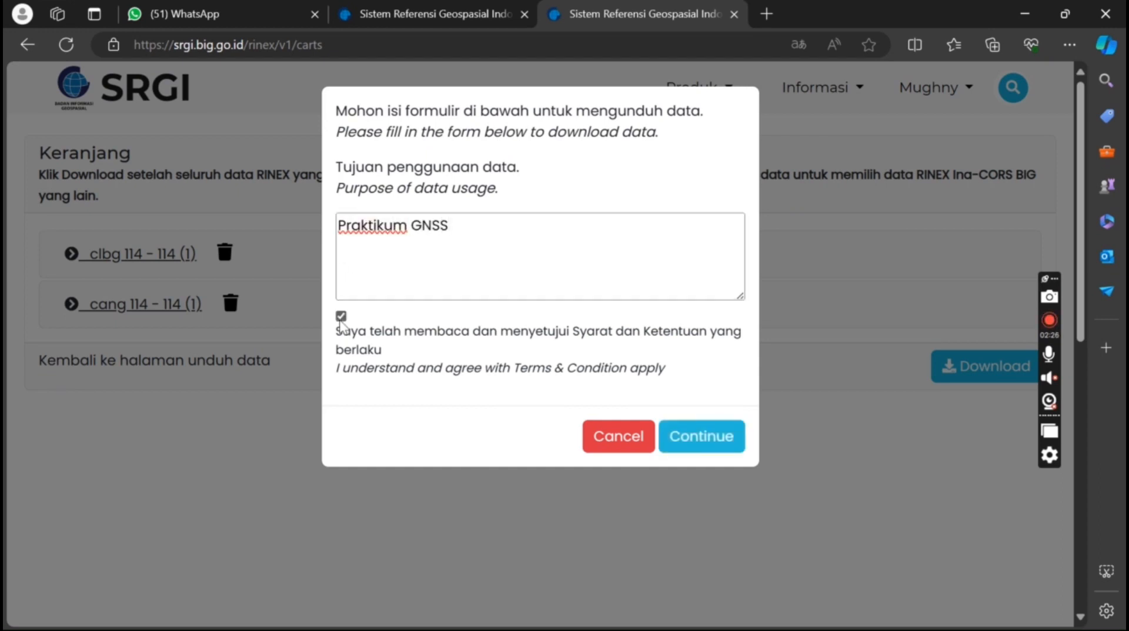
{"action": "left_click", "coordinate": [732, 444]}
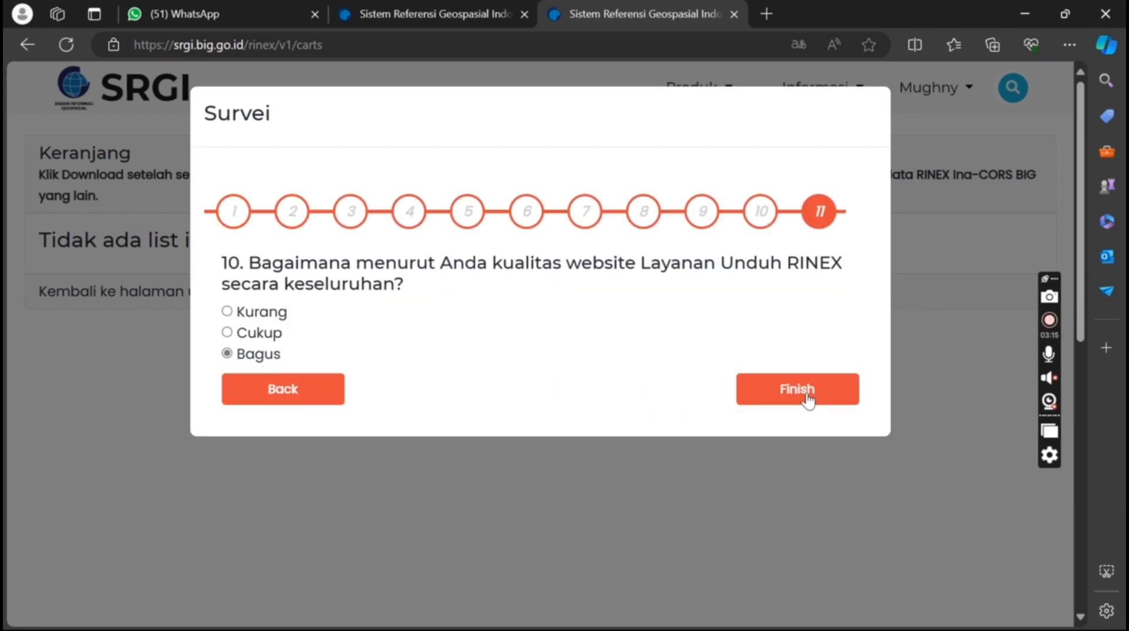
Finish the survey so BIG_CORS_RINEX_20240501_484.zip downloads, then show the desktop
{"action": "left_click", "coordinate": [807, 394]}
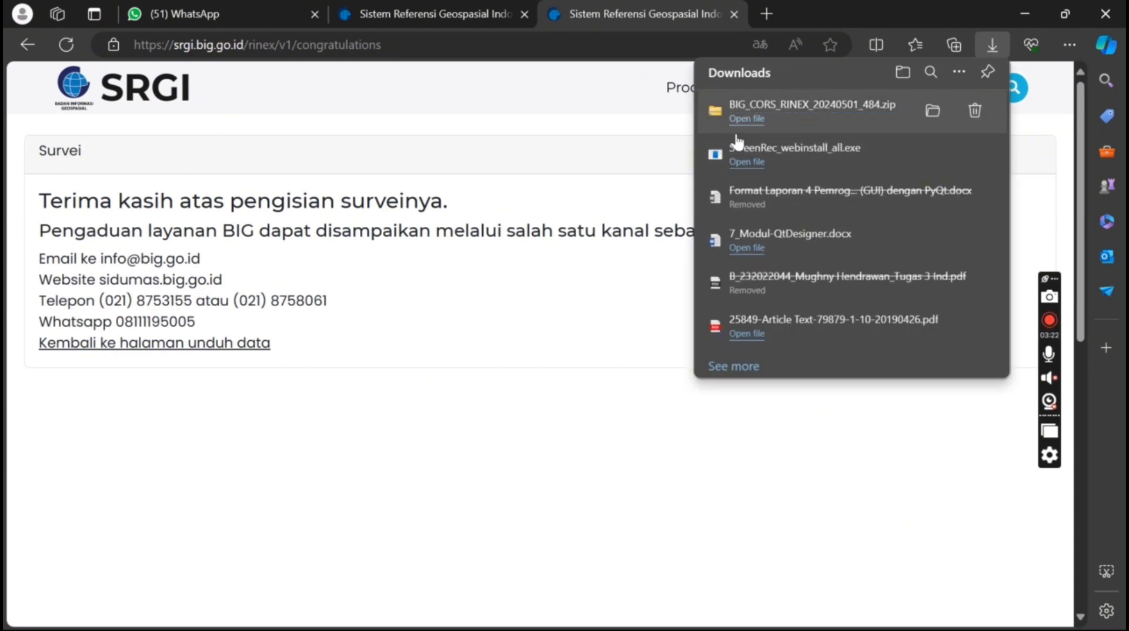
{"action": "left_click", "coordinate": [1050, 325]}
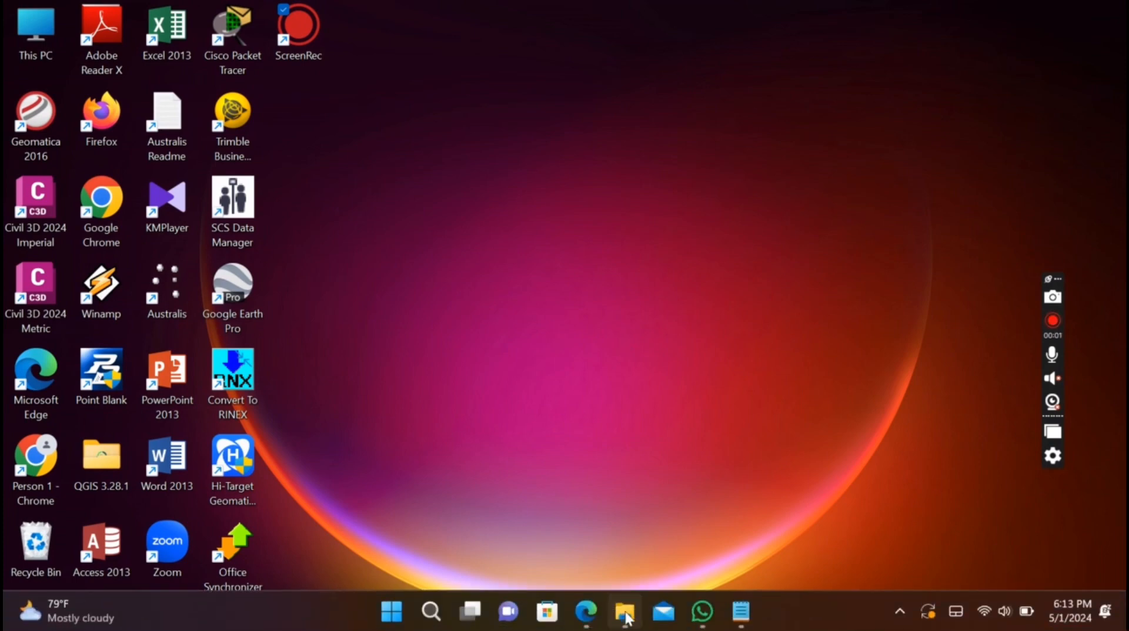
{"action": "left_click", "coordinate": [625, 614]}
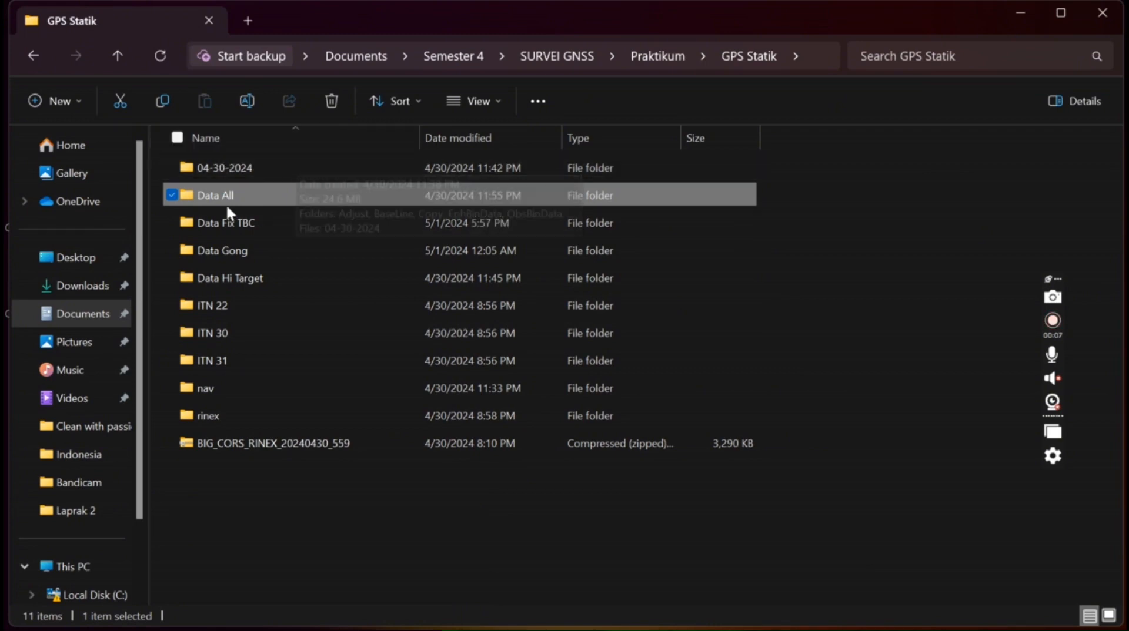
{"action": "double_click", "coordinate": [257, 195]}
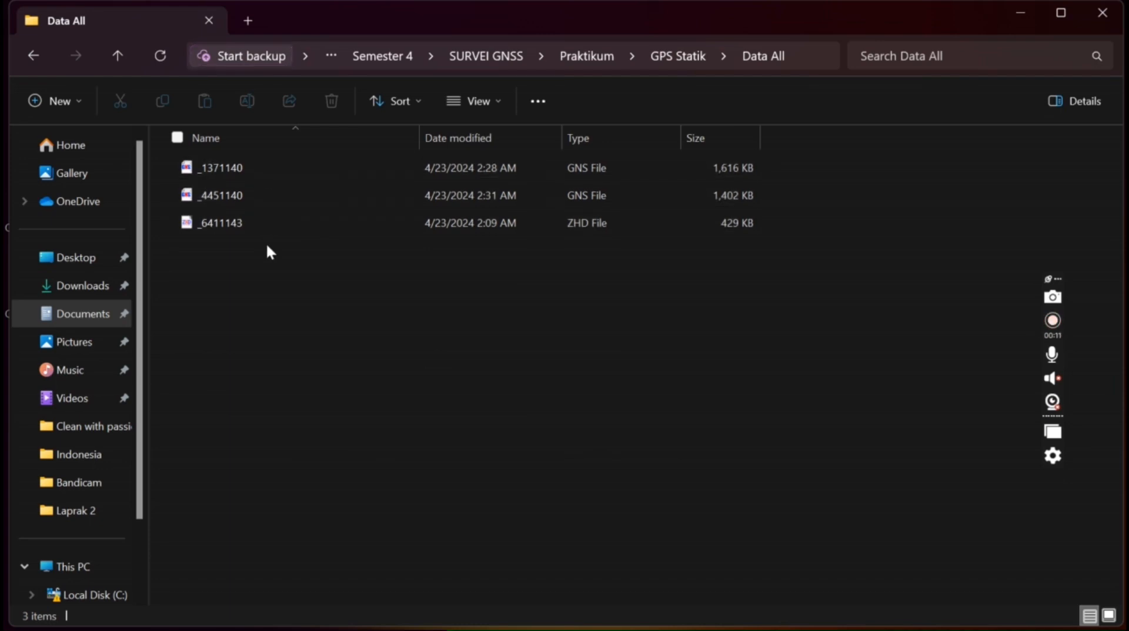
{"action": "left_click", "coordinate": [120, 54]}
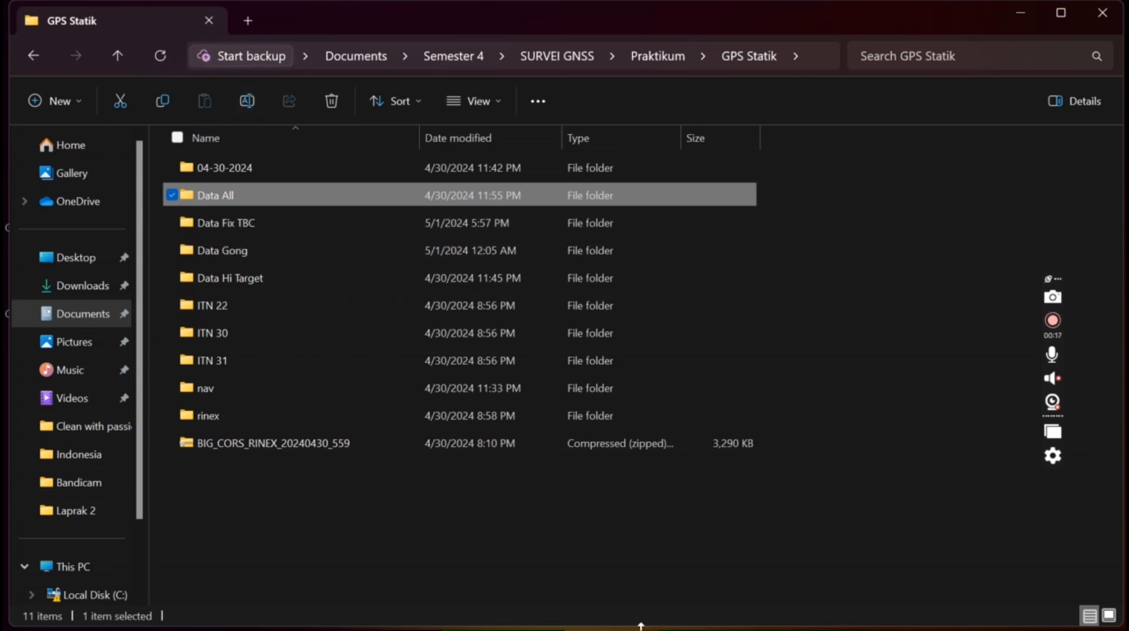
{"action": "left_click", "coordinate": [1018, 12]}
{"action": "mouse_move", "coordinate": [741, 611]}
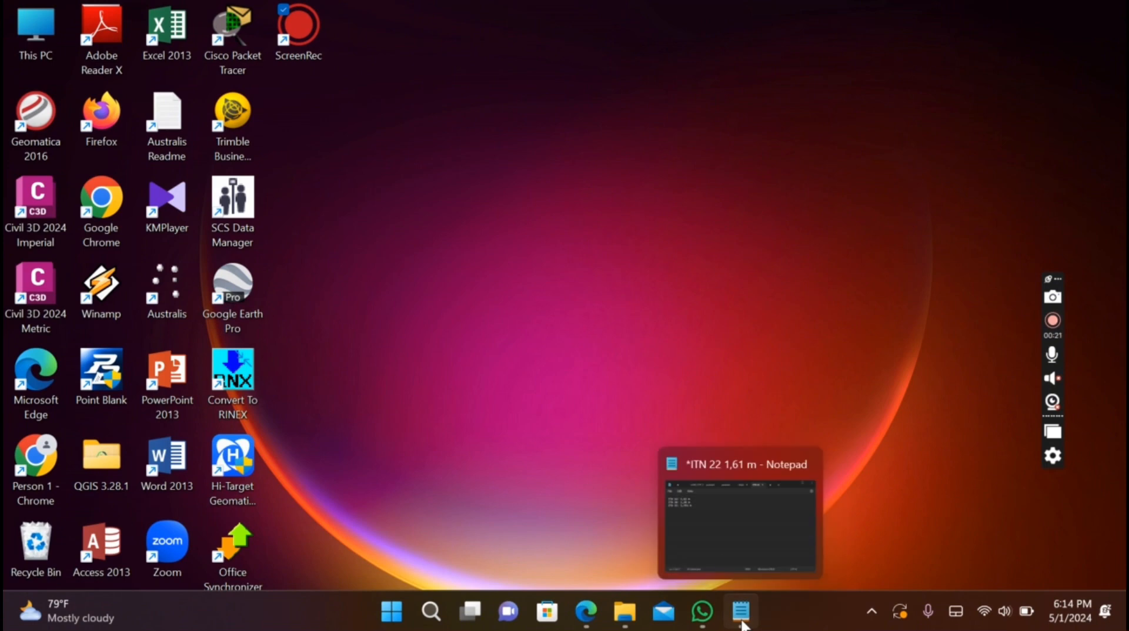
{"action": "left_click", "coordinate": [717, 495]}
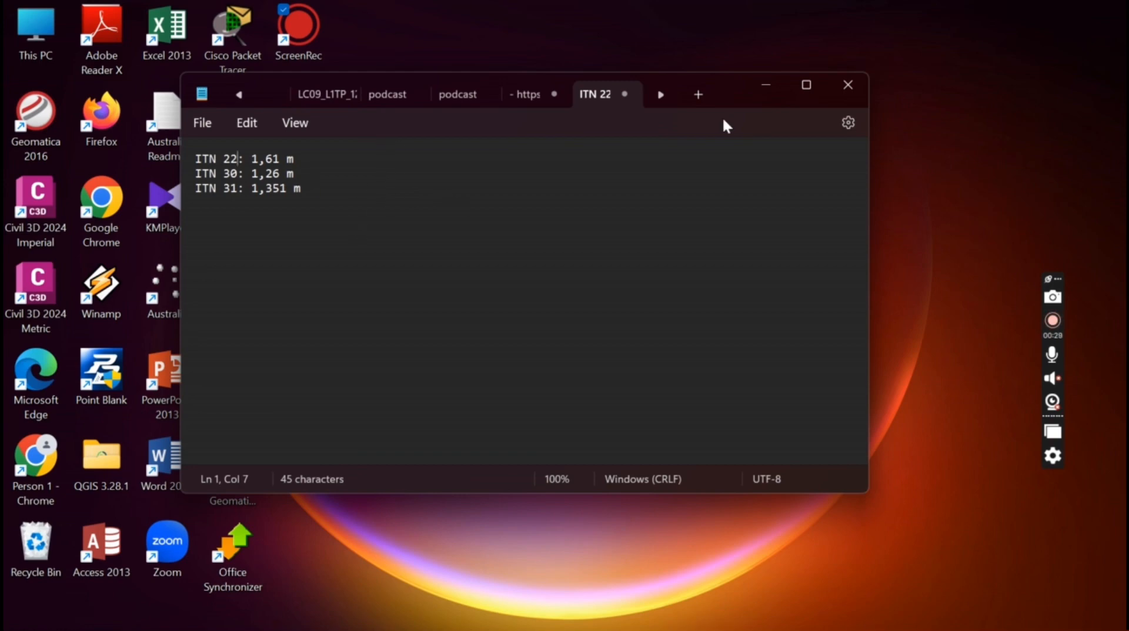
{"action": "left_click", "coordinate": [764, 92]}
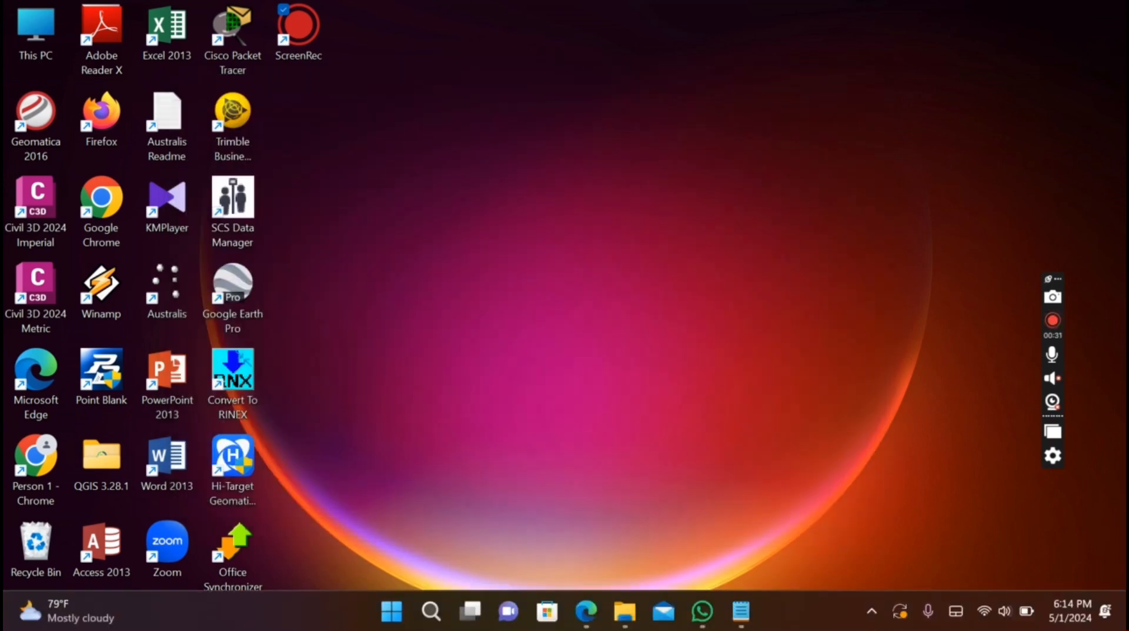
Search Windows for 'Hi t' and launch Hi-Target Geomatics Office from Best match
{"action": "left_click", "coordinate": [429, 602]}
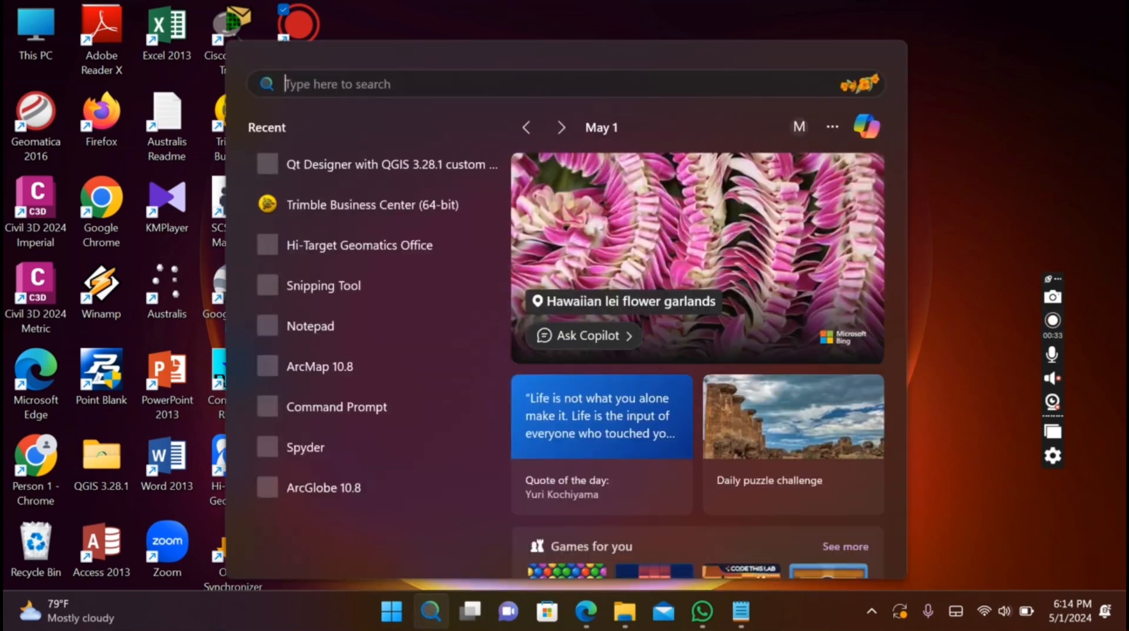
{"action": "type", "text": "Hi t"}
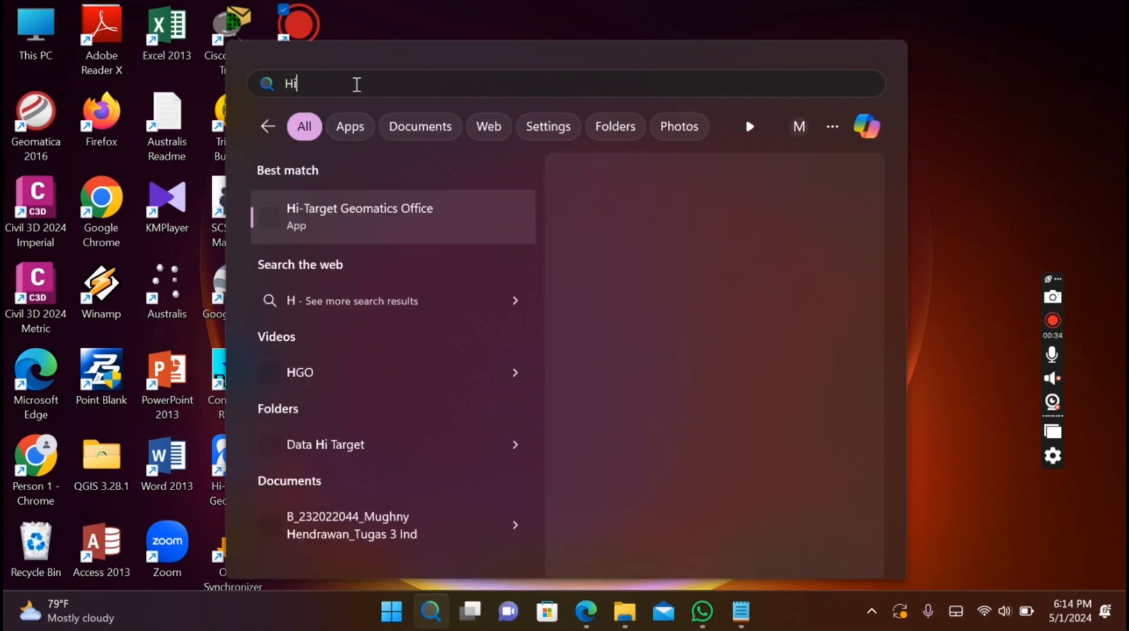
{"action": "left_click", "coordinate": [383, 229]}
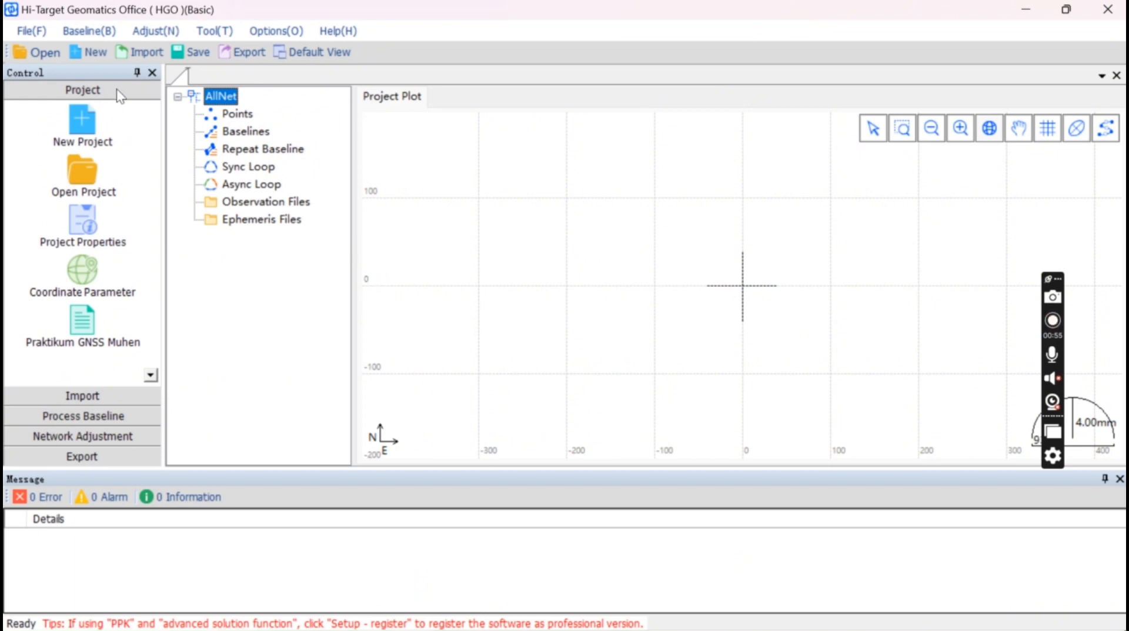
Start a new project and name it 'Praktikum GNSS 23 April'
{"action": "left_click", "coordinate": [81, 130]}
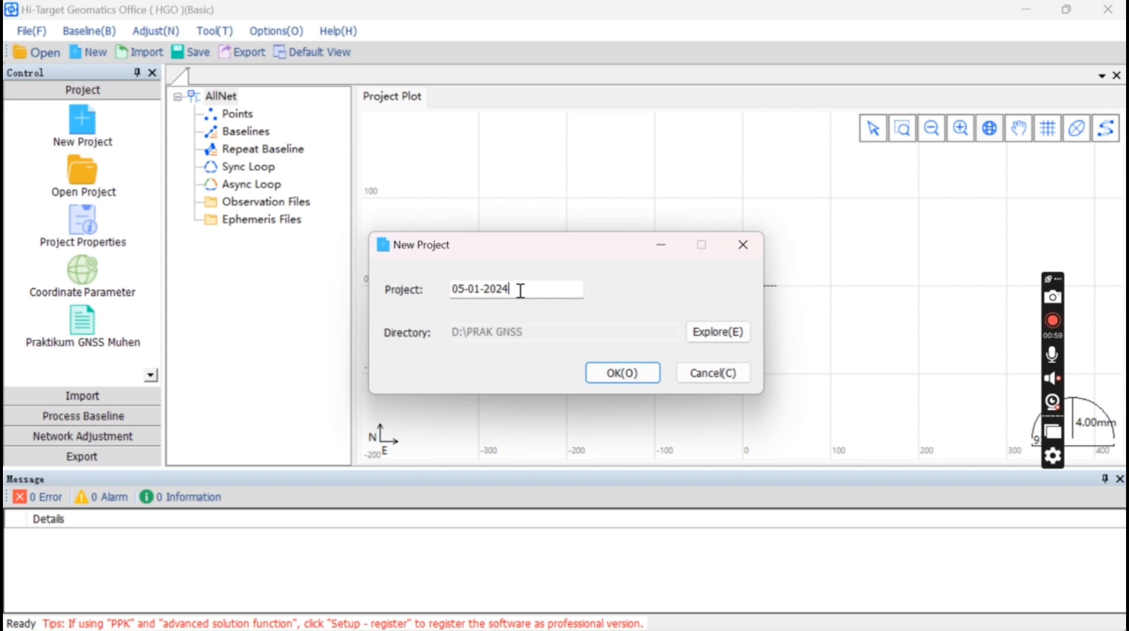
{"action": "left_click_drag", "start_coordinate": [516, 294], "coordinate": [415, 295]}
{"action": "type", "text": "P"}
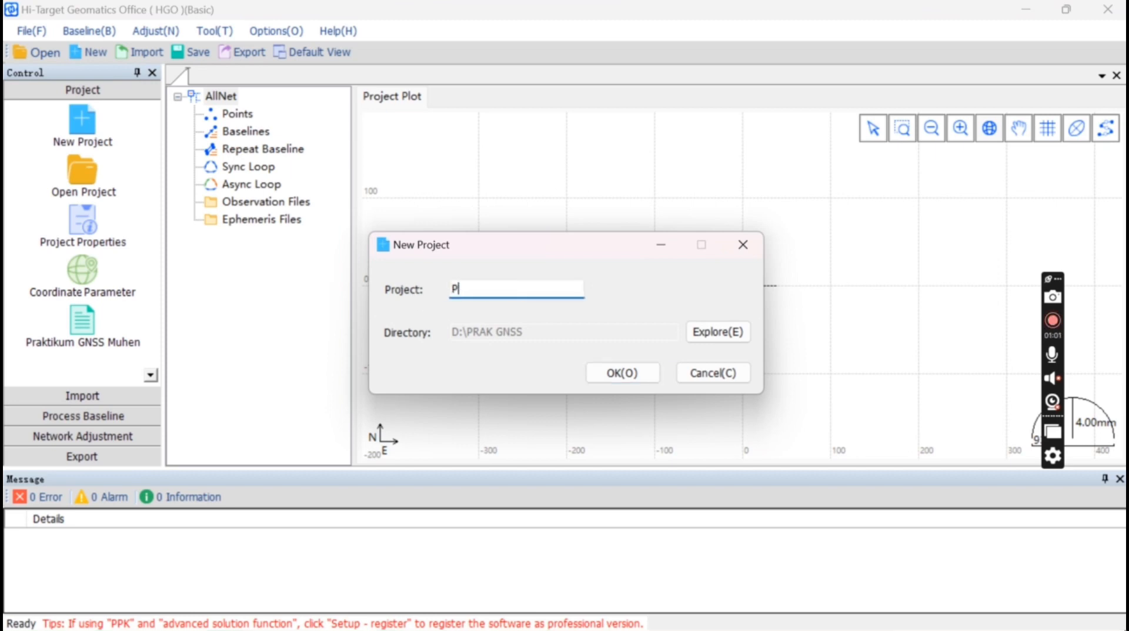
{"action": "type", "text": "raktikum GNSS"}
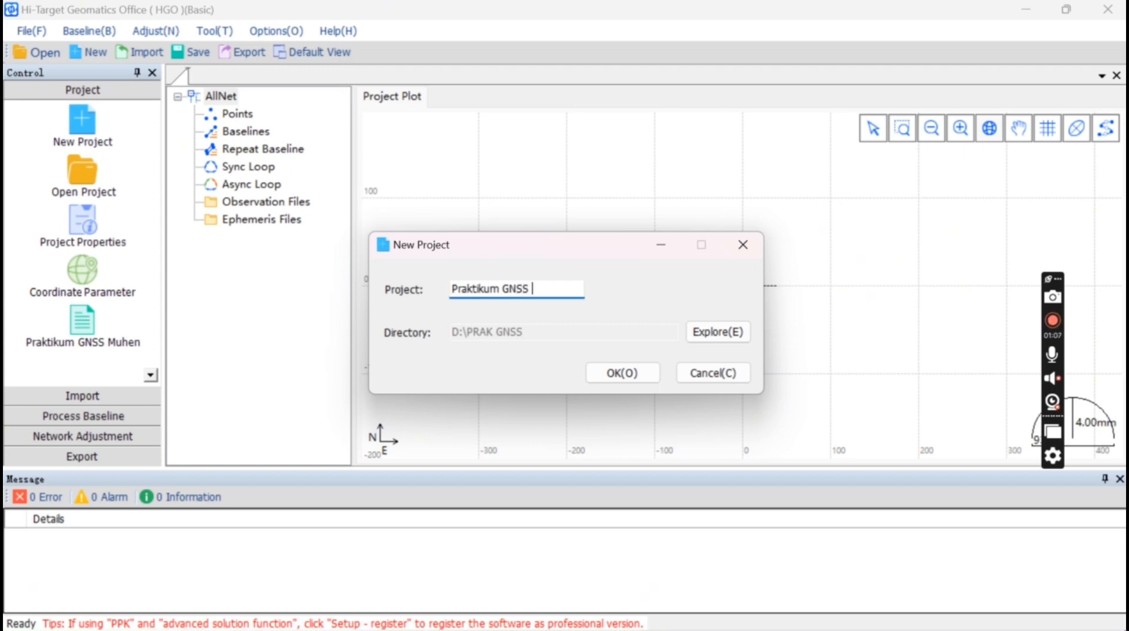
{"action": "type", "text": " 23"}
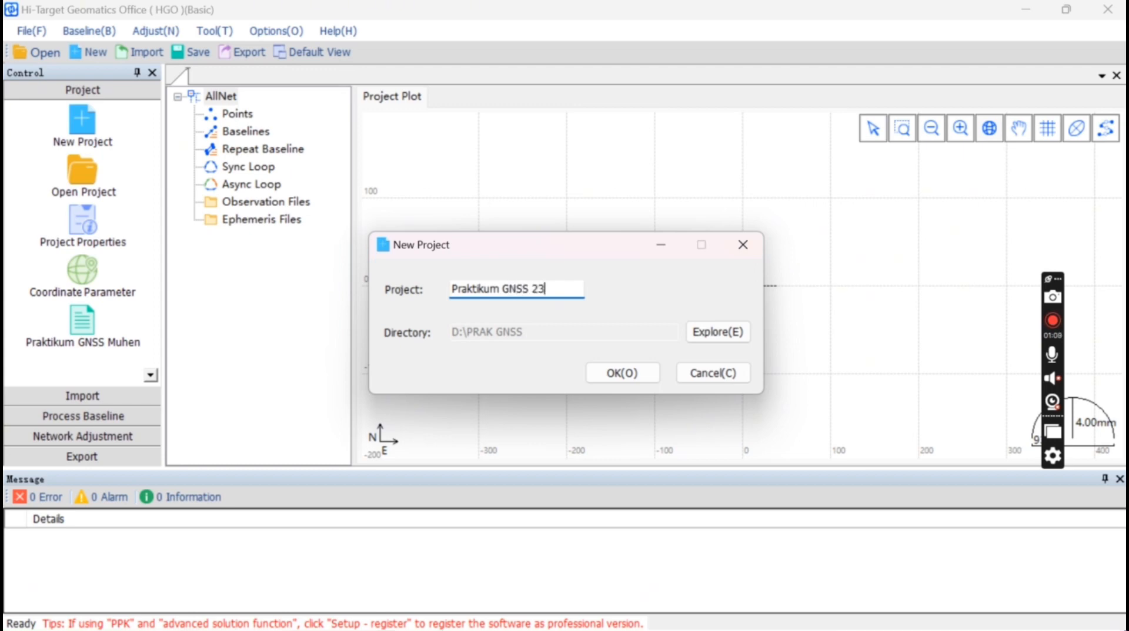
{"action": "type", "text": " April"}
Set the project directory to D:\PRAK GNSS and create the project
{"action": "left_click", "coordinate": [710, 337]}
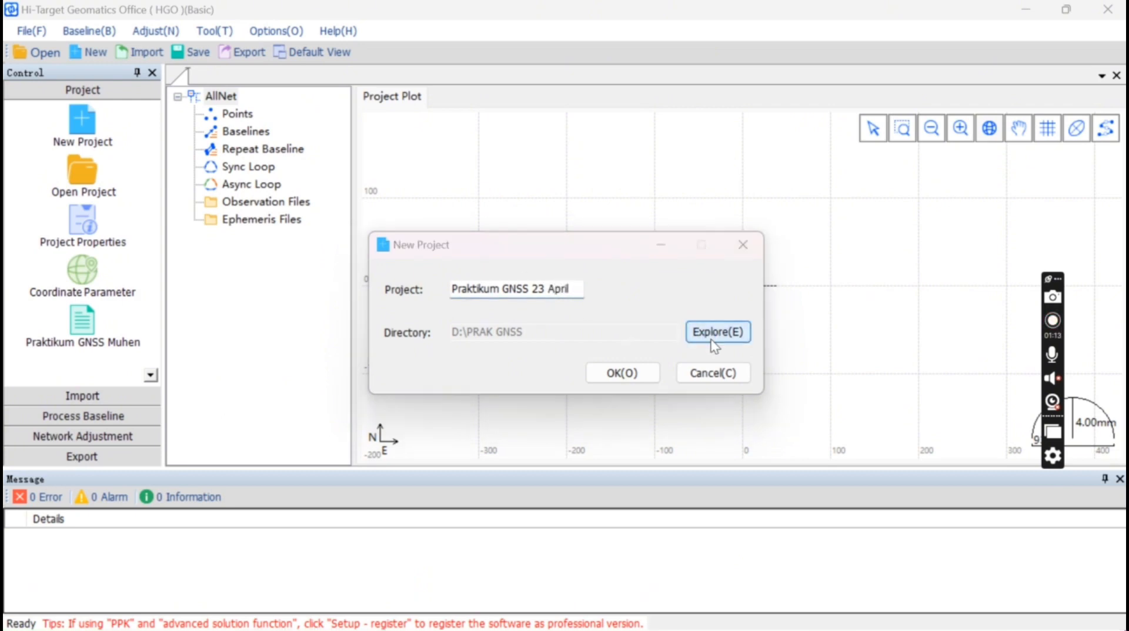
{"action": "scroll", "coordinate": [481, 416], "scroll_direction": "down", "scroll_amount": 1}
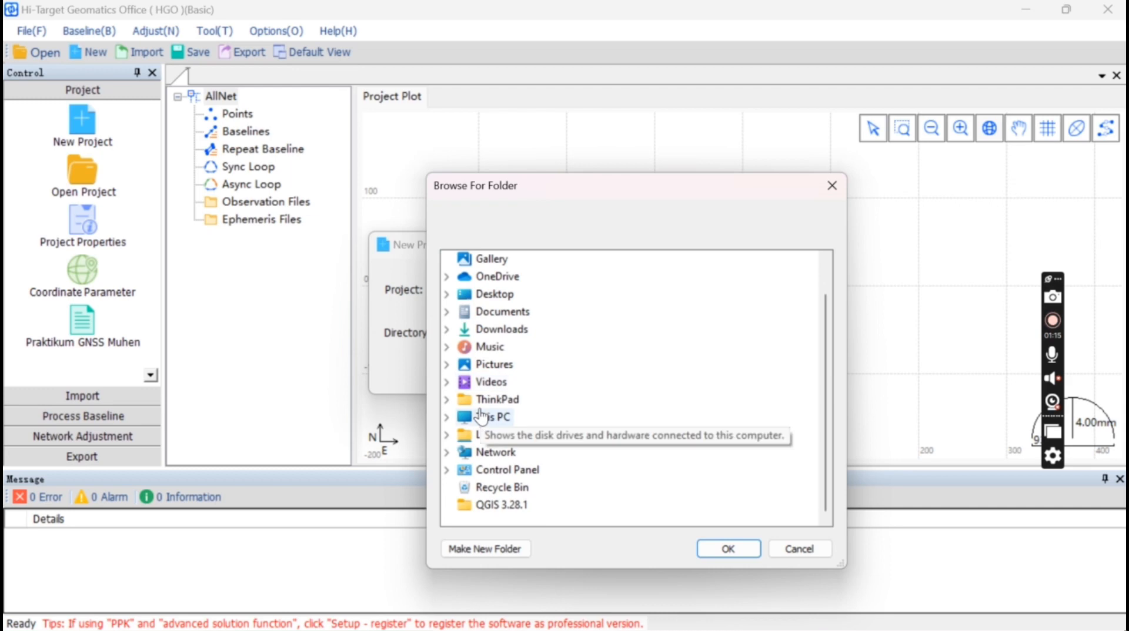
{"action": "left_click", "coordinate": [484, 416]}
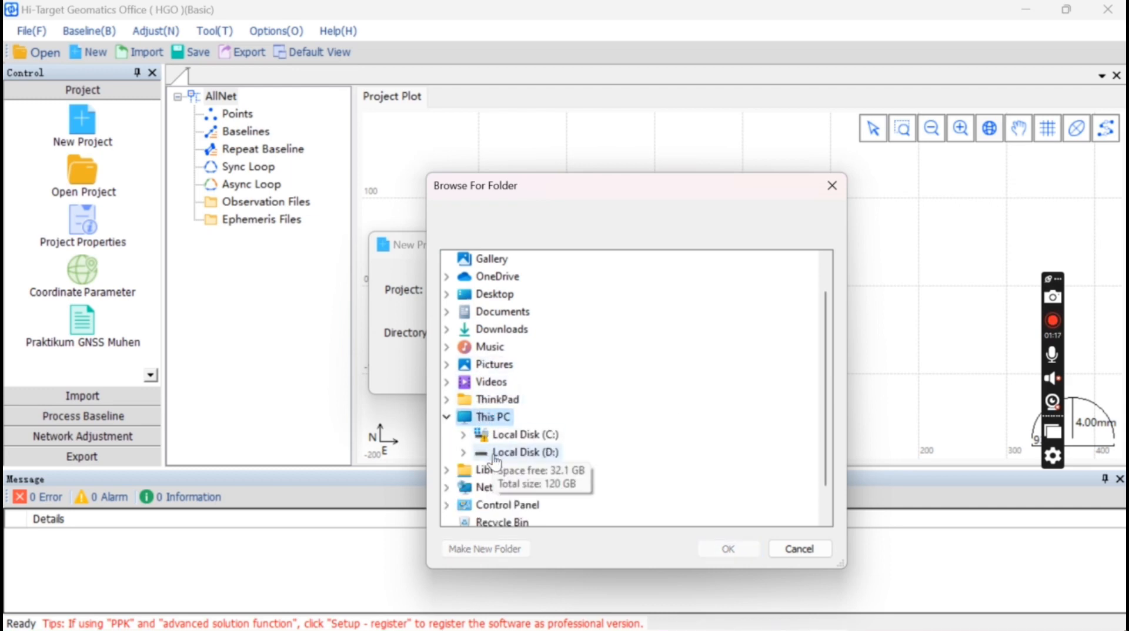
{"action": "left_click", "coordinate": [505, 452]}
{"action": "scroll", "coordinate": [497, 456], "scroll_direction": "down", "scroll_amount": 3}
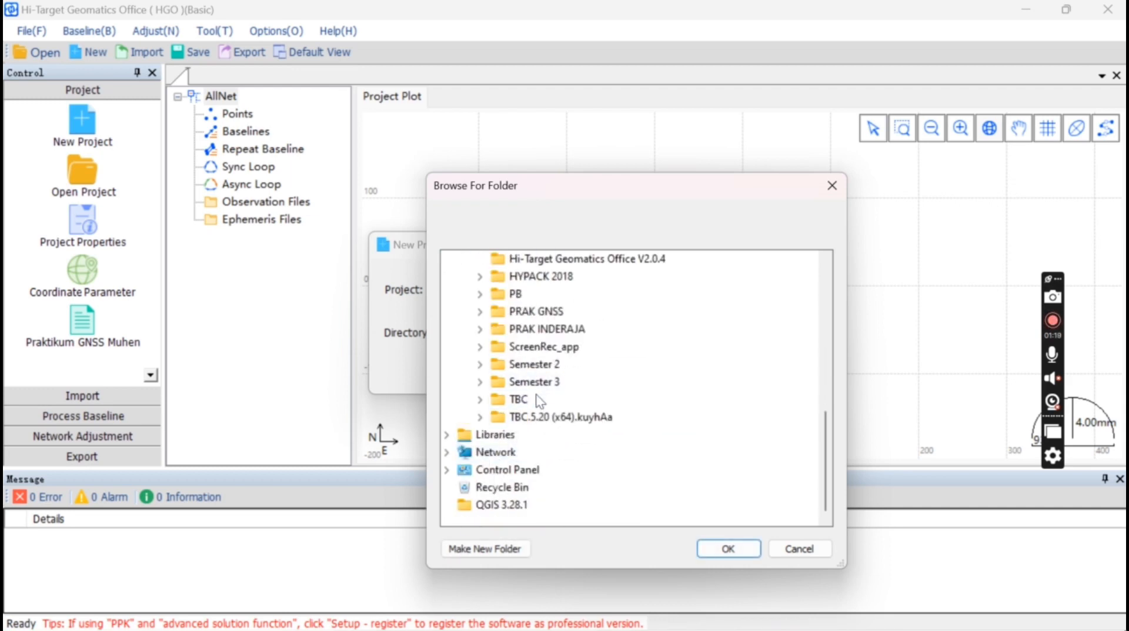
{"action": "double_click", "coordinate": [529, 312]}
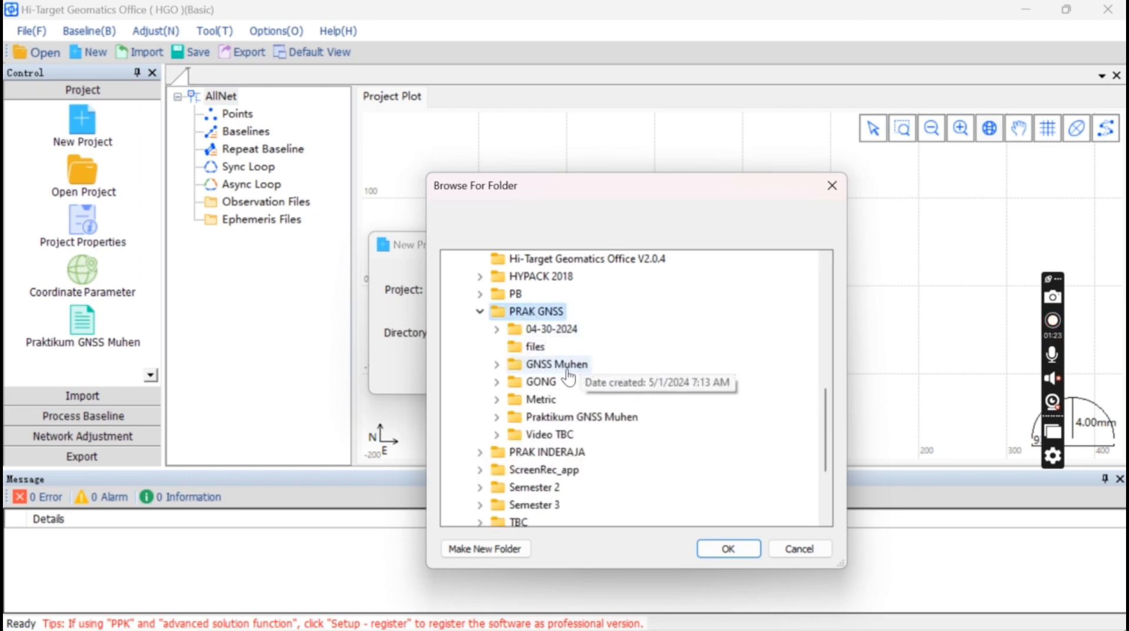
{"action": "left_click", "coordinate": [713, 549]}
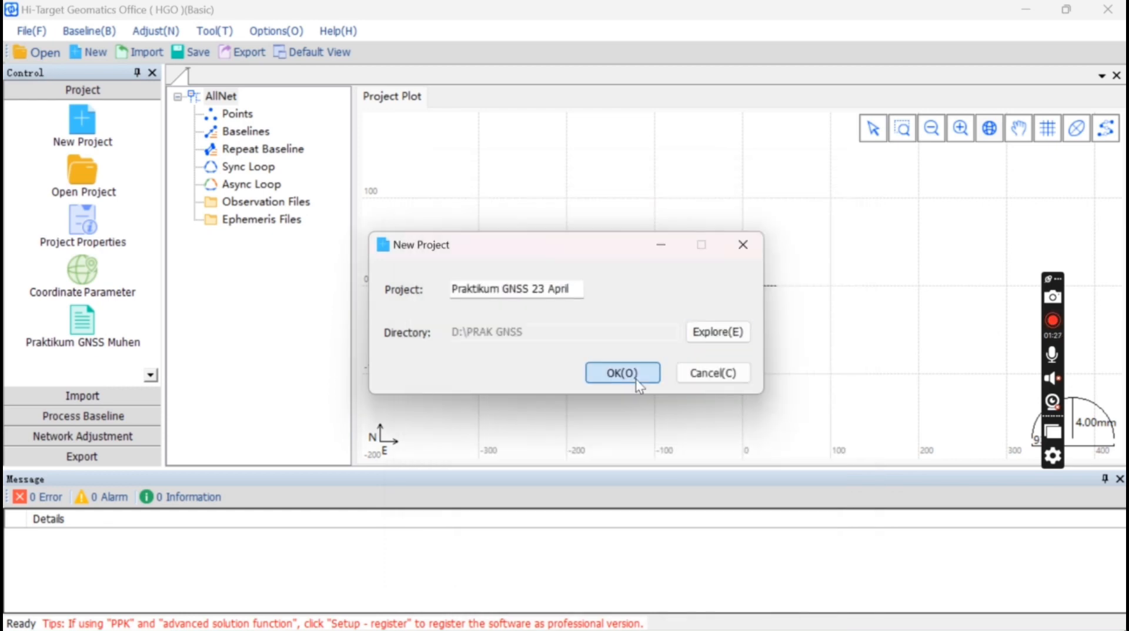
{"action": "left_click", "coordinate": [636, 379]}
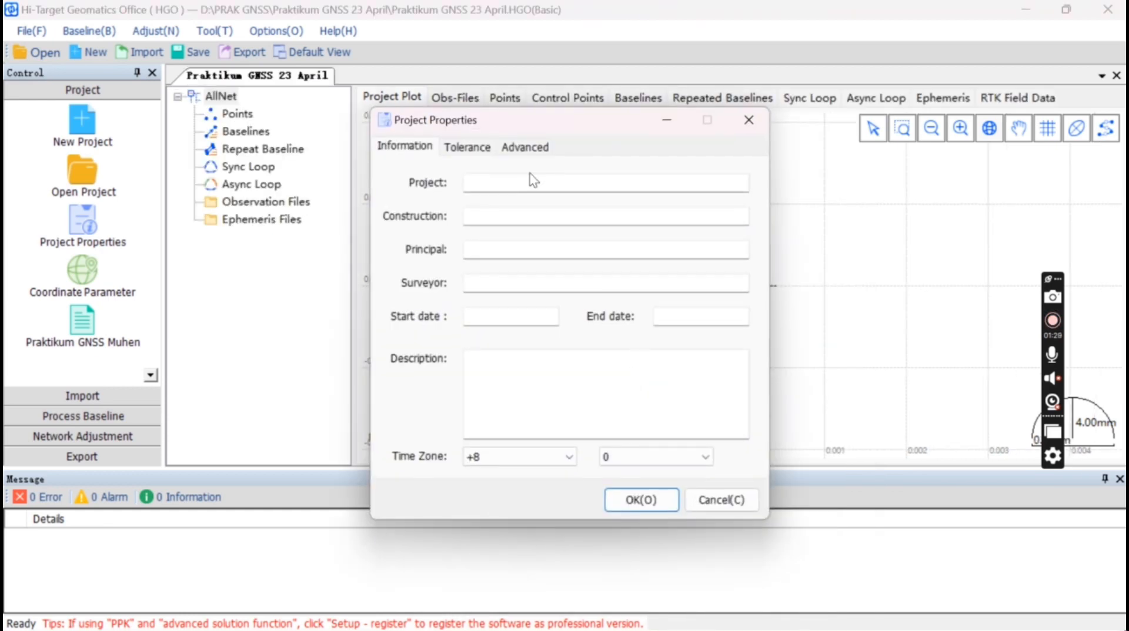
Title the project 'Praktikum GNSS M', set the tolerance standard to User Define, and save
{"action": "left_click", "coordinate": [517, 183]}
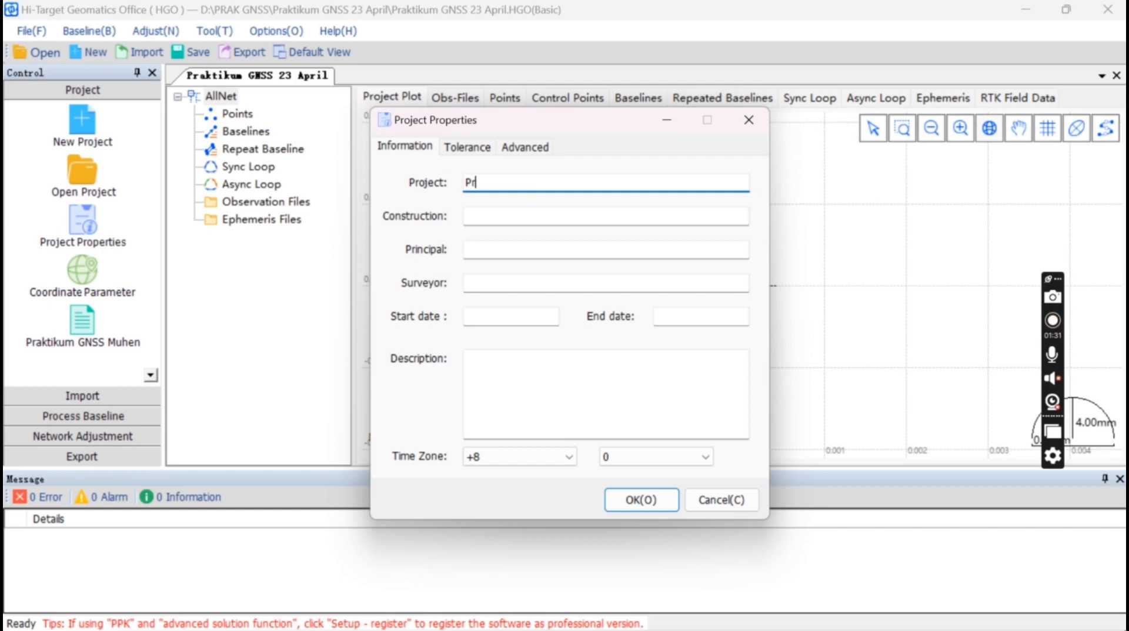
{"action": "type", "text": "Praktikum G"}
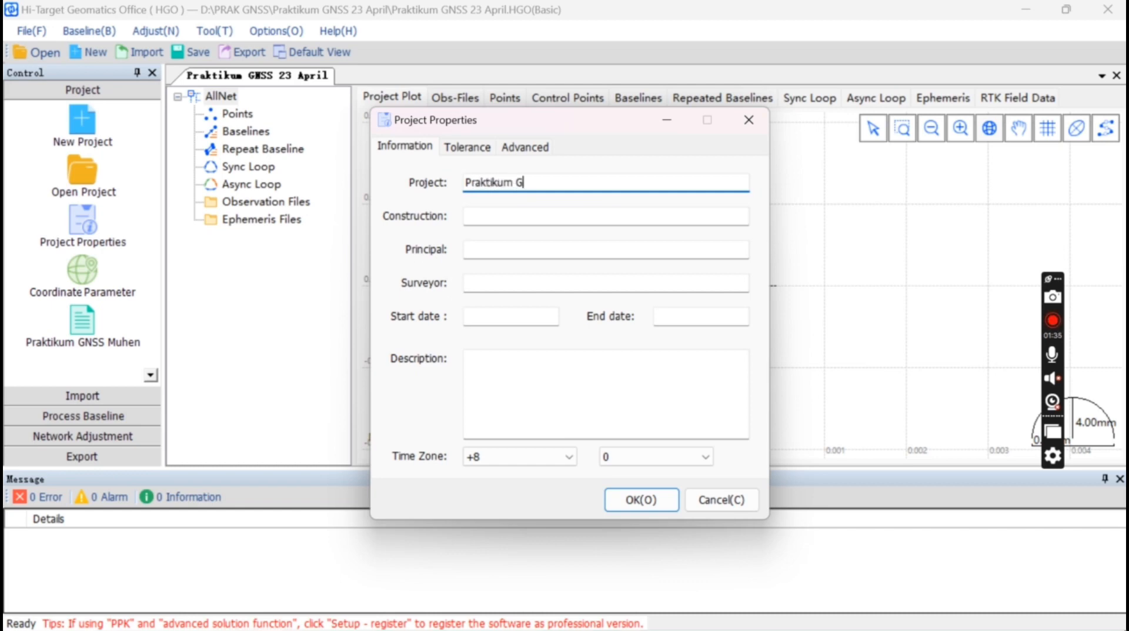
{"action": "type", "text": "NSS M"}
{"action": "left_click", "coordinate": [468, 147]}
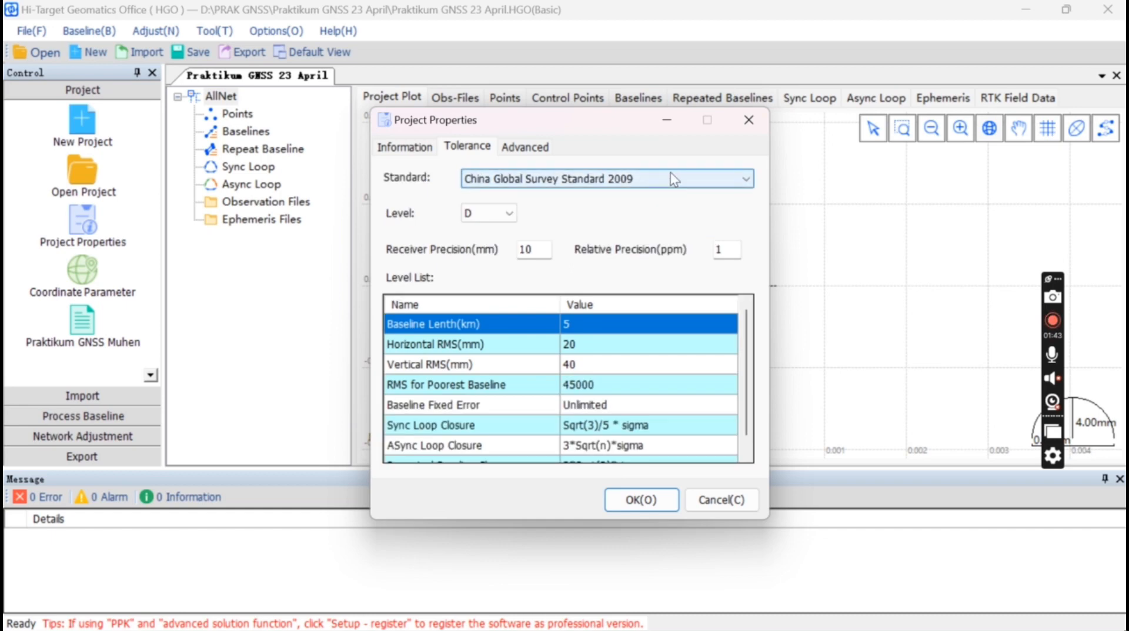
{"action": "left_click", "coordinate": [674, 179]}
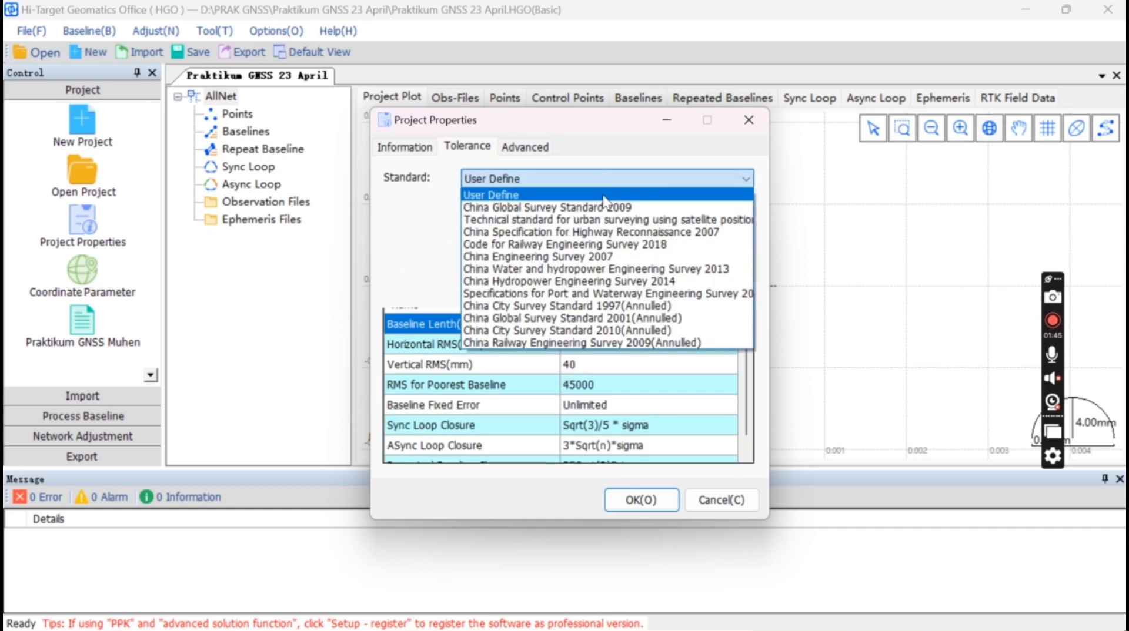
{"action": "left_click", "coordinate": [603, 197]}
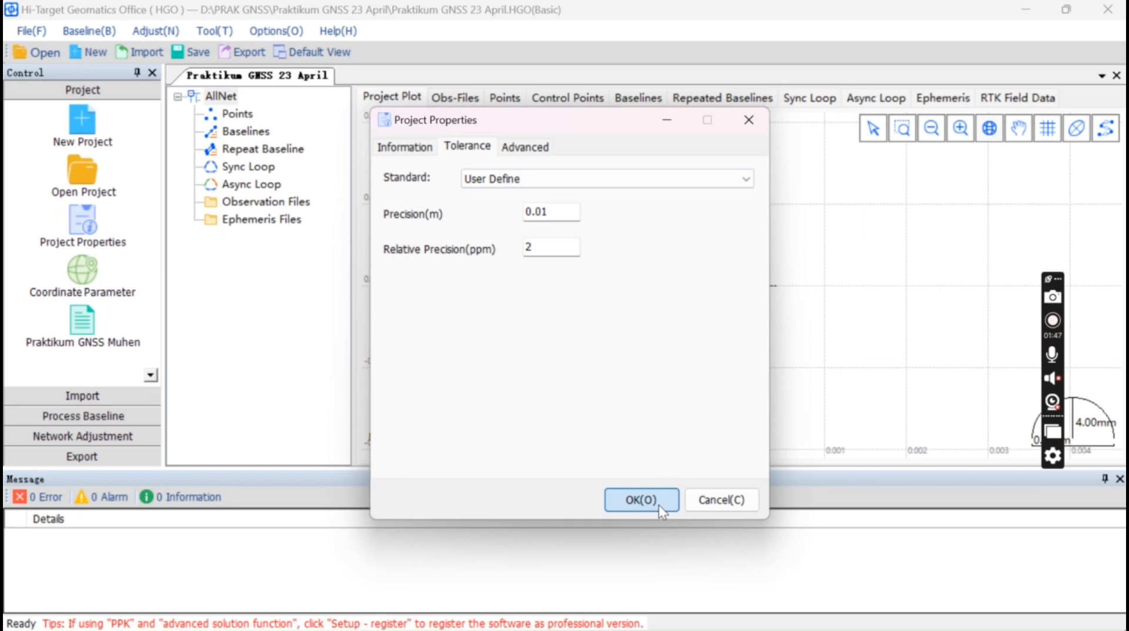
{"action": "left_click", "coordinate": [641, 501]}
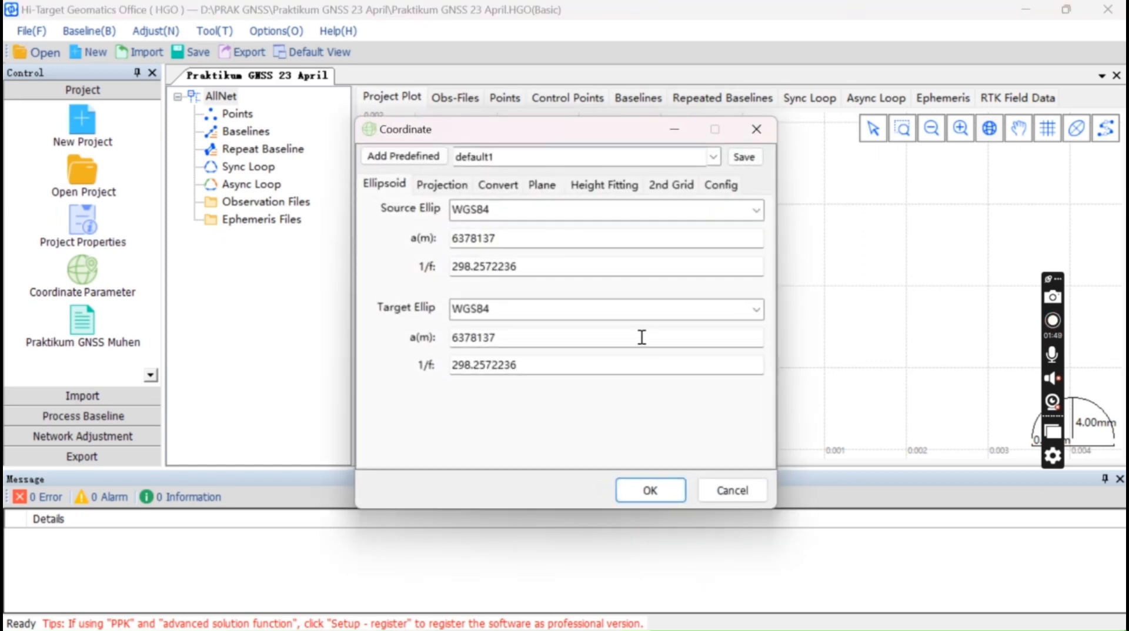
Load the Eastern Asia > Indonesia UTM-WGS84-Zone 48S.dam parameter file and apply it
{"action": "left_click", "coordinate": [422, 156]}
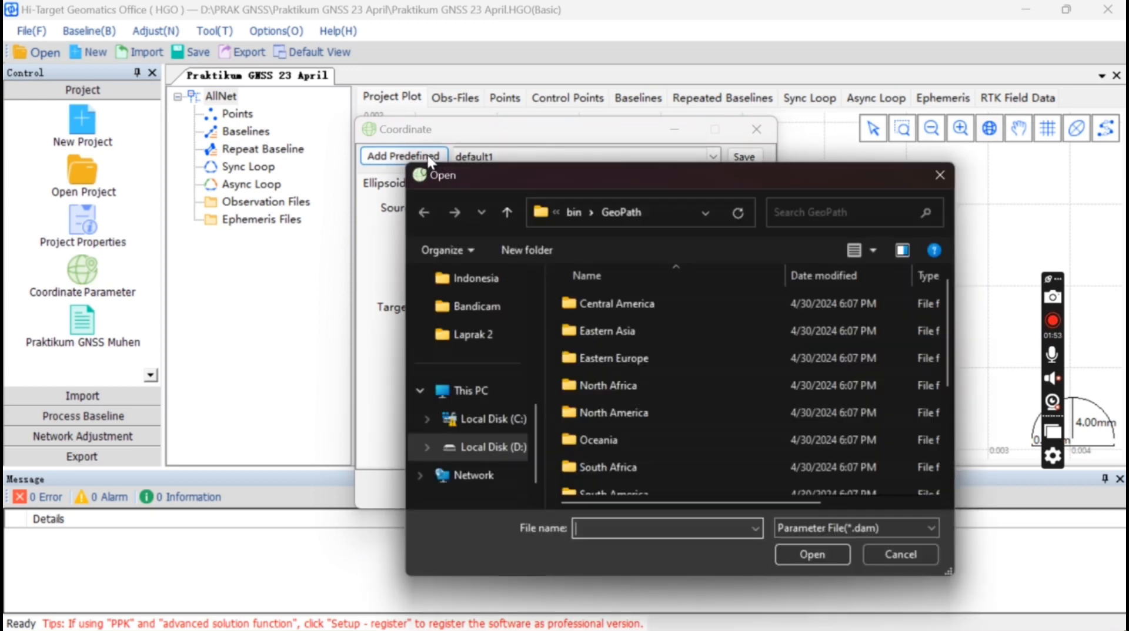
{"action": "double_click", "coordinate": [633, 331]}
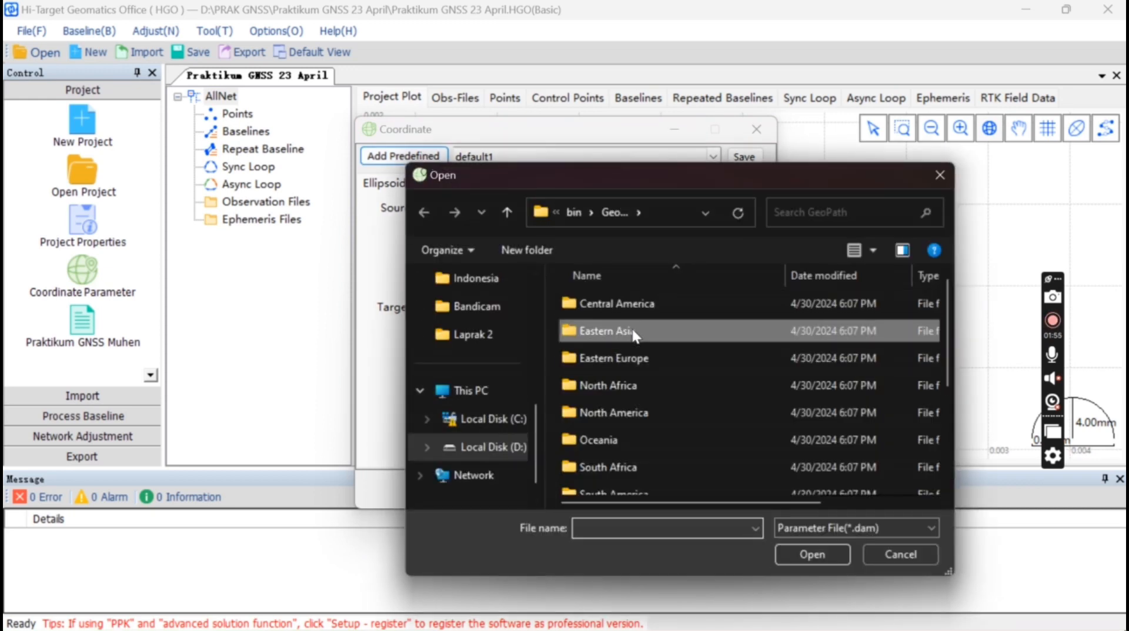
{"action": "scroll", "coordinate": [638, 405], "scroll_direction": "down", "scroll_amount": 1}
{"action": "scroll", "coordinate": [640, 408], "scroll_direction": "down", "scroll_amount": 1}
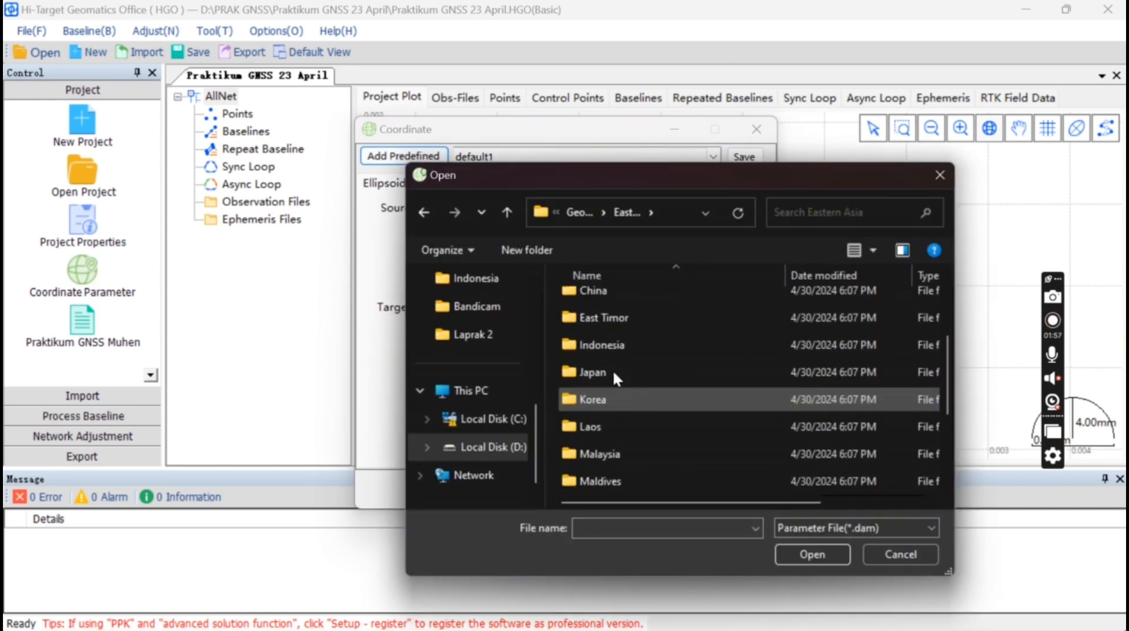
{"action": "double_click", "coordinate": [660, 347]}
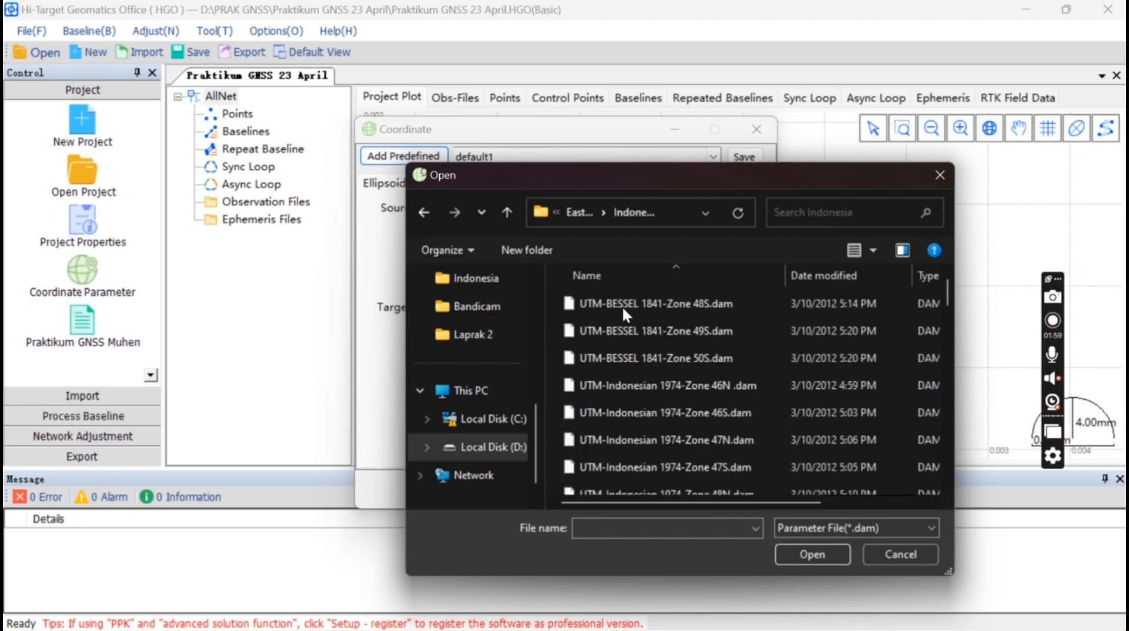
{"action": "scroll", "coordinate": [633, 398], "scroll_direction": "down", "scroll_amount": 8}
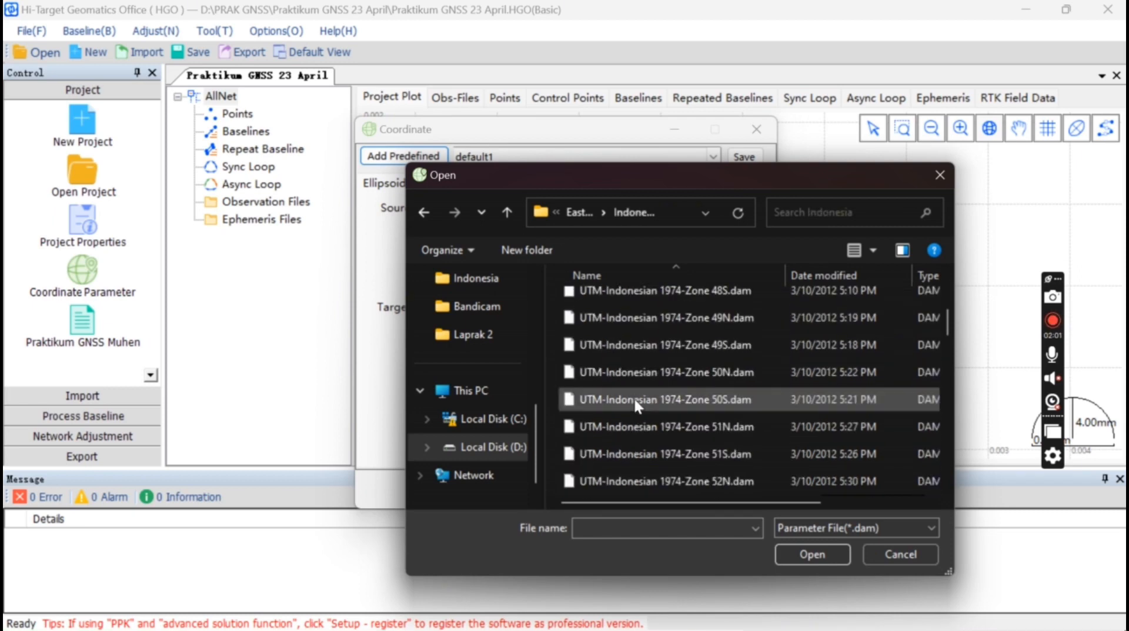
{"action": "scroll", "coordinate": [633, 397], "scroll_direction": "down", "scroll_amount": 3}
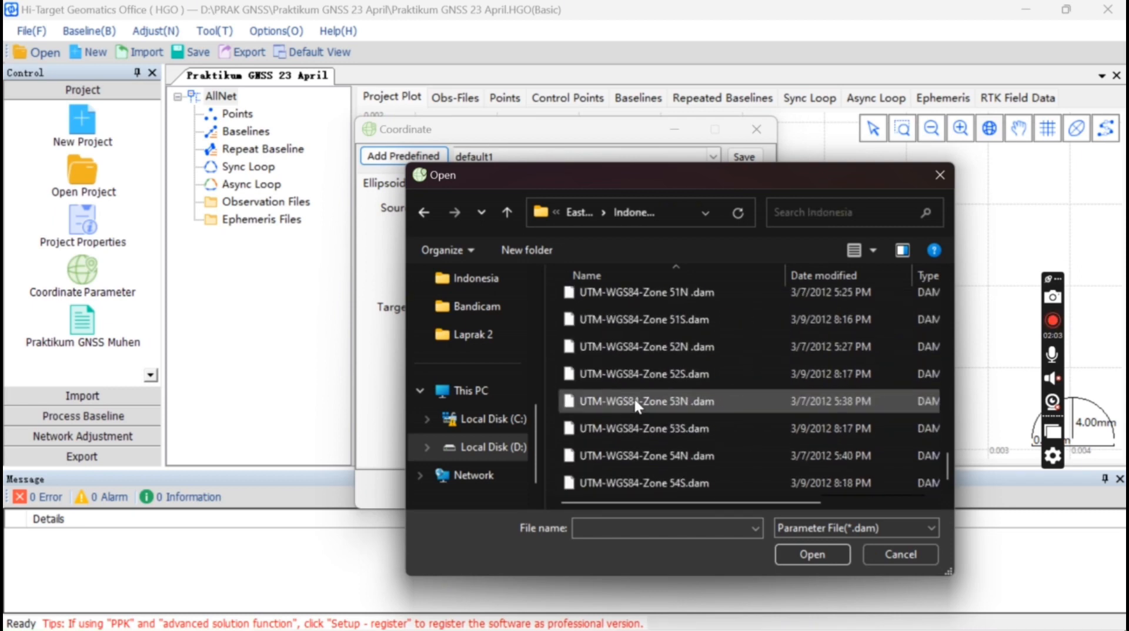
{"action": "scroll", "coordinate": [633, 398], "scroll_direction": "up", "scroll_amount": 2}
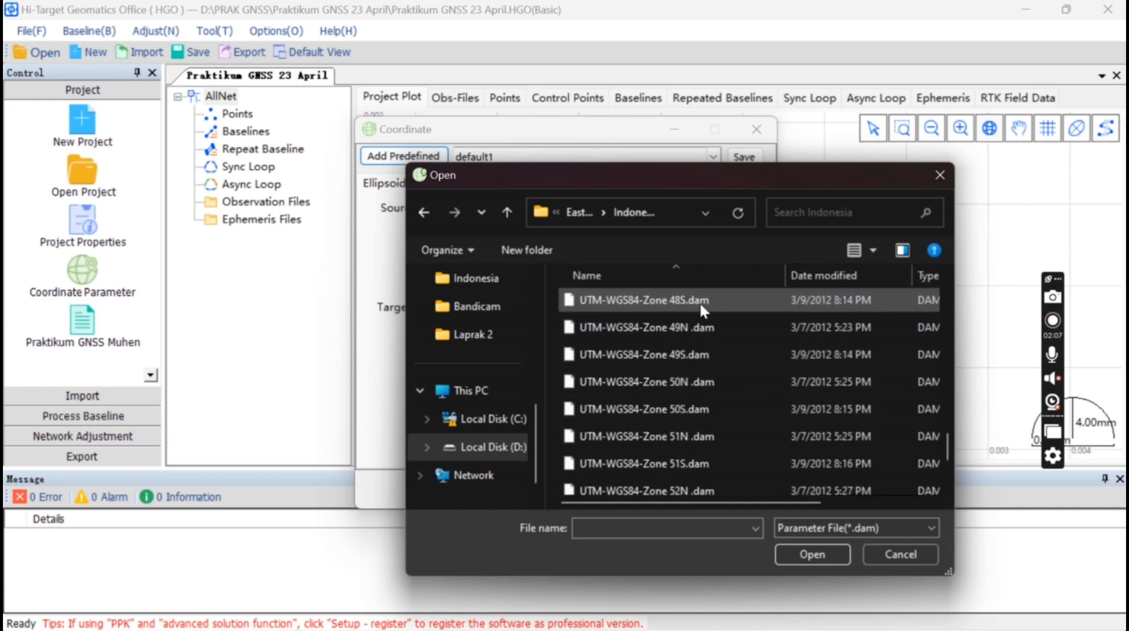
{"action": "scroll", "coordinate": [699, 301], "scroll_direction": "up", "scroll_amount": 2}
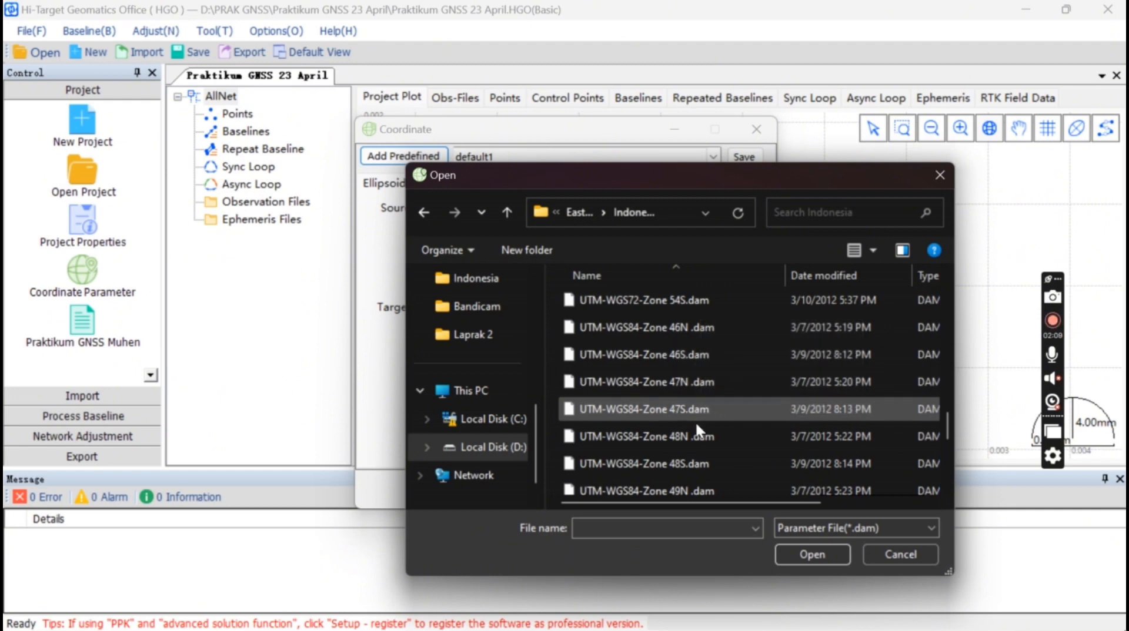
{"action": "left_click", "coordinate": [698, 465]}
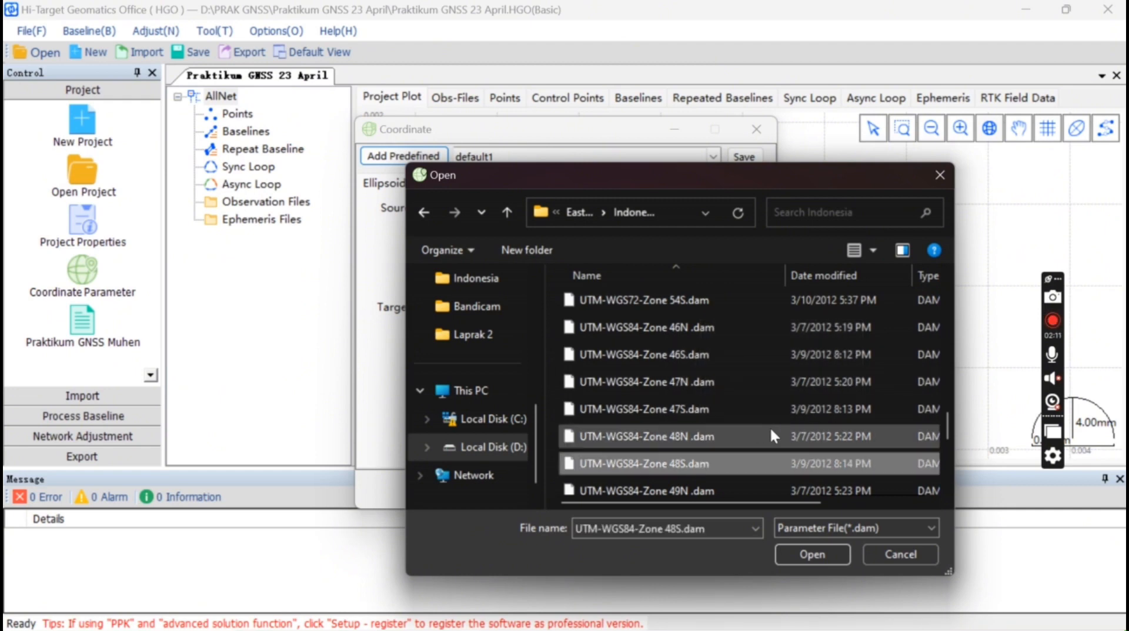
{"action": "left_click", "coordinate": [804, 550]}
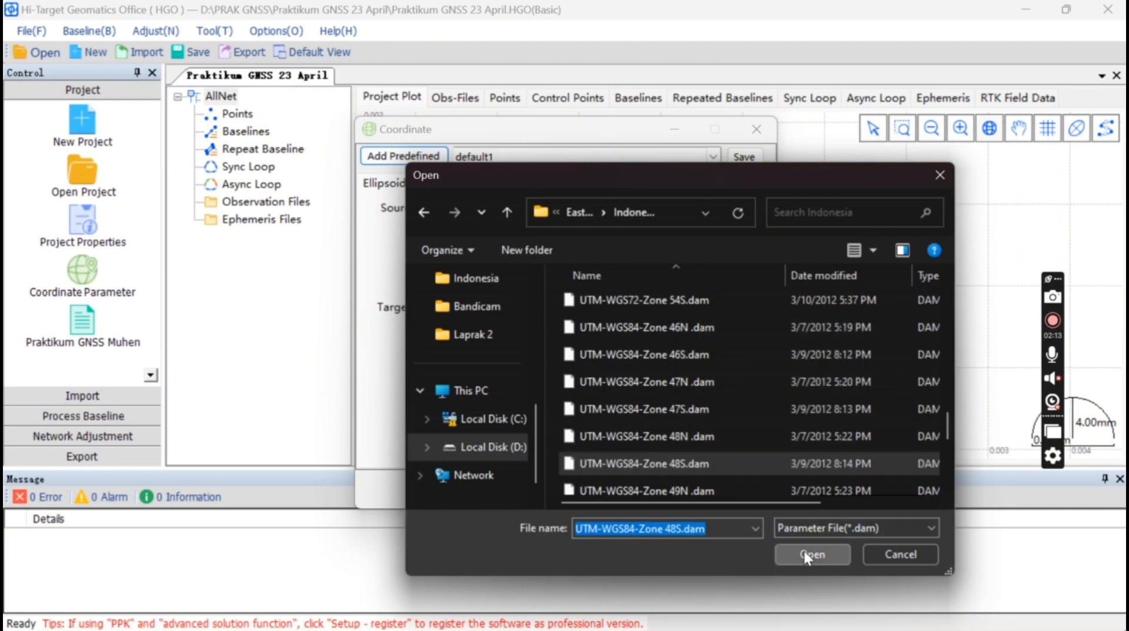
{"action": "left_click", "coordinate": [658, 490]}
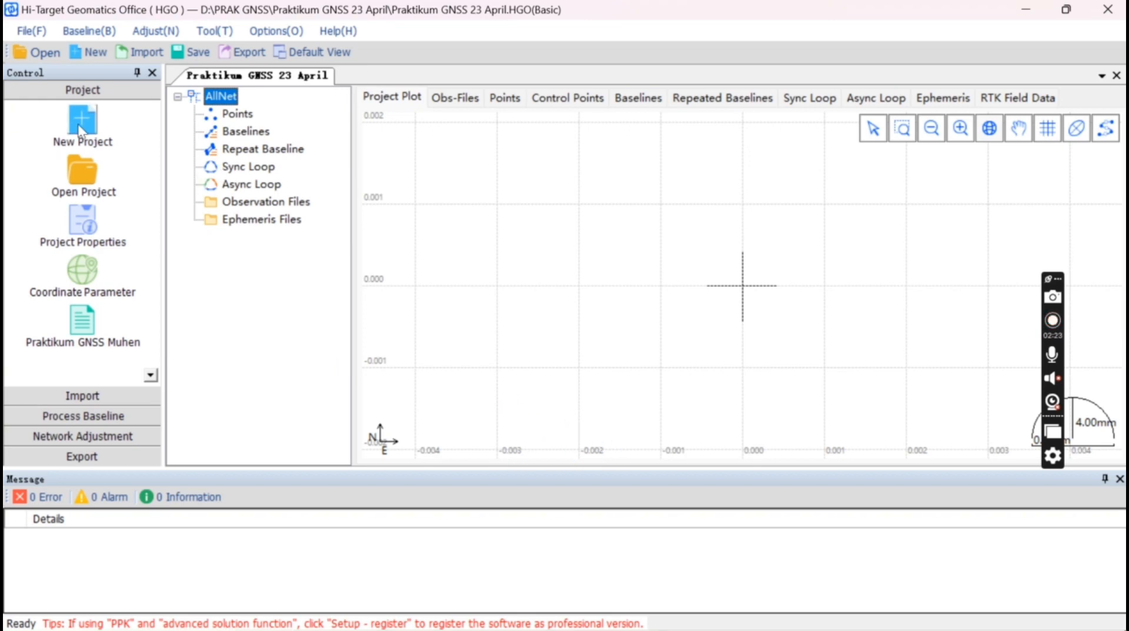
Import observation files from Documents\Semester 4\SURVEI GNSS\Praktikum\GPS Statik\Data All, adding points 137, 641 and 445
{"action": "left_click", "coordinate": [111, 396]}
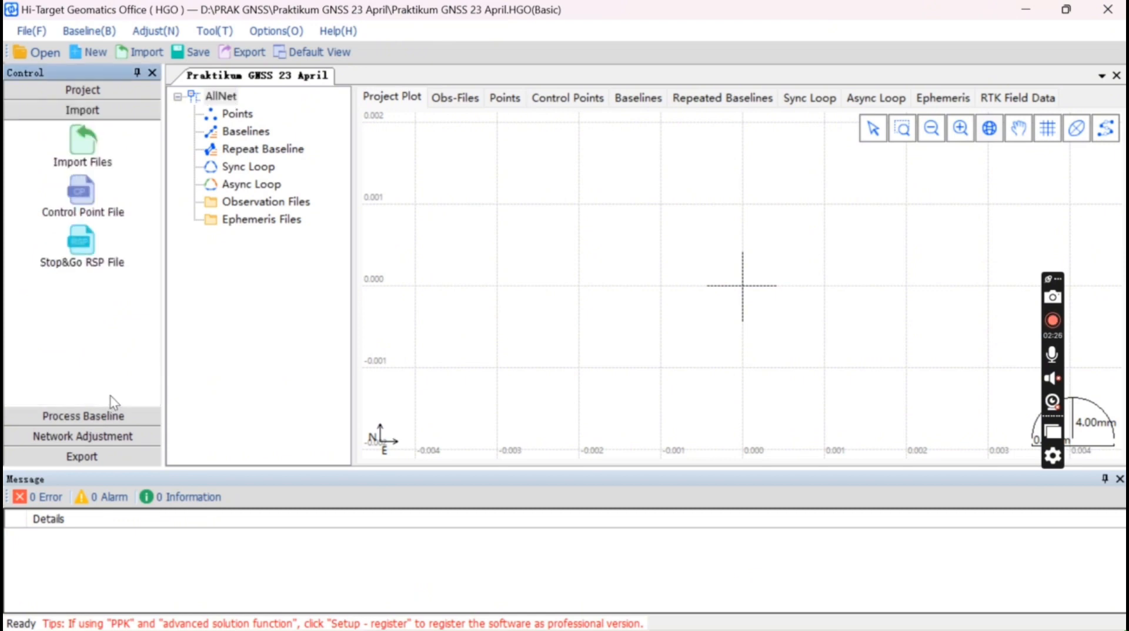
{"action": "left_click", "coordinate": [82, 145]}
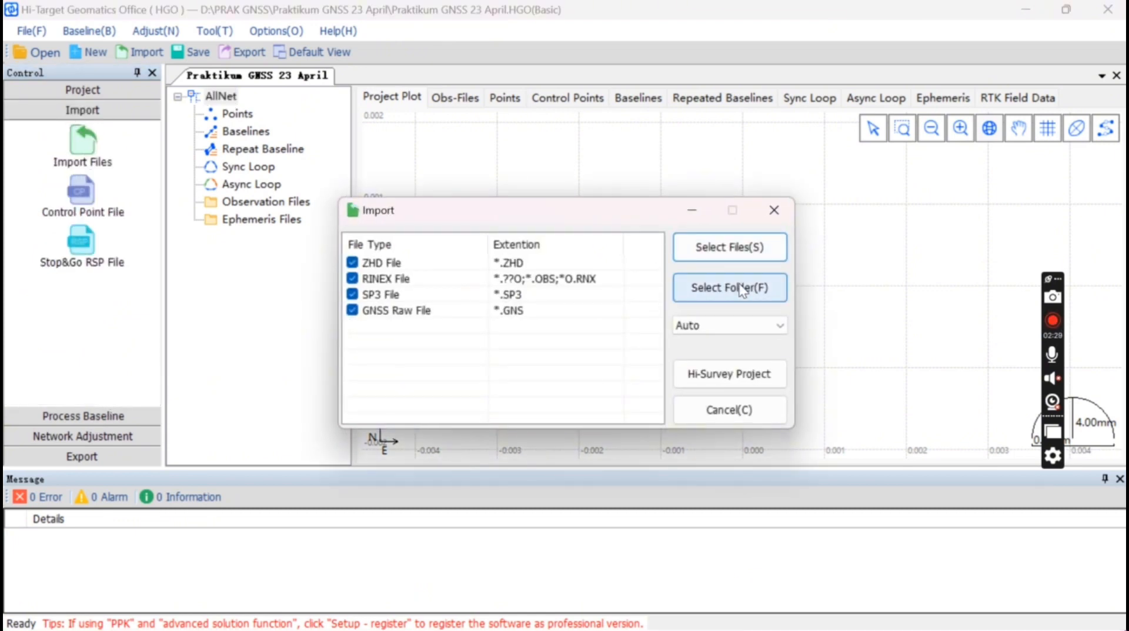
{"action": "left_click", "coordinate": [729, 288]}
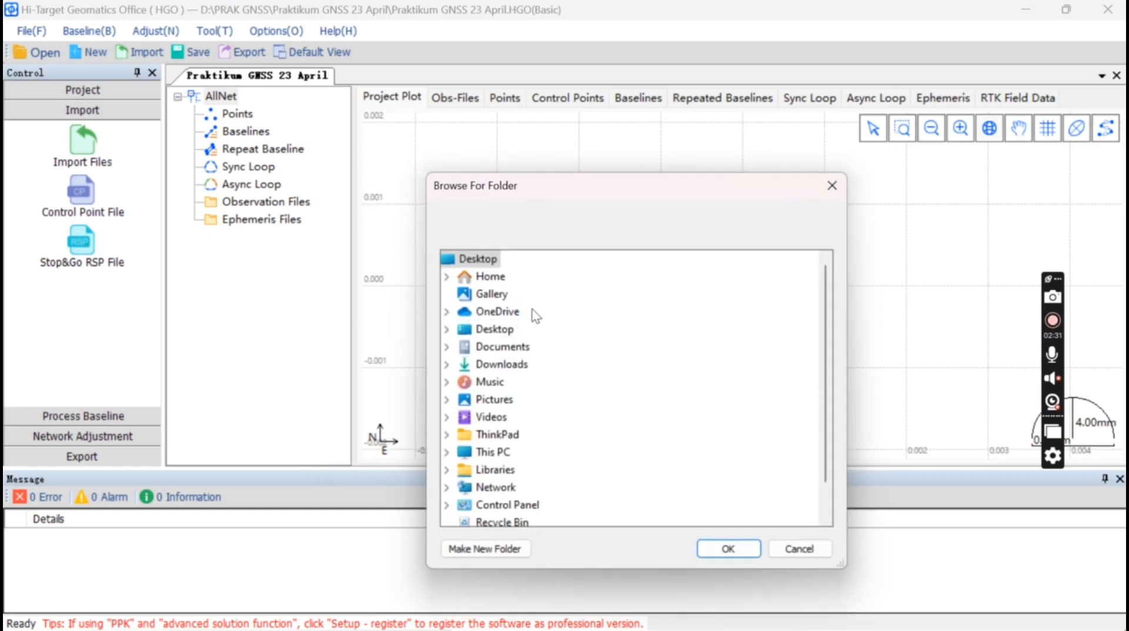
{"action": "double_click", "coordinate": [488, 350]}
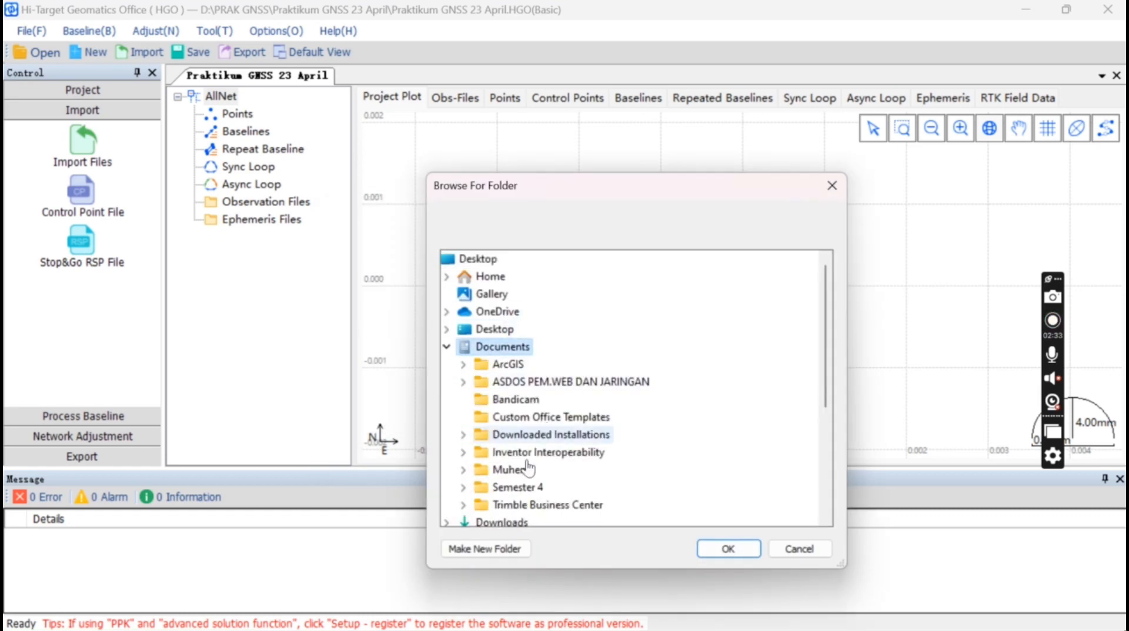
{"action": "left_click", "coordinate": [513, 495]}
{"action": "double_click", "coordinate": [515, 499]}
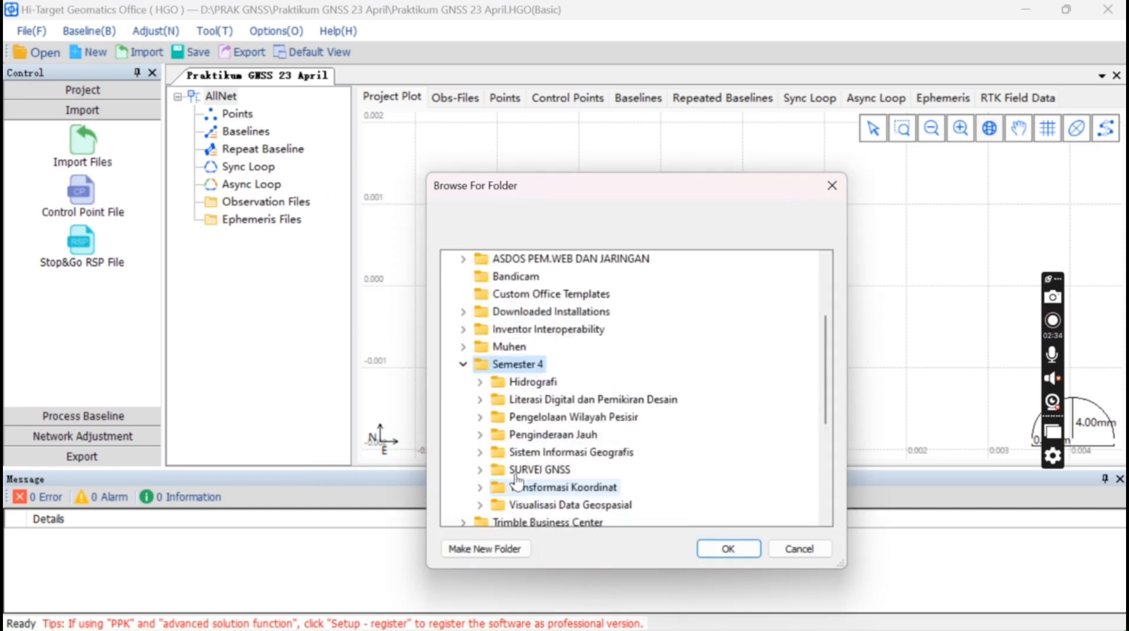
{"action": "double_click", "coordinate": [551, 470]}
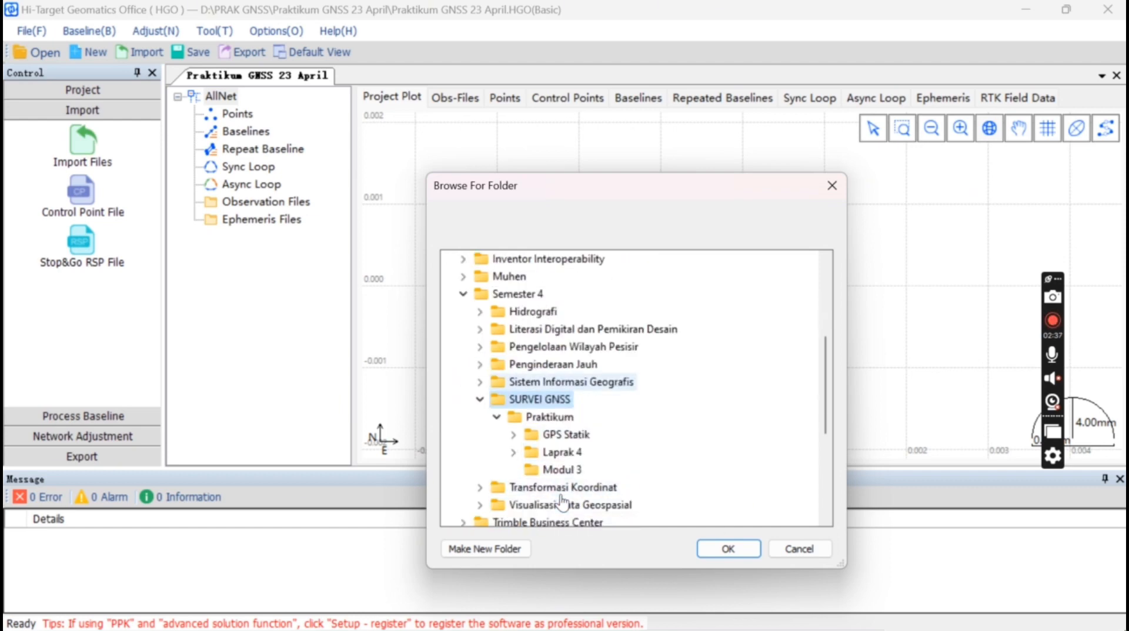
{"action": "double_click", "coordinate": [563, 435]}
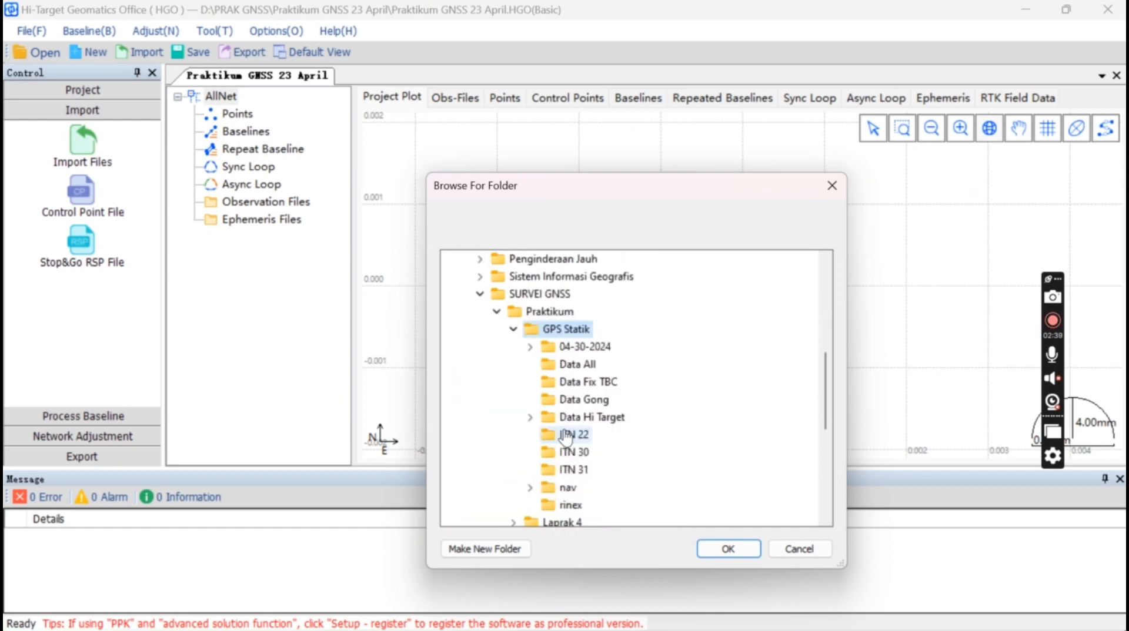
{"action": "left_click", "coordinate": [573, 366]}
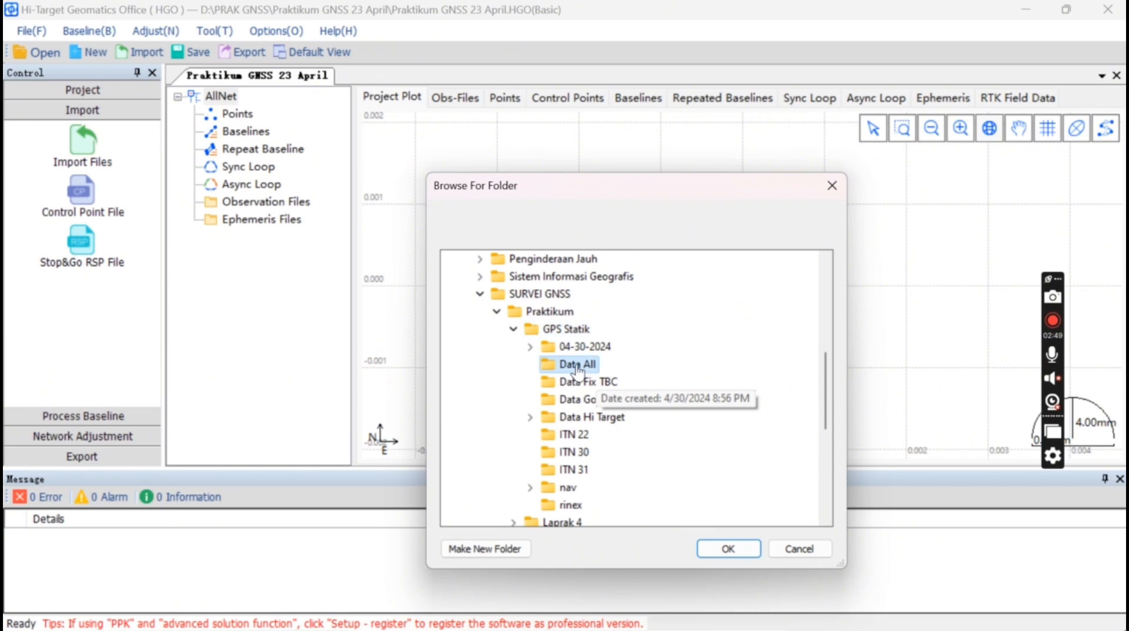
{"action": "left_click", "coordinate": [732, 549]}
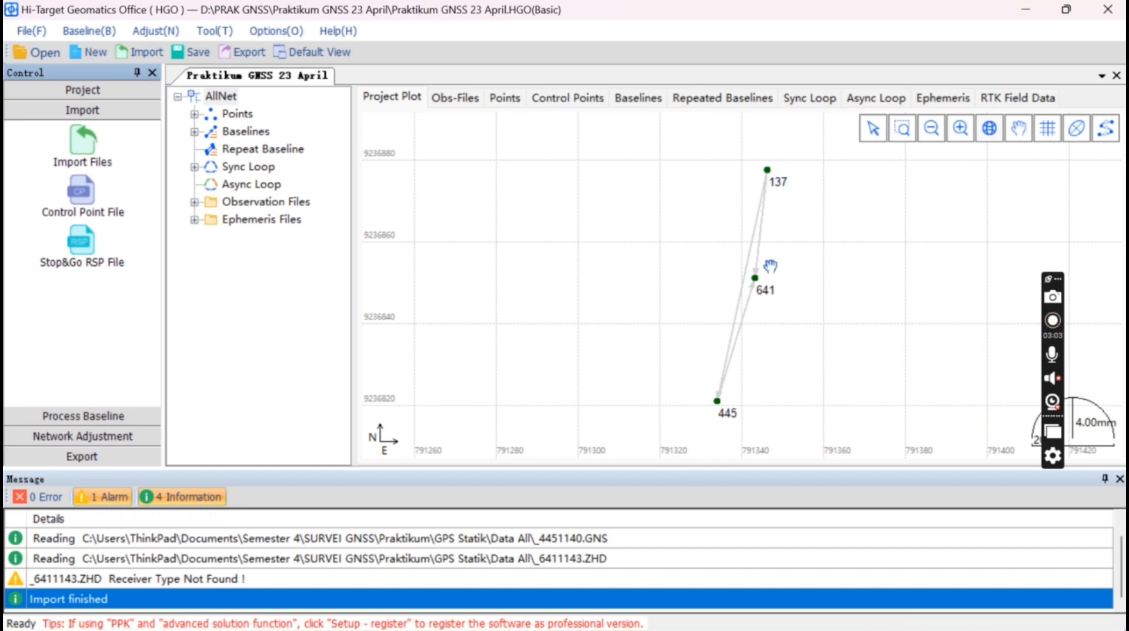
Export the observation files as RINEX files, then close the Export window
{"action": "left_click", "coordinate": [259, 58]}
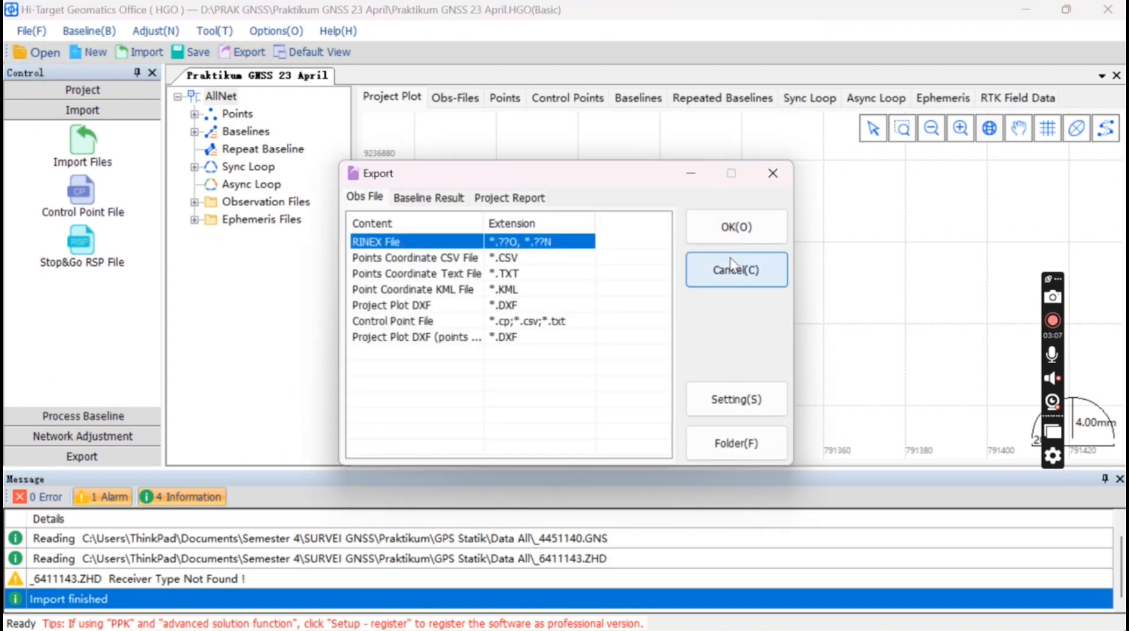
{"action": "left_click", "coordinate": [753, 228]}
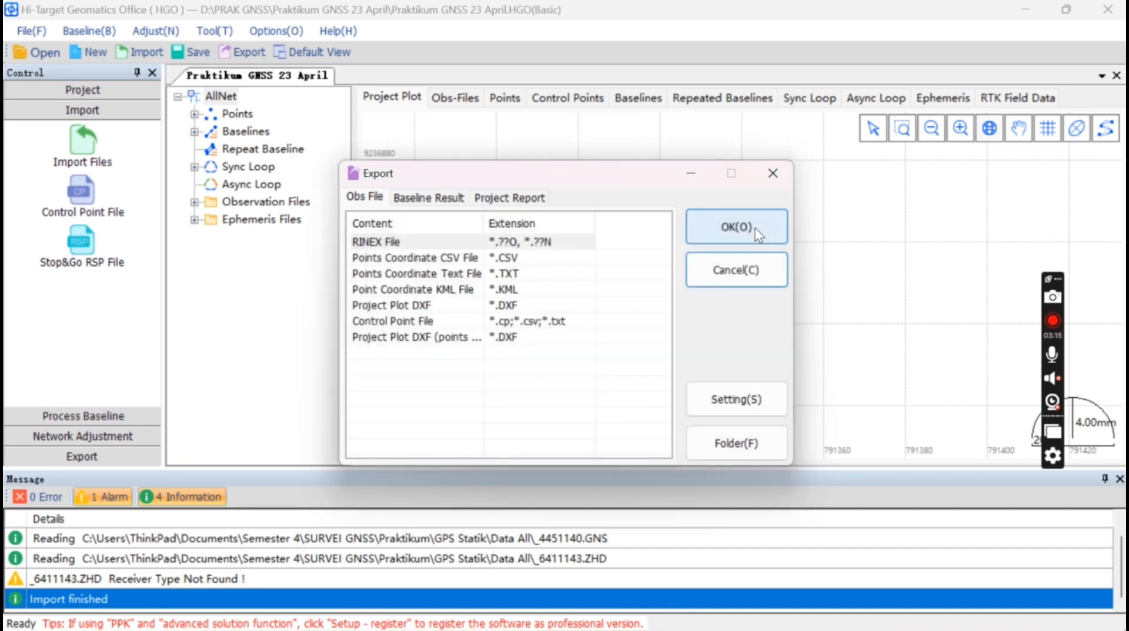
{"action": "left_click", "coordinate": [773, 173]}
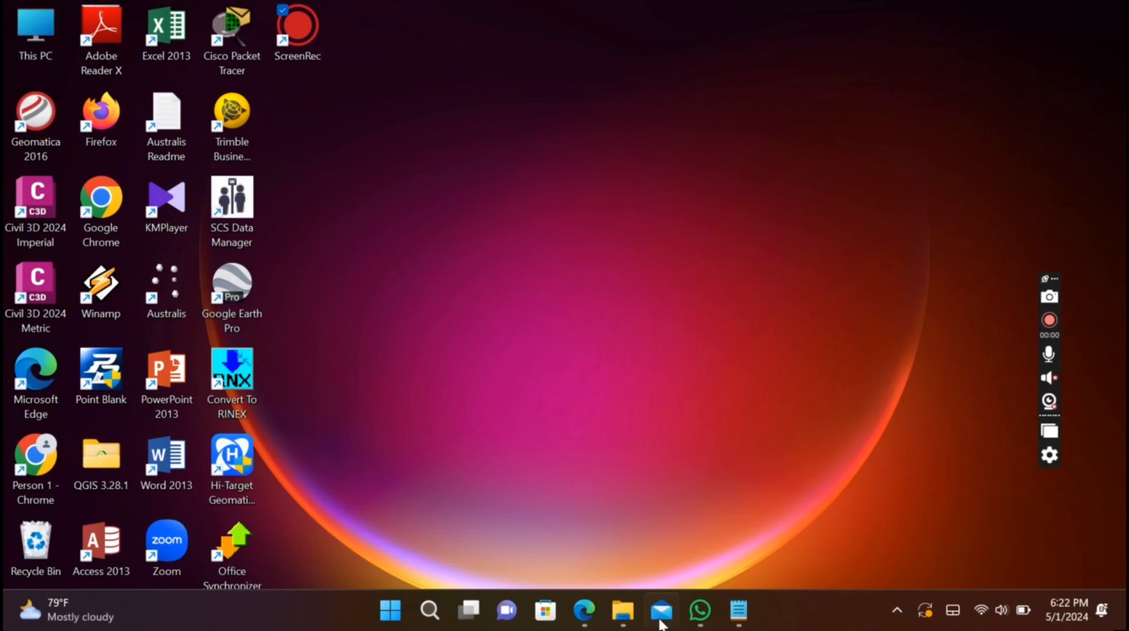
In File Explorer, navigate from GPS Statik to D:\PRAK GNSS\Praktikum GNSS 23 April
{"action": "left_click", "coordinate": [627, 619]}
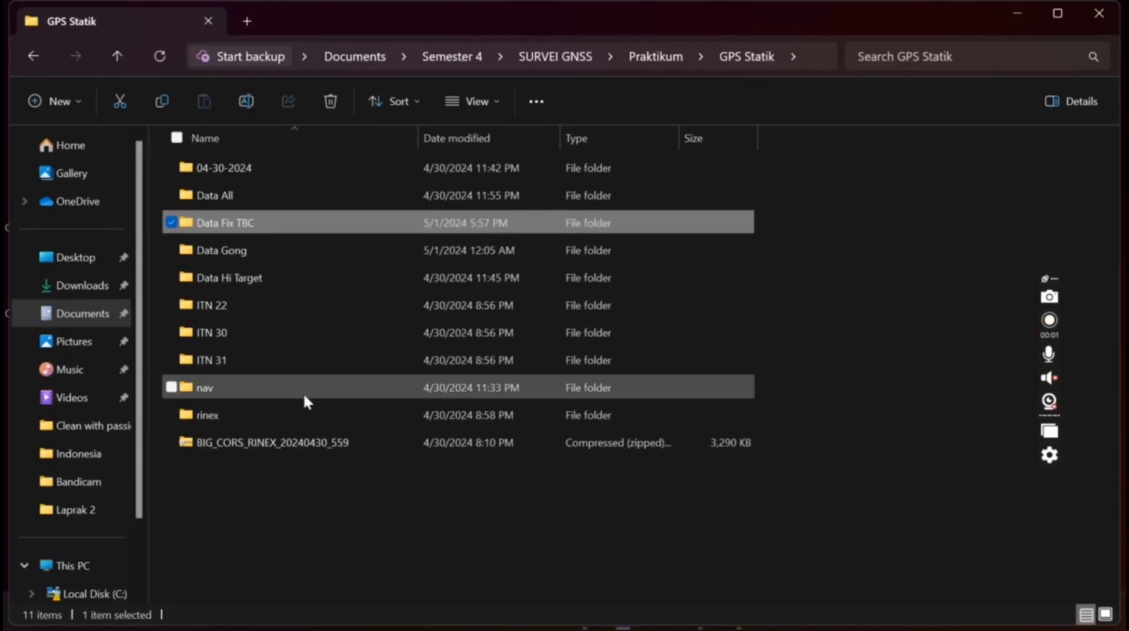
{"action": "double_click", "coordinate": [240, 225]}
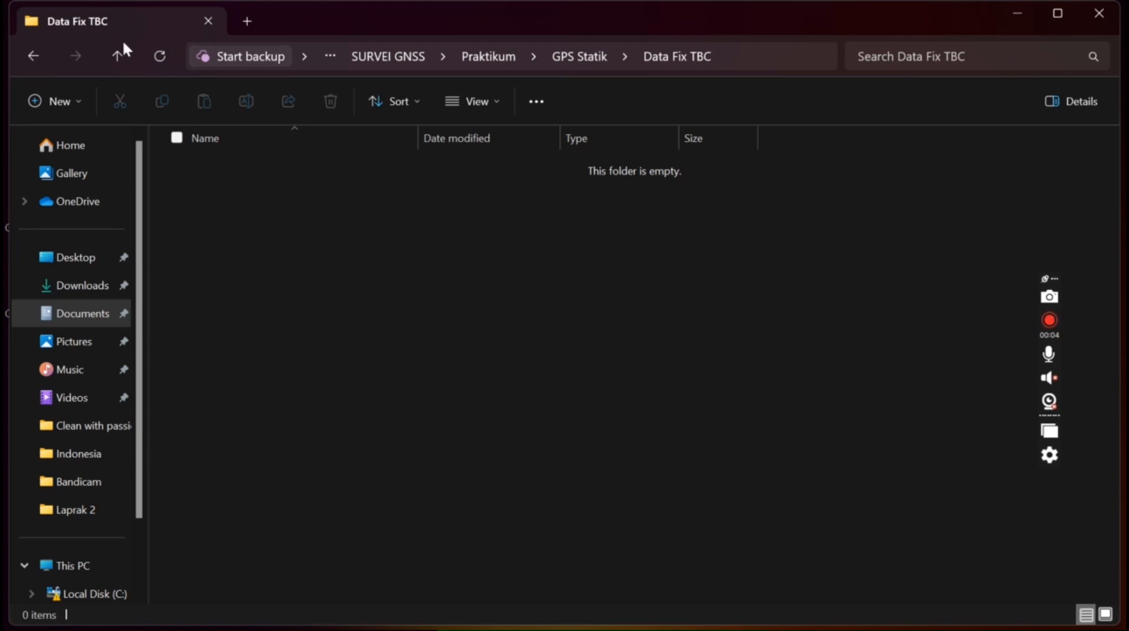
{"action": "left_click", "coordinate": [115, 55]}
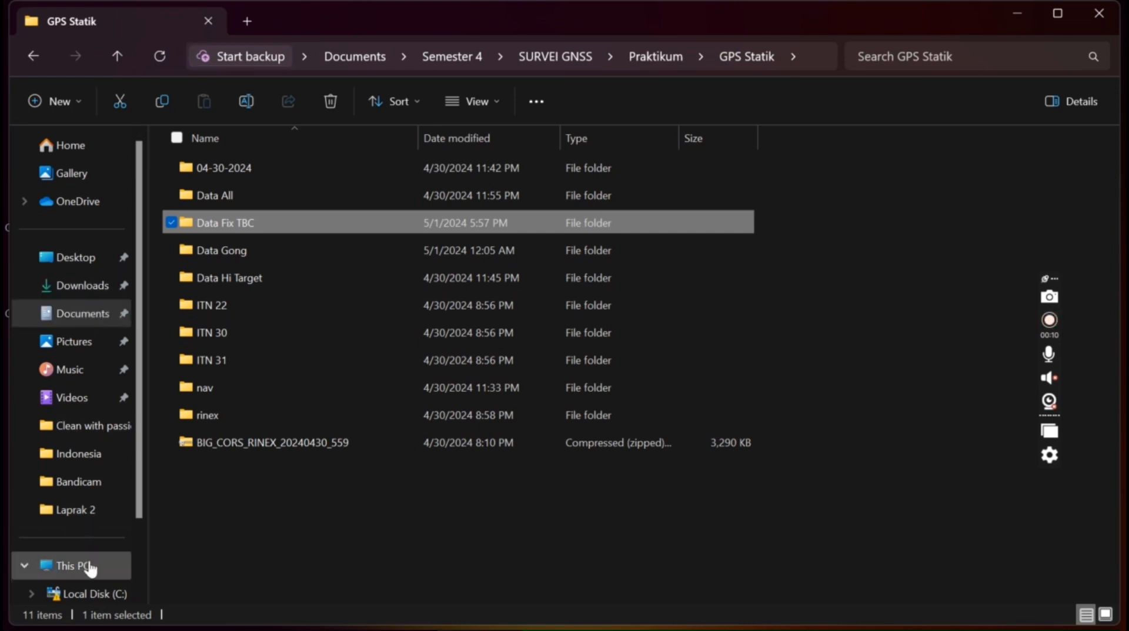
{"action": "scroll", "coordinate": [90, 568], "scroll_direction": "down", "scroll_amount": 3}
{"action": "left_click", "coordinate": [94, 533]}
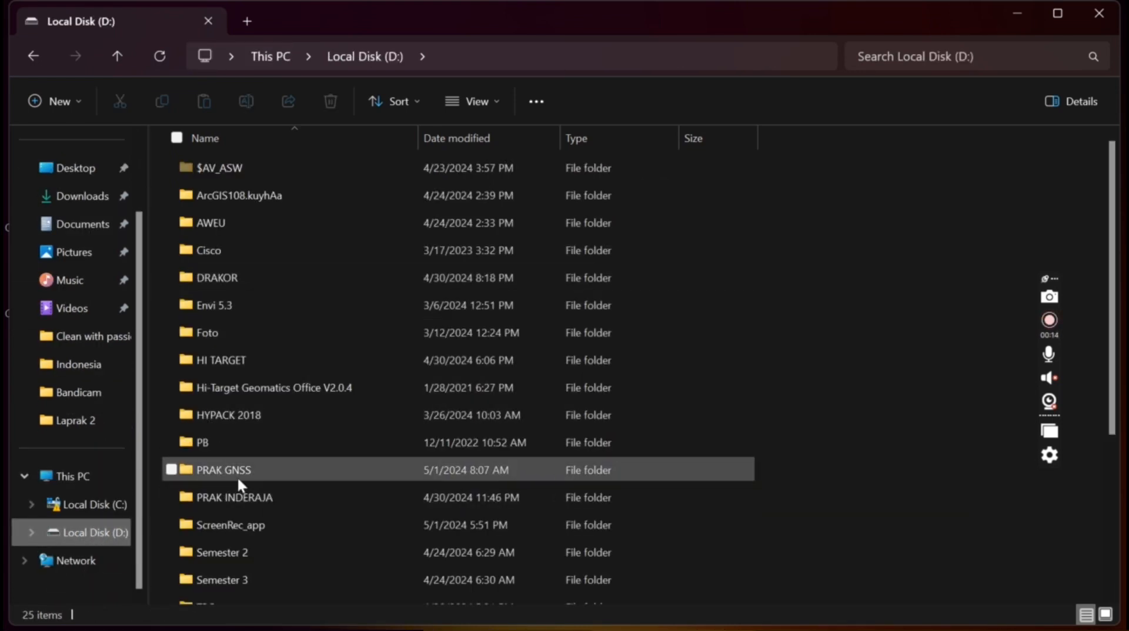
{"action": "double_click", "coordinate": [237, 477]}
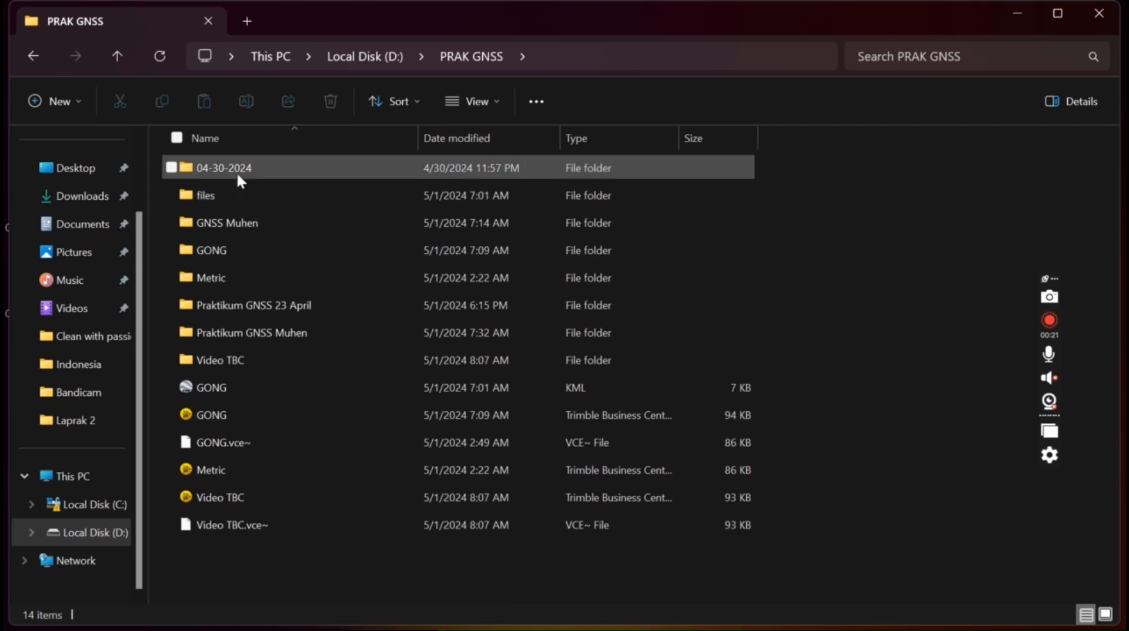
{"action": "double_click", "coordinate": [282, 307]}
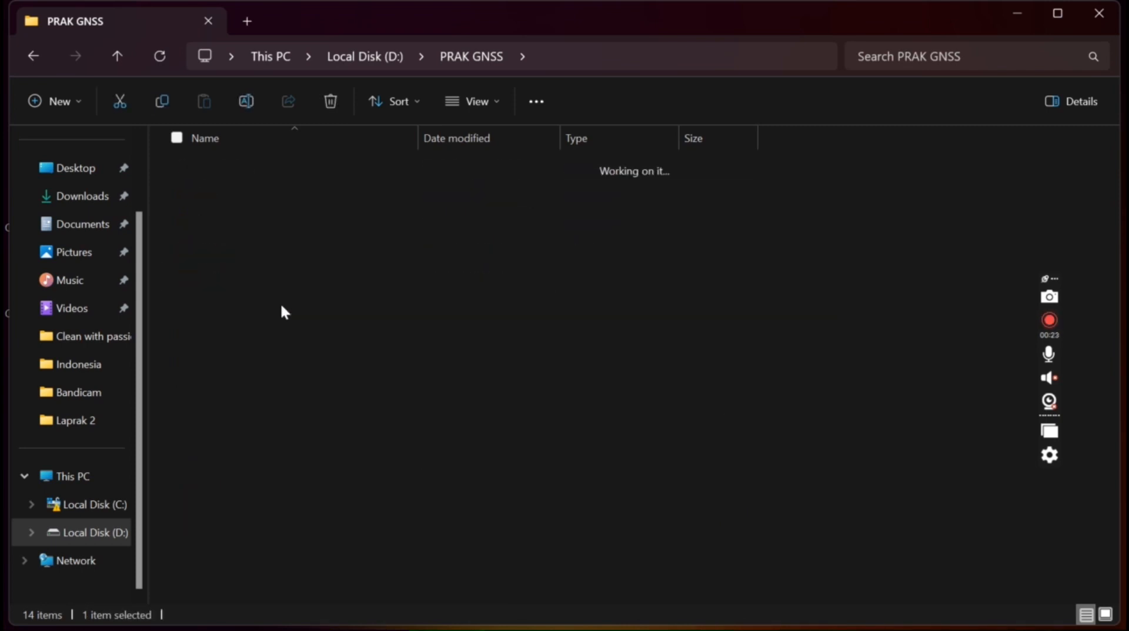
Copy all six exported RINEX files from the project's Rinex folder
{"action": "double_click", "coordinate": [246, 331]}
{"action": "left_click", "coordinate": [269, 171]}
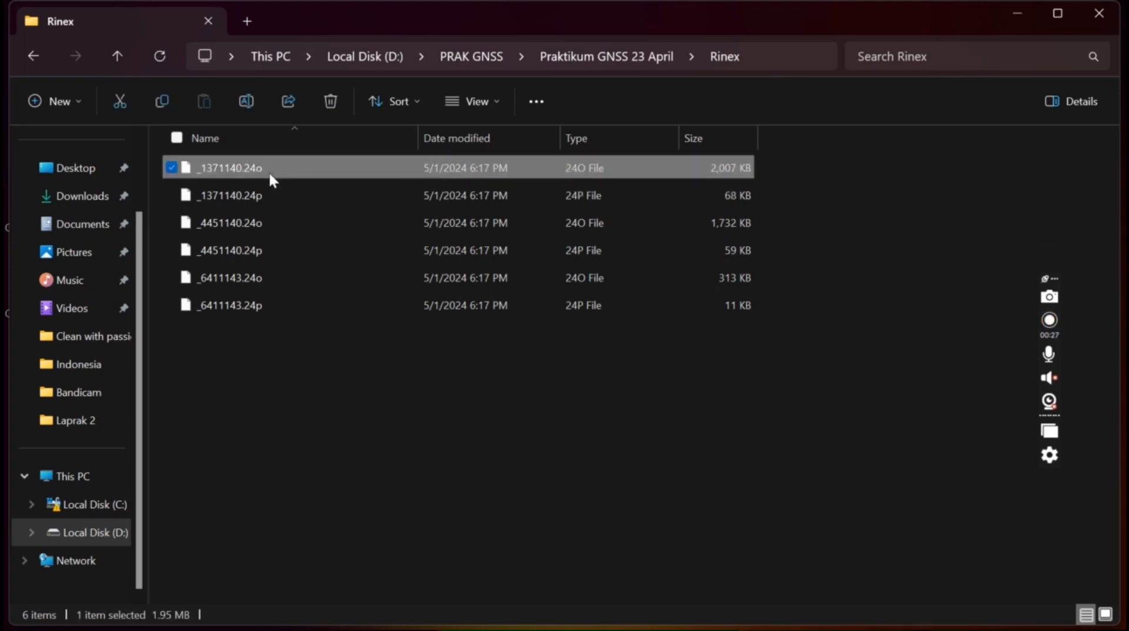
{"action": "left_click", "coordinate": [268, 309], "text": "shift"}
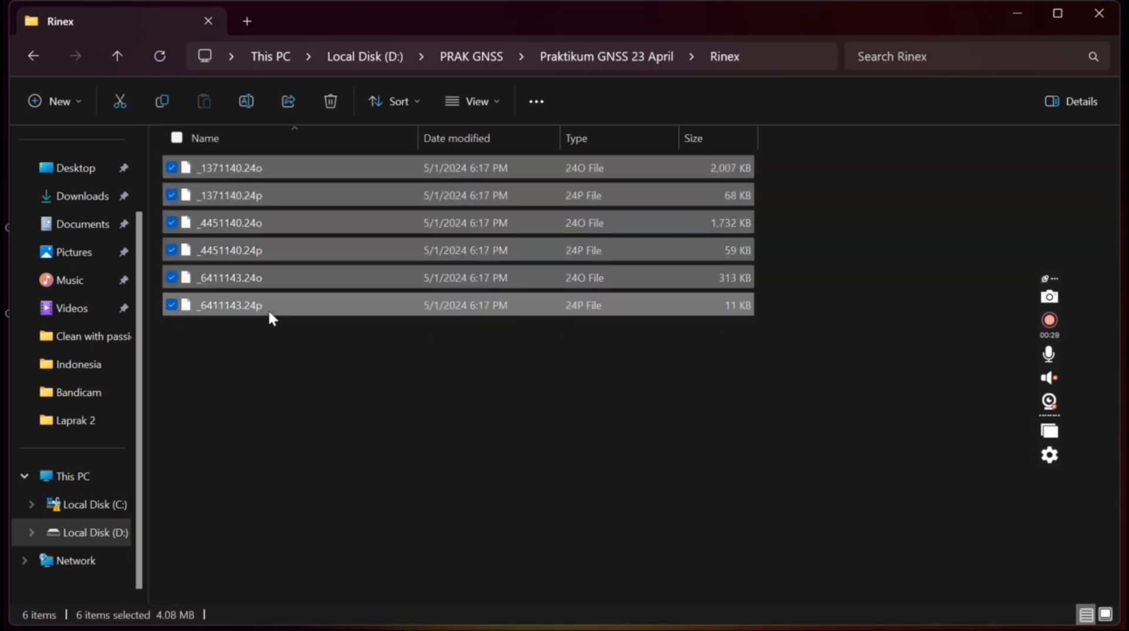
{"action": "key", "text": "ctrl+c"}
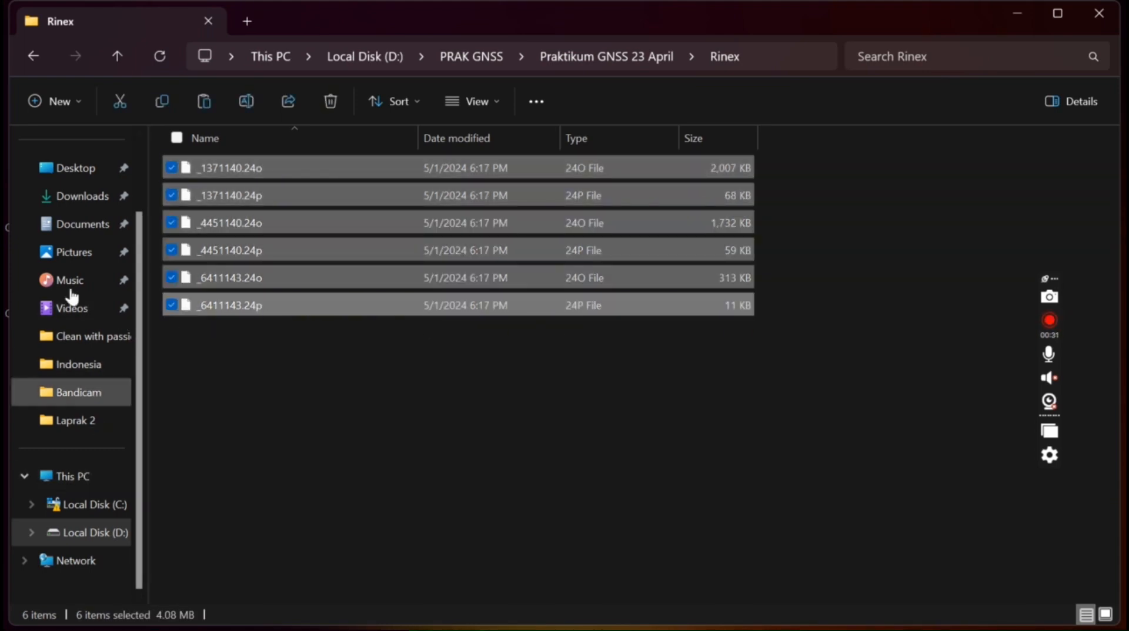
Paste them into Documents\Semester 4\SURVEI GNSS\Praktikum\GPS Statik\Data Fix TBC
{"action": "left_click", "coordinate": [77, 225]}
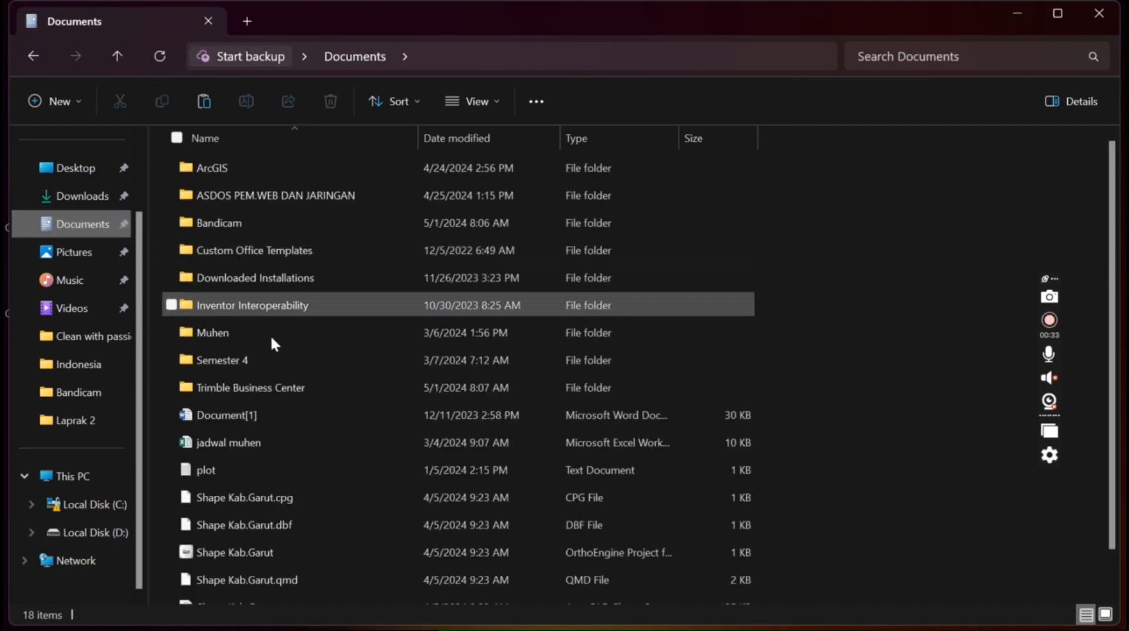
{"action": "double_click", "coordinate": [264, 359]}
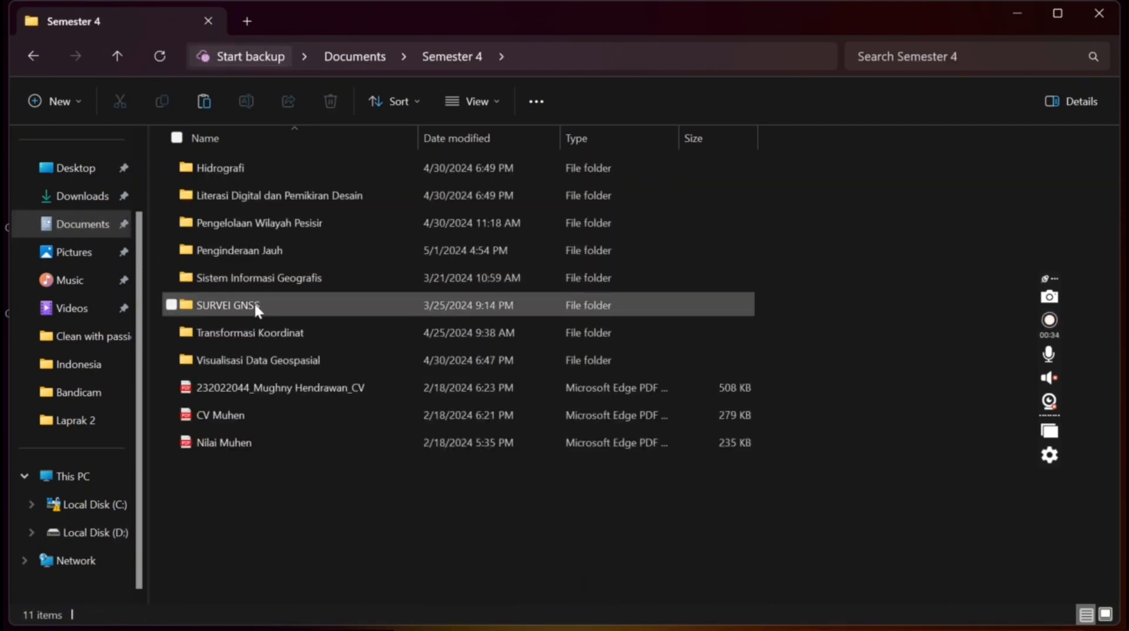
{"action": "double_click", "coordinate": [259, 302]}
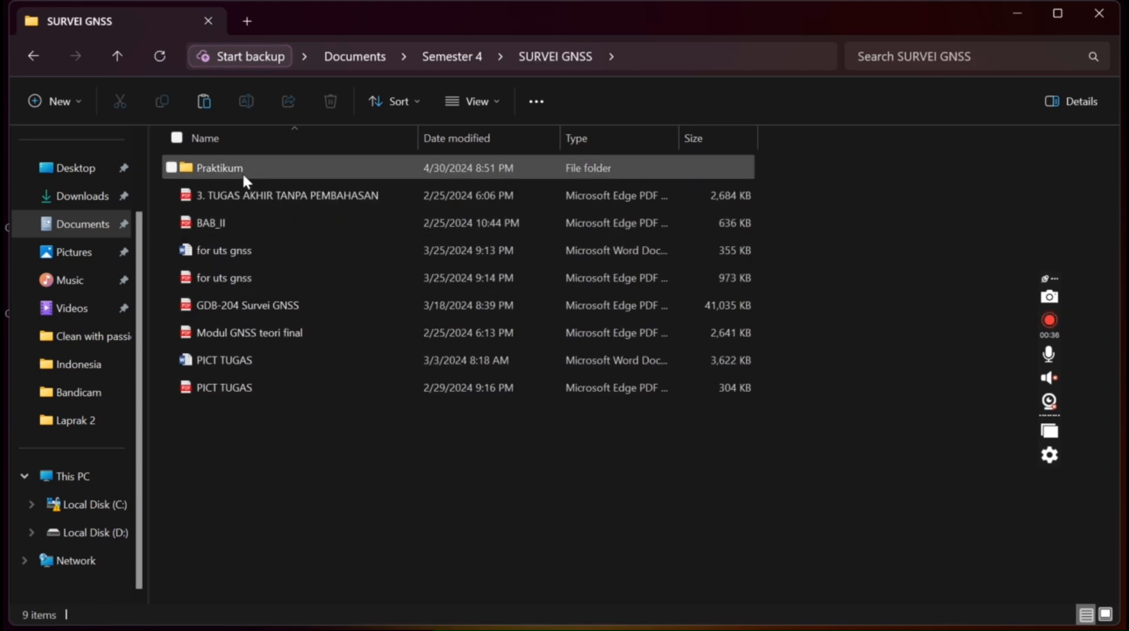
{"action": "double_click", "coordinate": [242, 176]}
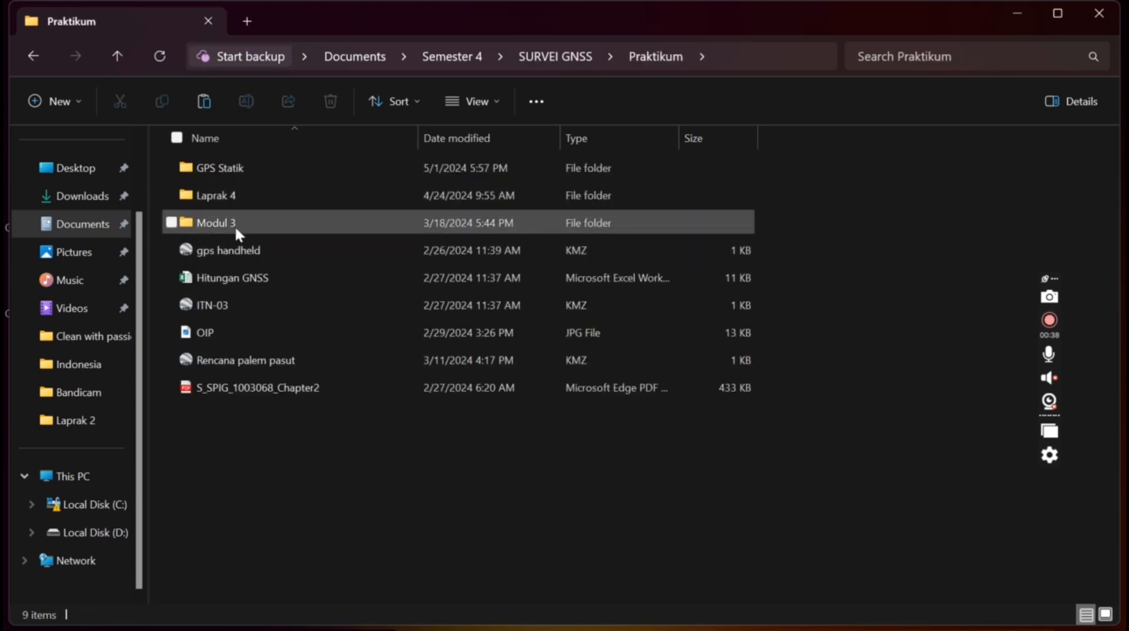
{"action": "double_click", "coordinate": [242, 168]}
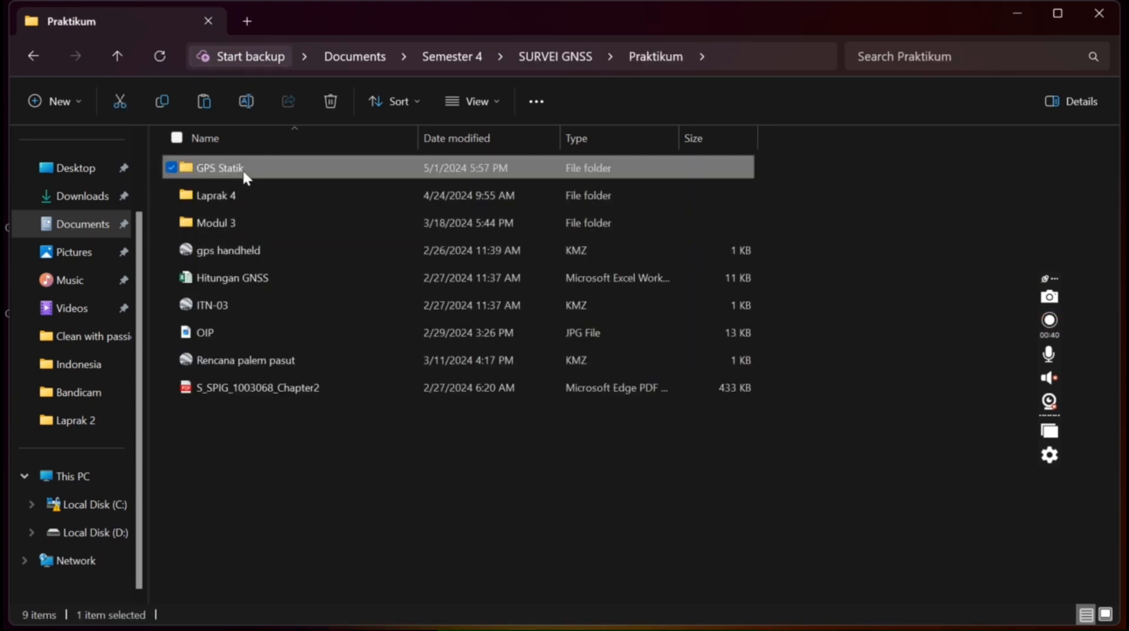
{"action": "left_click", "coordinate": [260, 224]}
{"action": "double_click", "coordinate": [260, 224]}
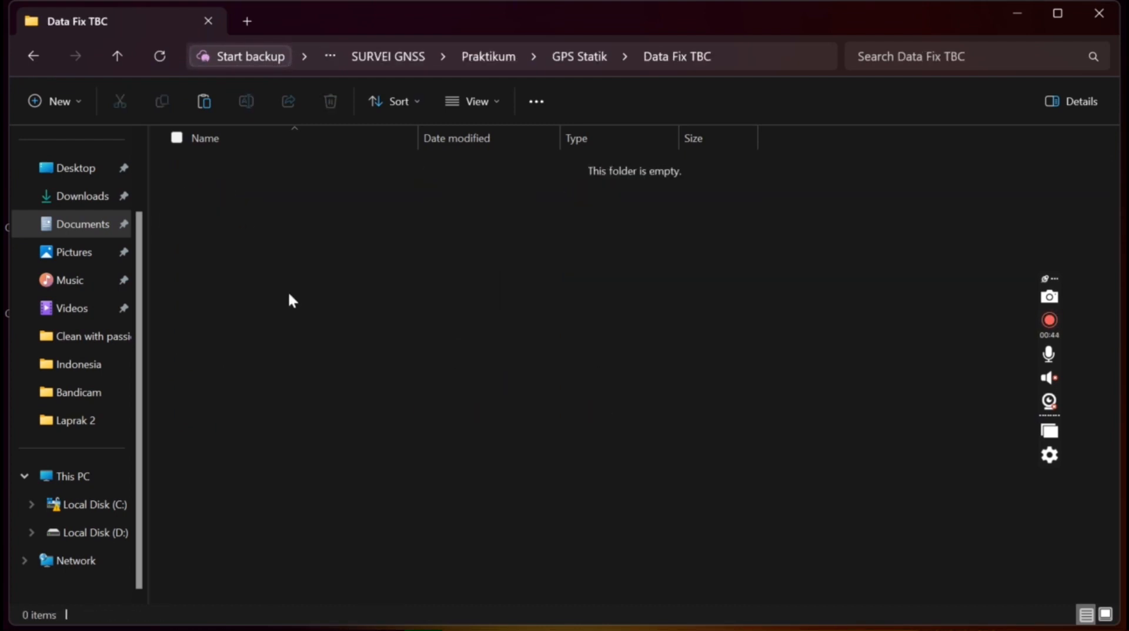
{"action": "key", "text": "ctrl+v"}
{"action": "left_click", "coordinate": [263, 364]}
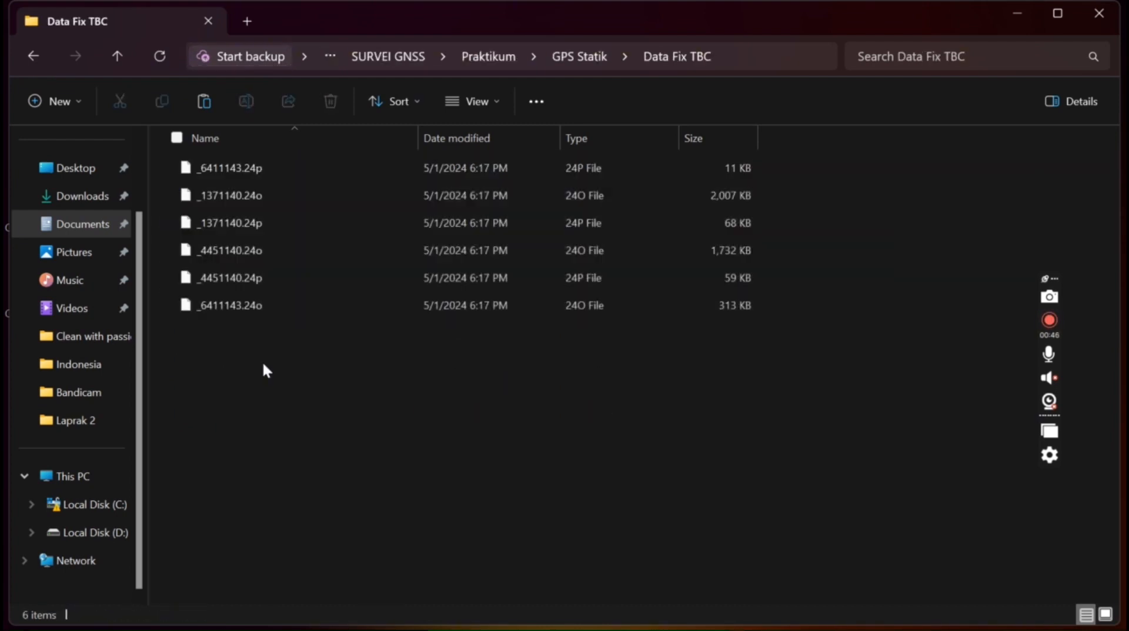
{"action": "left_click", "coordinate": [118, 60]}
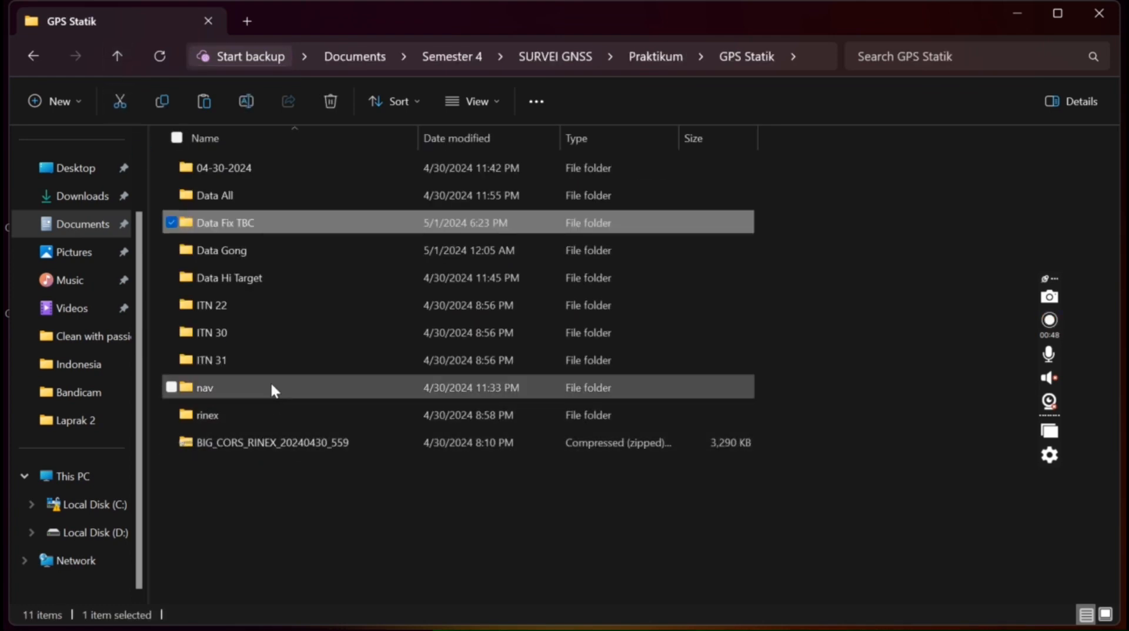
Add the cang1140.24n and clbg1140.24n navigation files from nav to Data Fix TBC
{"action": "double_click", "coordinate": [270, 388]}
{"action": "left_click", "coordinate": [257, 198]}
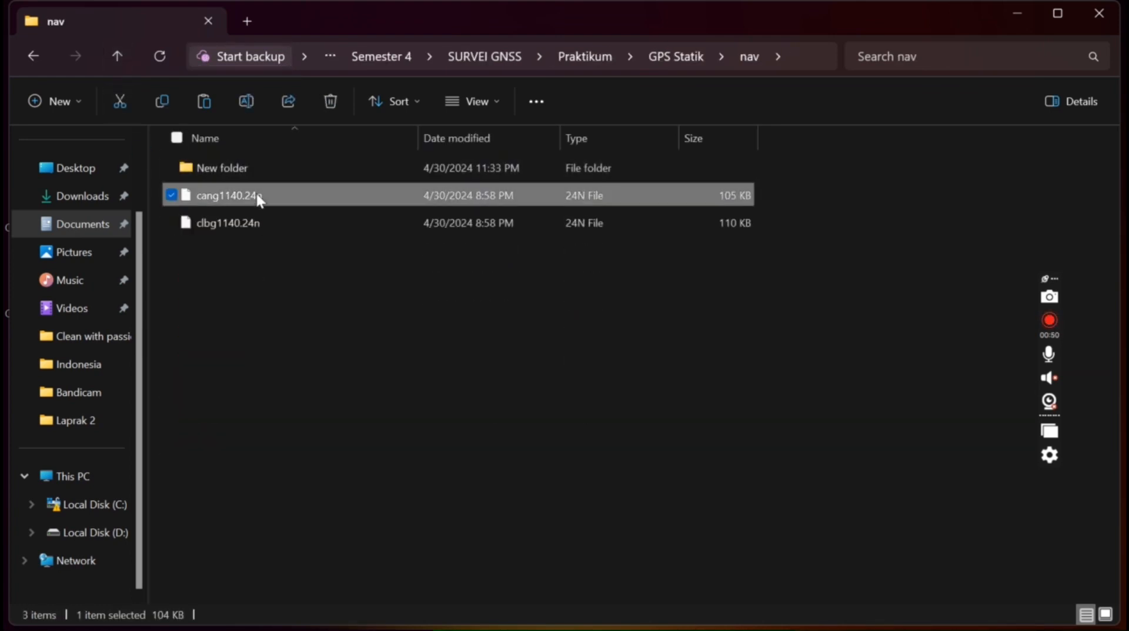
{"action": "left_click", "coordinate": [235, 212], "text": "ctrl"}
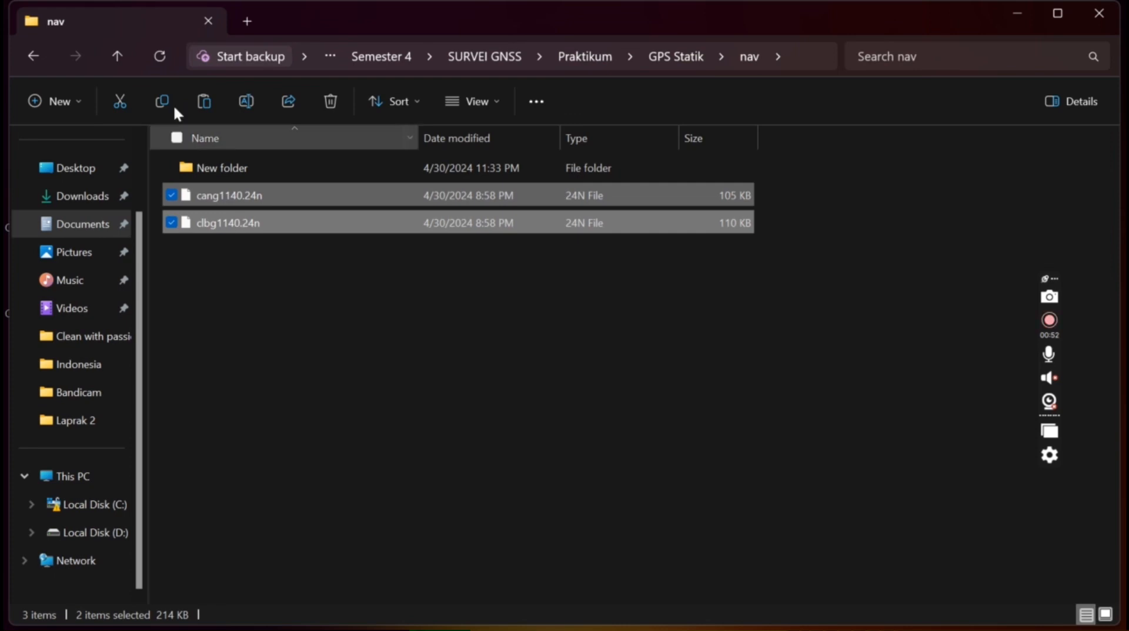
{"action": "left_click", "coordinate": [115, 53]}
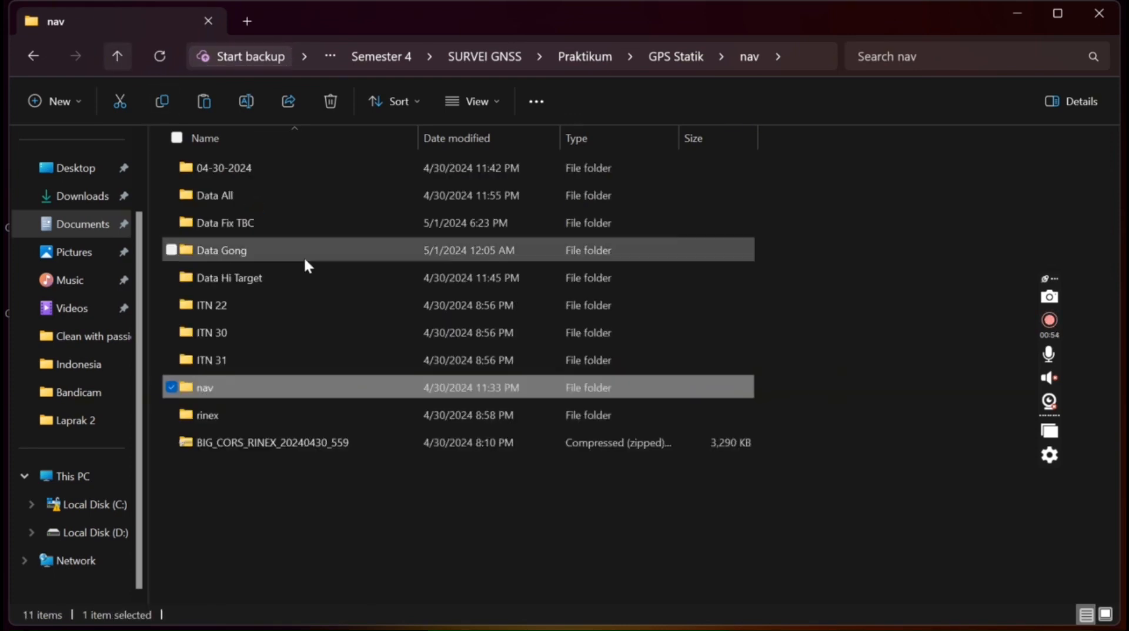
{"action": "double_click", "coordinate": [234, 222]}
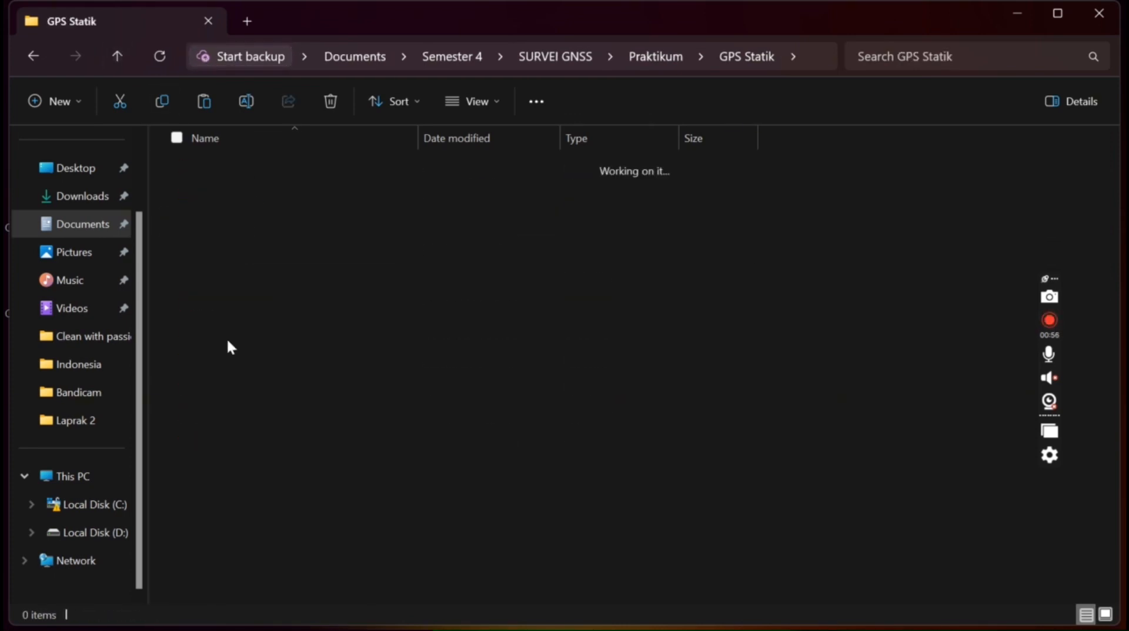
{"action": "key", "text": "ctrl+v"}
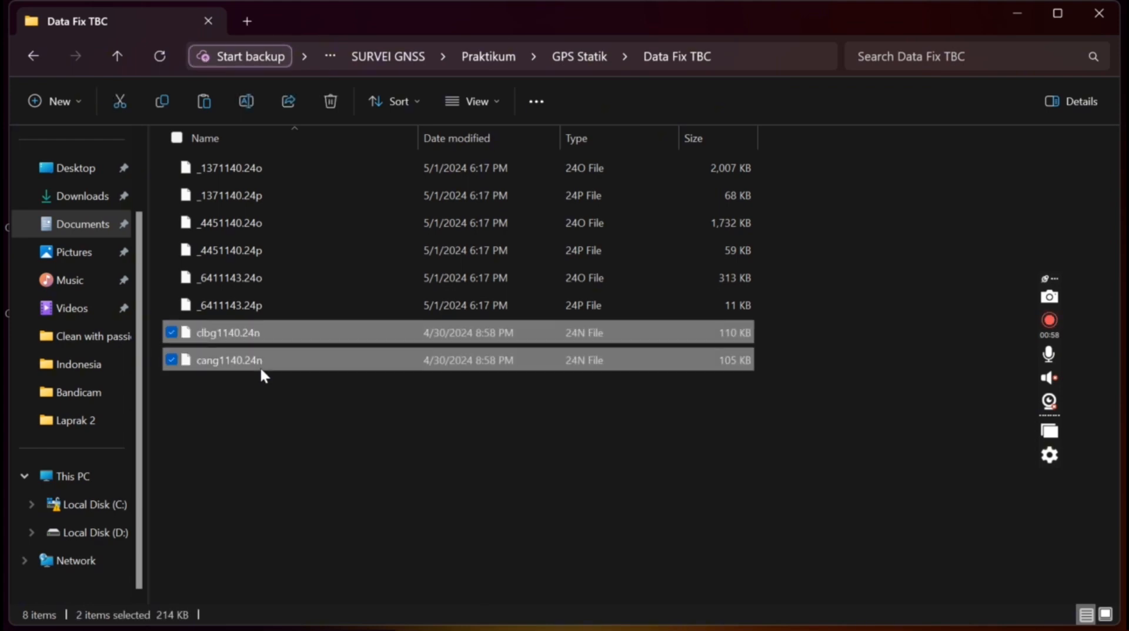
{"action": "left_click", "coordinate": [107, 56]}
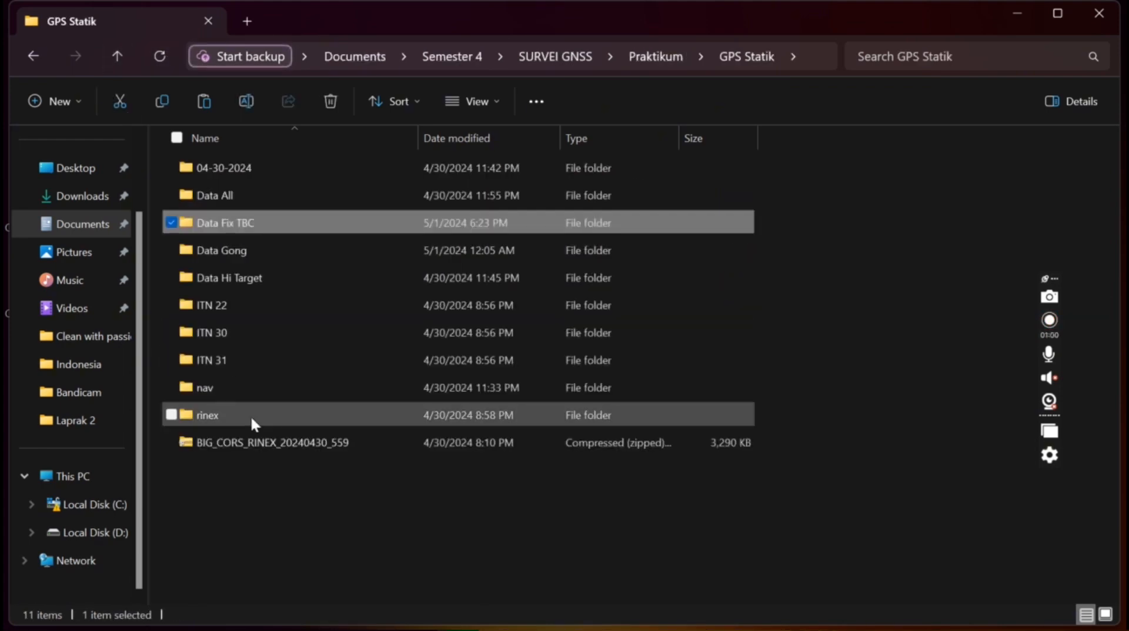
Add cang1140.24o and clbg1140.24o from rinex to Data Fix TBC, making ten files
{"action": "left_click", "coordinate": [118, 56]}
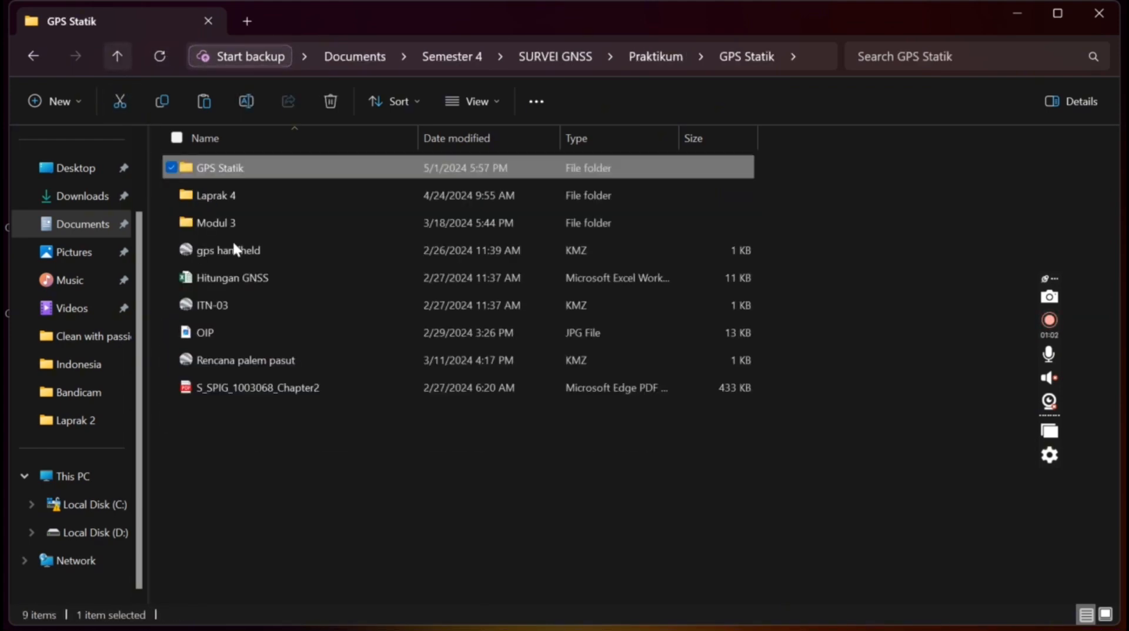
{"action": "double_click", "coordinate": [239, 171]}
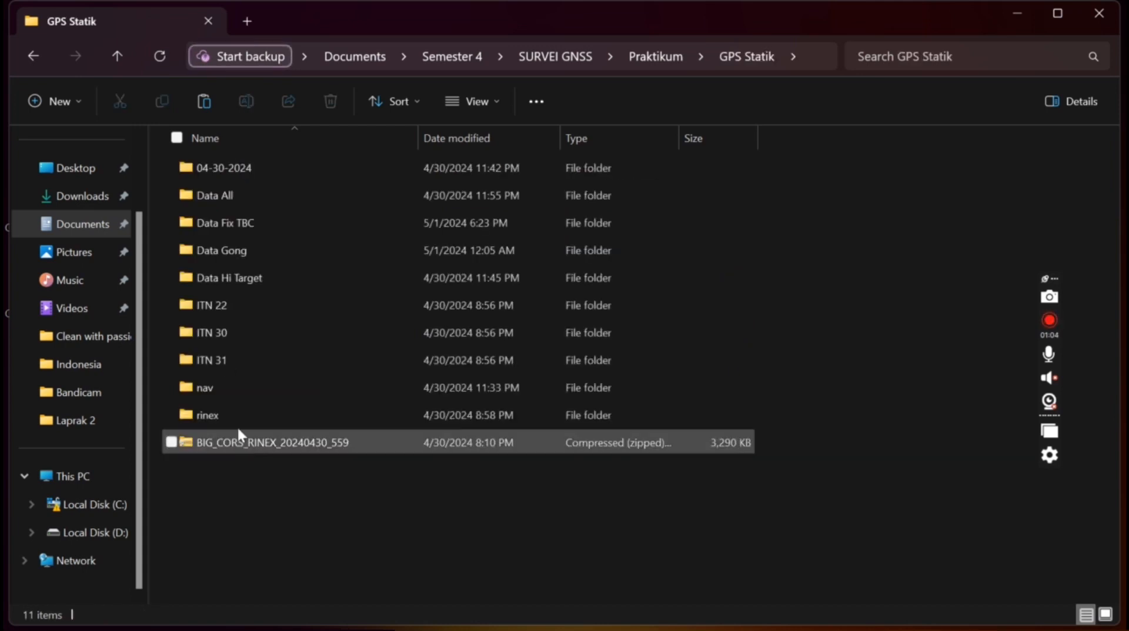
{"action": "double_click", "coordinate": [241, 418]}
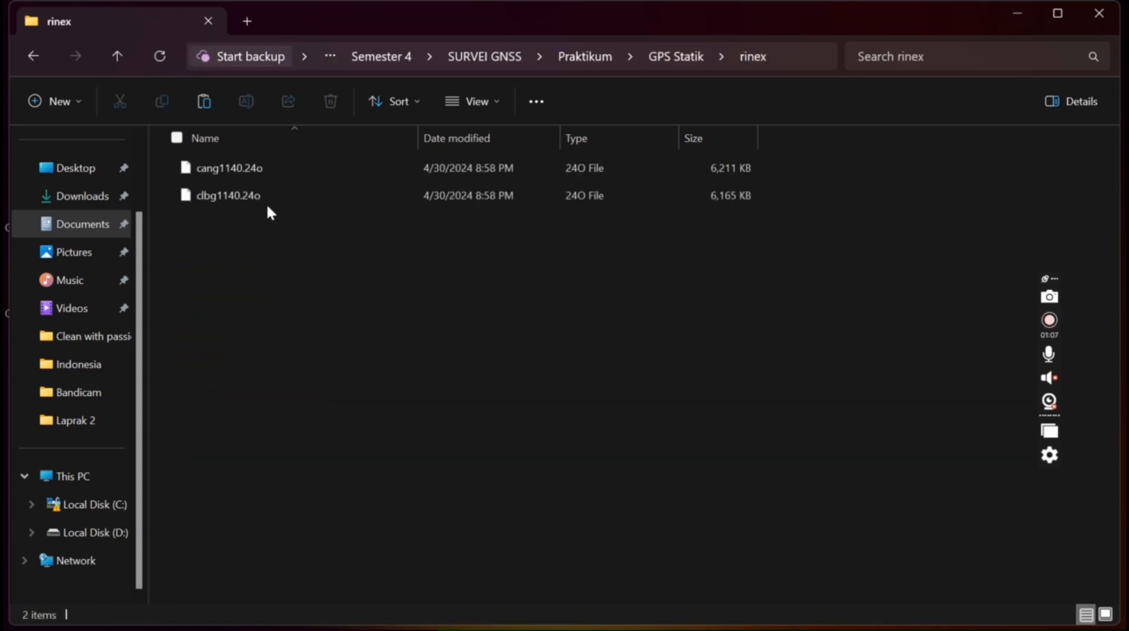
{"action": "left_click", "coordinate": [279, 195]}
{"action": "left_click", "coordinate": [309, 168], "text": "ctrl"}
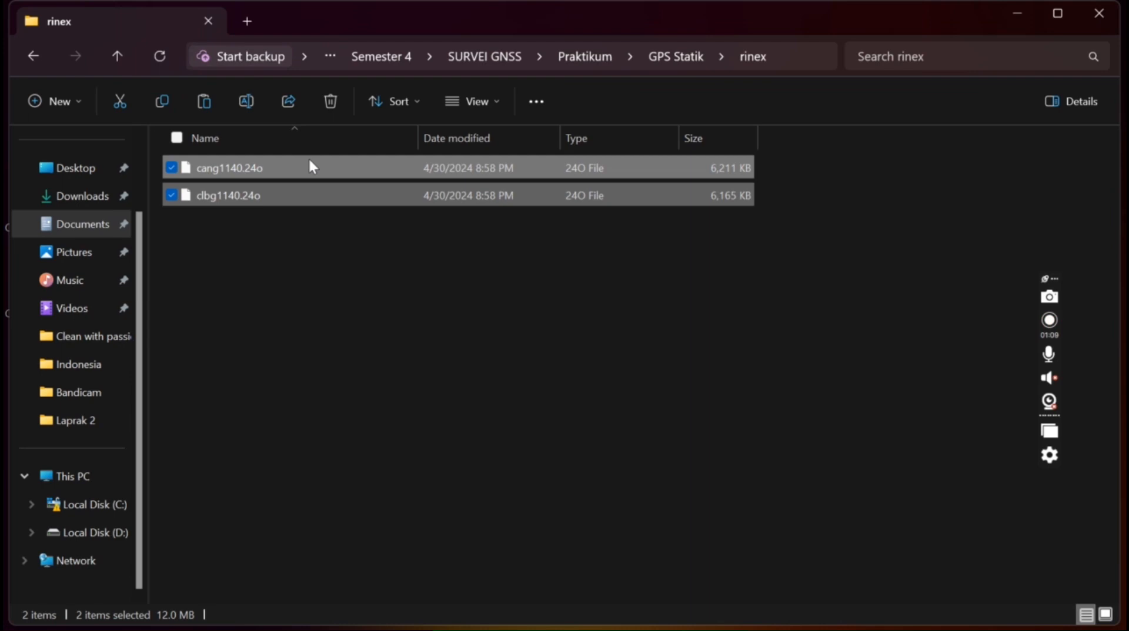
{"action": "left_click", "coordinate": [112, 52]}
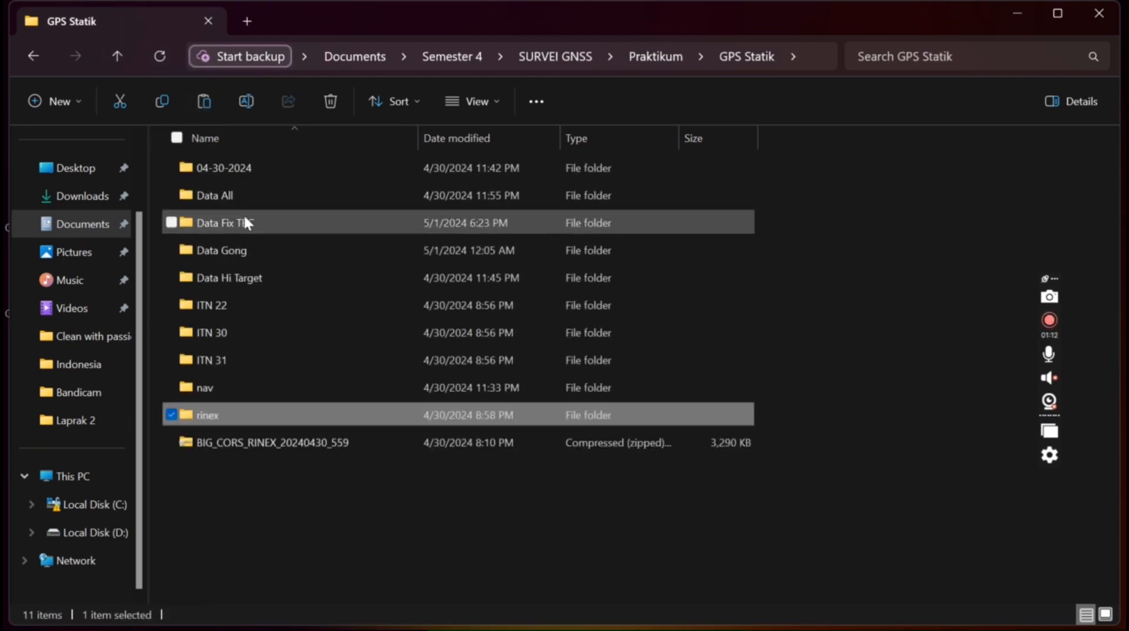
{"action": "double_click", "coordinate": [244, 216]}
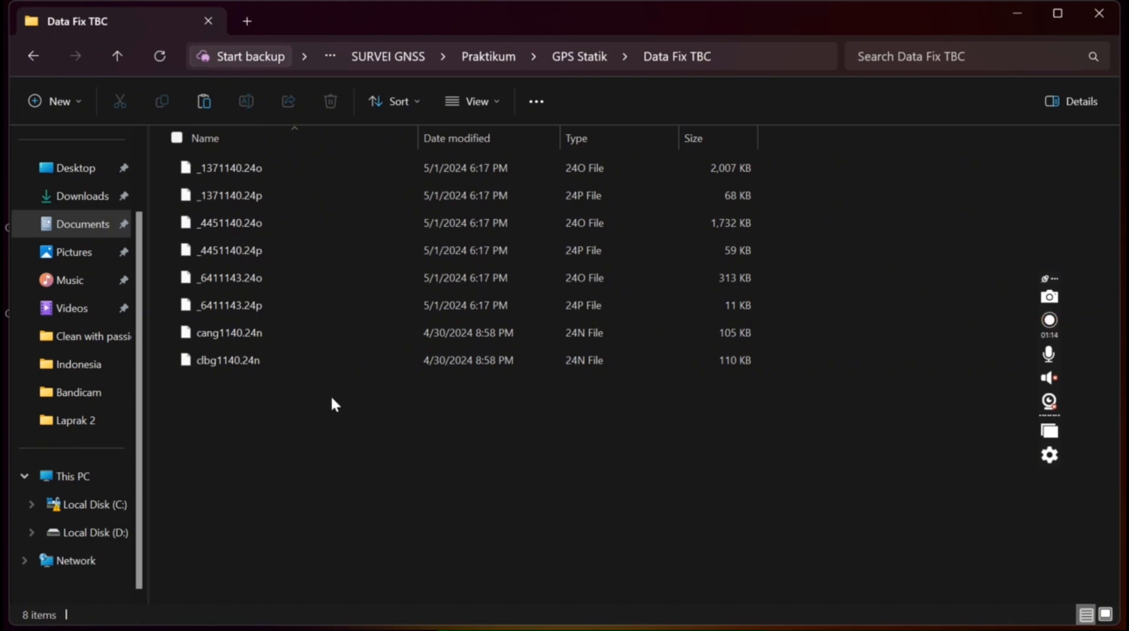
{"action": "key", "text": "ctrl+v"}
{"action": "left_click", "coordinate": [419, 478]}
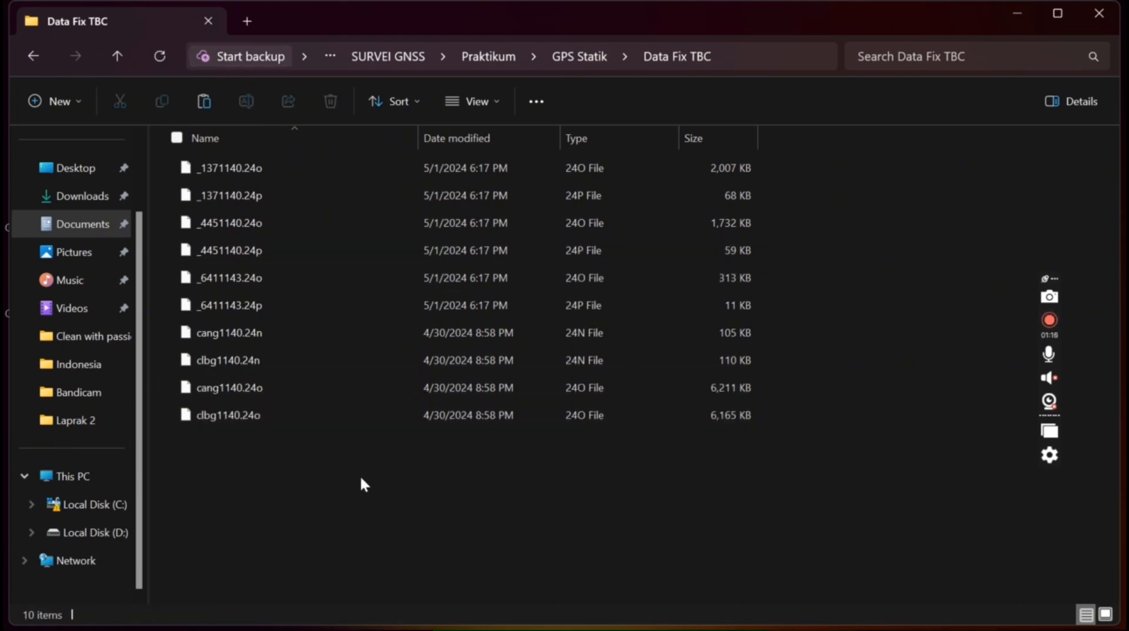
{"action": "left_click", "coordinate": [119, 57]}
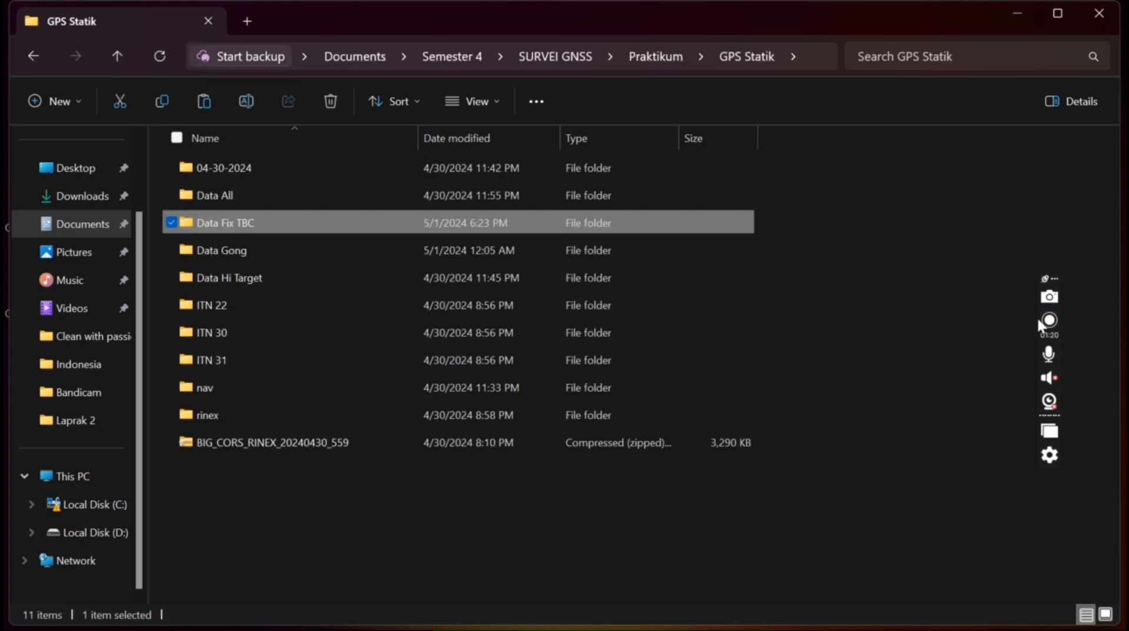
{"action": "left_click", "coordinate": [1049, 321]}
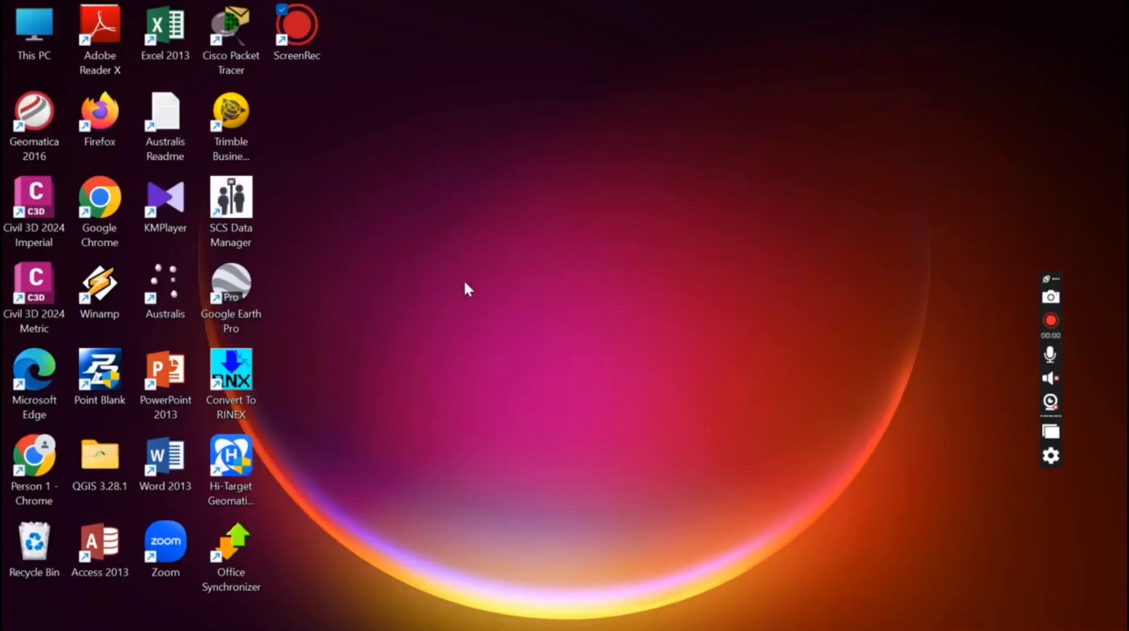
Search Windows for 'Trimb' and launch Trimble Business Center (64-bit)
{"action": "mouse_move", "coordinate": [596, 630]}
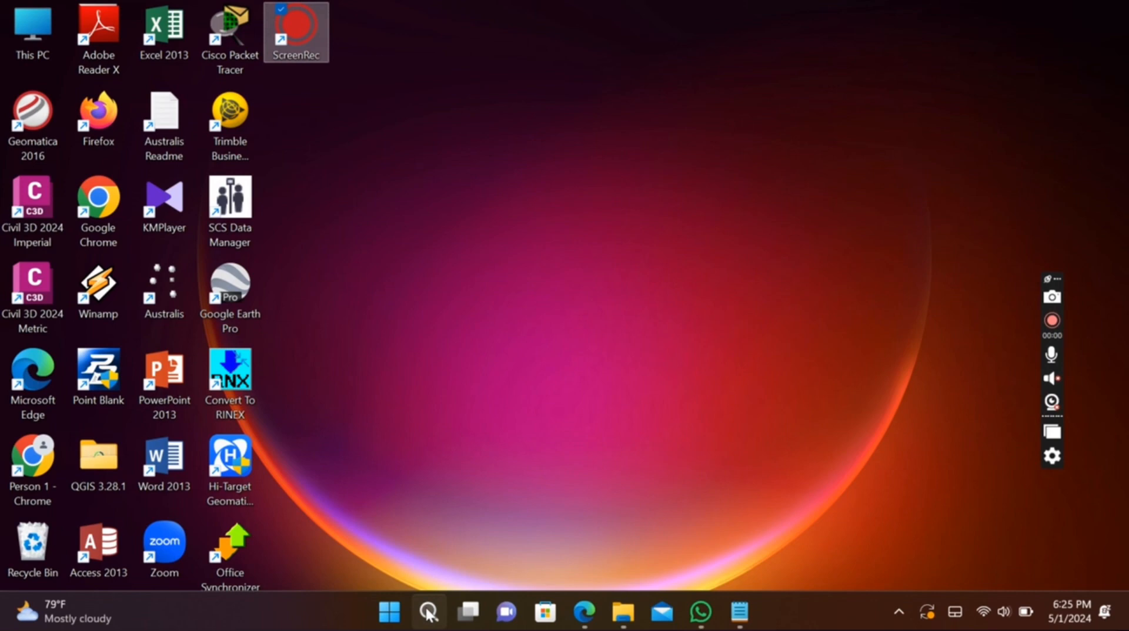
{"action": "left_click", "coordinate": [428, 613]}
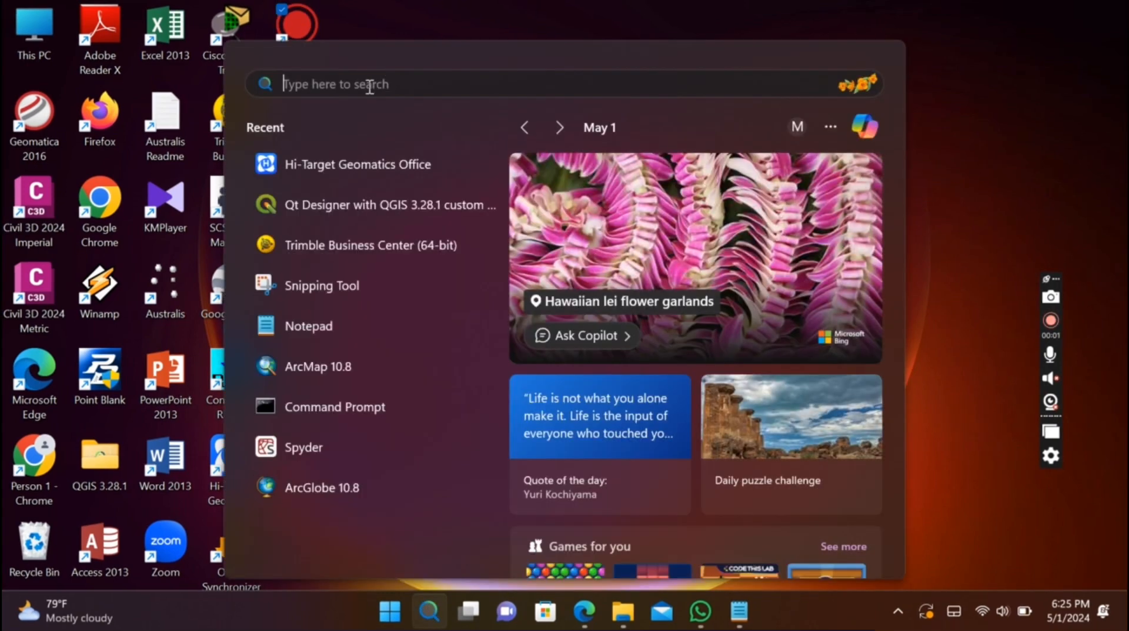
{"action": "type", "text": "Tr"}
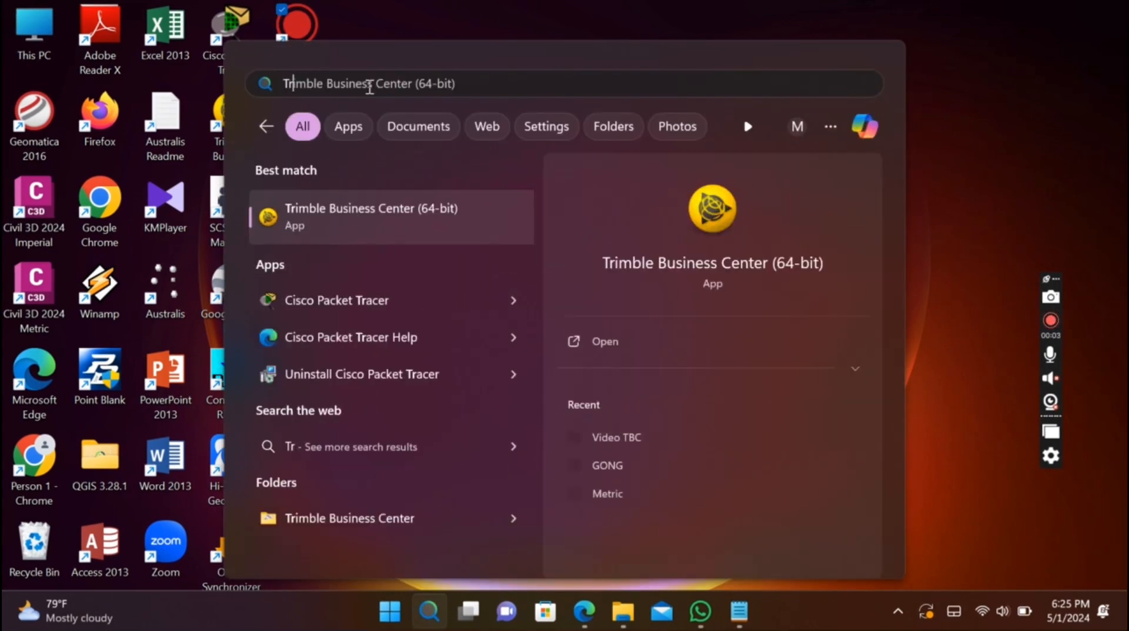
{"action": "type", "text": "imb"}
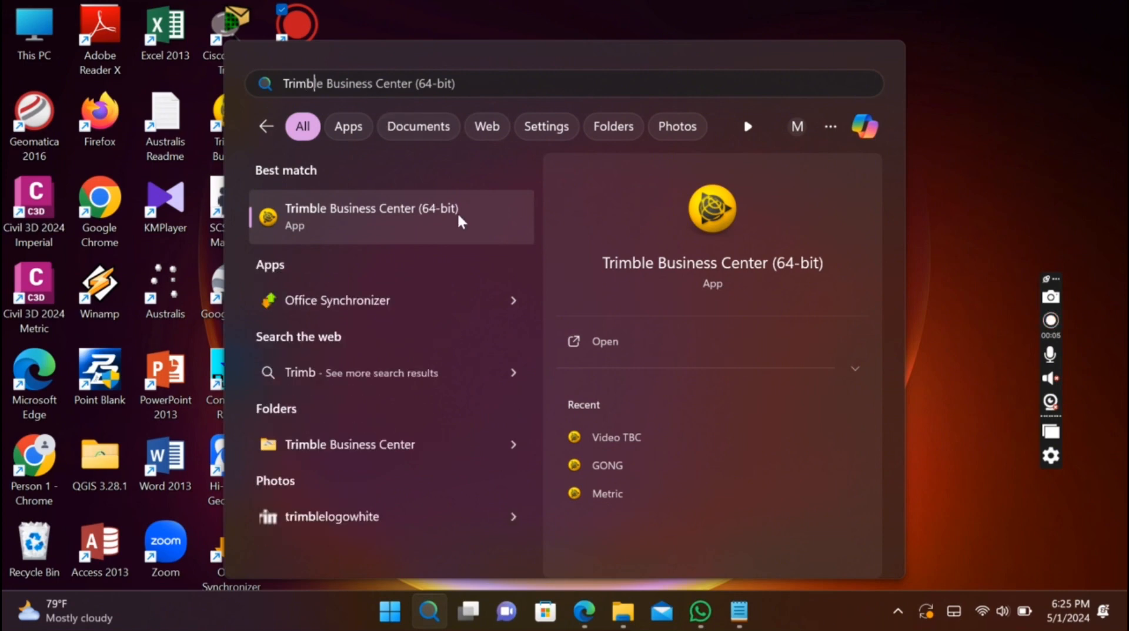
{"action": "left_click", "coordinate": [435, 223]}
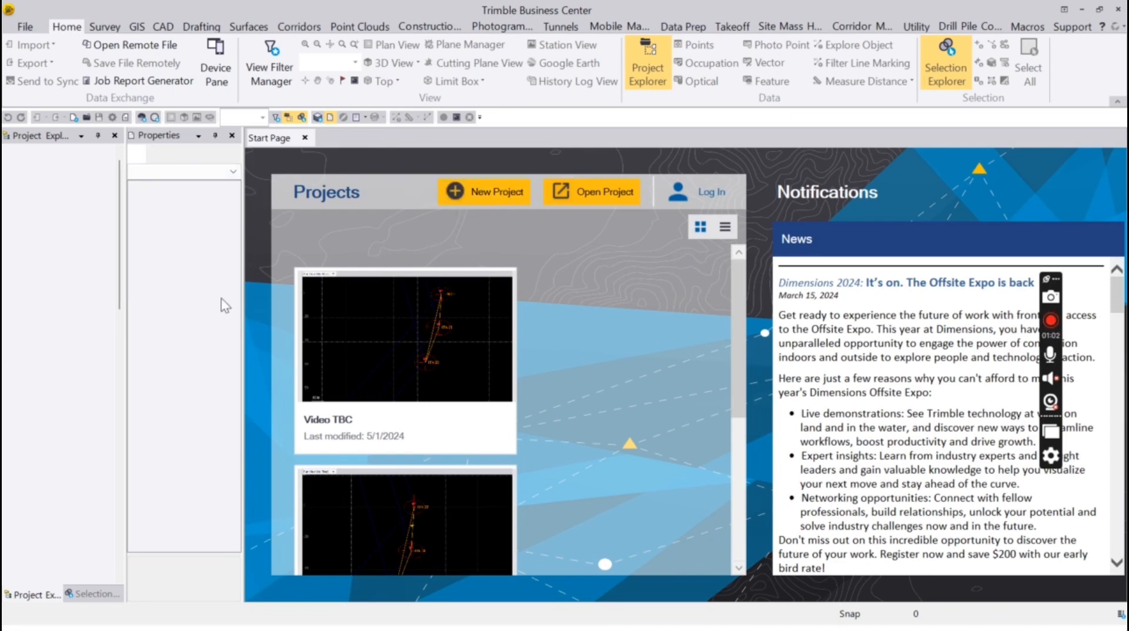
Create a new project from the default template and close the Start Page to show the empty Plan View
{"action": "scroll", "coordinate": [626, 344], "scroll_direction": "down", "scroll_amount": 3}
{"action": "scroll", "coordinate": [626, 343], "scroll_direction": "up", "scroll_amount": 3}
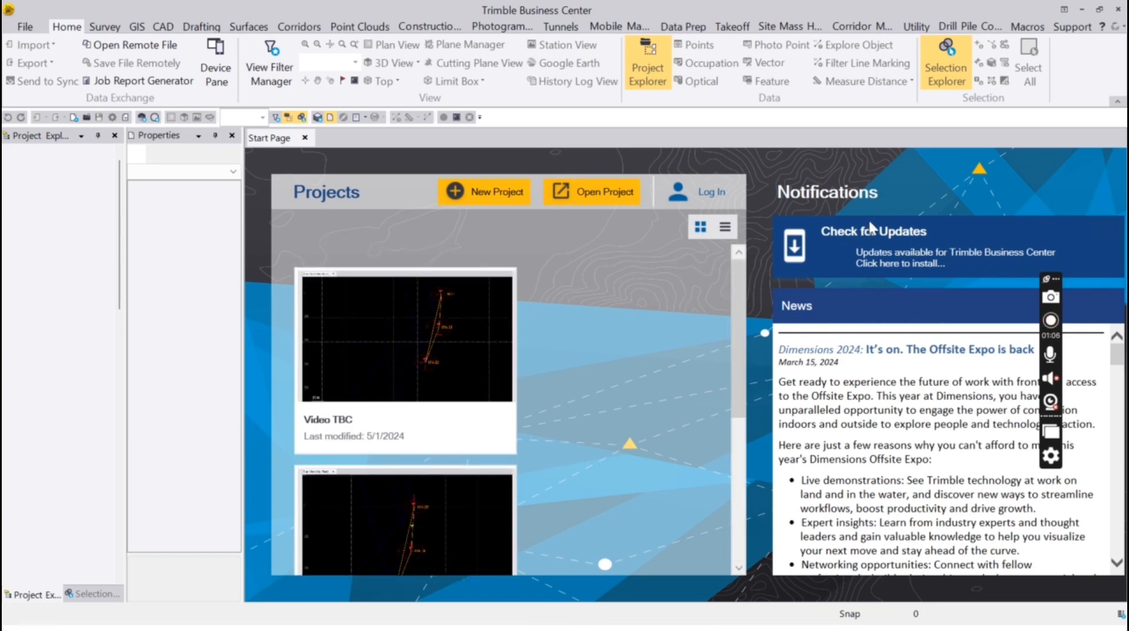
{"action": "left_click", "coordinate": [512, 191]}
{"action": "left_click", "coordinate": [691, 526]}
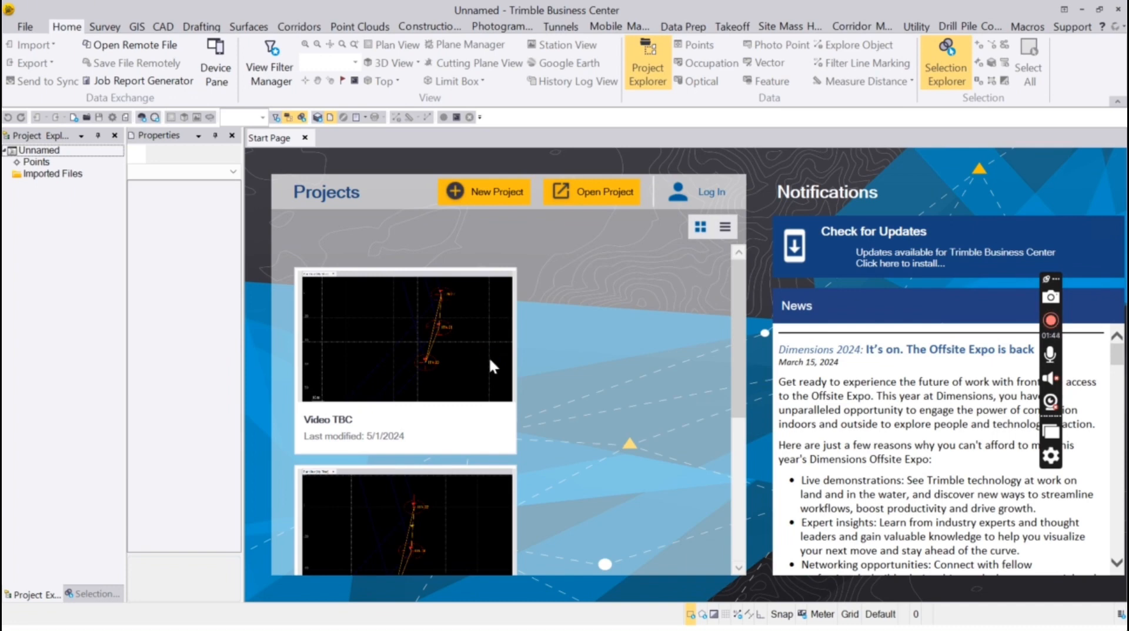
{"action": "left_click", "coordinate": [489, 357]}
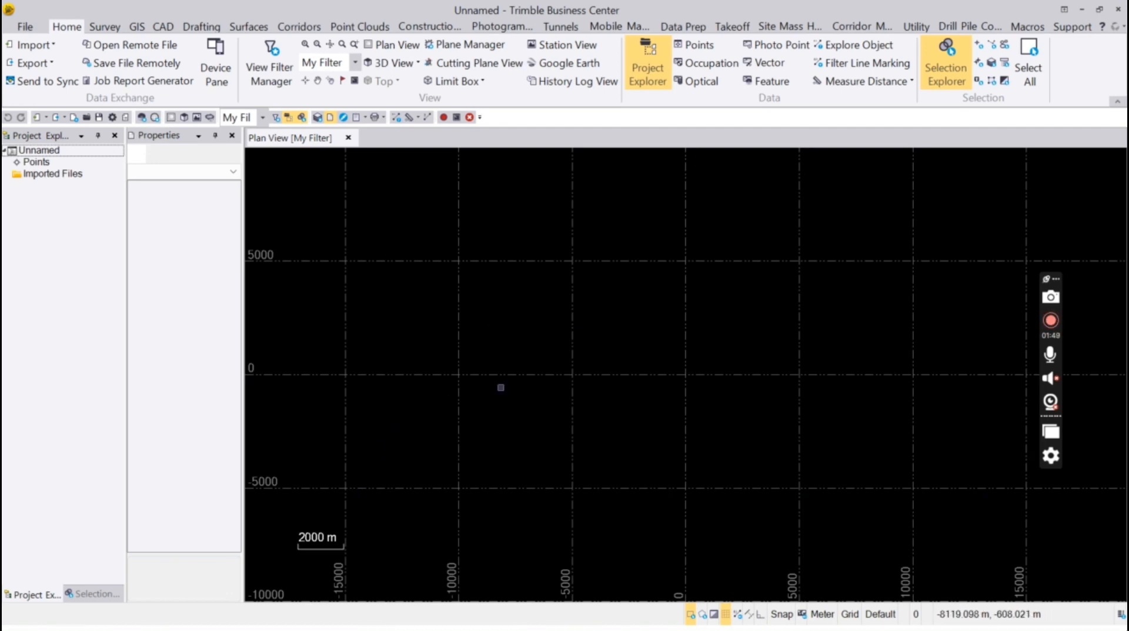
Point the Import pane at the Data Fix TBC folder
{"action": "left_click", "coordinate": [38, 49]}
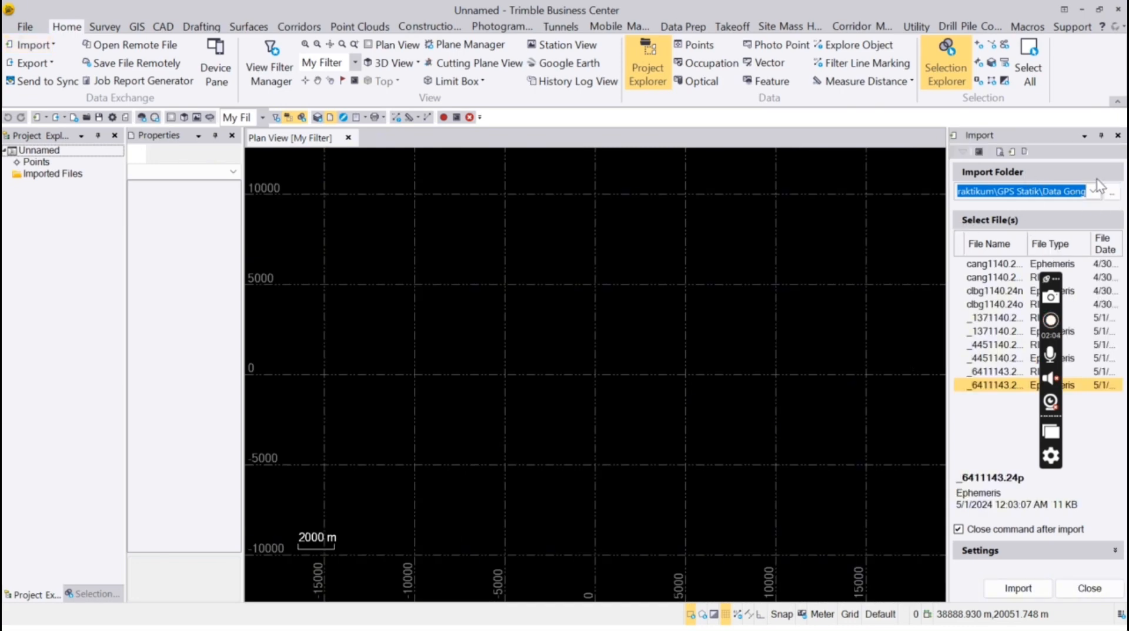
{"action": "left_click", "coordinate": [1111, 191]}
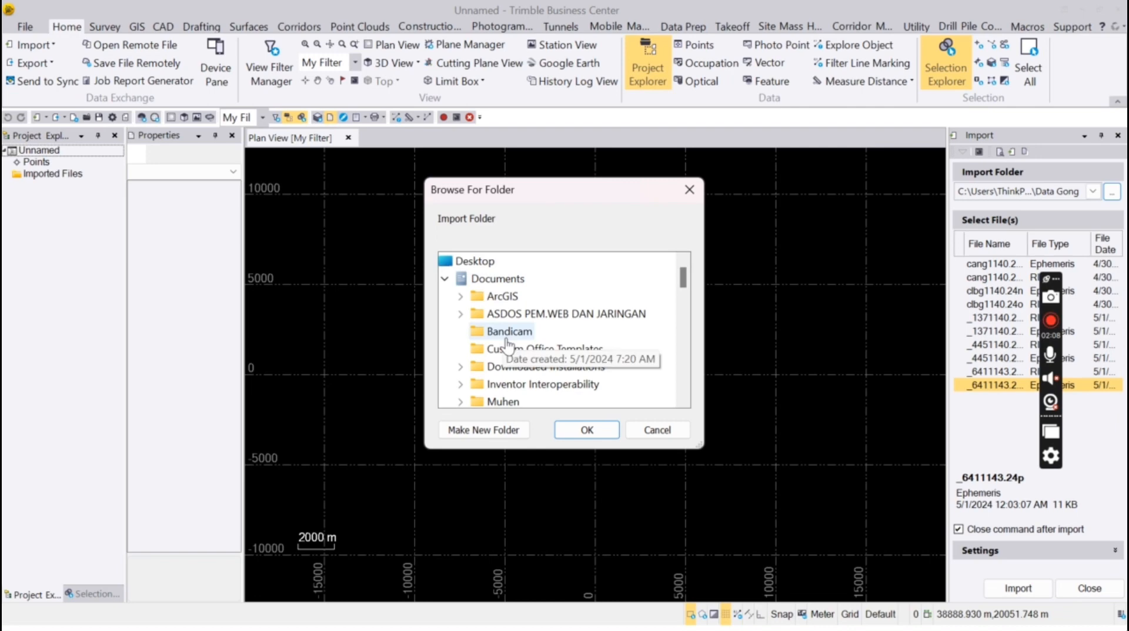
{"action": "scroll", "coordinate": [509, 306], "scroll_direction": "down", "scroll_amount": 2}
{"action": "scroll", "coordinate": [525, 327], "scroll_direction": "down", "scroll_amount": 3}
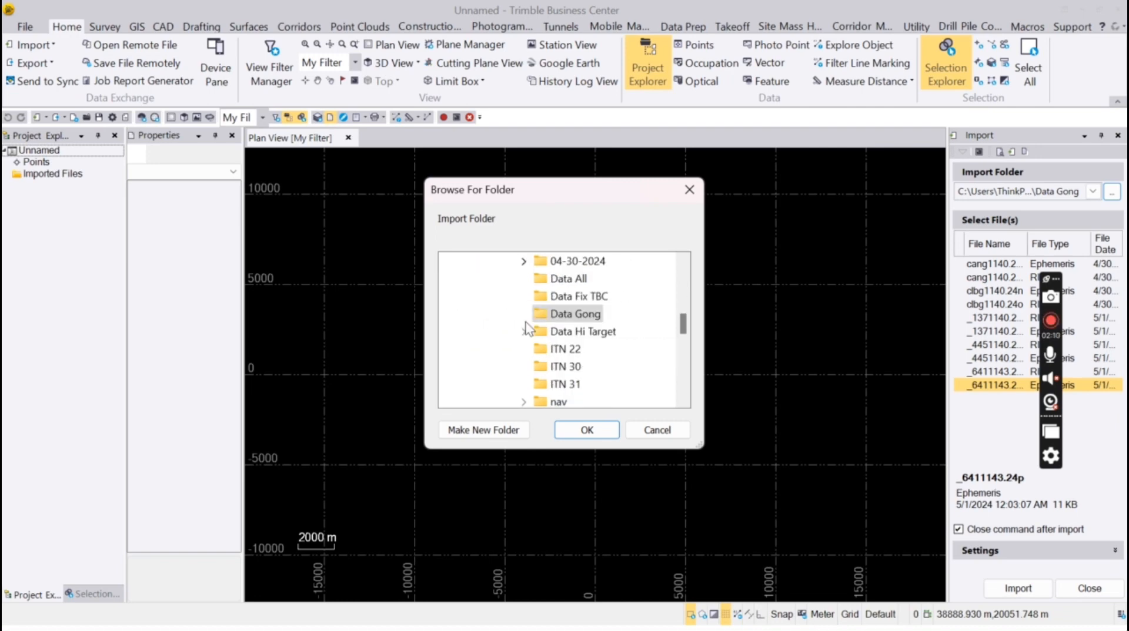
{"action": "left_click", "coordinate": [571, 300]}
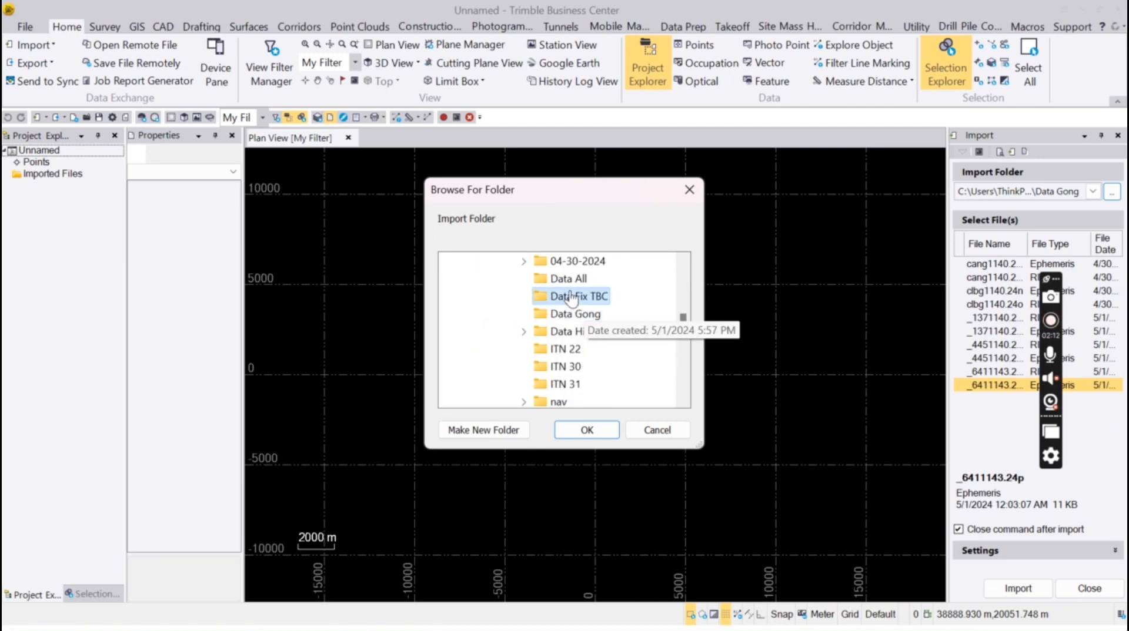
{"action": "left_click", "coordinate": [586, 430]}
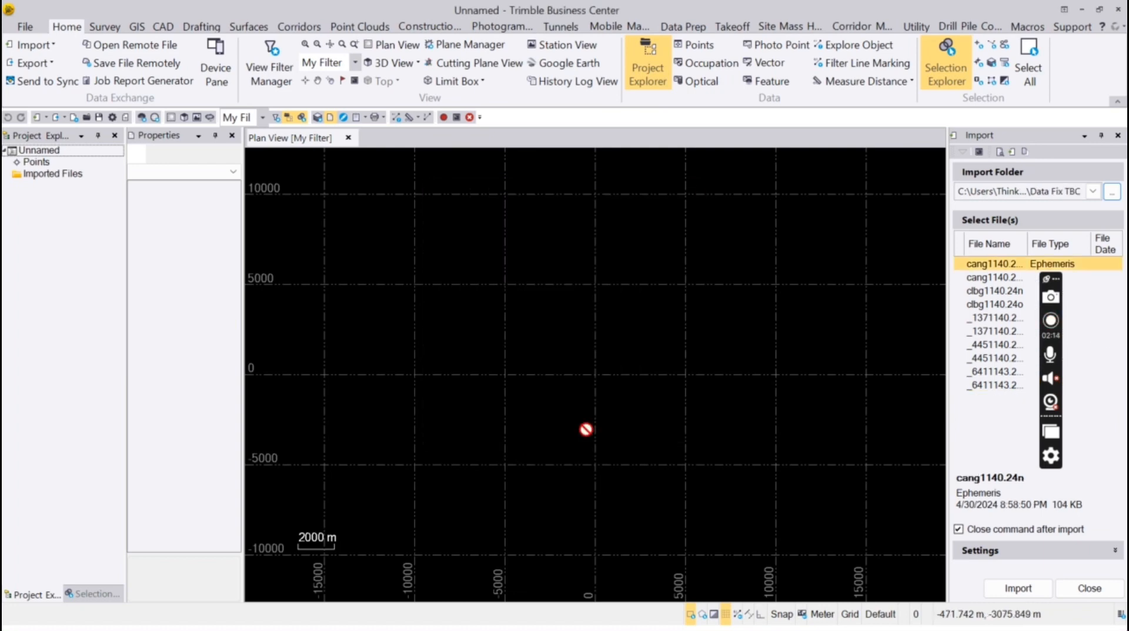
Select all 10 files from _6411143.24p upward and import them
{"action": "left_click", "coordinate": [981, 385]}
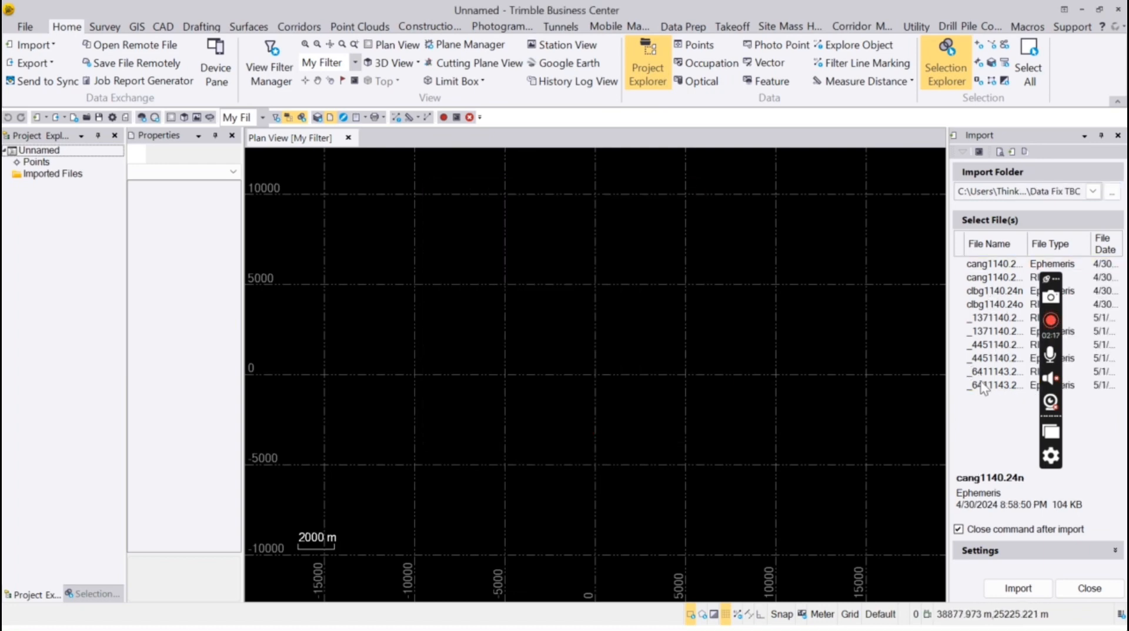
{"action": "left_click", "coordinate": [1001, 262], "text": "shift"}
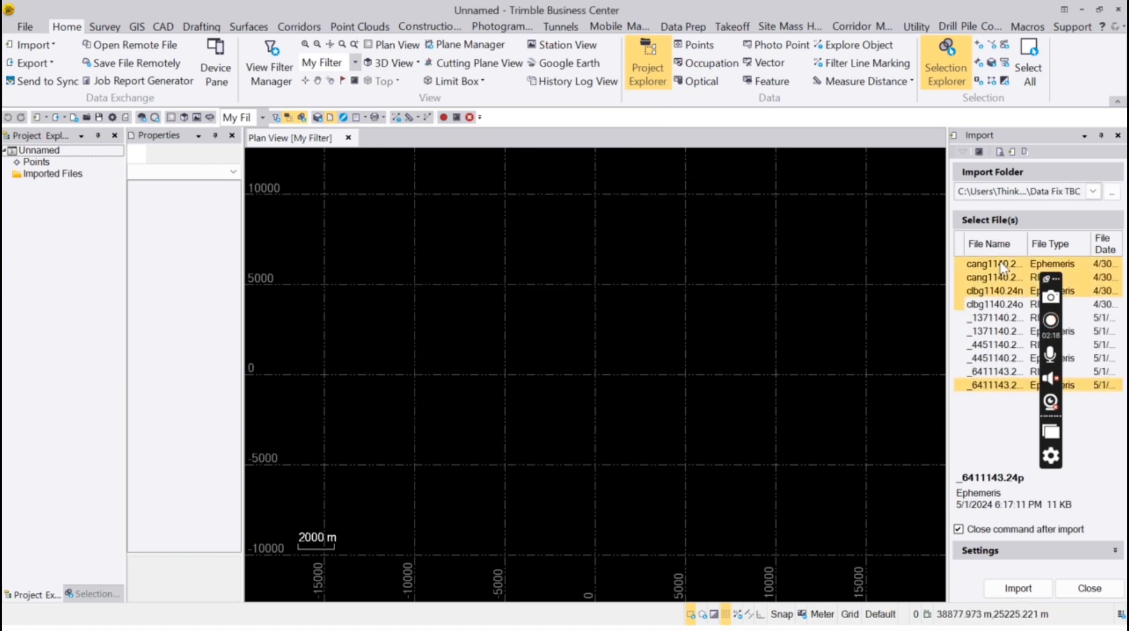
{"action": "left_click", "coordinate": [1020, 591]}
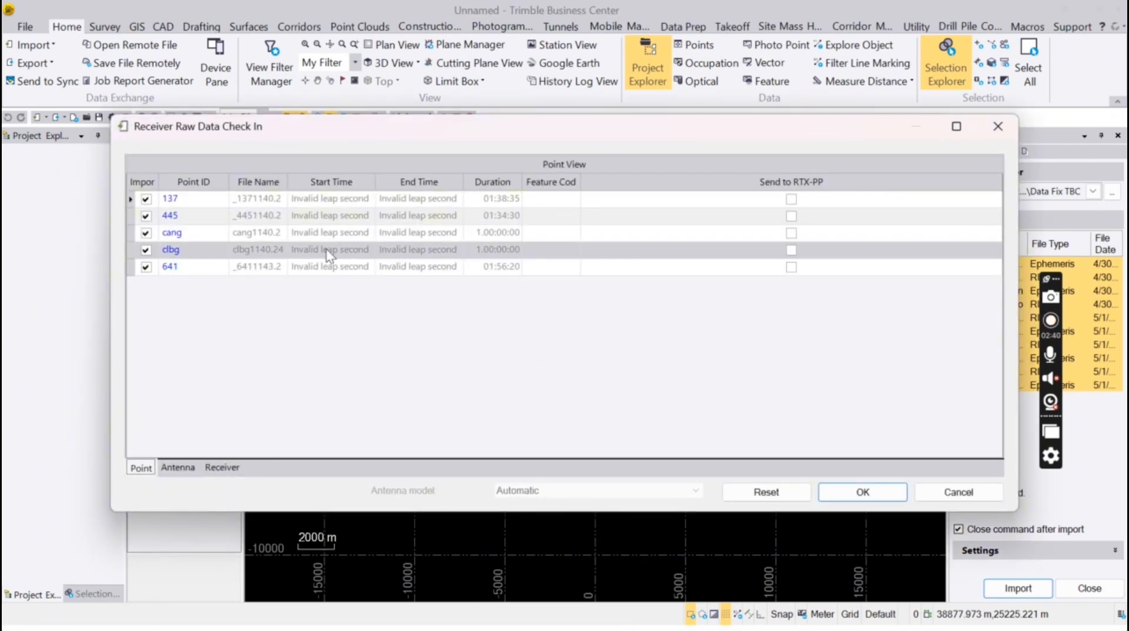
Rename points 137, 445 and 641 to ITN 22, ITN 30 and ITN 31
{"action": "left_click", "coordinate": [199, 200]}
{"action": "type", "text": "ITN 22"}
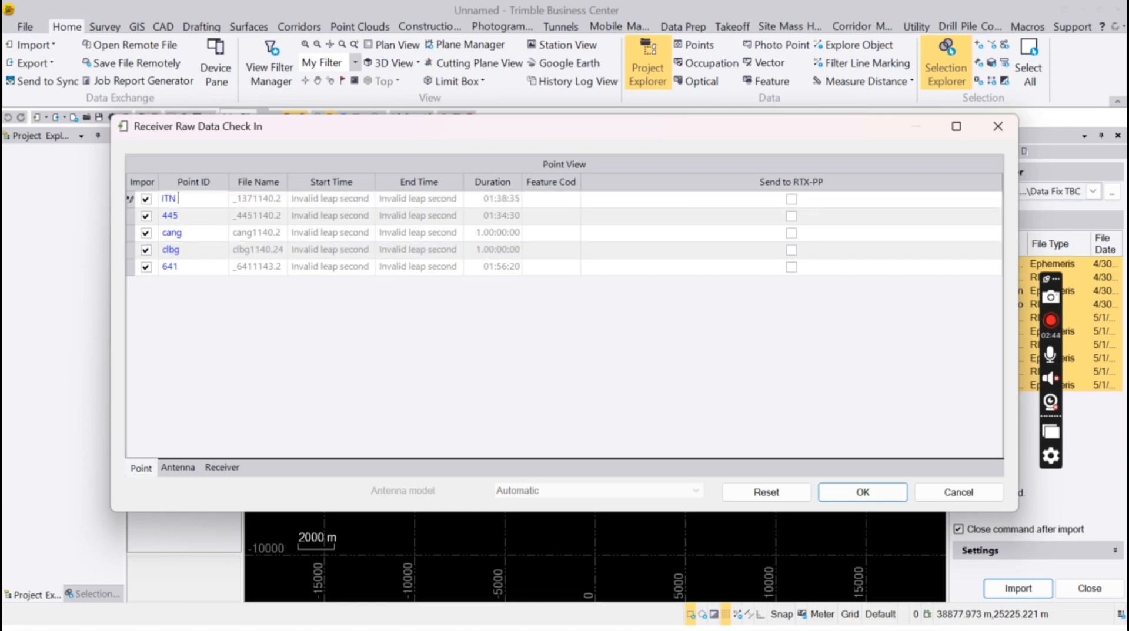
{"action": "left_click", "coordinate": [182, 216]}
{"action": "type", "text": "ITN"}
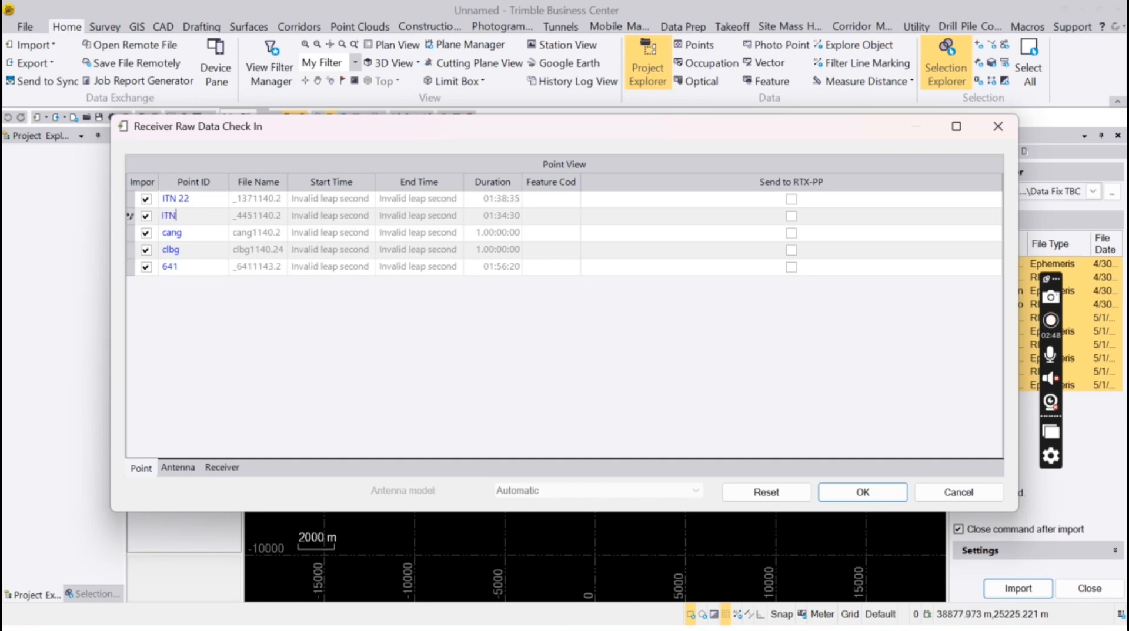
{"action": "type", "text": " 30"}
{"action": "left_click", "coordinate": [181, 267]}
{"action": "type", "text": "ITN 3"}
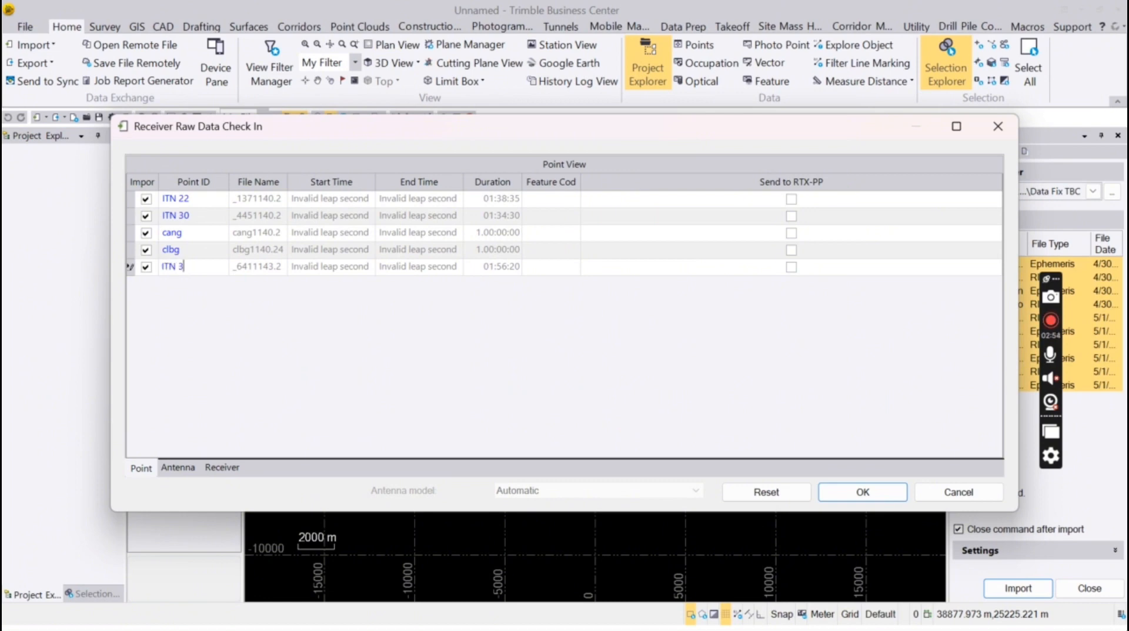
{"action": "type", "text": "1"}
Set ITN 31's antenna to Hi-Target, measured to the bottom of antenna mount
{"action": "left_click", "coordinate": [182, 470]}
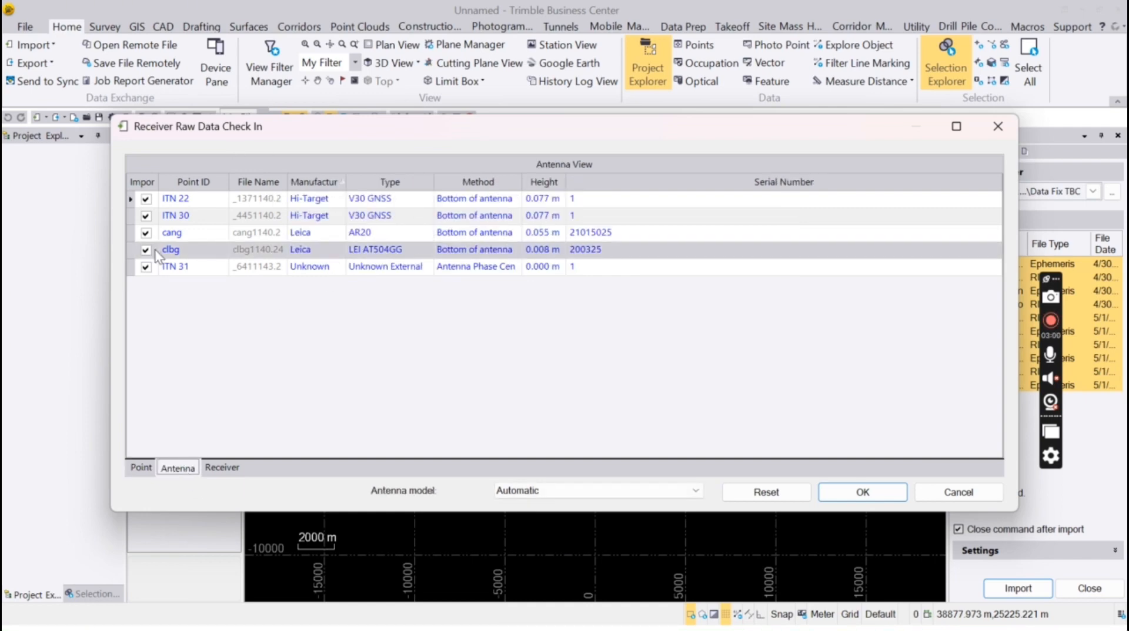
{"action": "left_click", "coordinate": [323, 202]}
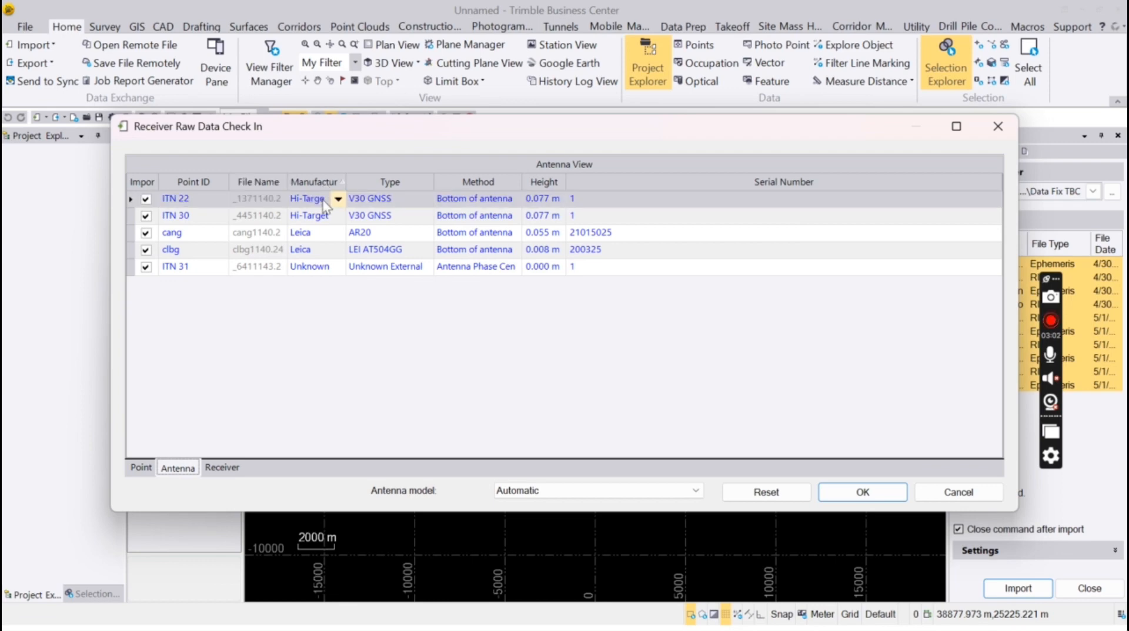
{"action": "left_click", "coordinate": [338, 267]}
{"action": "left_click", "coordinate": [338, 267]}
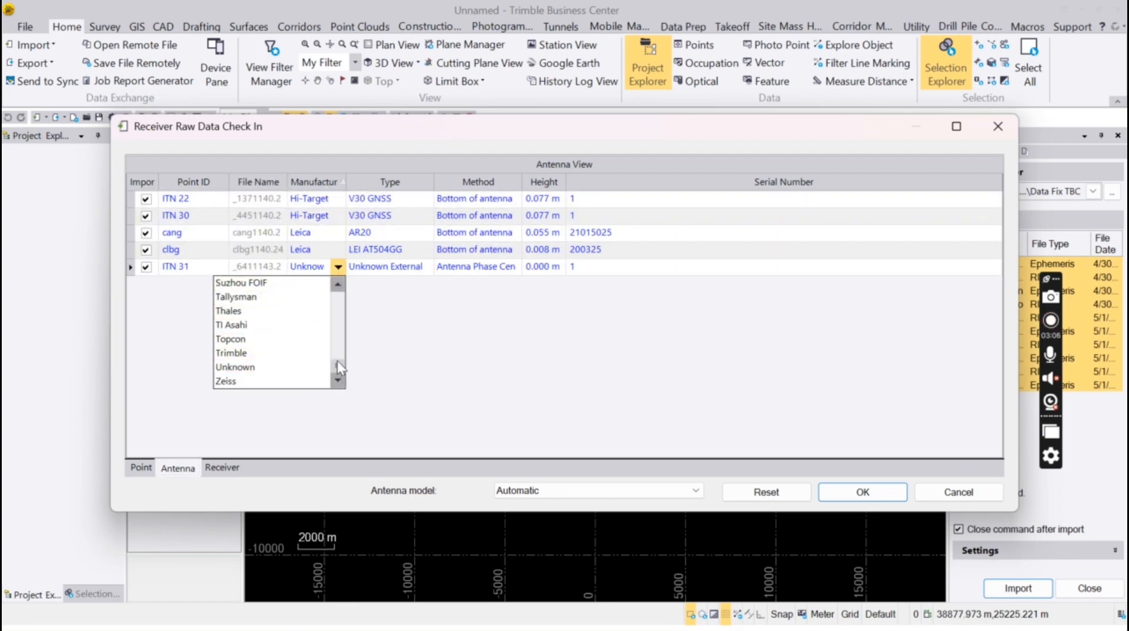
{"action": "left_click_drag", "start_coordinate": [339, 371], "coordinate": [340, 333]}
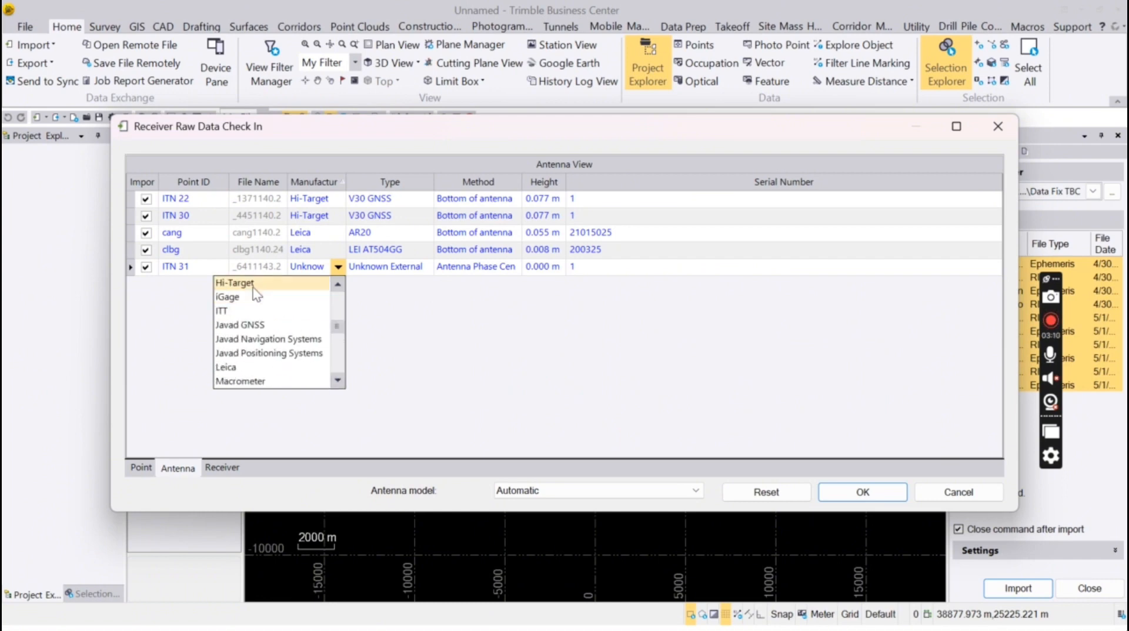
{"action": "left_click", "coordinate": [297, 284]}
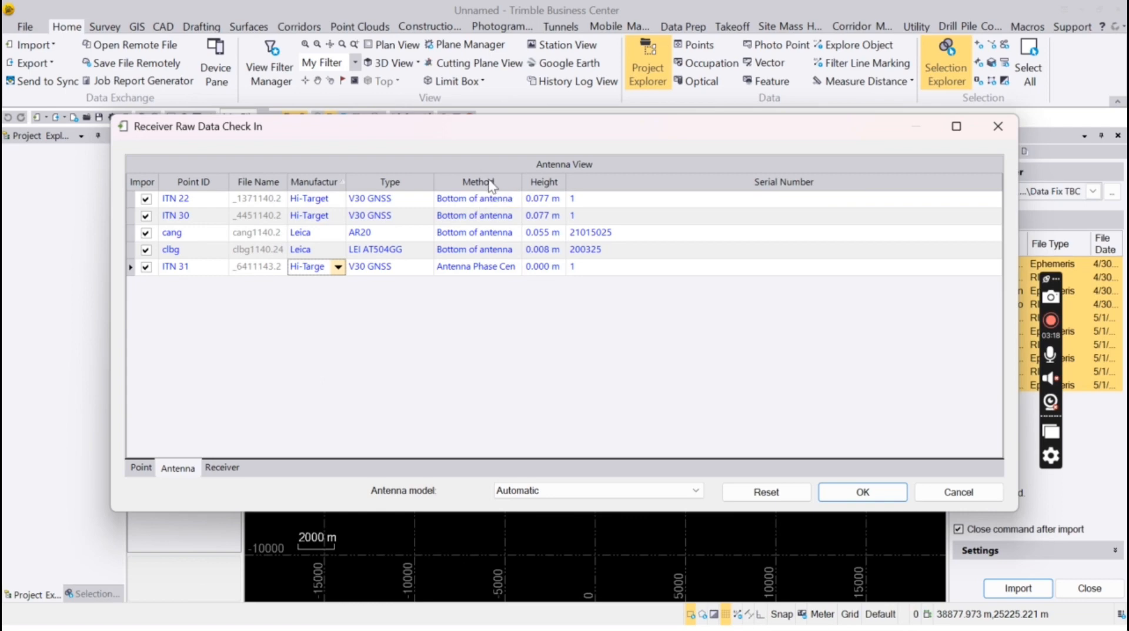
{"action": "left_click", "coordinate": [513, 268]}
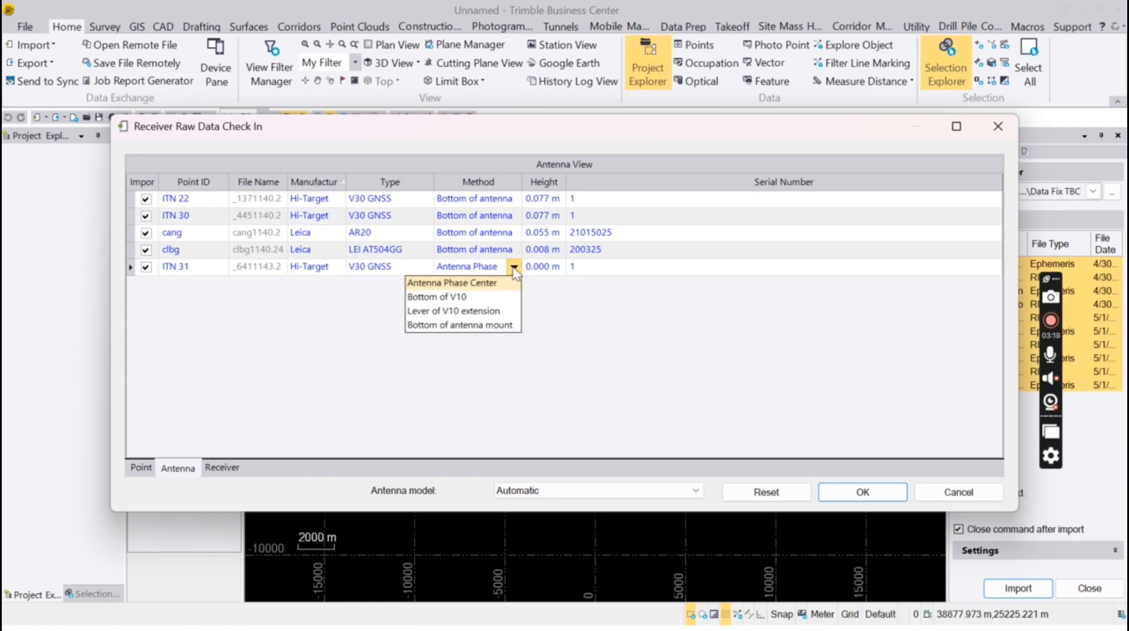
{"action": "left_click", "coordinate": [485, 330]}
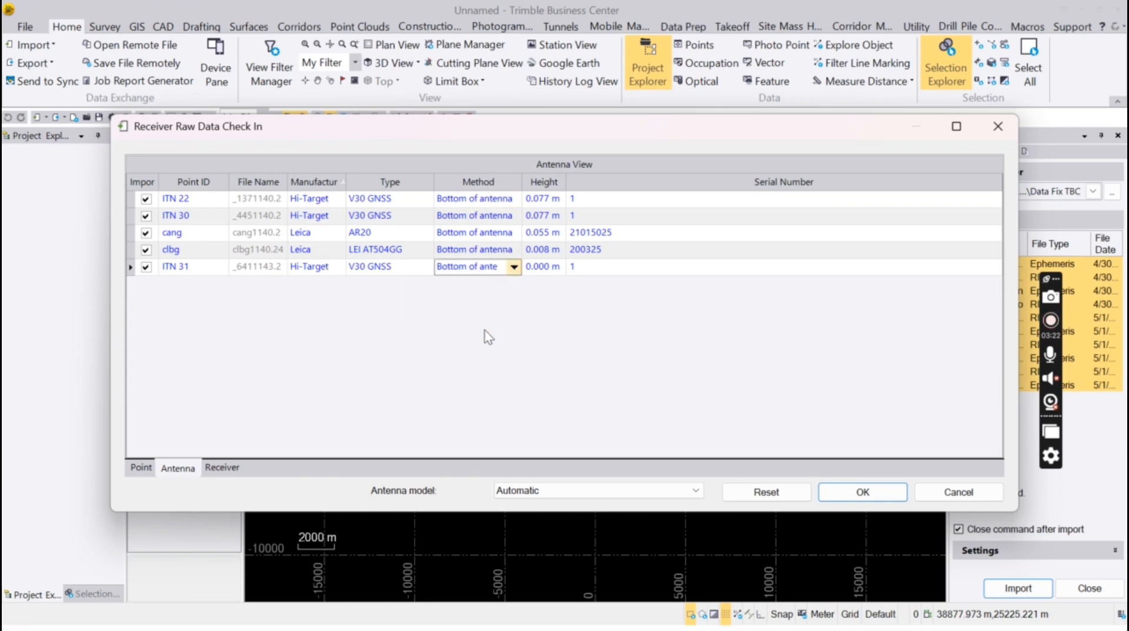
Enter antenna heights of 1.61 m for ITN 22, 1.26 m for ITN 30 and 1.351 m for cang
{"action": "left_click", "coordinate": [551, 200]}
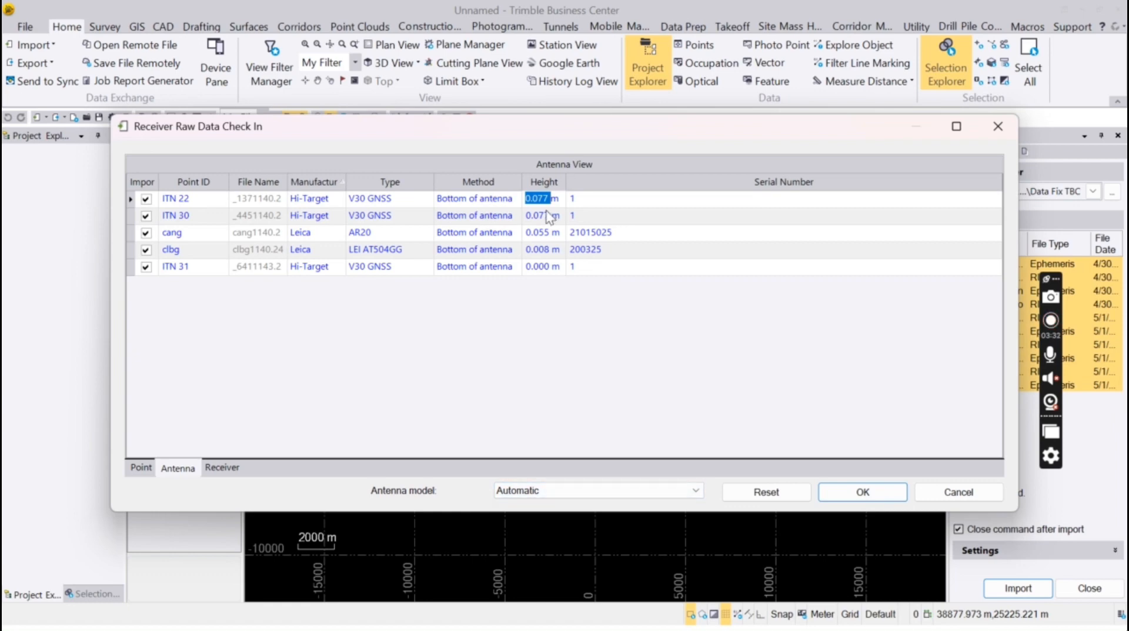
{"action": "type", "text": "1.61"}
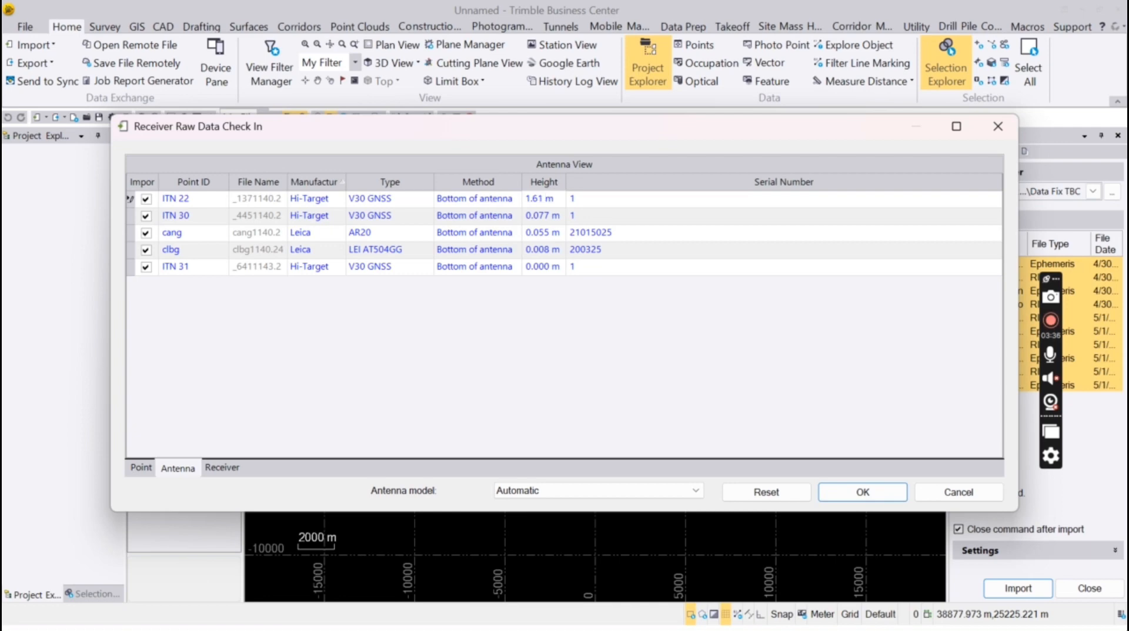
{"action": "key", "text": "Return"}
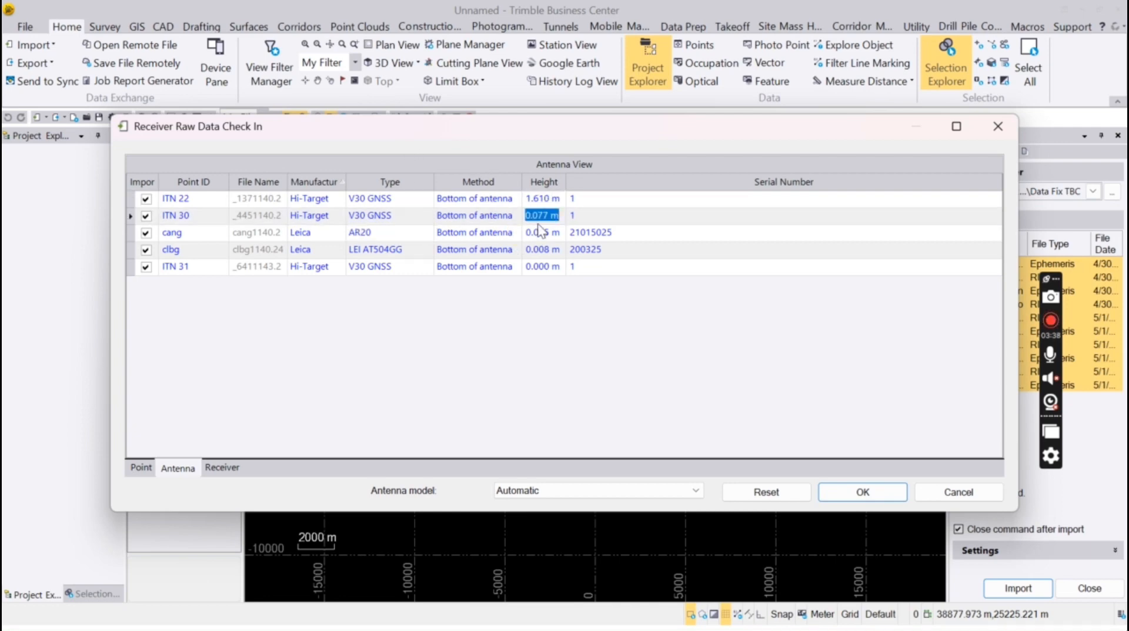
{"action": "type", "text": "1.26"}
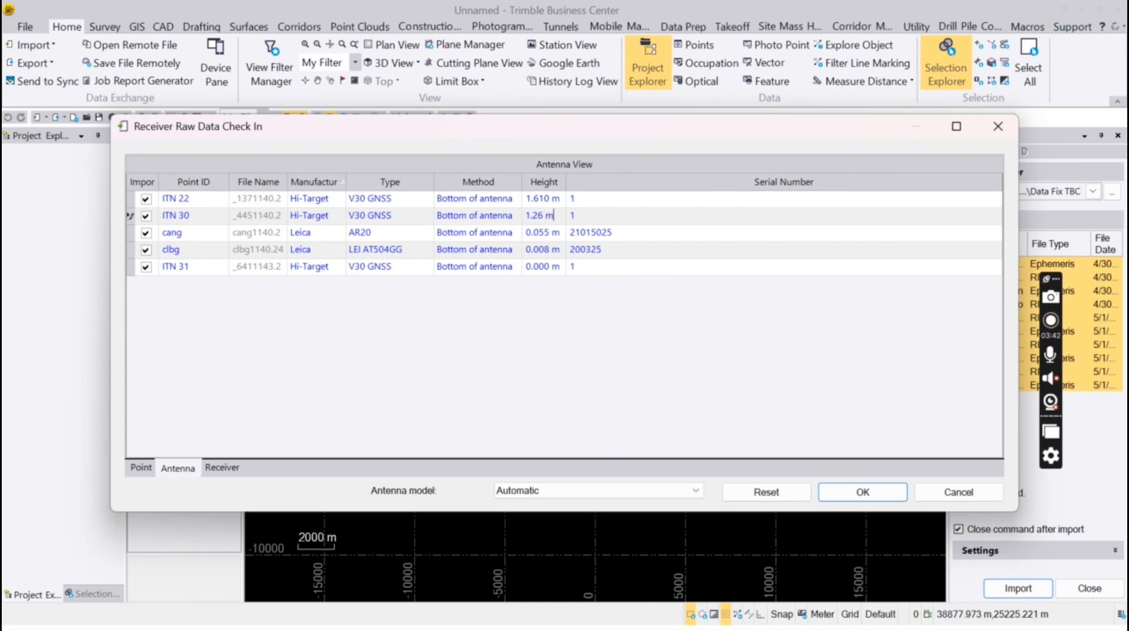
{"action": "key", "text": "Return"}
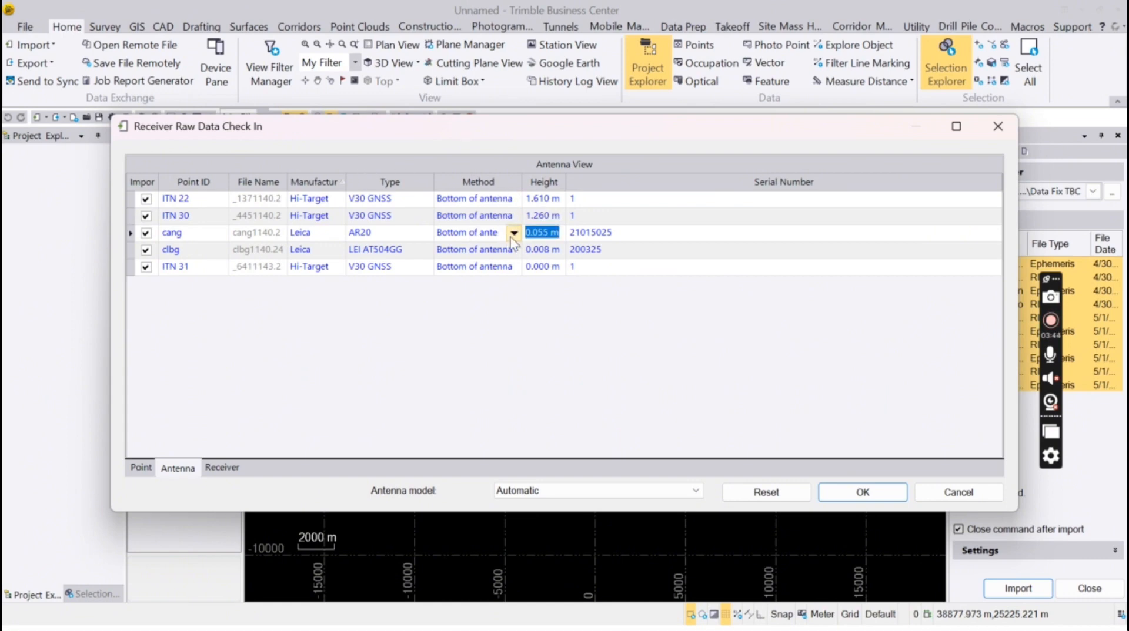
{"action": "type", "text": "1.3"}
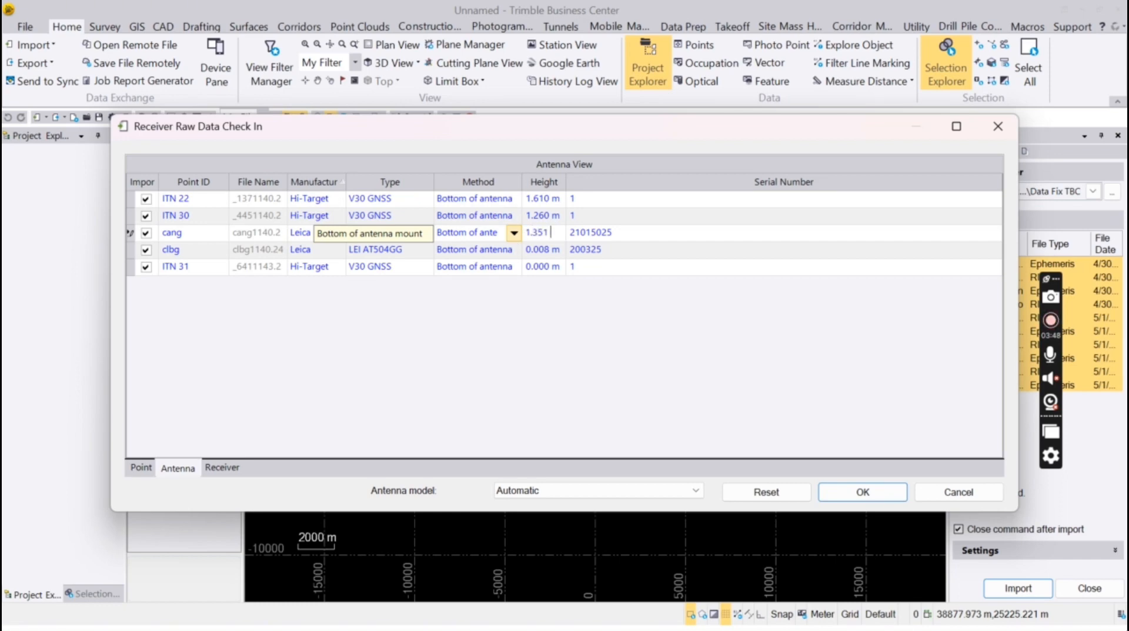
{"action": "type", "text": "51"}
{"action": "key", "text": "Return"}
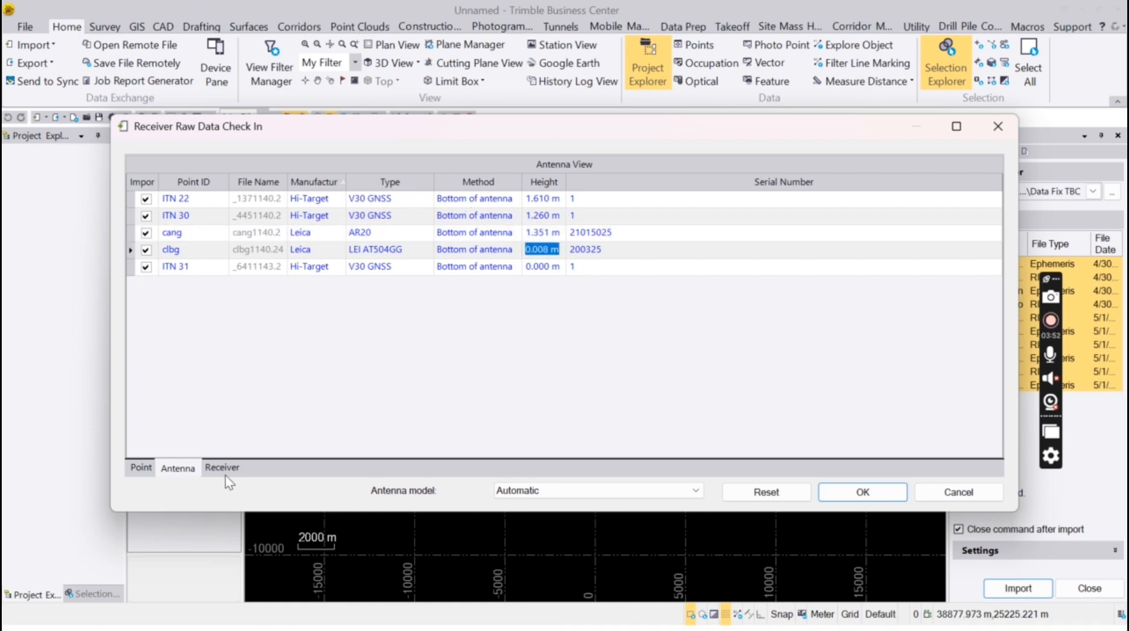
Set the receiver manufacturer to Hi-Target for files _6411143.2 and _1371140.2
{"action": "left_click", "coordinate": [224, 472]}
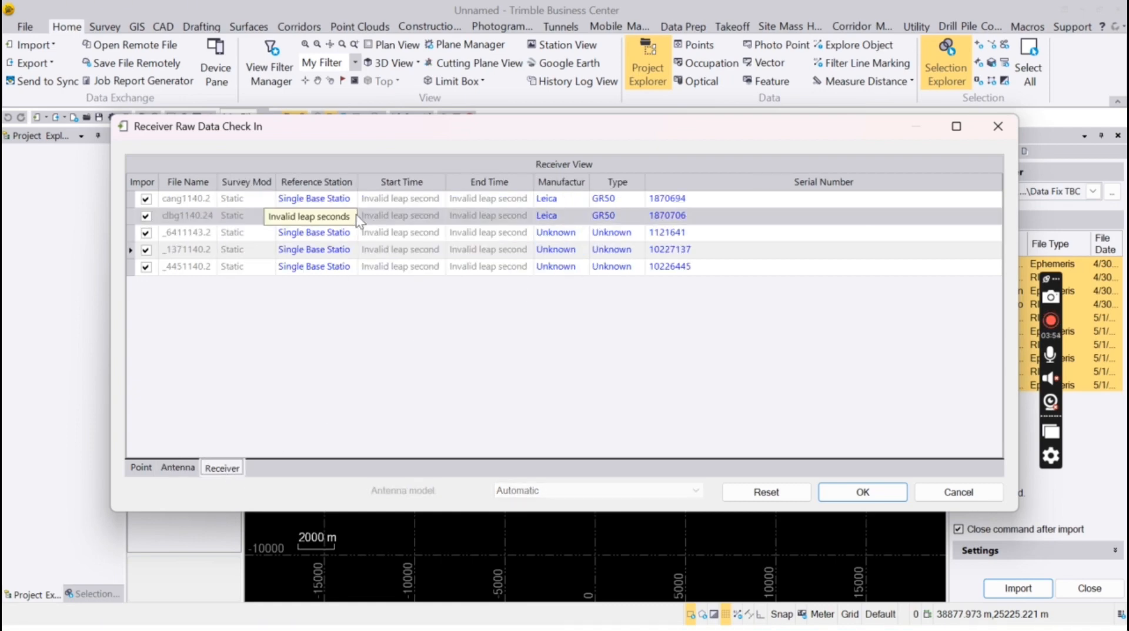
{"action": "left_click", "coordinate": [582, 234]}
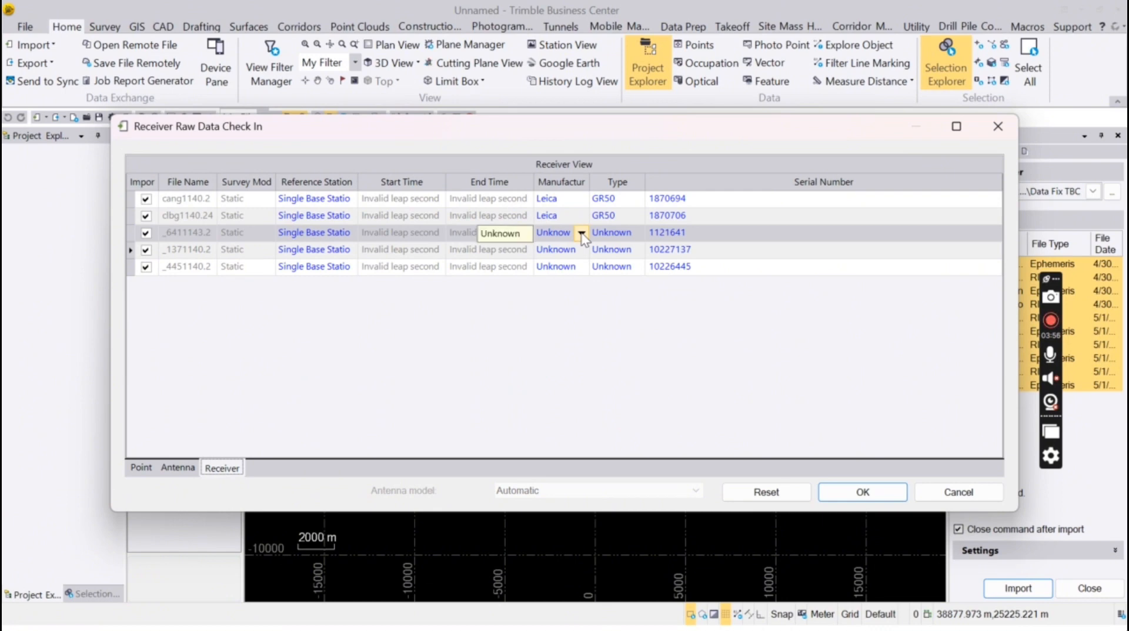
{"action": "left_click", "coordinate": [581, 234]}
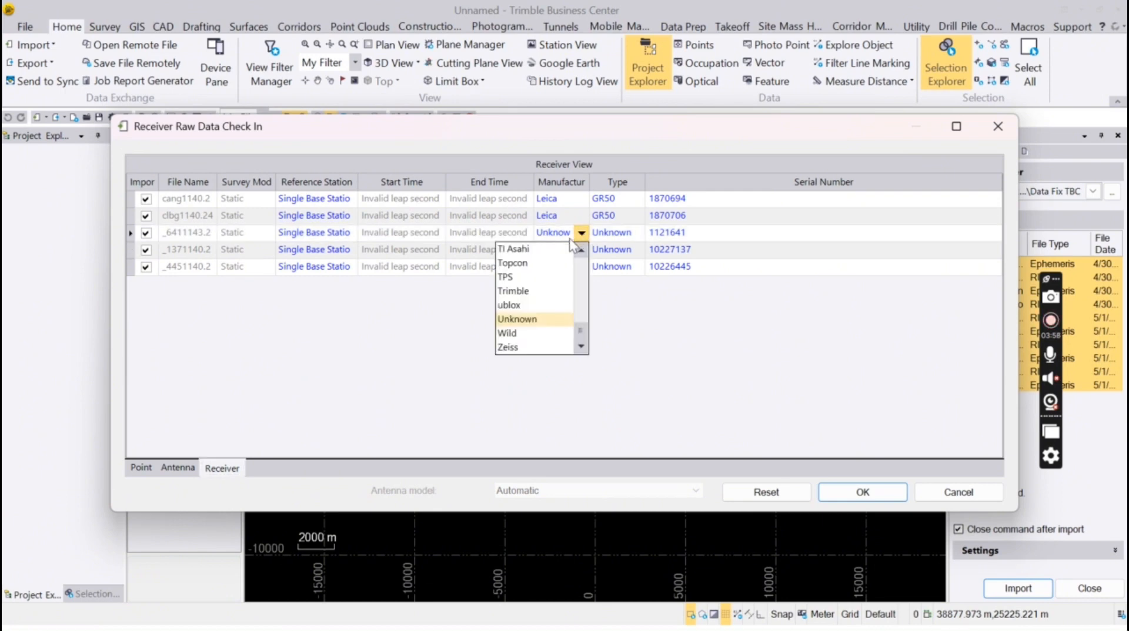
{"action": "left_click_drag", "start_coordinate": [580, 327], "coordinate": [576, 277]}
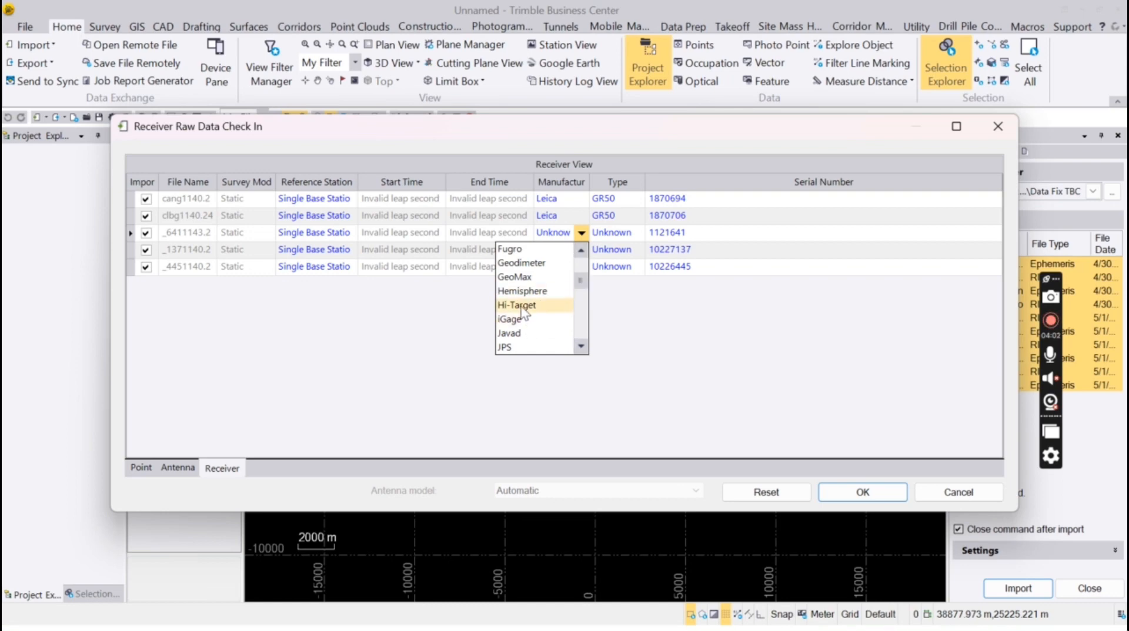
{"action": "left_click", "coordinate": [521, 305]}
{"action": "left_click", "coordinate": [581, 253]}
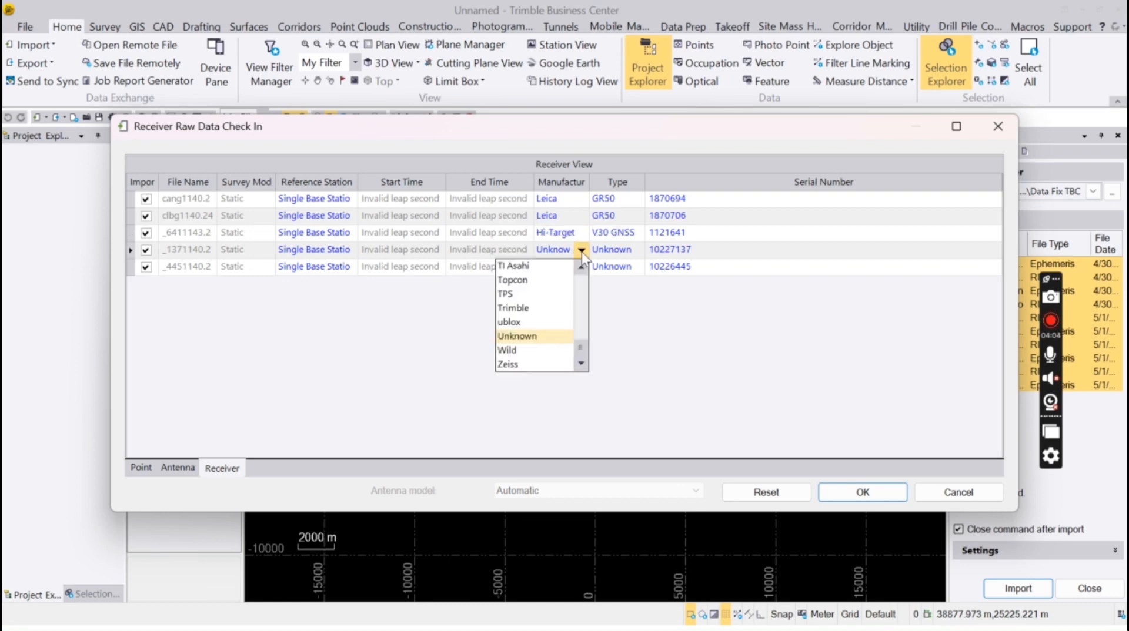
{"action": "left_click_drag", "start_coordinate": [577, 343], "coordinate": [575, 285]}
{"action": "left_click", "coordinate": [542, 310]}
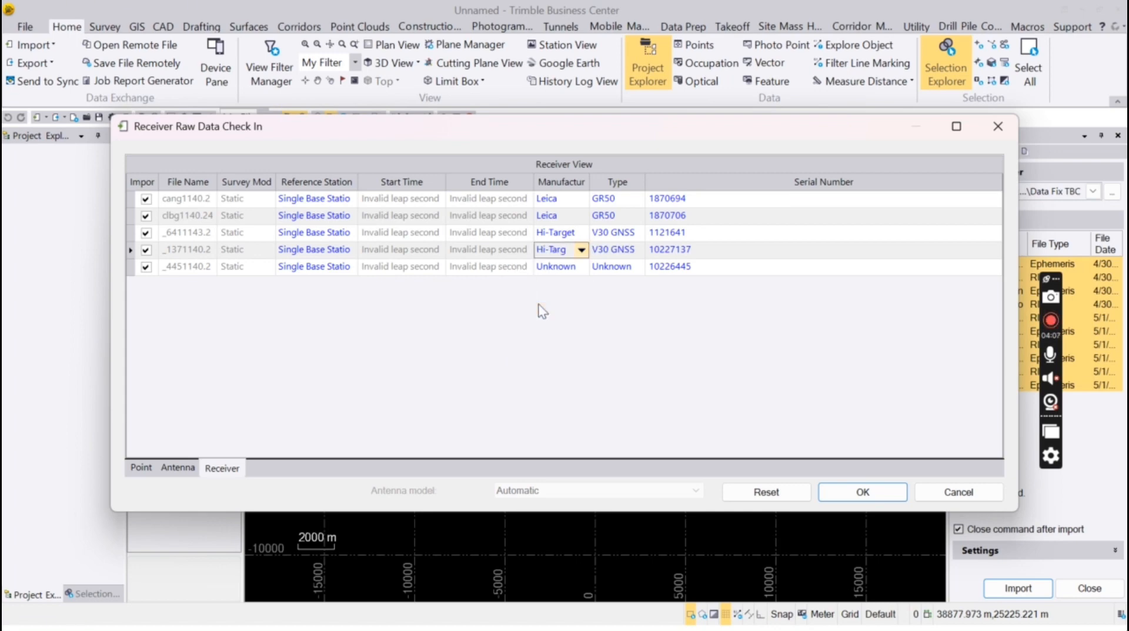
Set the _4451140.2 receiver to Hi-Target as well and accept the raw data check-in
{"action": "left_click", "coordinate": [578, 267]}
{"action": "left_click_drag", "start_coordinate": [577, 360], "coordinate": [575, 312]}
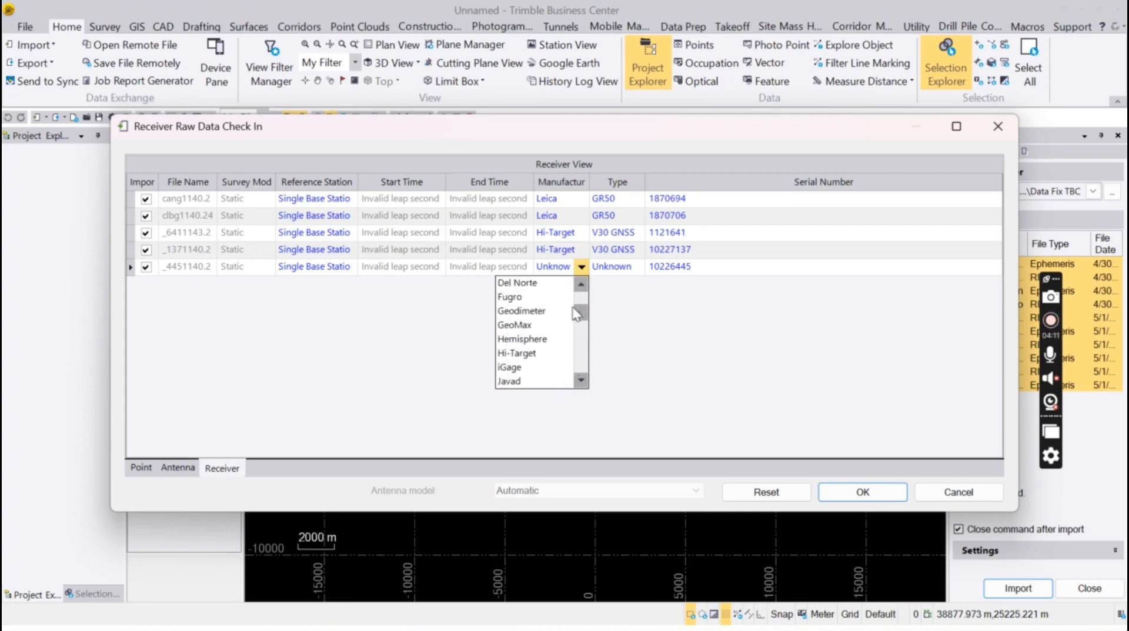
{"action": "left_click", "coordinate": [529, 353]}
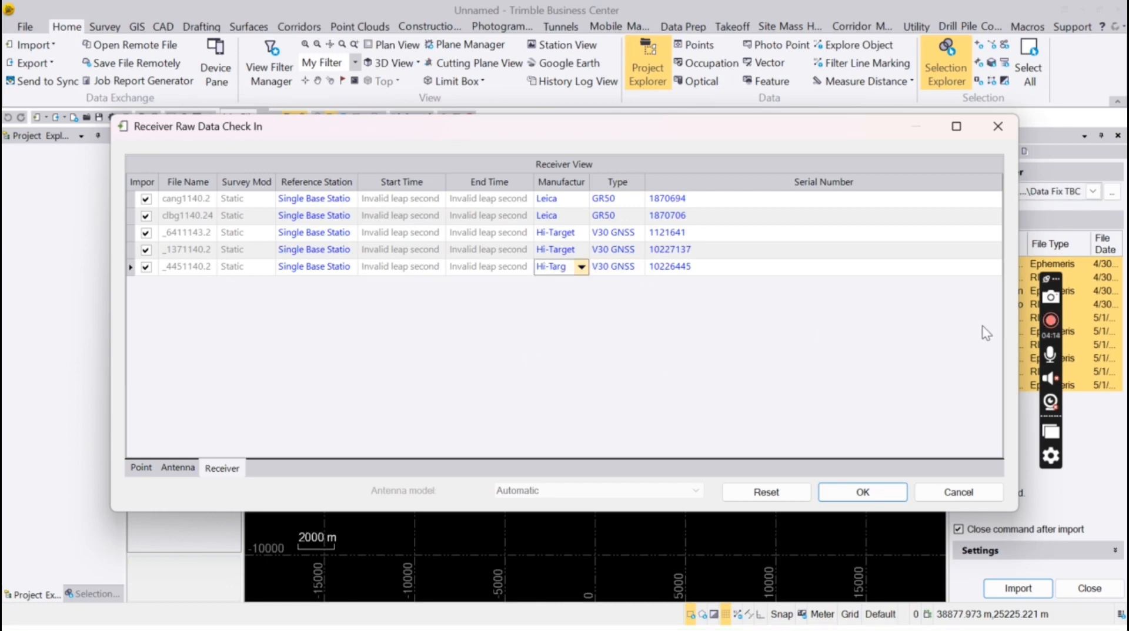
{"action": "left_click", "coordinate": [1051, 321]}
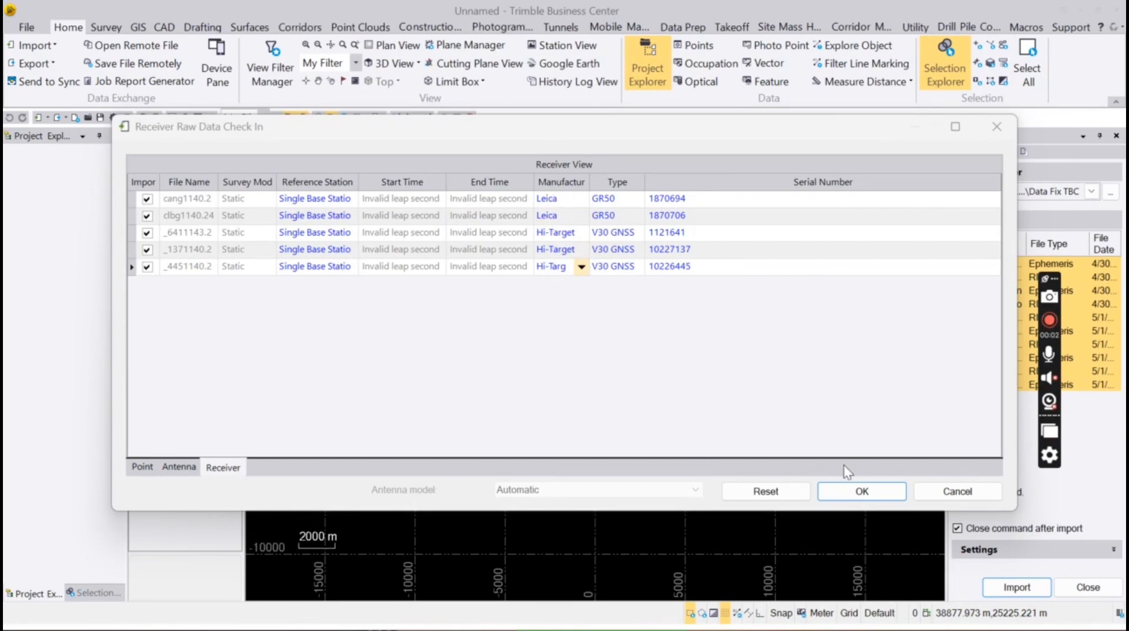
{"action": "left_click", "coordinate": [880, 496]}
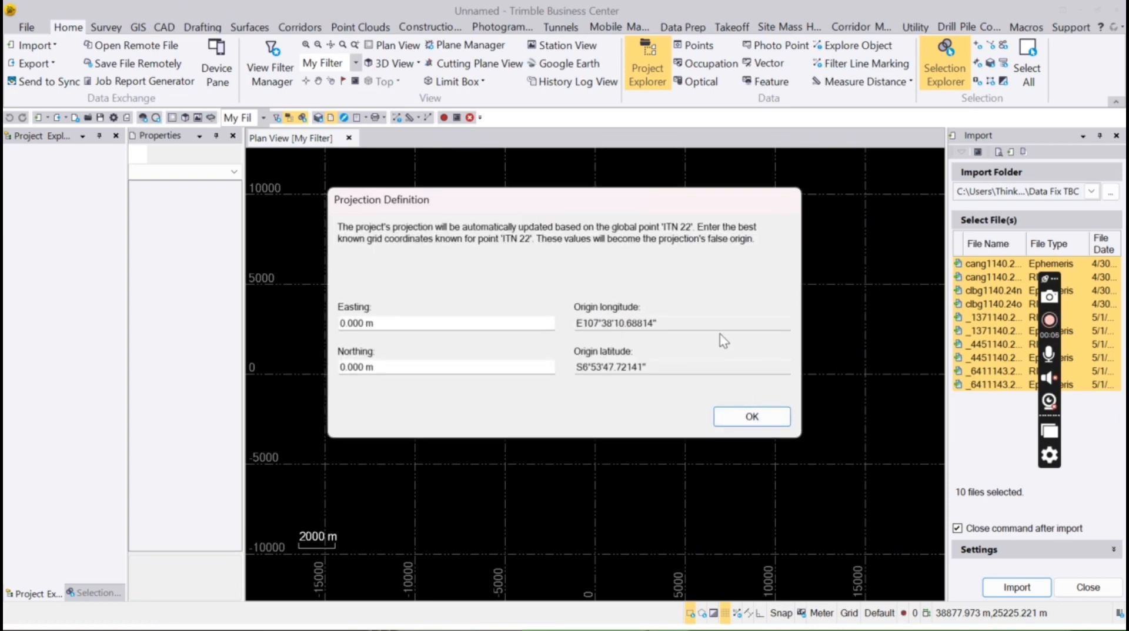
Accept the ITN 22-based projection, inspect the cang–clbg baseline, and select everything with Ctrl+A
{"action": "left_click", "coordinate": [767, 418]}
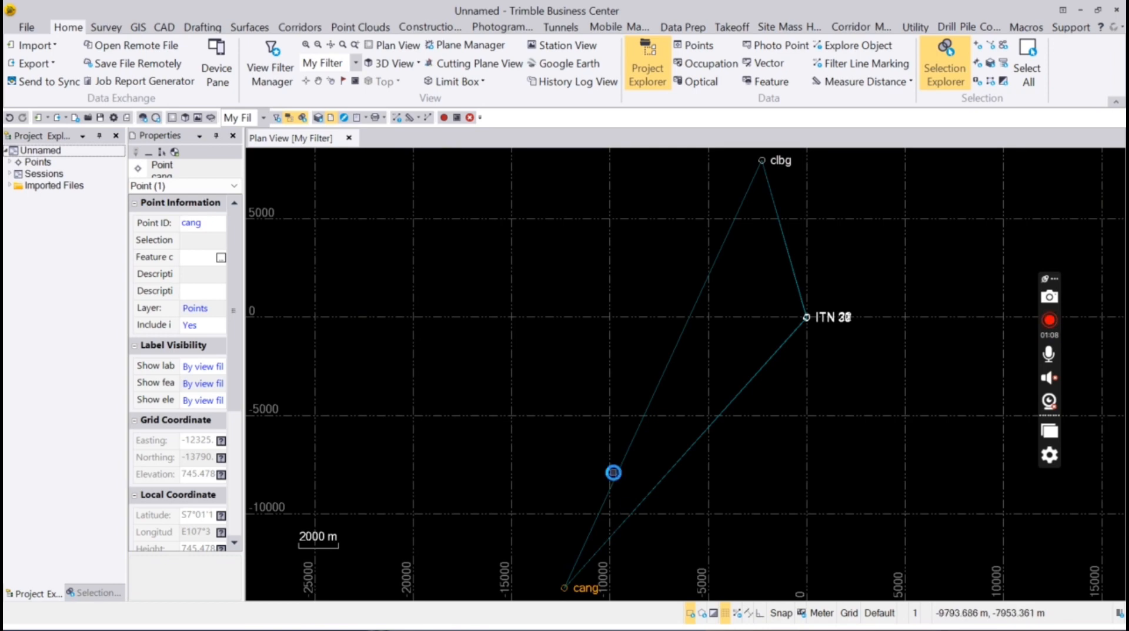
{"action": "left_click", "coordinate": [613, 472]}
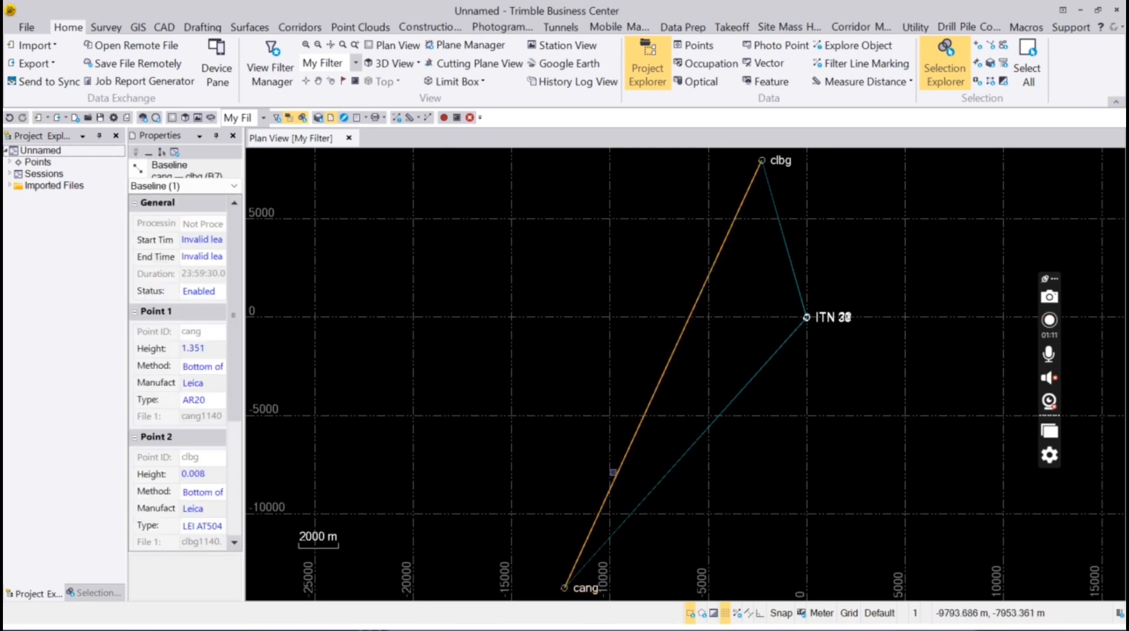
{"action": "key", "text": "ctrl+a"}
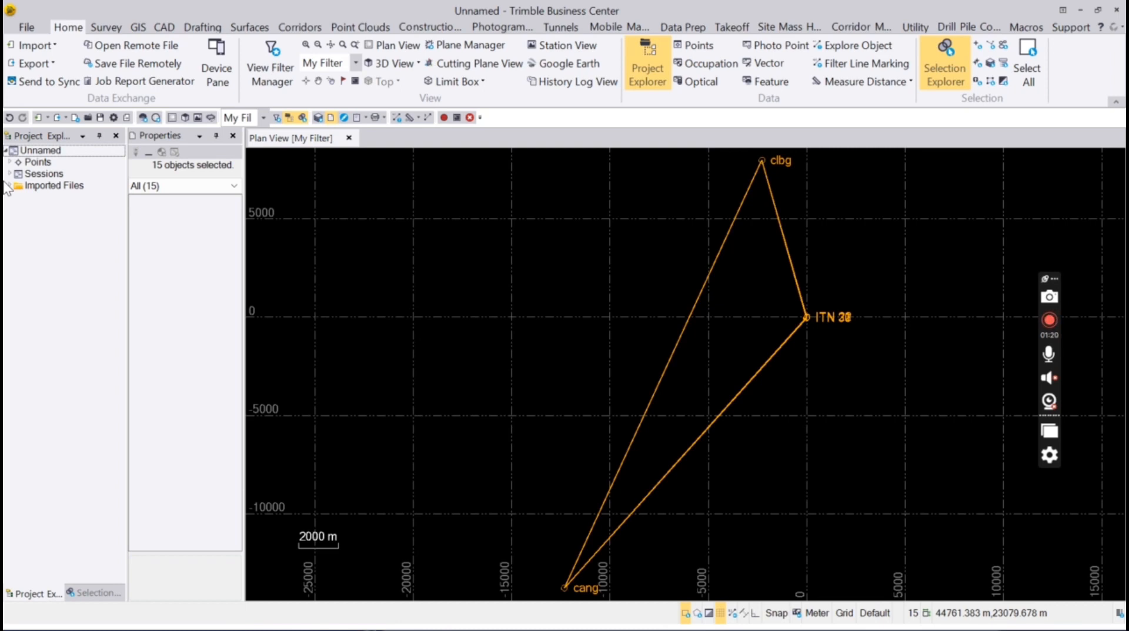
Run Process Baselines from the Survey tab on all 10 baselines
{"action": "left_click", "coordinate": [114, 28]}
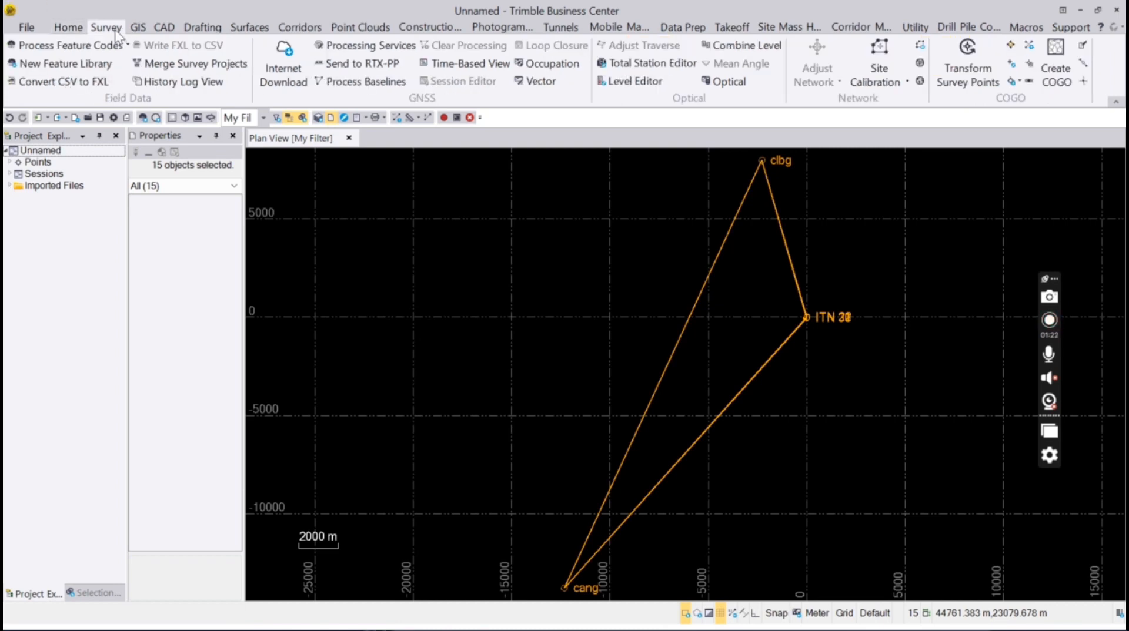
{"action": "left_click", "coordinate": [363, 88]}
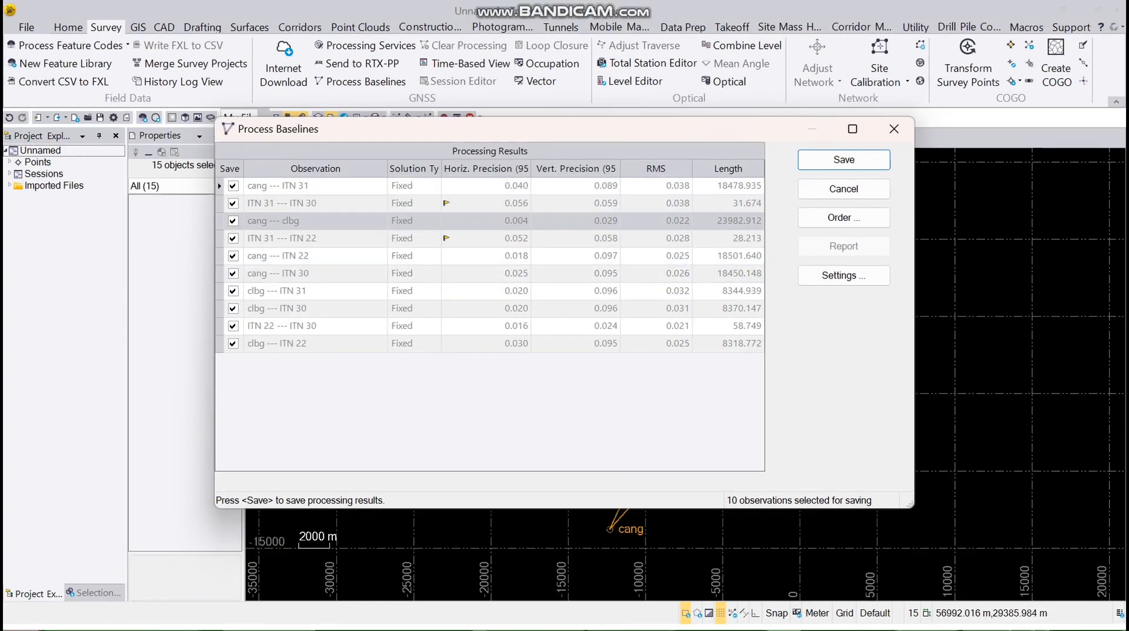
Review the flagged horizontal precisions of the ITN 31 baselines, then save the processing results
{"action": "left_click", "coordinate": [486, 203]}
{"action": "left_click", "coordinate": [486, 239]}
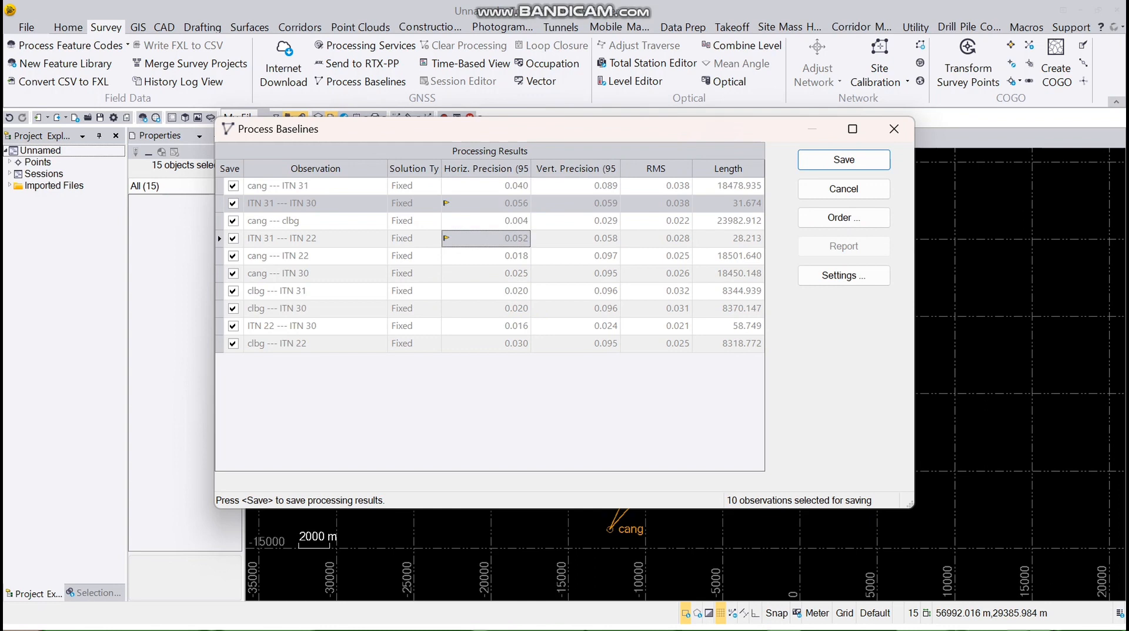
{"action": "left_click", "coordinate": [486, 203]}
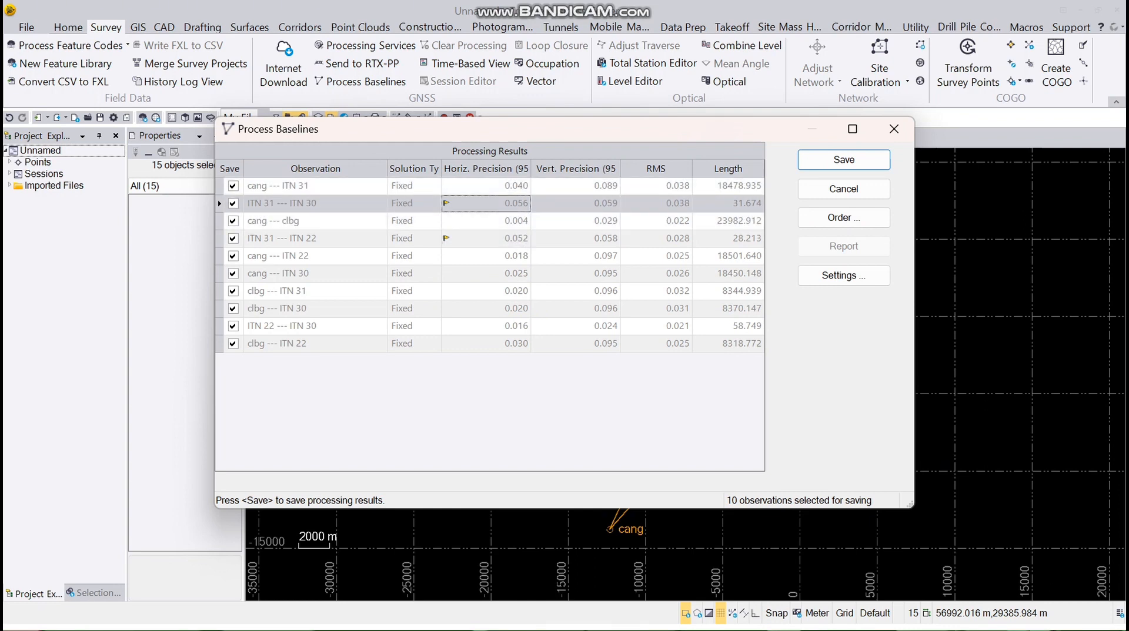
{"action": "left_click", "coordinate": [486, 239]}
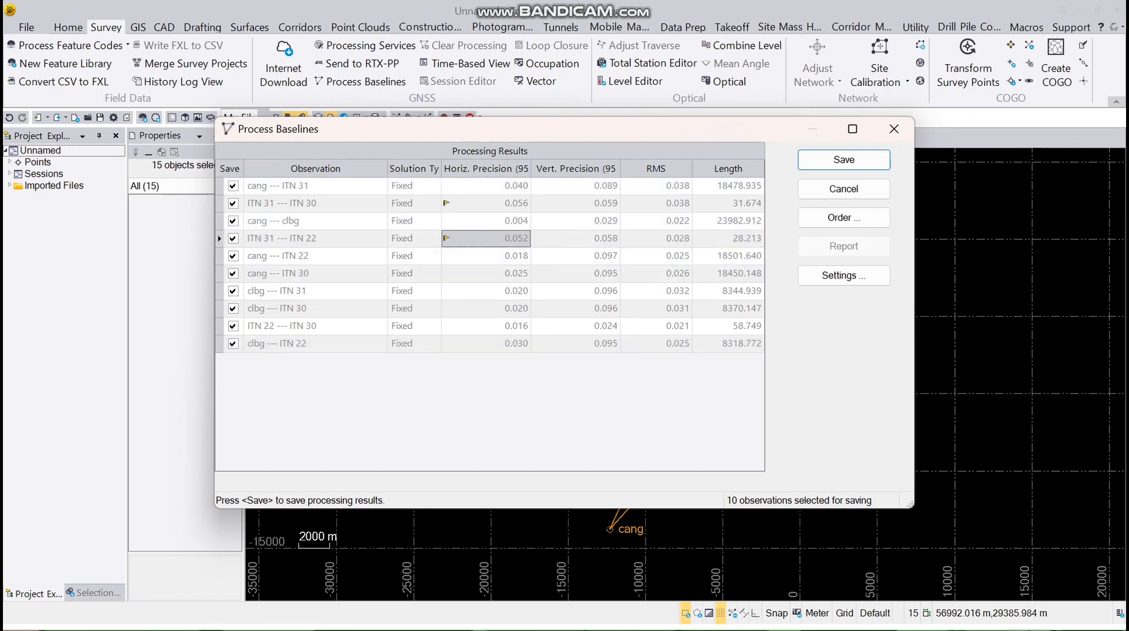
{"action": "key", "text": "Return"}
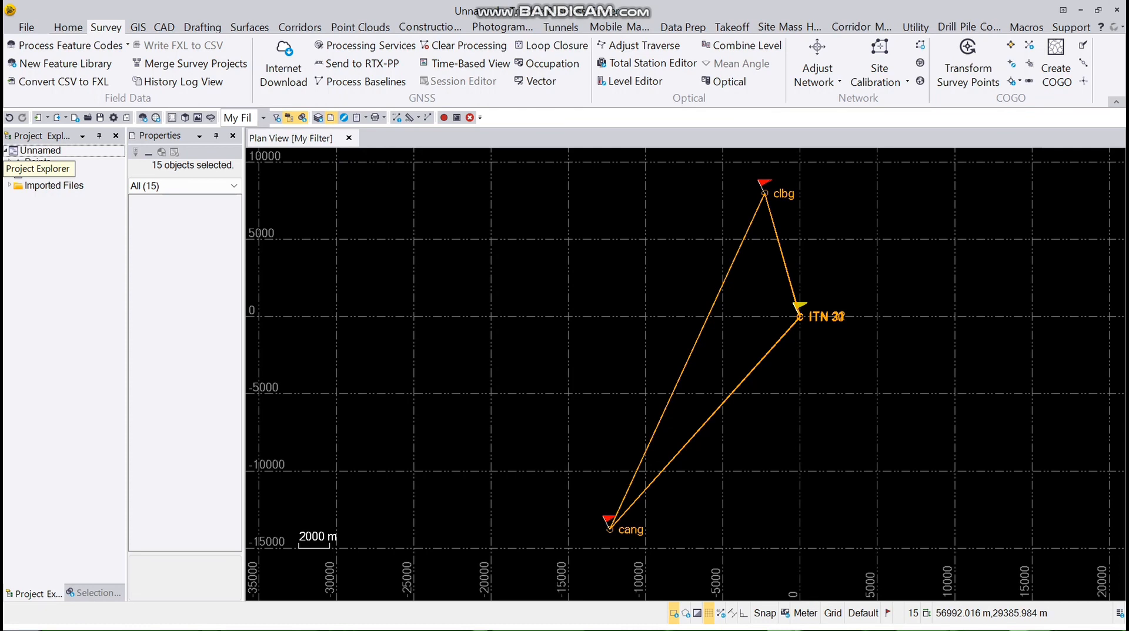
Open the Session Editor for baseline ITN 31 --- ITN 22 (B3) from the Sessions list
{"action": "left_click", "coordinate": [9, 173]}
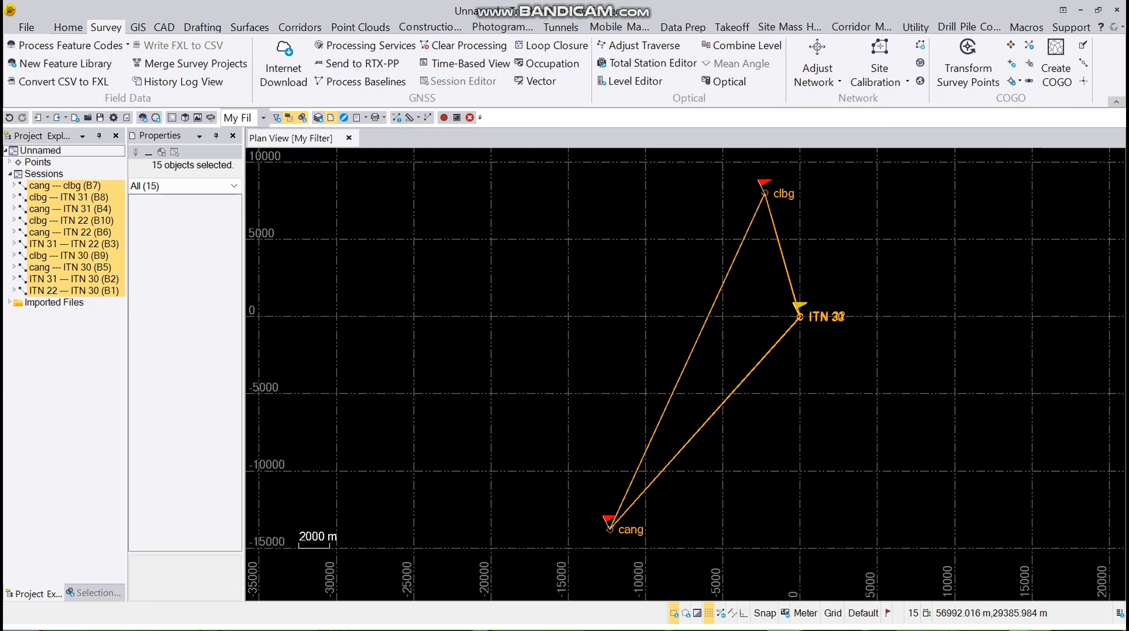
{"action": "left_click", "coordinate": [75, 244]}
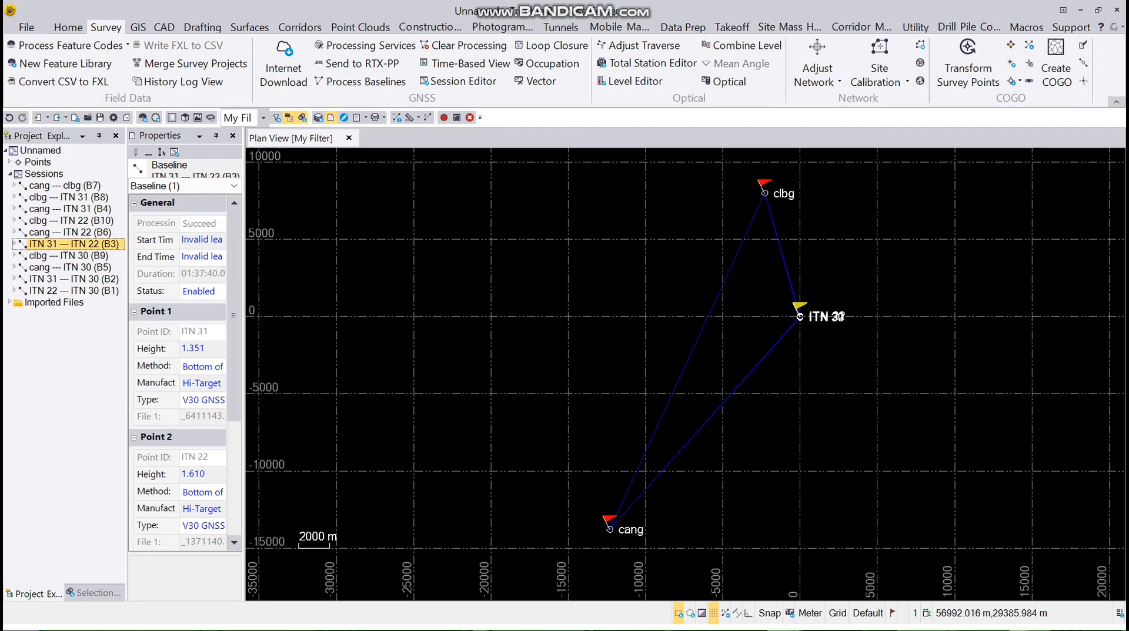
{"action": "right_click", "coordinate": [106, 243]}
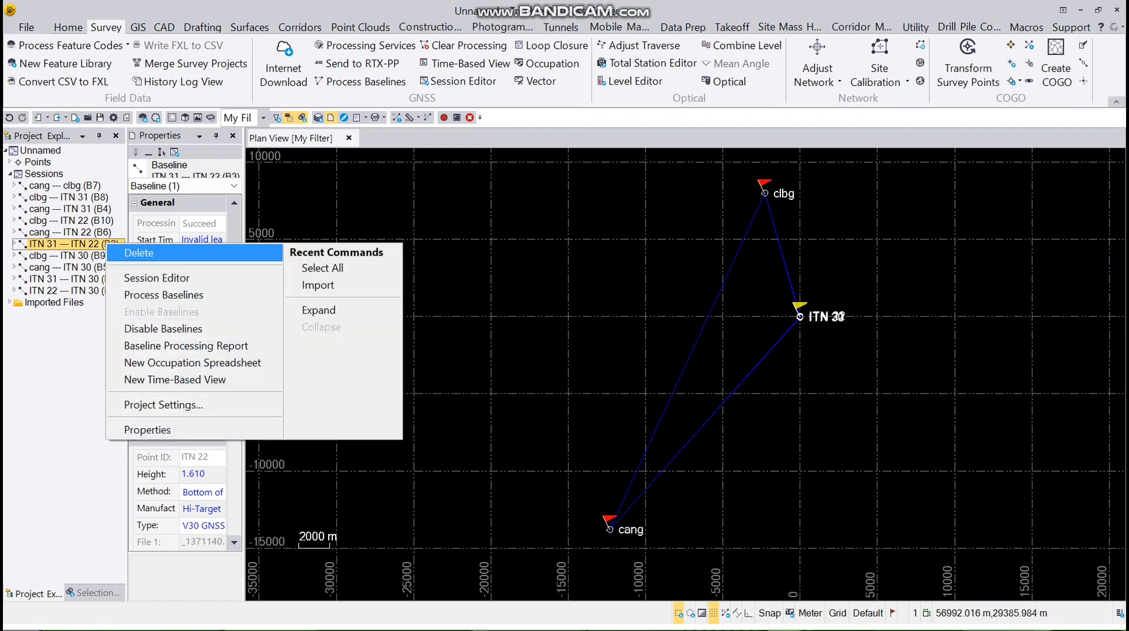
{"action": "left_click", "coordinate": [156, 278]}
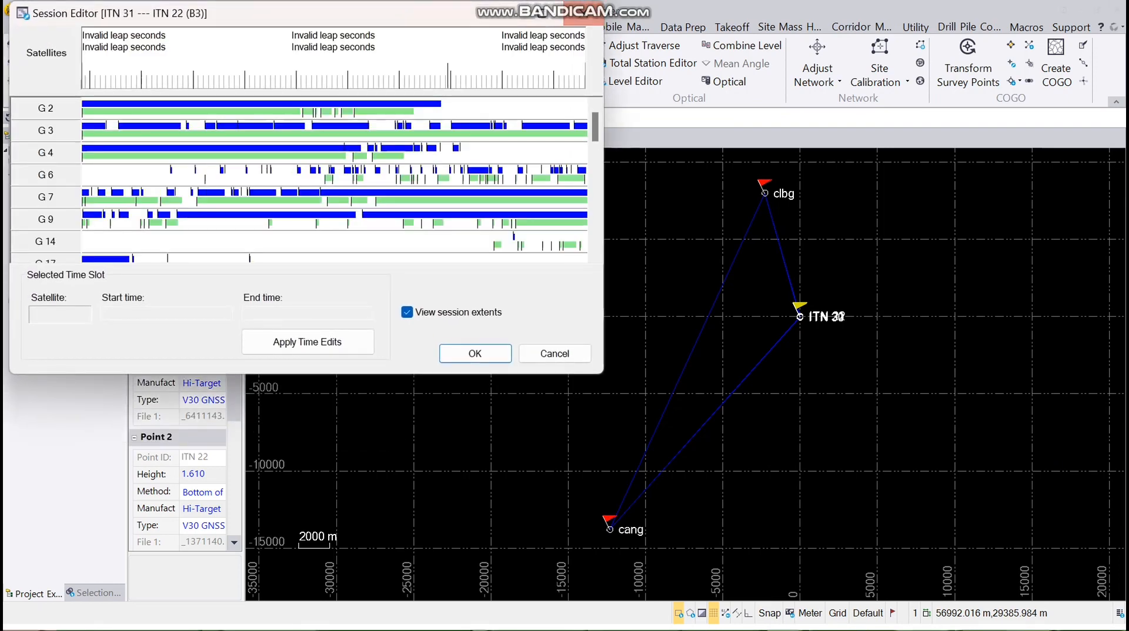
Maximize the Session Editor, exclude poor data spans on G 17, G 2, G 4 and G 19, and disable G 14
{"action": "left_click", "coordinate": [542, 13]}
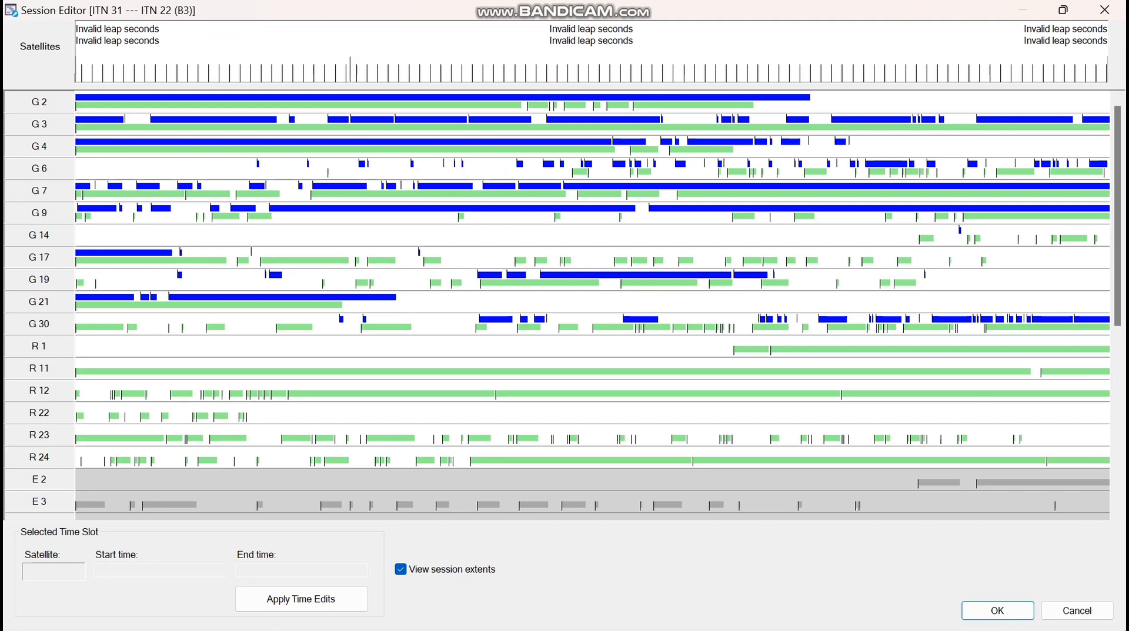
{"action": "left_click_drag", "start_coordinate": [440, 250], "coordinate": [512, 265]}
{"action": "left_click_drag", "start_coordinate": [569, 248], "coordinate": [617, 267]}
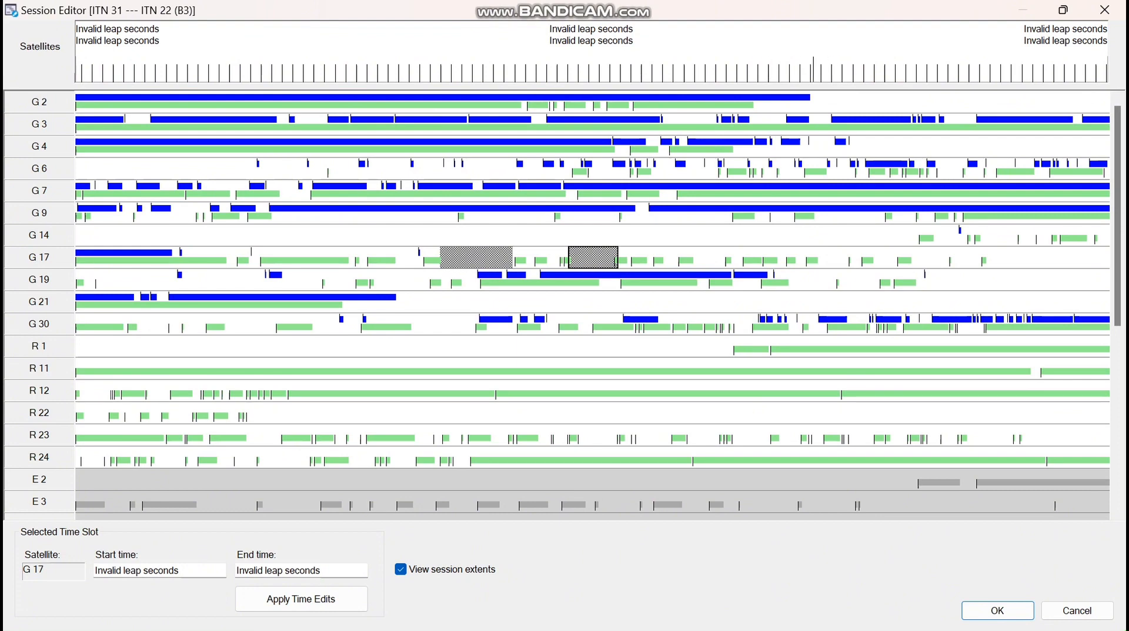
{"action": "left_click_drag", "start_coordinate": [812, 101], "coordinate": [1109, 101]}
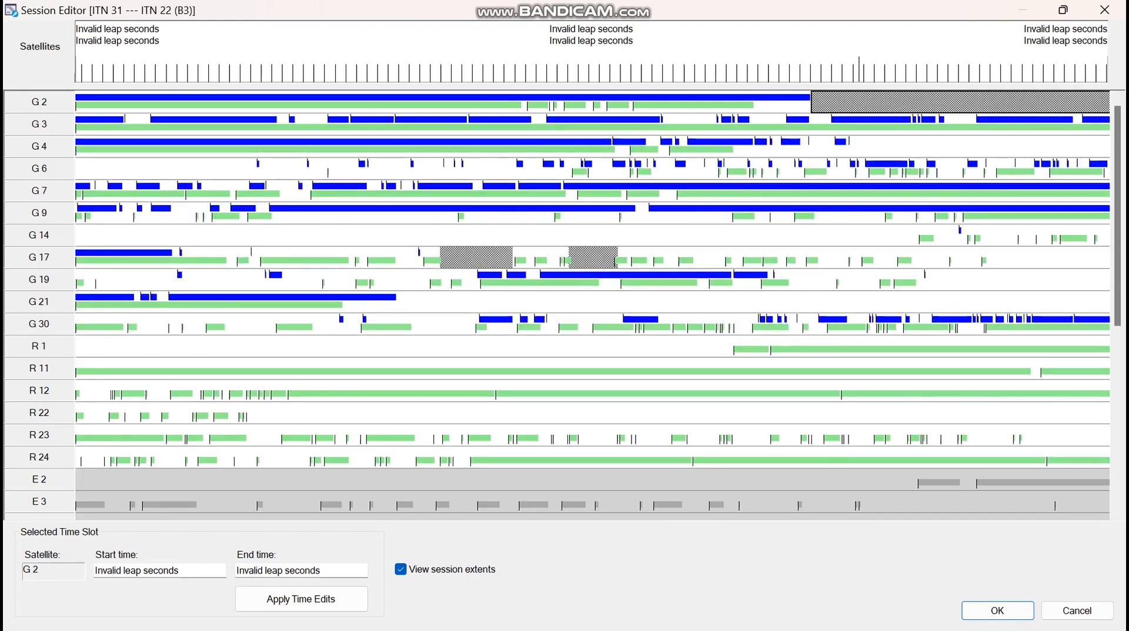
{"action": "mouse_move", "coordinate": [852, 137]}
{"action": "left_mouse_down"}
{"action": "mouse_move", "coordinate": [1075, 130]}
{"action": "mouse_move", "coordinate": [1110, 146]}
{"action": "left_mouse_up"}
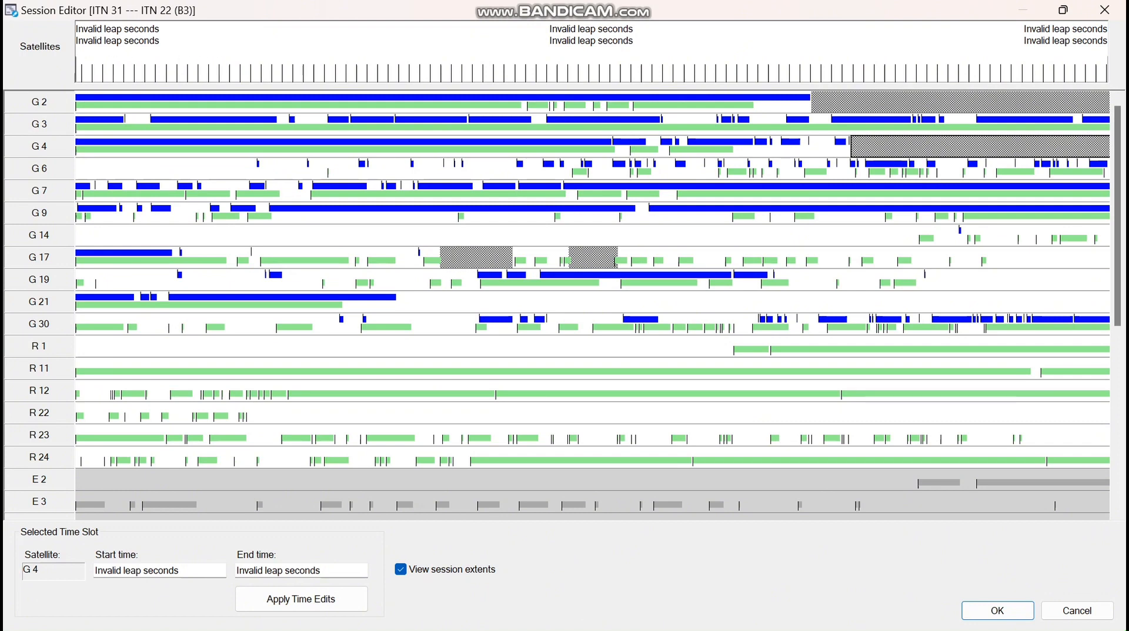
{"action": "left_click", "coordinate": [39, 235]}
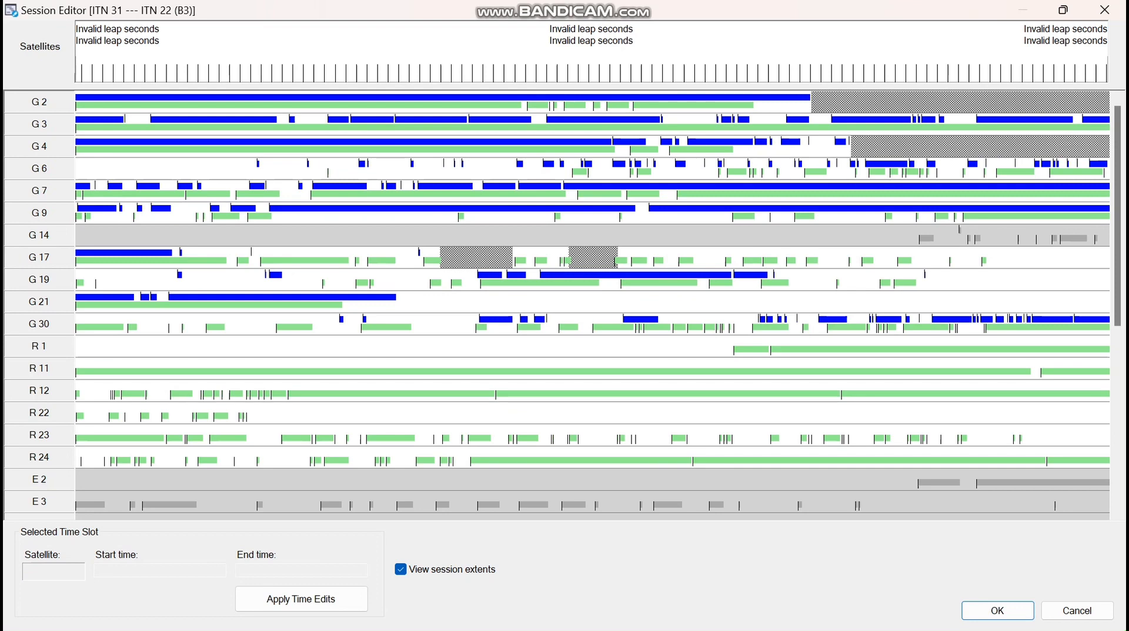
{"action": "mouse_move", "coordinate": [400, 295]}
{"action": "left_mouse_down"}
{"action": "mouse_move", "coordinate": [939, 273]}
{"action": "mouse_move", "coordinate": [1107, 302]}
{"action": "left_mouse_up"}
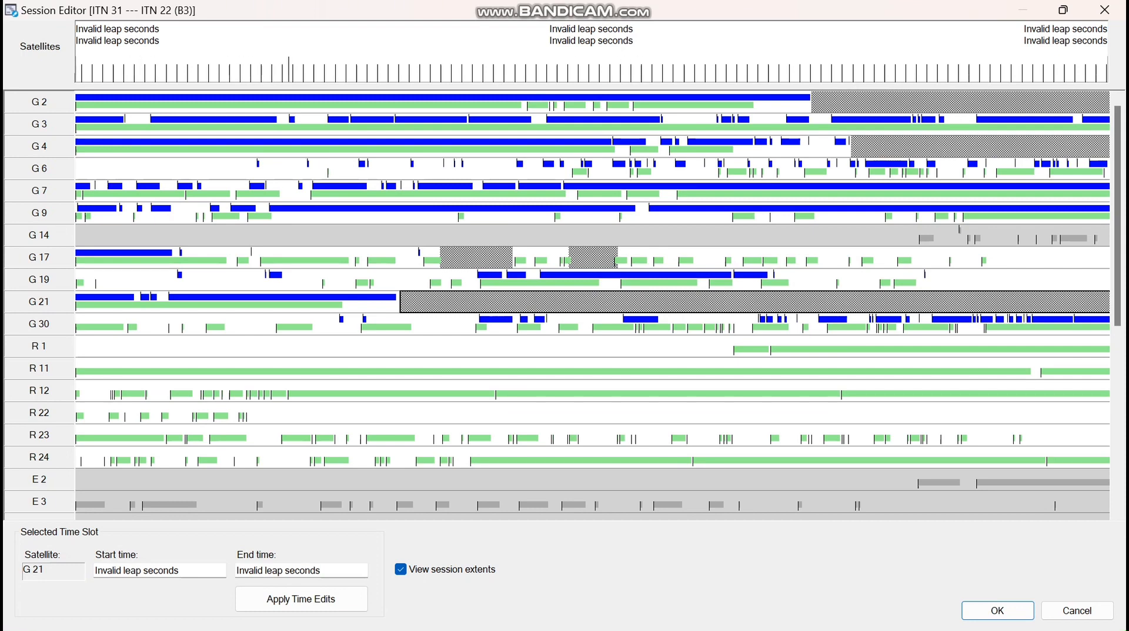
{"action": "left_click_drag", "start_coordinate": [509, 251], "coordinate": [1027, 267]}
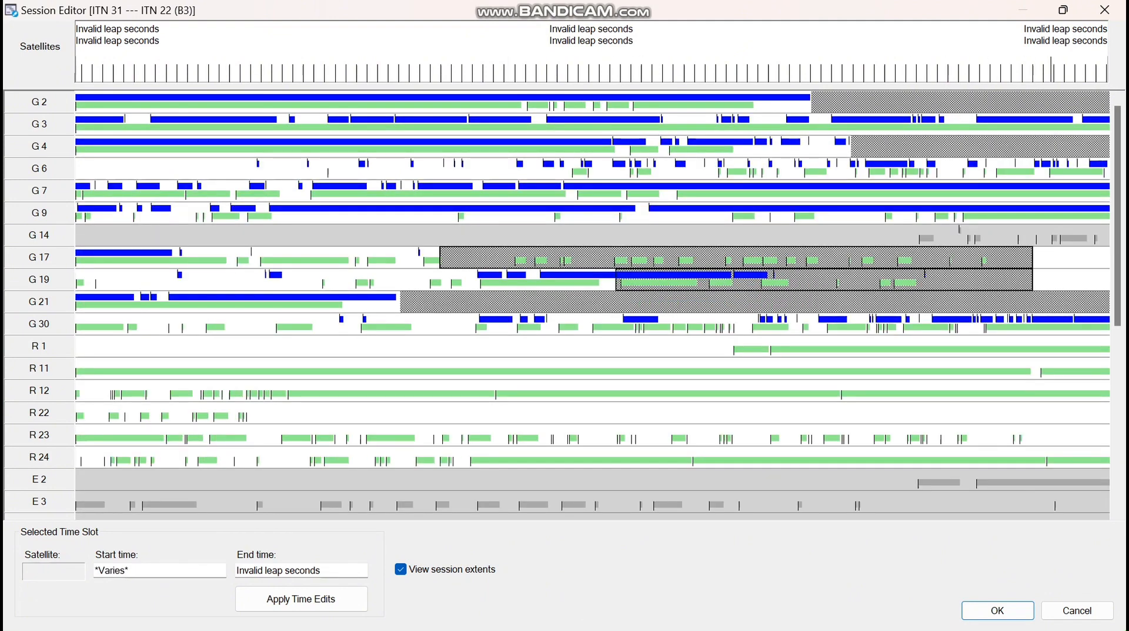
Remove the G 19 excluded time slot, then extend and add excluded spans on G 17
{"action": "right_click", "coordinate": [809, 279]}
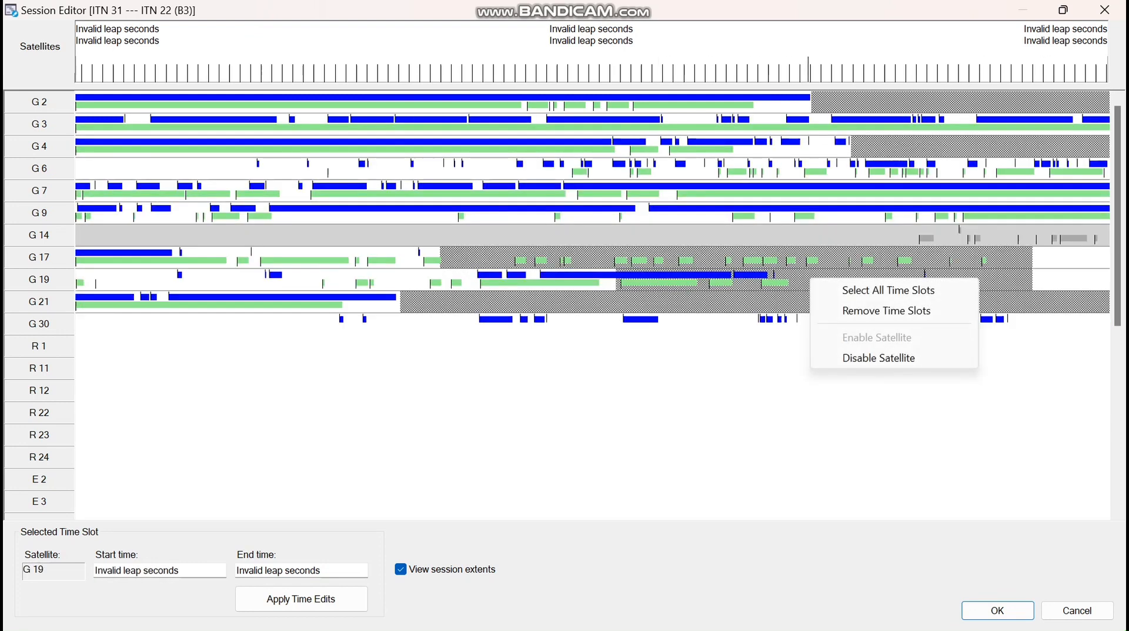
{"action": "left_click", "coordinate": [886, 310]}
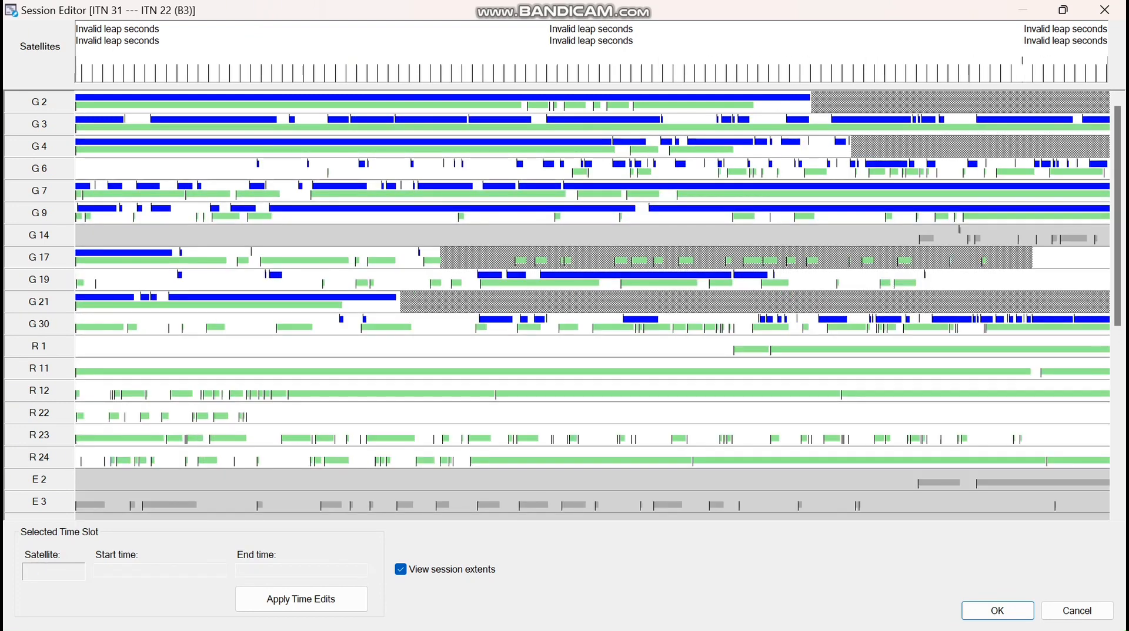
{"action": "left_click_drag", "start_coordinate": [1032, 257], "coordinate": [1104, 257]}
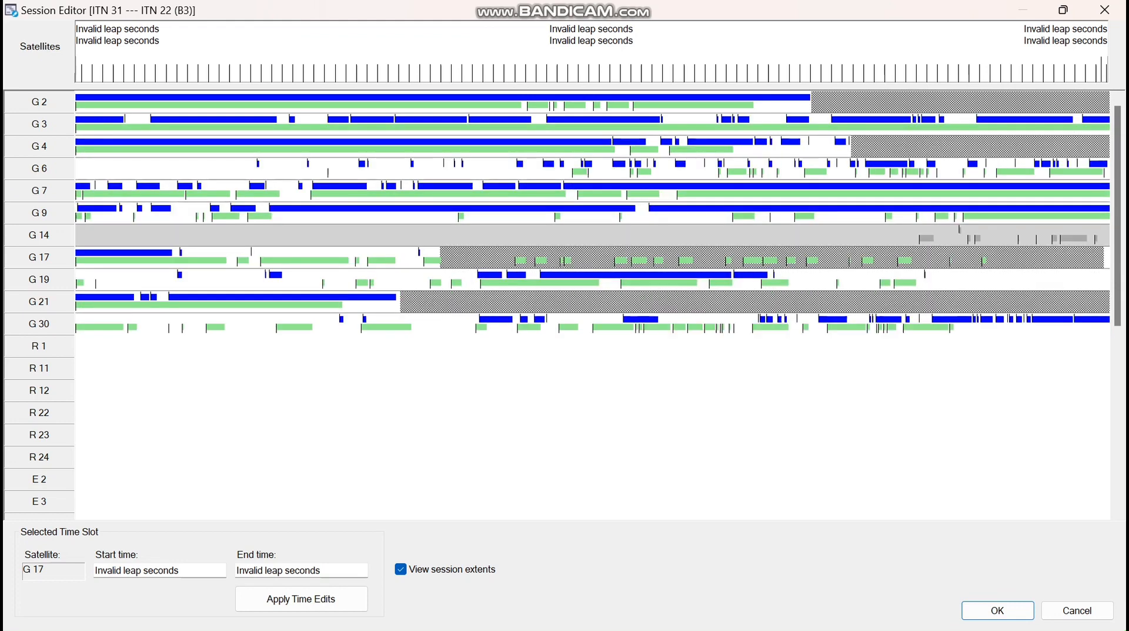
{"action": "left_click_drag", "start_coordinate": [345, 258], "coordinate": [422, 257]}
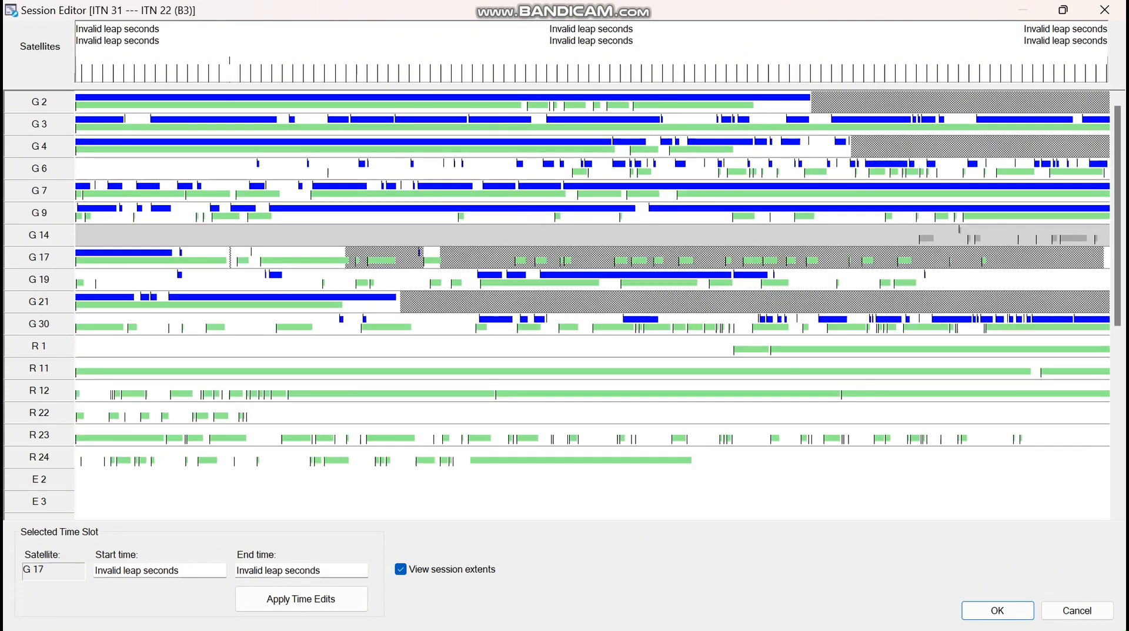
{"action": "left_click_drag", "start_coordinate": [230, 258], "coordinate": [258, 257]}
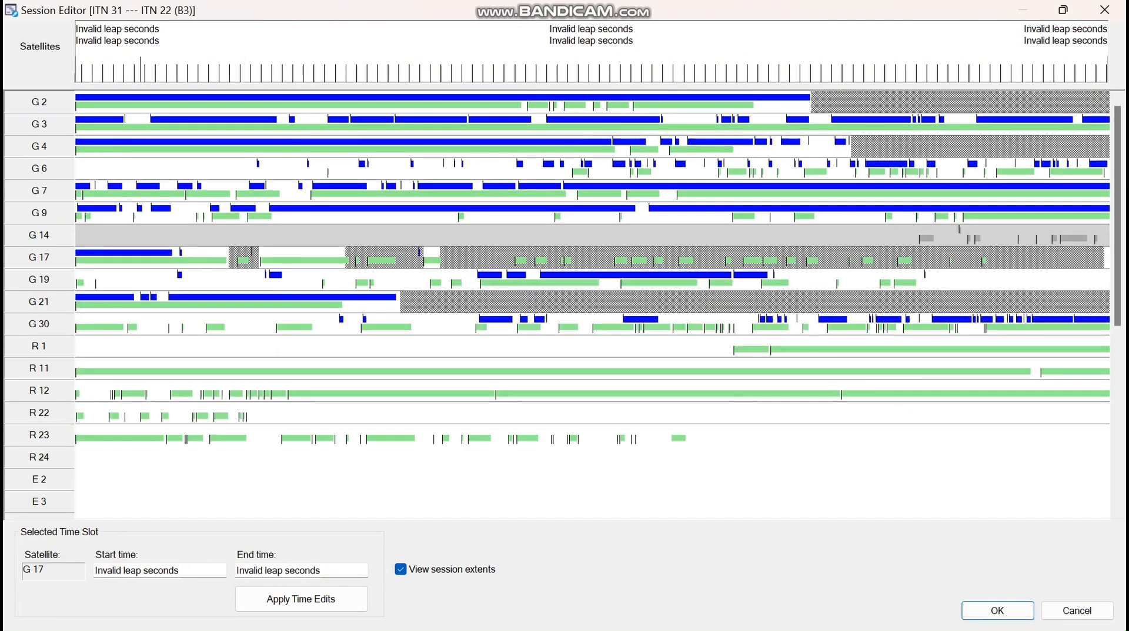
Exclude two early spans on G 30 and the first half of R 1
{"action": "left_click_drag", "start_coordinate": [142, 326], "coordinate": [333, 326]}
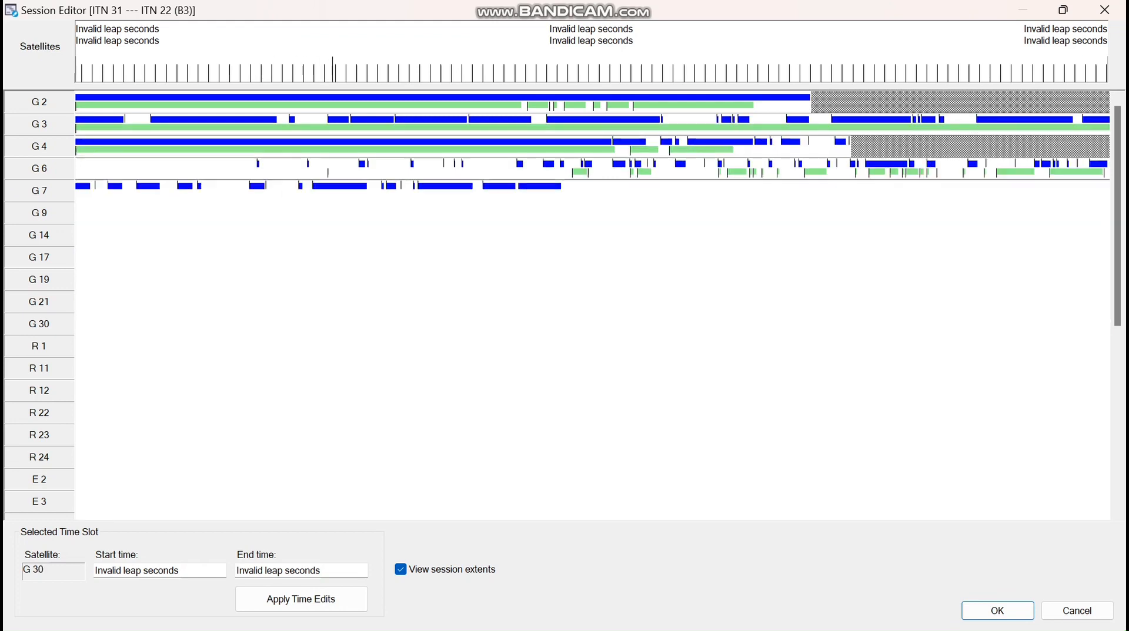
{"action": "left_click_drag", "start_coordinate": [411, 326], "coordinate": [472, 327]}
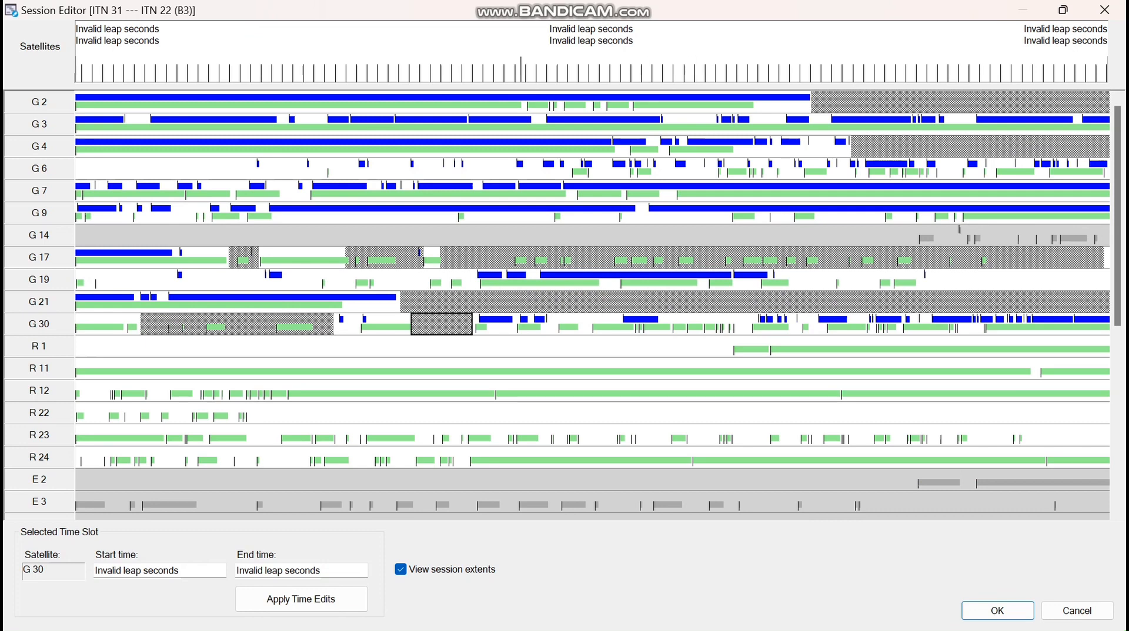
{"action": "left_click", "coordinate": [79, 347]}
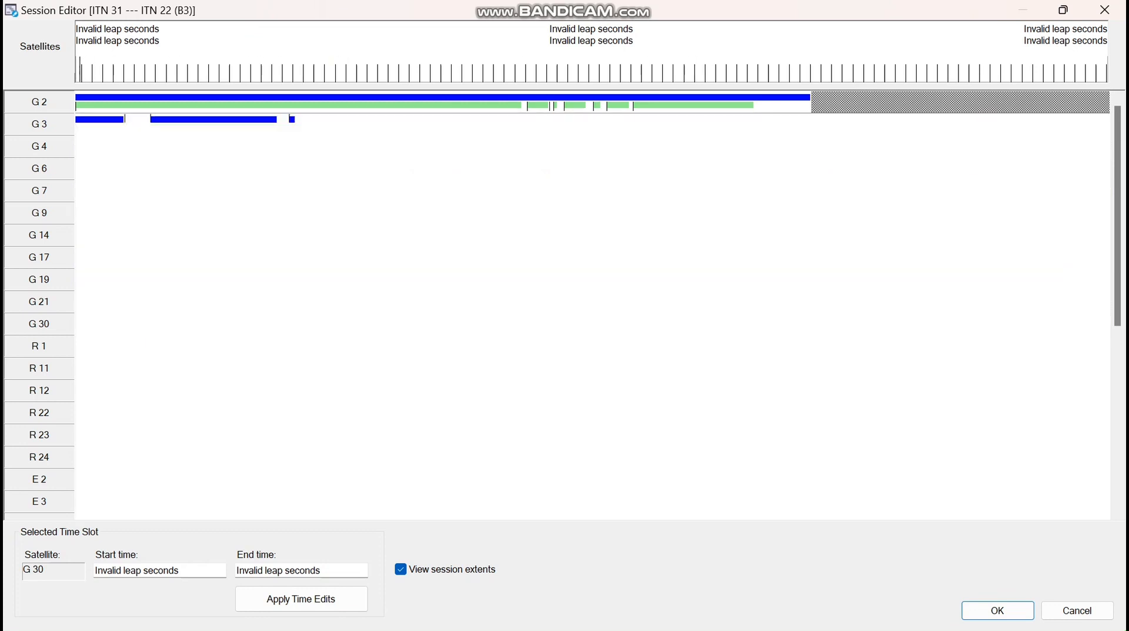
{"action": "left_click_drag", "start_coordinate": [80, 347], "coordinate": [730, 347]}
{"action": "right_click", "coordinate": [661, 372]}
{"action": "left_click", "coordinate": [729, 403]}
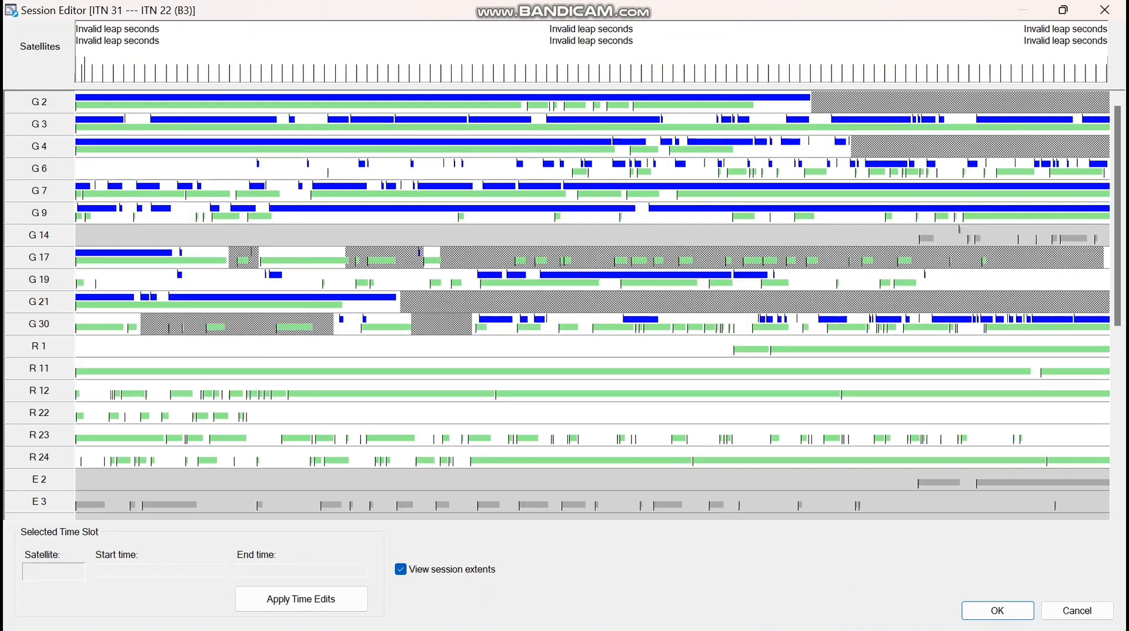
{"action": "left_click_drag", "start_coordinate": [85, 345], "coordinate": [730, 345]}
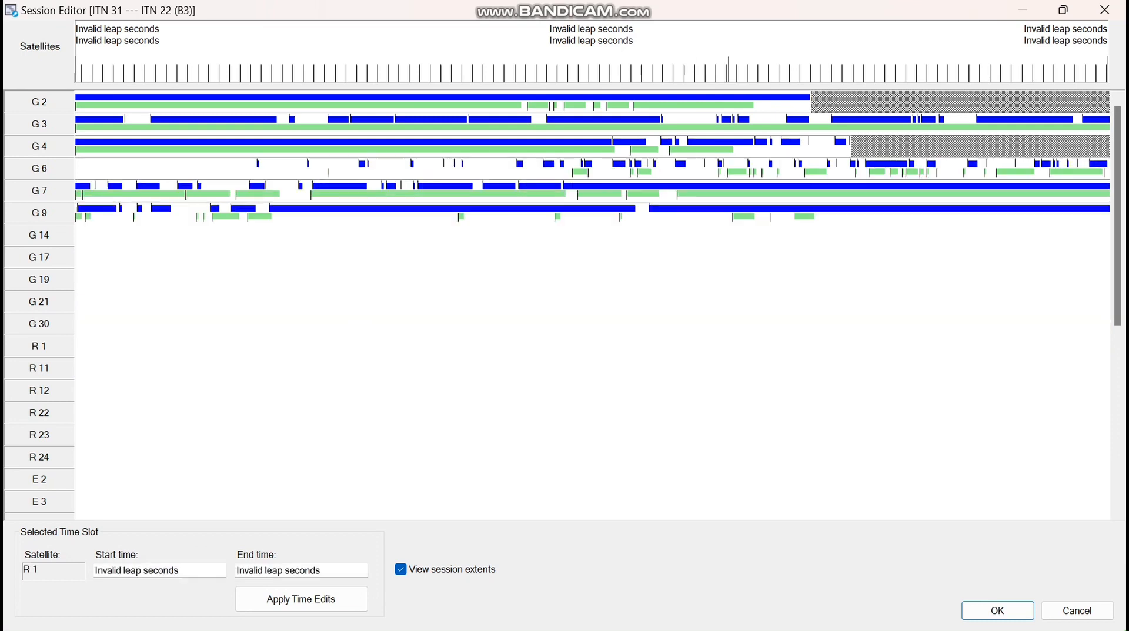
Disable satellite R 22 and exclude several R 23 stretches, including its long later half
{"action": "scroll", "coordinate": [746, 346], "scroll_direction": "down", "scroll_amount": 1}
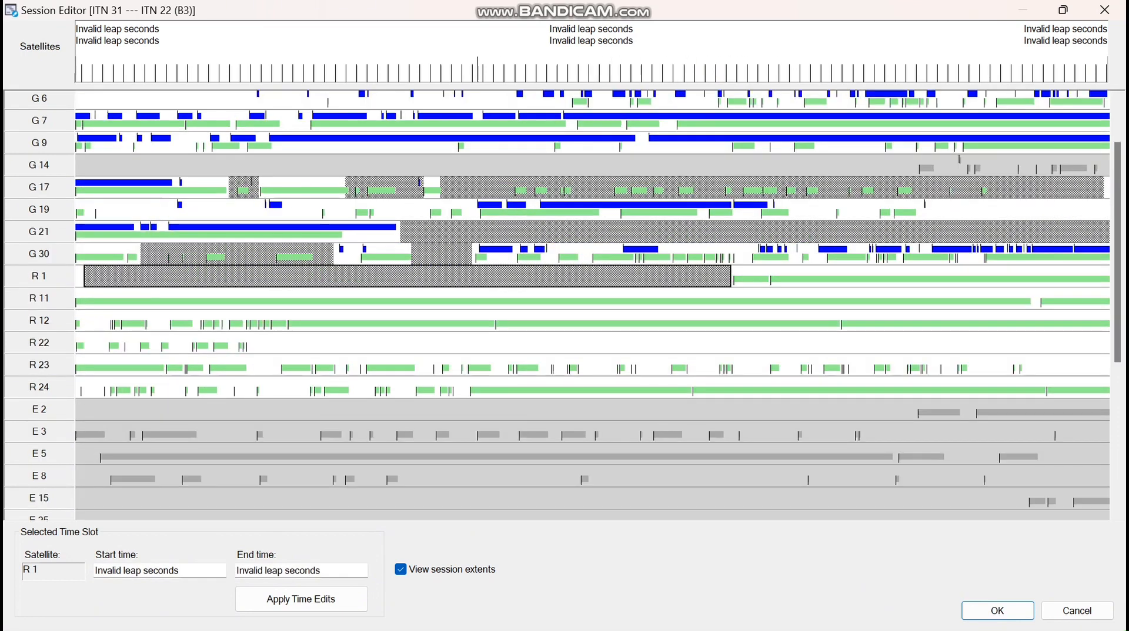
{"action": "left_click", "coordinate": [39, 343]}
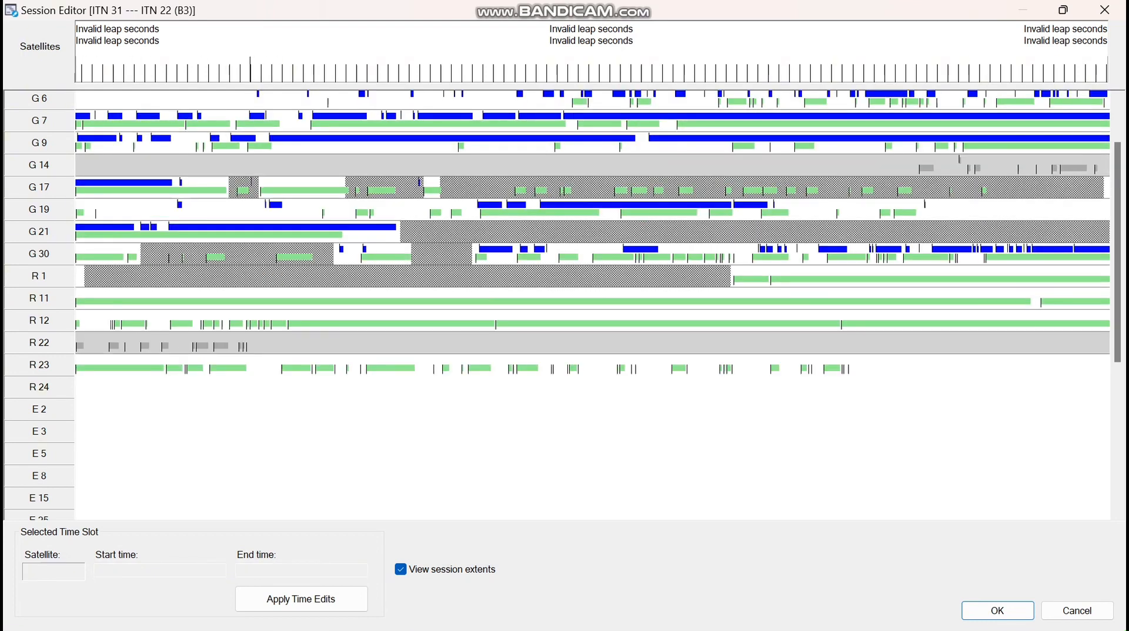
{"action": "left_click", "coordinate": [279, 368]}
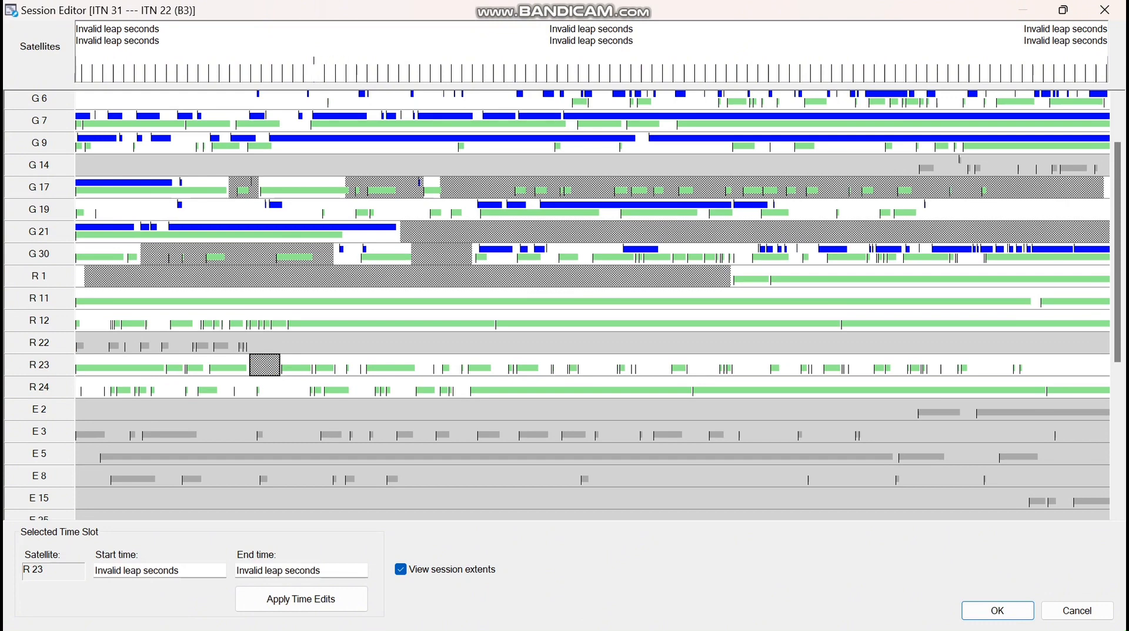
{"action": "left_click_drag", "start_coordinate": [330, 366], "coordinate": [368, 366]}
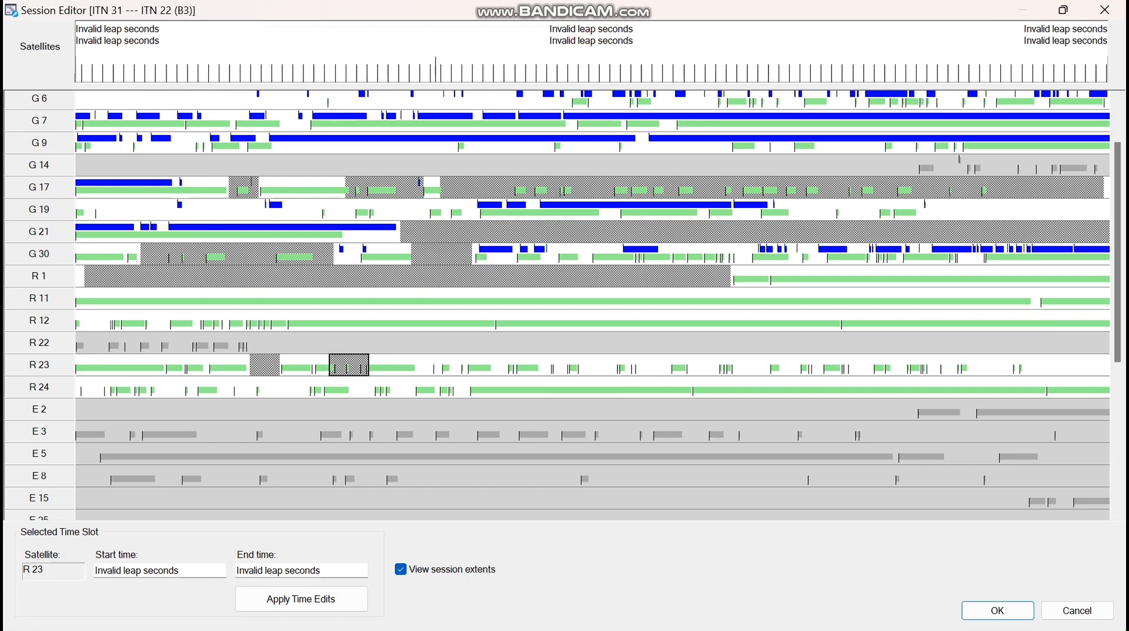
{"action": "mouse_move", "coordinate": [418, 365]}
{"action": "left_mouse_down"}
{"action": "mouse_move", "coordinate": [524, 366]}
{"action": "mouse_move", "coordinate": [520, 379]}
{"action": "mouse_move", "coordinate": [543, 360]}
{"action": "mouse_move", "coordinate": [1109, 366]}
{"action": "left_mouse_up"}
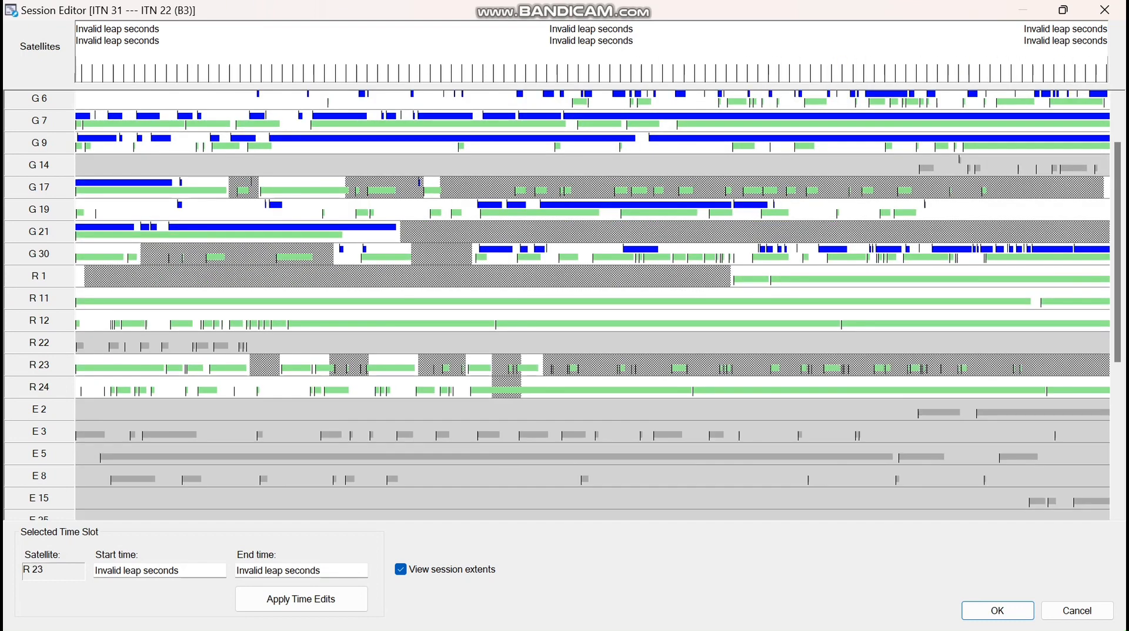
Exclude two short pieces of C 06 data
{"action": "scroll", "coordinate": [588, 306], "scroll_direction": "down", "scroll_amount": 5}
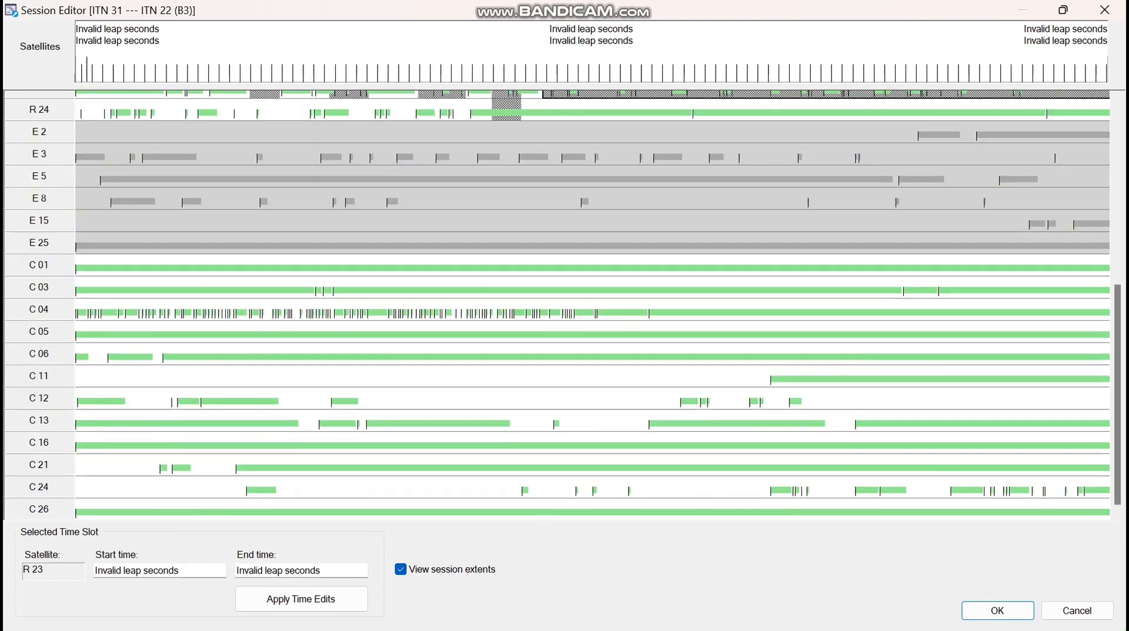
{"action": "left_click", "coordinate": [92, 354]}
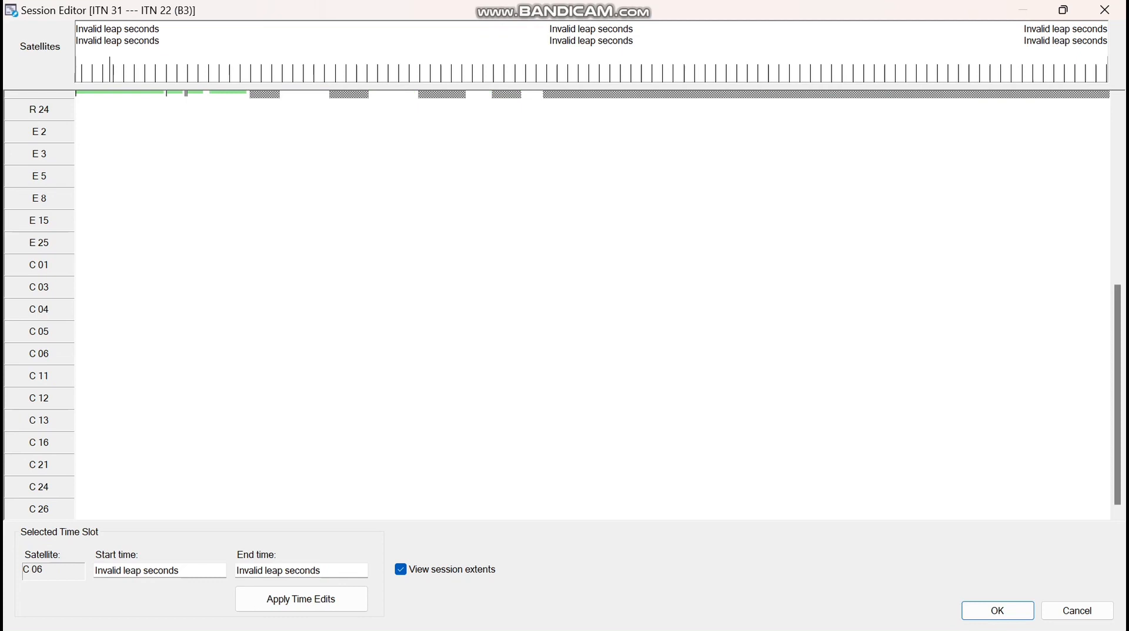
{"action": "left_click", "coordinate": [158, 354]}
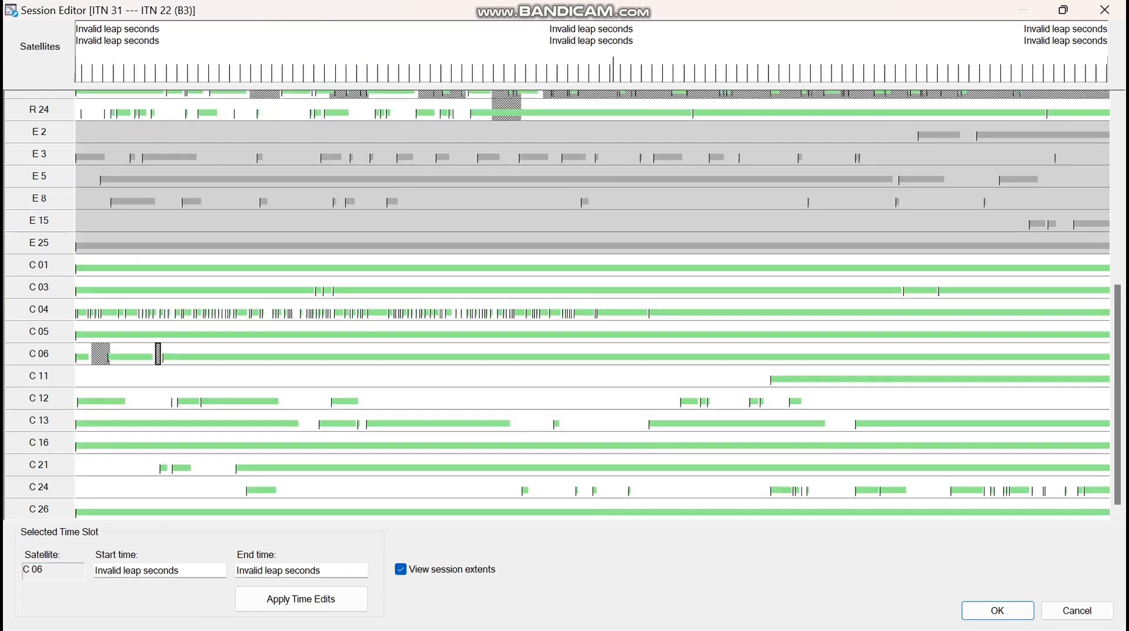
Exclude the first two-thirds of C 11 and two stretches of C 12
{"action": "left_click_drag", "start_coordinate": [82, 374], "coordinate": [762, 374]}
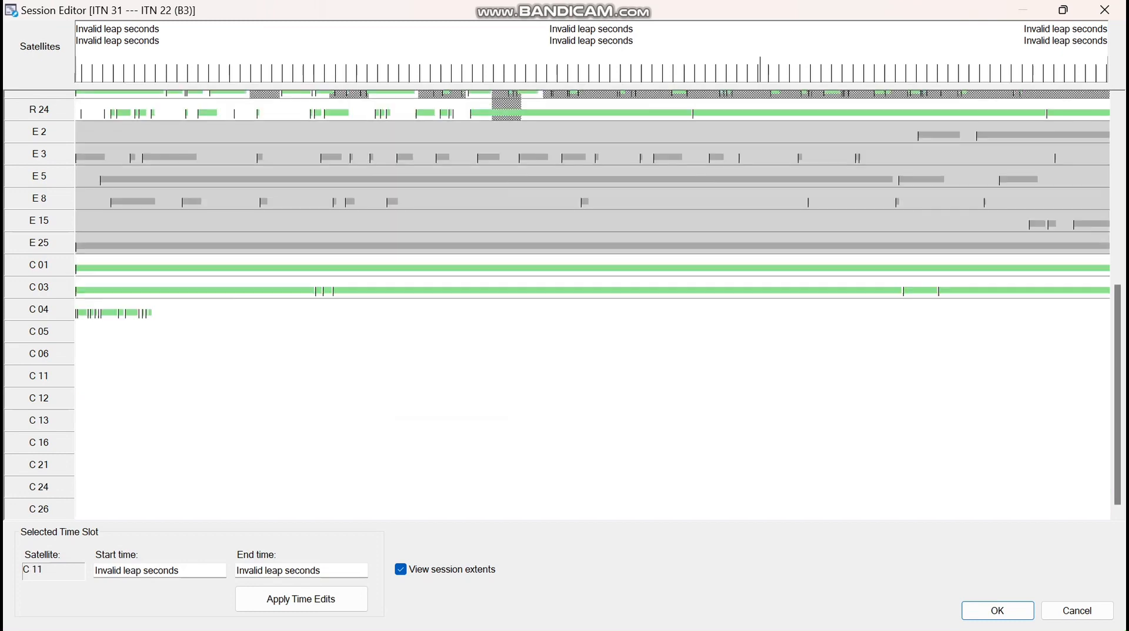
{"action": "left_click_drag", "start_coordinate": [127, 402], "coordinate": [181, 401]}
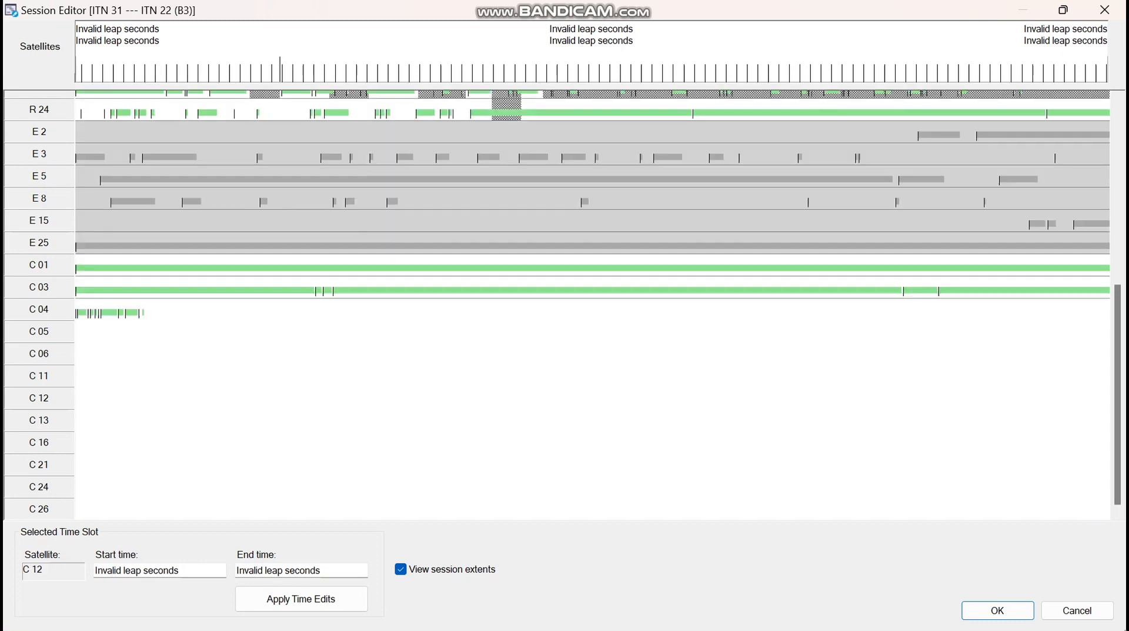
{"action": "left_click_drag", "start_coordinate": [278, 399], "coordinate": [679, 400]}
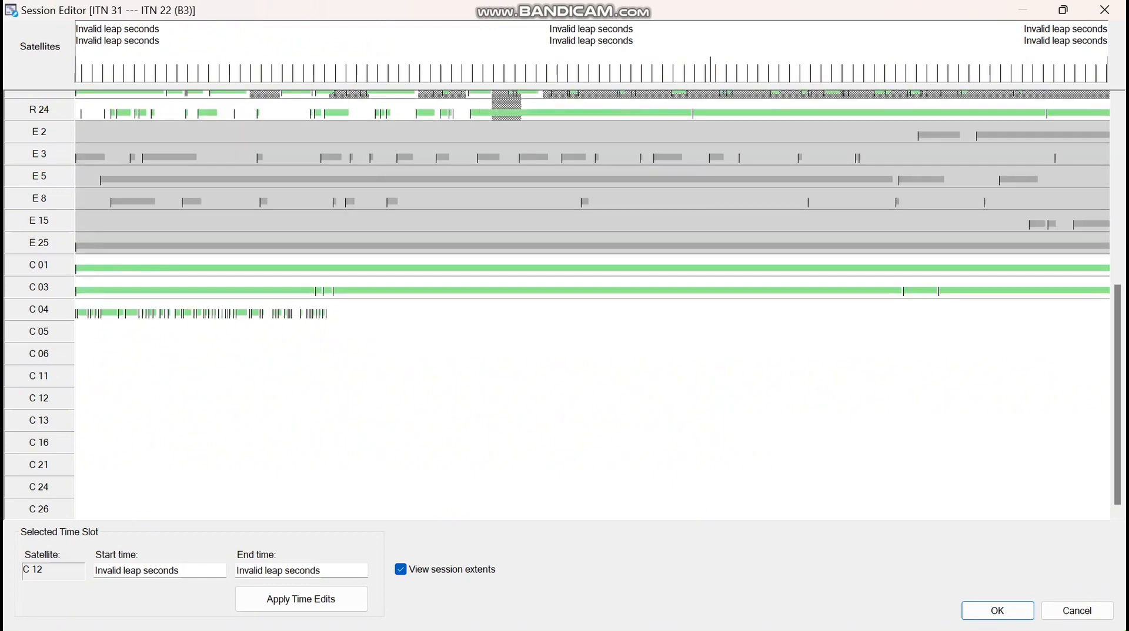
Remove the stray C 12/C 13 slot and redraw C 12's late exclusions to the session end
{"action": "mouse_move", "coordinate": [712, 397]}
{"action": "left_mouse_down"}
{"action": "mouse_move", "coordinate": [1109, 397]}
{"action": "mouse_move", "coordinate": [1110, 425]}
{"action": "left_mouse_up"}
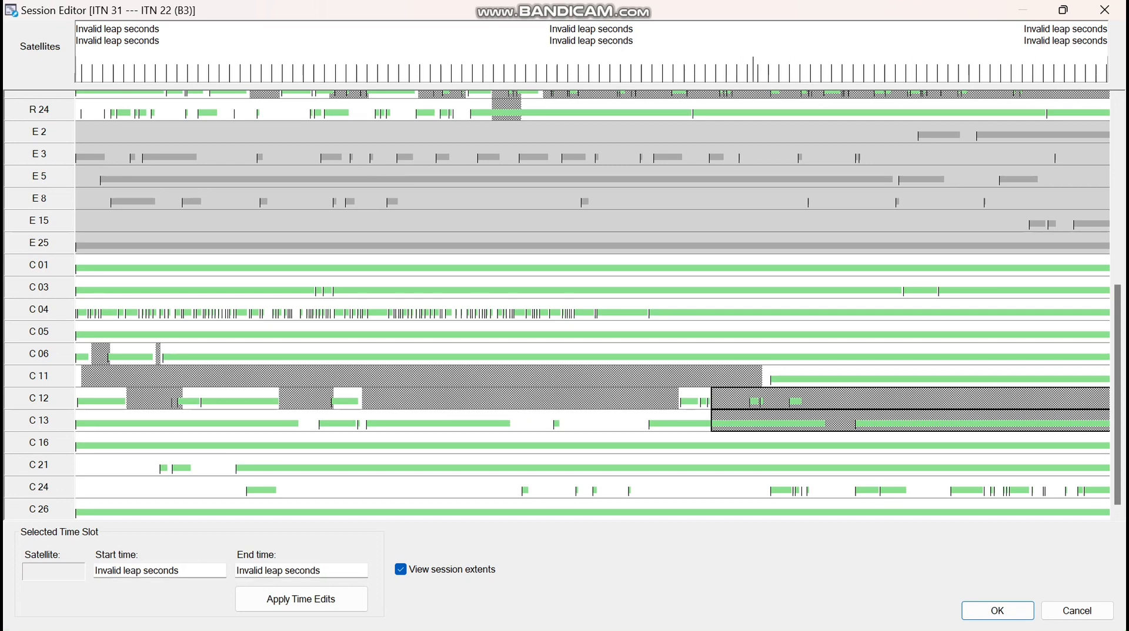
{"action": "right_click", "coordinate": [912, 424]}
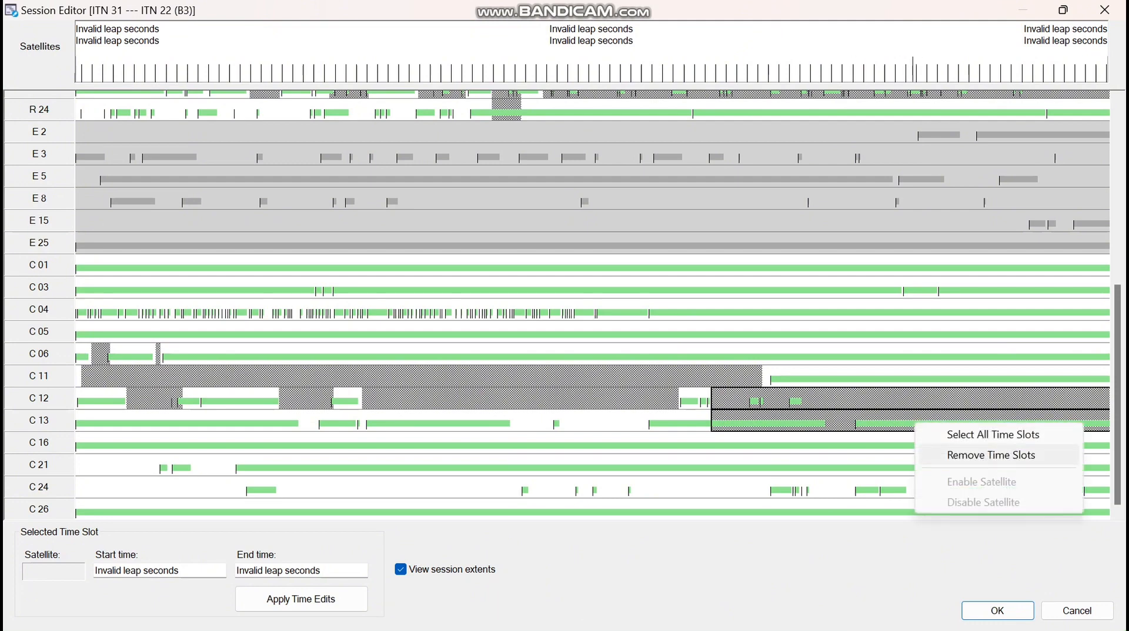
{"action": "left_click", "coordinate": [941, 455]}
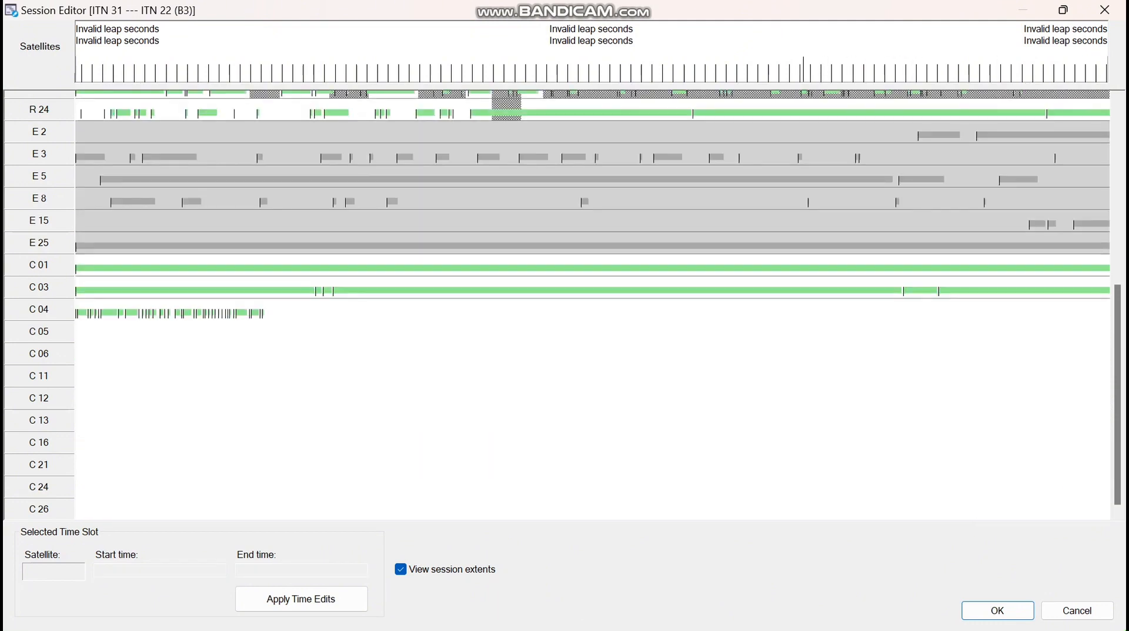
{"action": "left_click_drag", "start_coordinate": [804, 401], "coordinate": [1104, 402]}
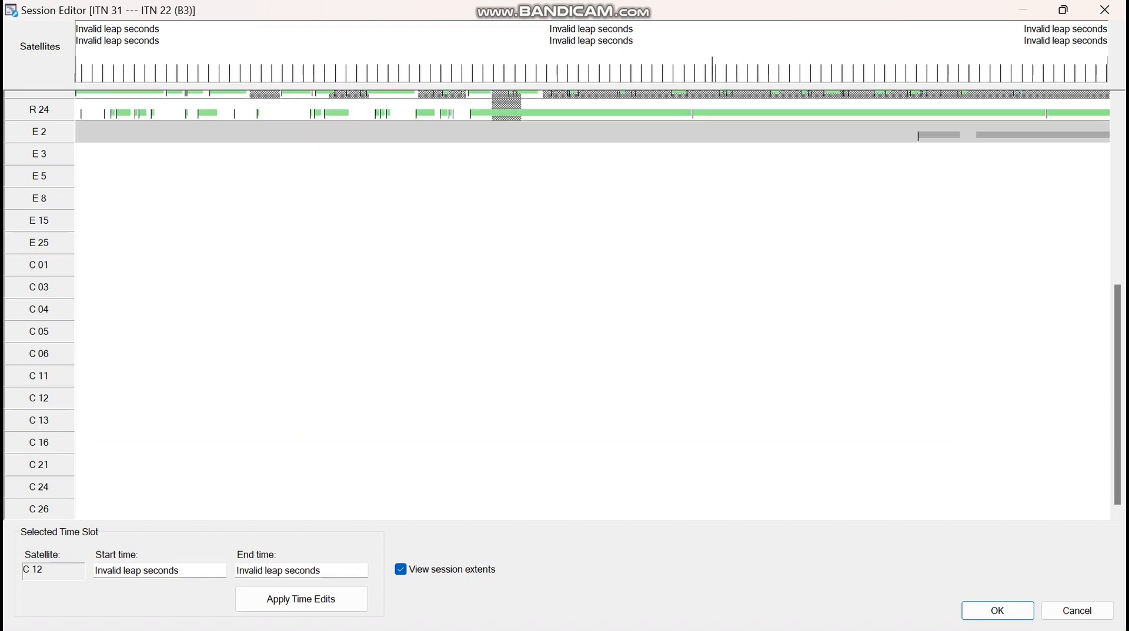
{"action": "left_click_drag", "start_coordinate": [712, 401], "coordinate": [790, 402]}
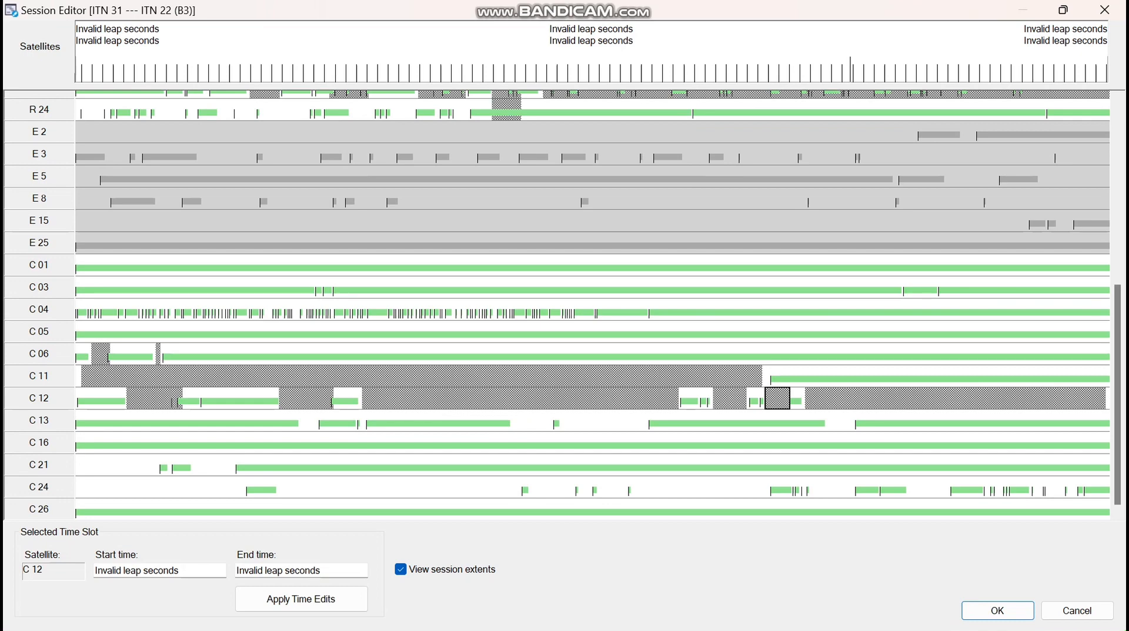
Exclude the end of G 19's observations and two stretches of C 13
{"action": "scroll", "coordinate": [588, 303], "scroll_direction": "up", "scroll_amount": 5}
{"action": "scroll", "coordinate": [785, 303], "scroll_direction": "up", "scroll_amount": 2}
{"action": "left_click_drag", "start_coordinate": [786, 280], "coordinate": [1112, 281]}
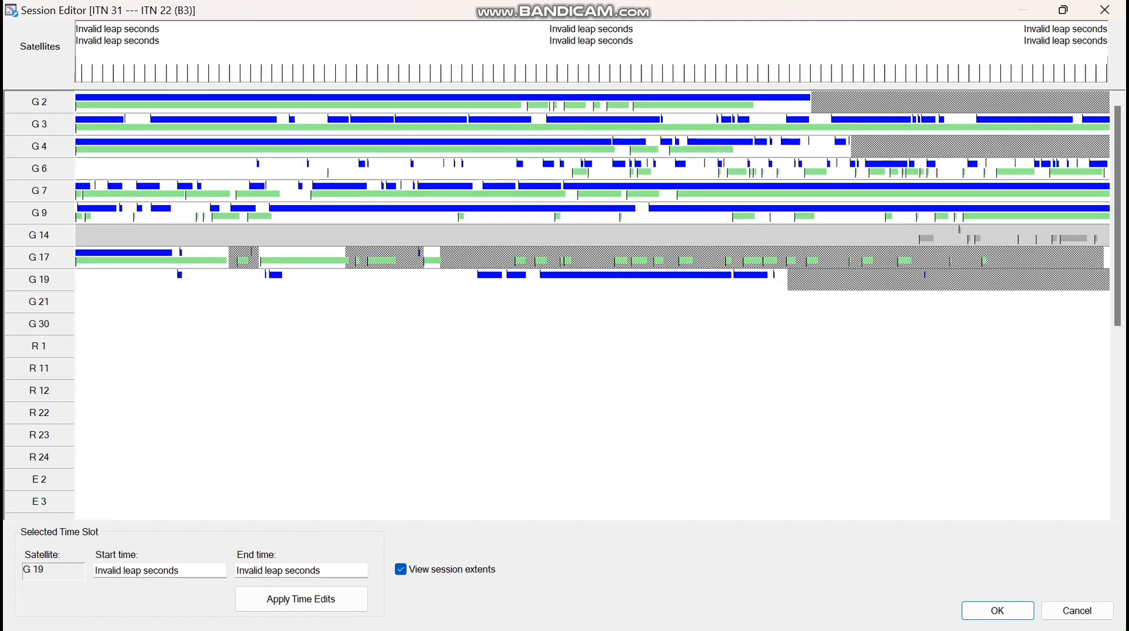
{"action": "scroll", "coordinate": [661, 302], "scroll_direction": "down", "scroll_amount": 4}
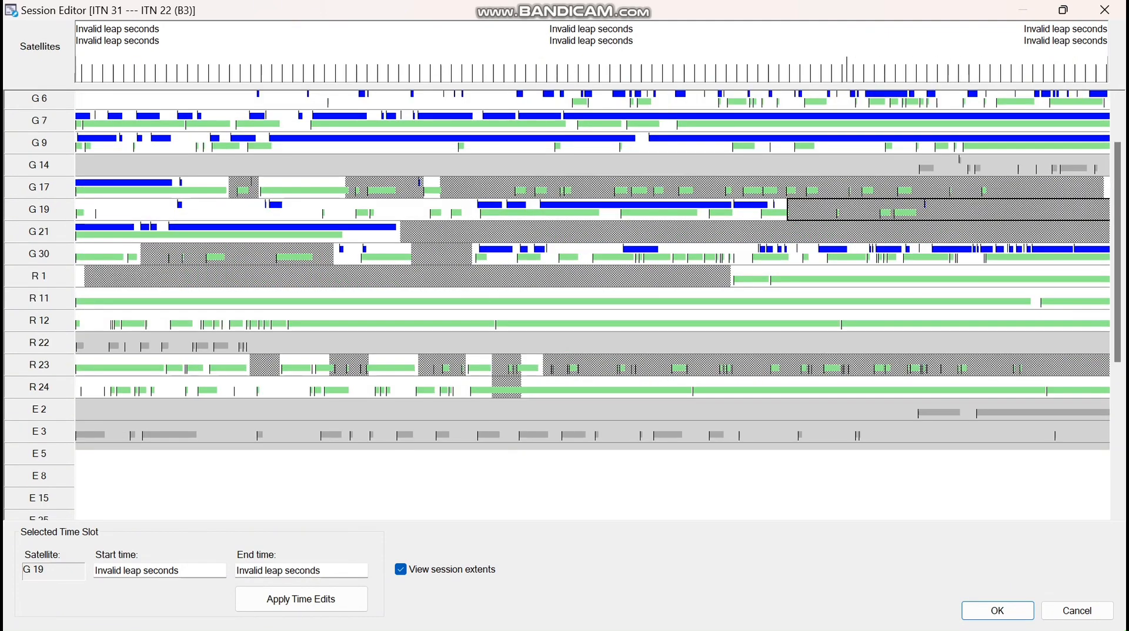
{"action": "scroll", "coordinate": [592, 303], "scroll_direction": "down", "scroll_amount": 1}
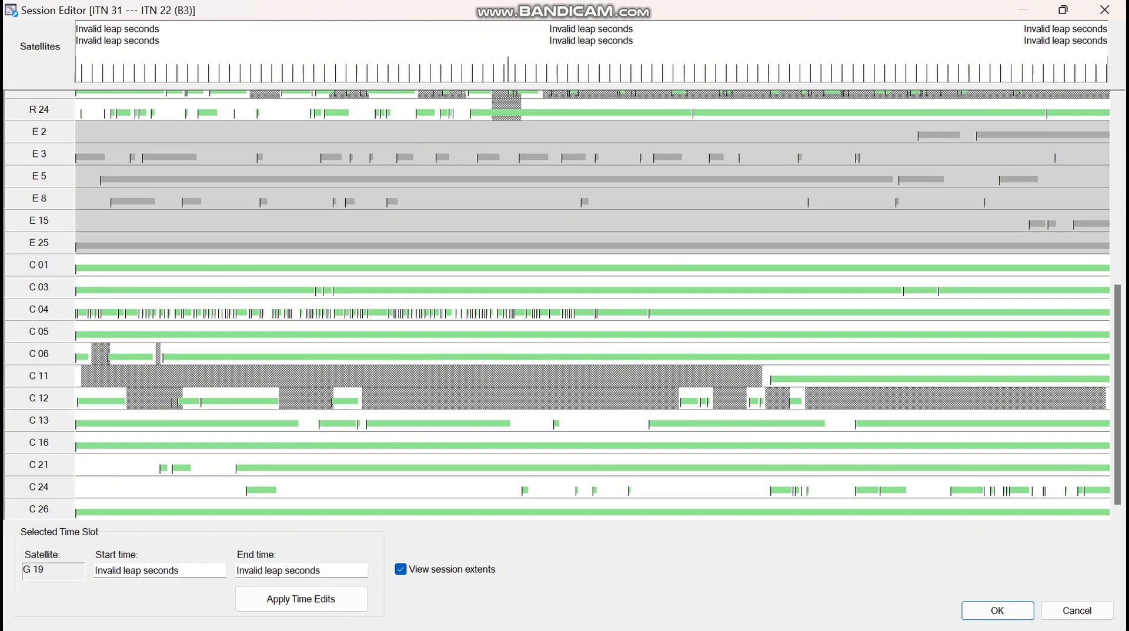
{"action": "left_click_drag", "start_coordinate": [513, 420], "coordinate": [646, 420]}
{"action": "left_click_drag", "start_coordinate": [827, 419], "coordinate": [852, 420]}
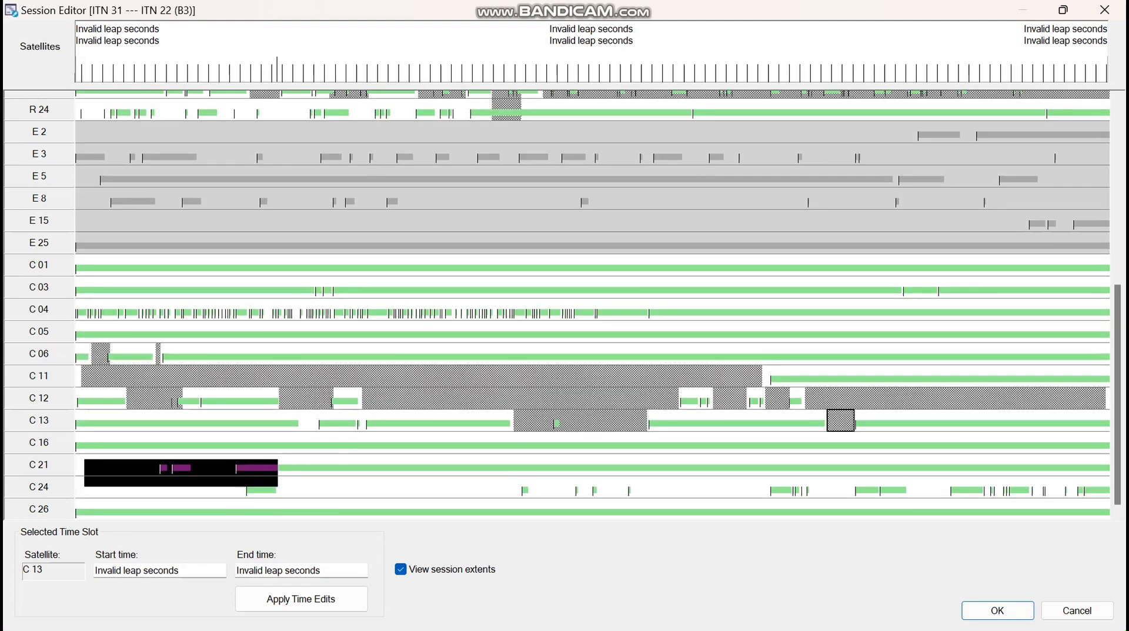
Exclude the start of C 21 and disable satellite C 24 entirely
{"action": "left_click_drag", "start_coordinate": [233, 471], "coordinate": [235, 471]}
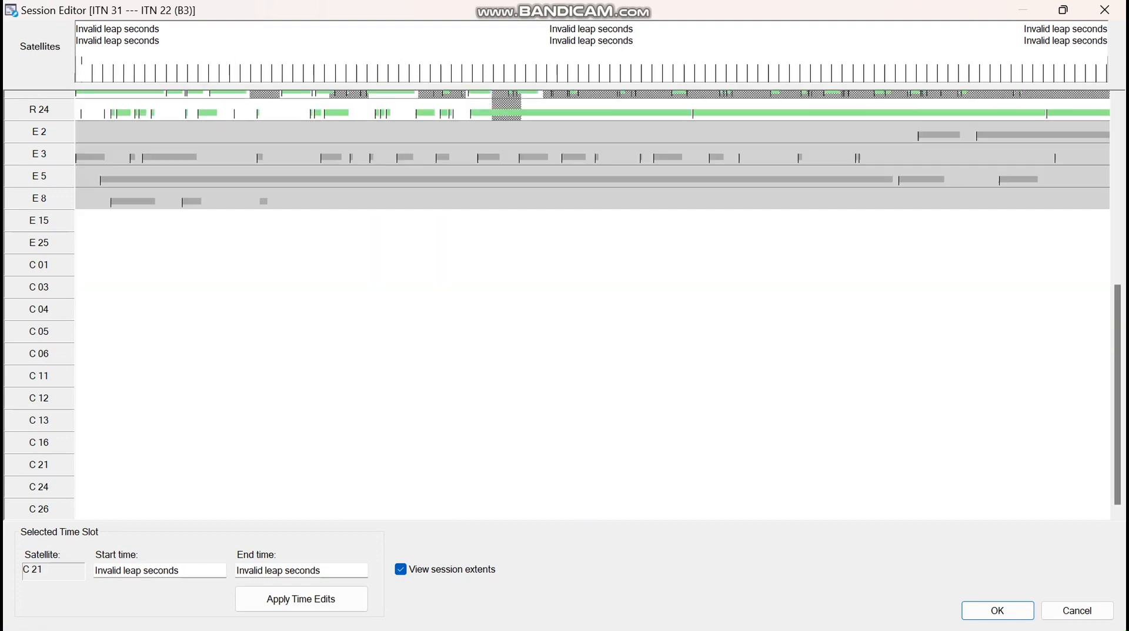
{"action": "mouse_move", "coordinate": [81, 481]}
{"action": "left_mouse_down"}
{"action": "mouse_move", "coordinate": [945, 518]}
{"action": "mouse_move", "coordinate": [1001, 519]}
{"action": "mouse_move", "coordinate": [964, 519]}
{"action": "mouse_move", "coordinate": [999, 500]}
{"action": "mouse_move", "coordinate": [981, 488]}
{"action": "mouse_move", "coordinate": [1109, 486]}
{"action": "left_mouse_up"}
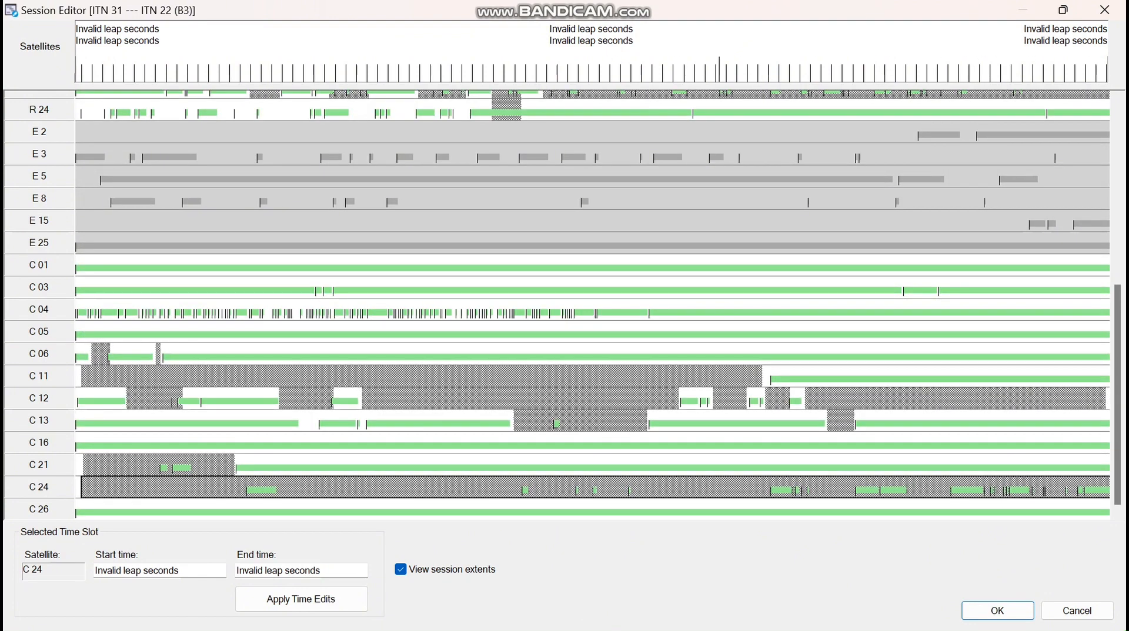
{"action": "left_click", "coordinate": [39, 487]}
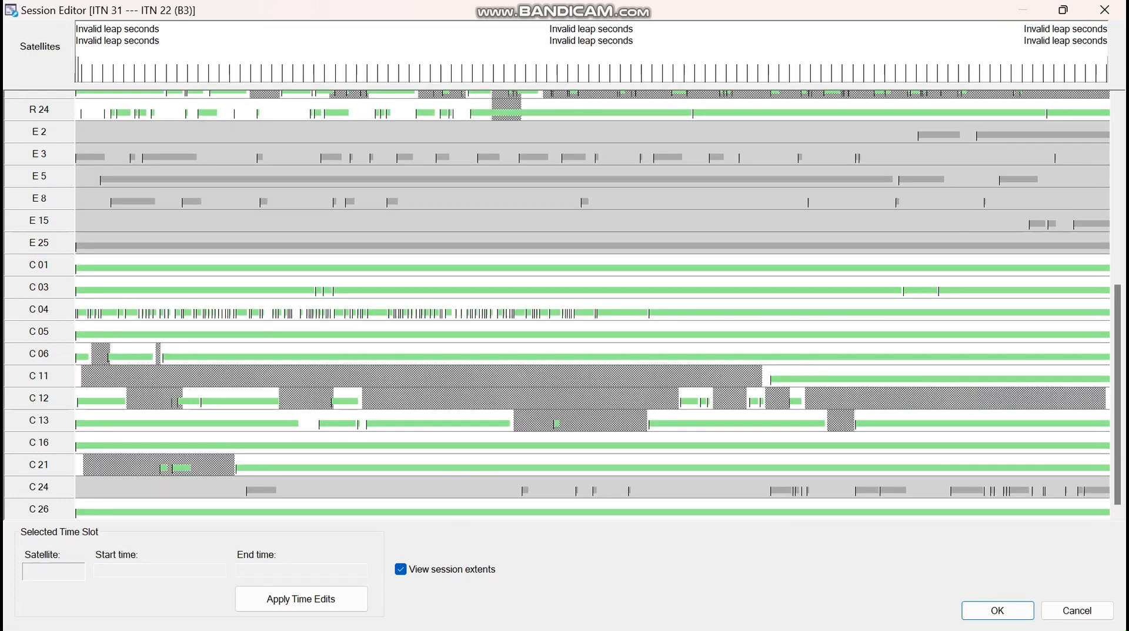
{"action": "scroll", "coordinate": [588, 299], "scroll_direction": "up", "scroll_amount": 6}
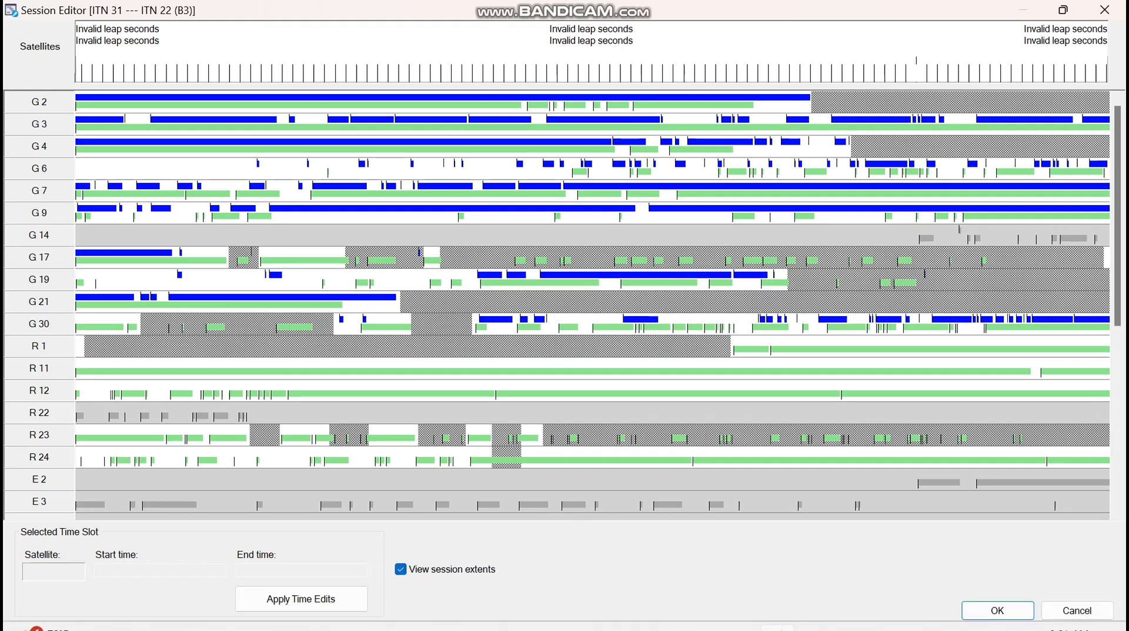
Apply the session edits, reprocess and save ITN 31 — ITN 22 as Fixed, then select everything
{"action": "left_click", "coordinate": [997, 611]}
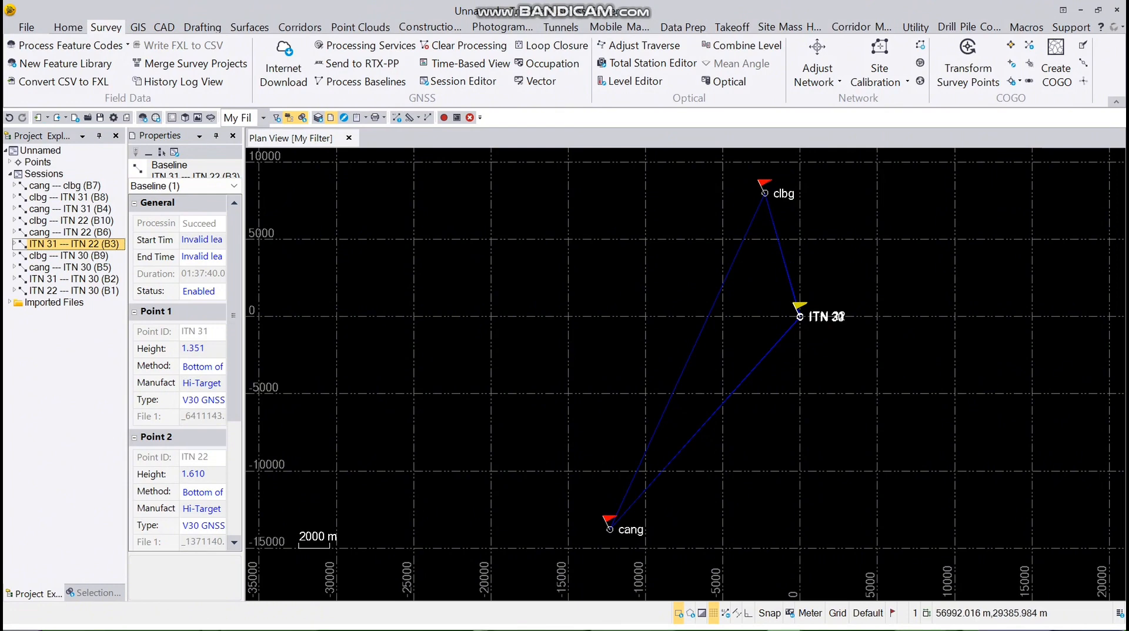
{"action": "right_click", "coordinate": [100, 243]}
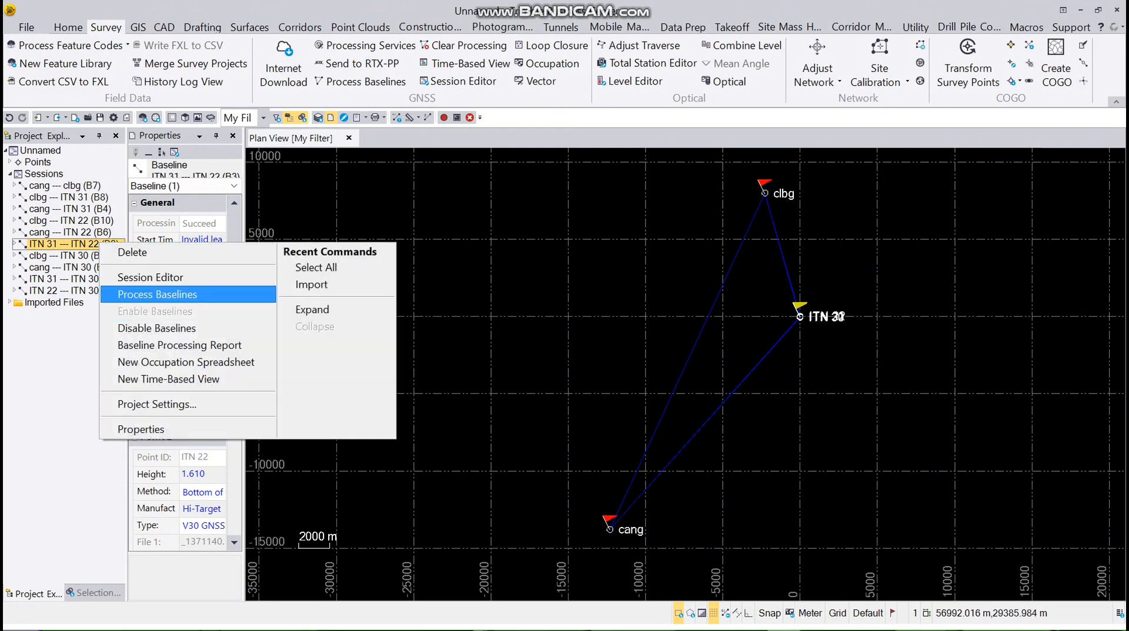
{"action": "left_click", "coordinate": [158, 294]}
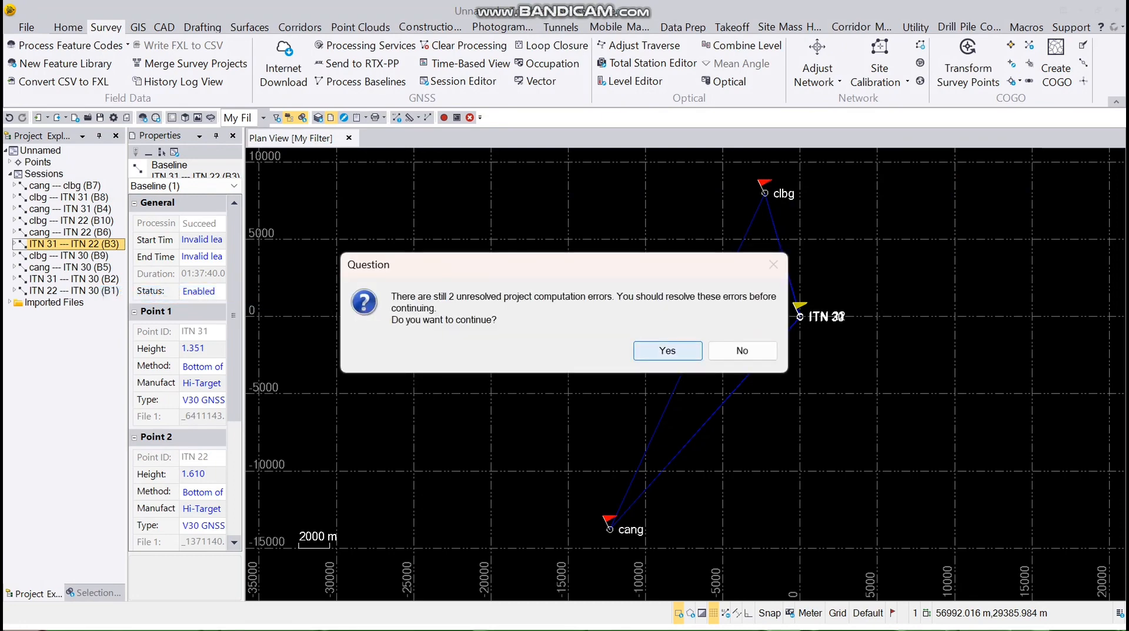
{"action": "left_click", "coordinate": [667, 351]}
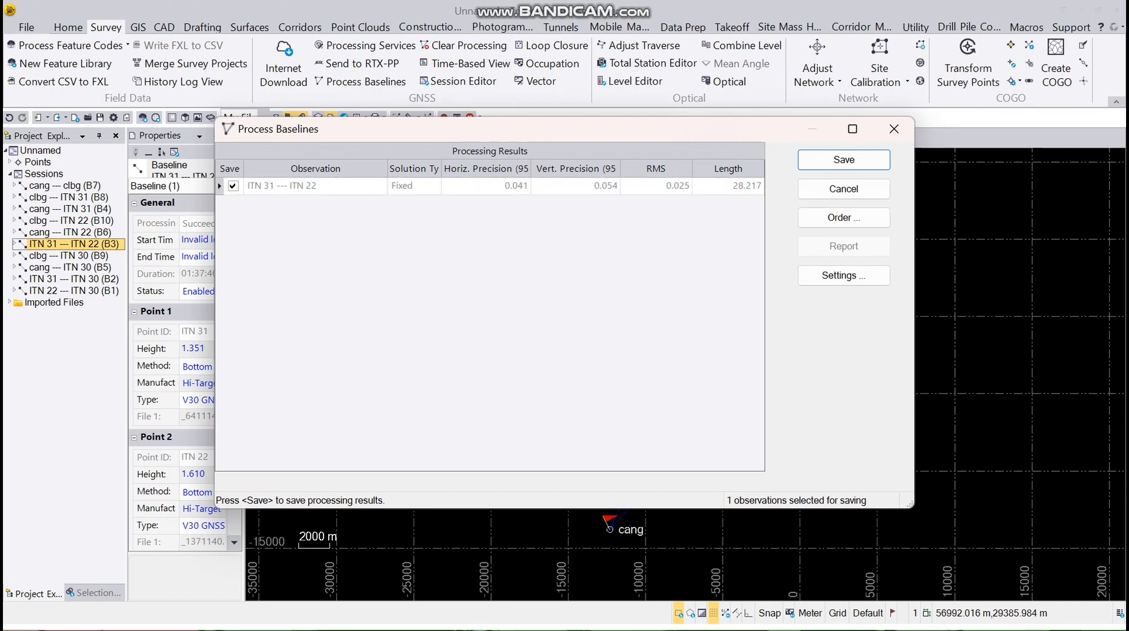
{"action": "key", "text": "Return"}
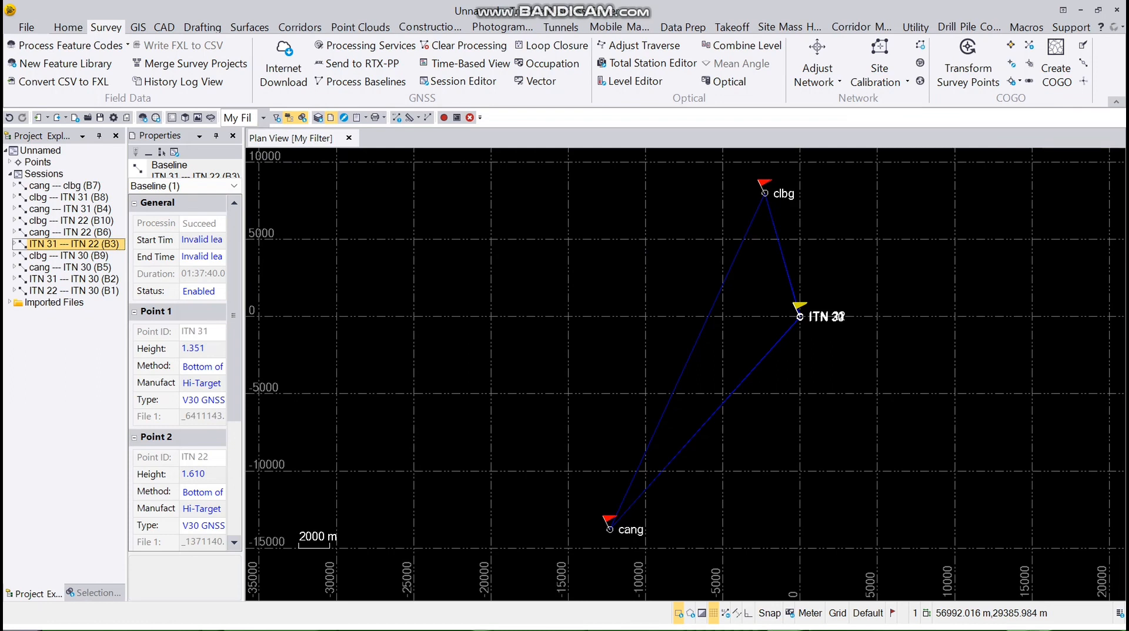
{"action": "key", "text": "ctrl+a"}
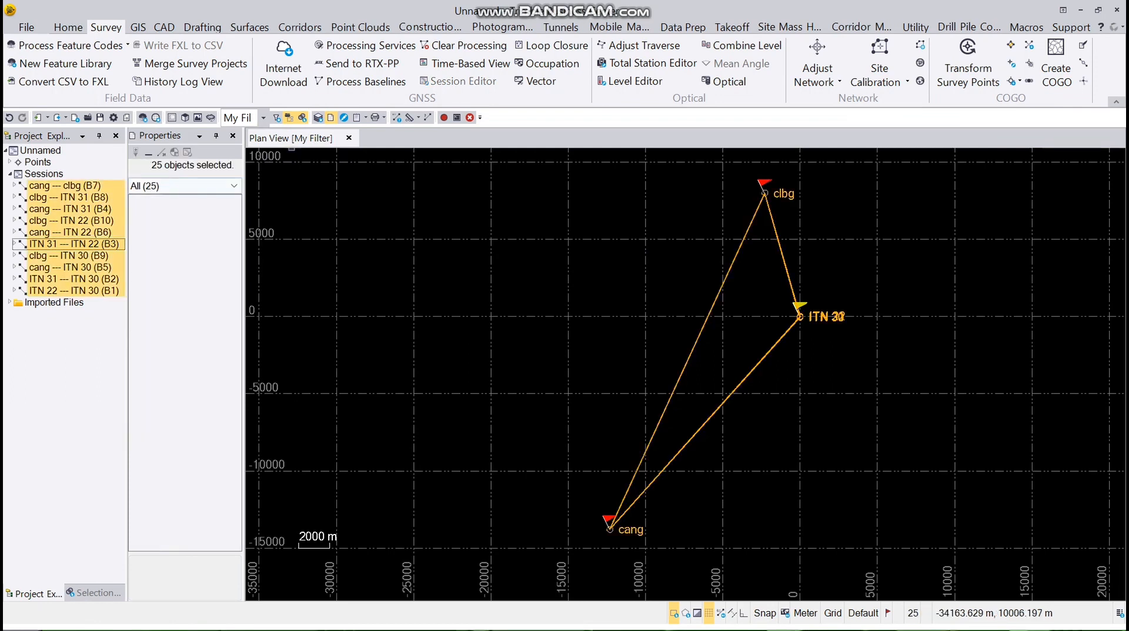
Process all ten selected baselines despite unresolved errors and save the Fixed results
{"action": "left_click", "coordinate": [360, 81]}
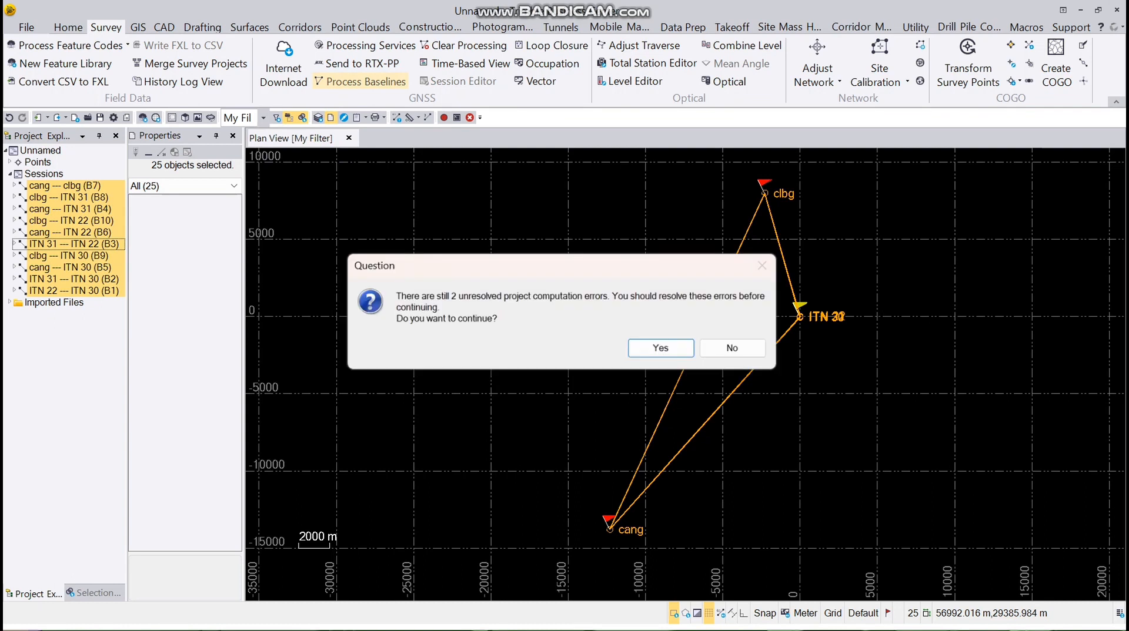
{"action": "left_click", "coordinate": [658, 348]}
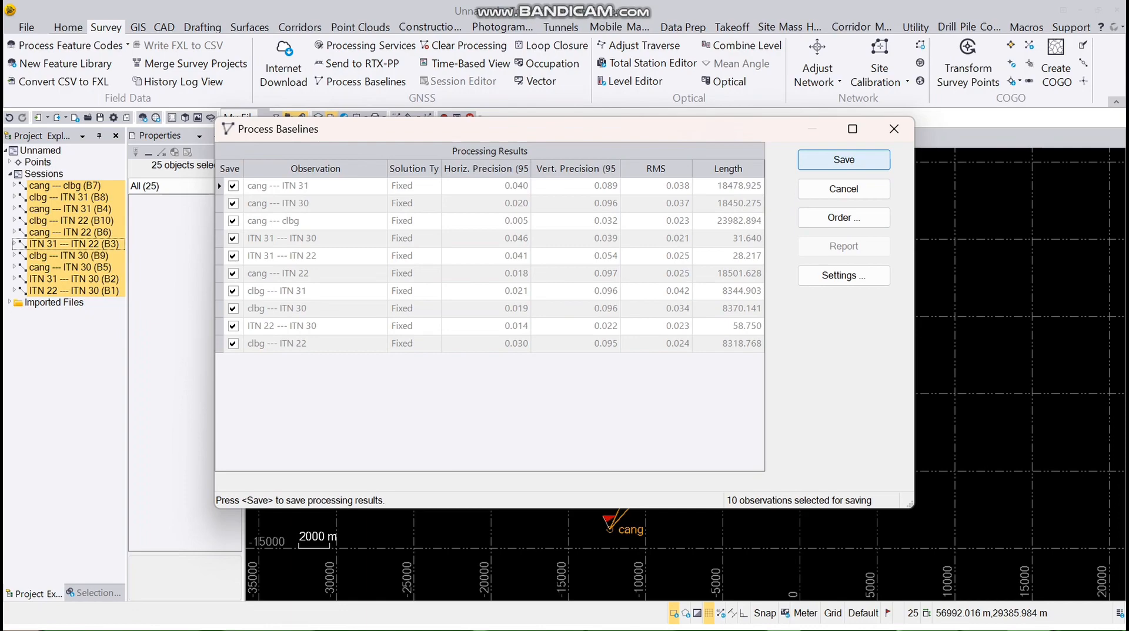
{"action": "left_click", "coordinate": [844, 159]}
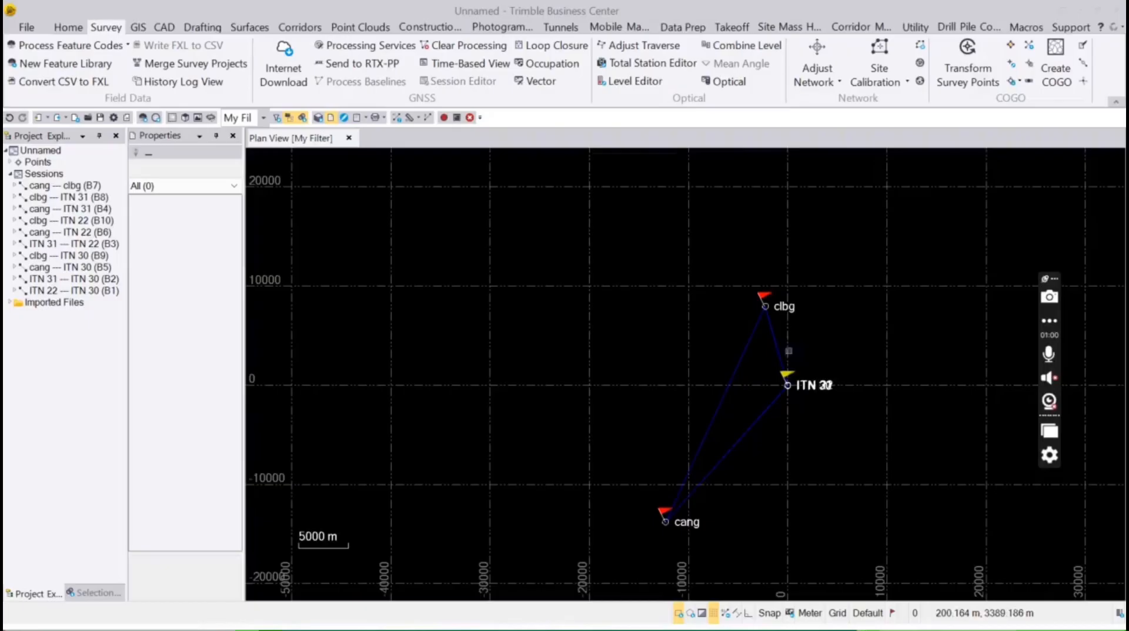
Add a coordinate to clbg with northing and elevation set to Control Quality
{"action": "scroll", "coordinate": [782, 313], "scroll_direction": "up", "scroll_amount": 3}
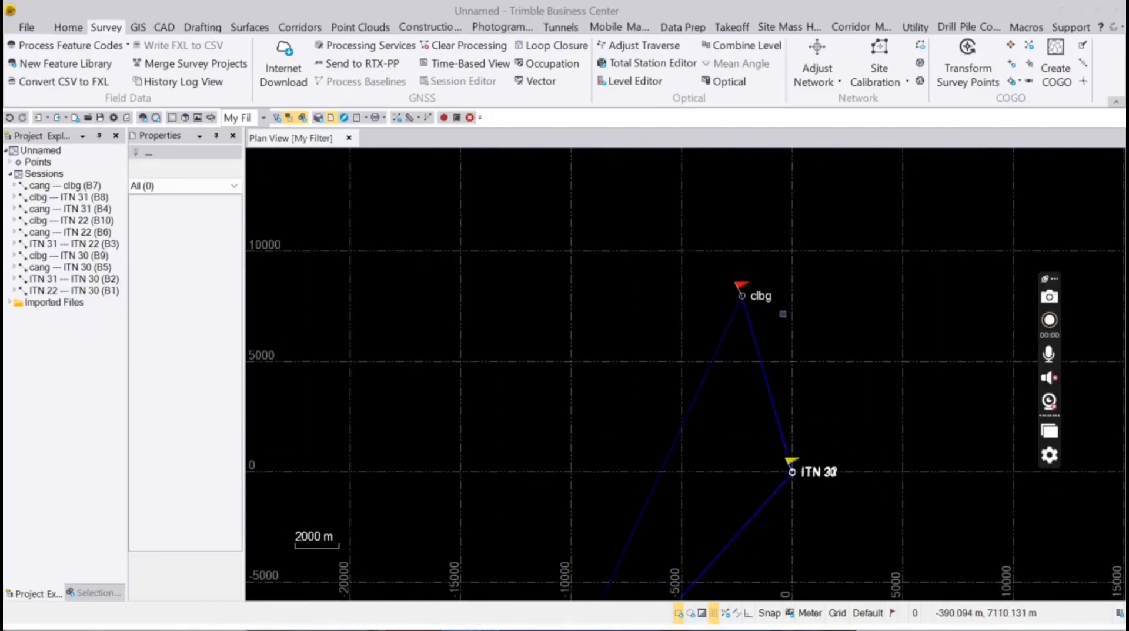
{"action": "scroll", "coordinate": [711, 268], "scroll_direction": "up", "scroll_amount": 5}
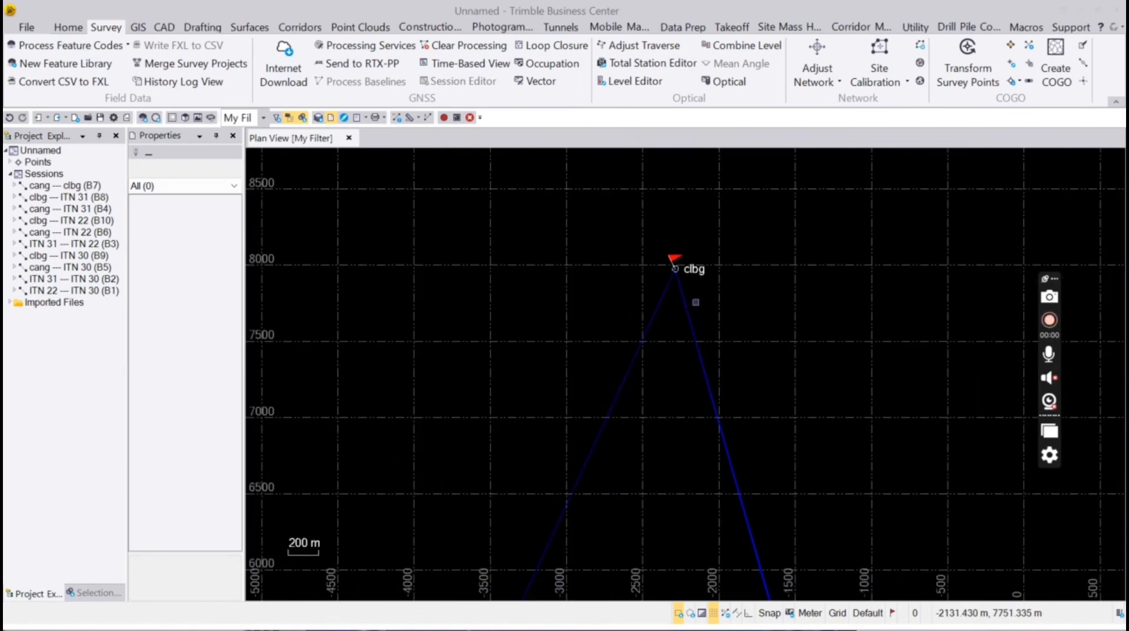
{"action": "scroll", "coordinate": [631, 309], "scroll_direction": "up", "scroll_amount": 4}
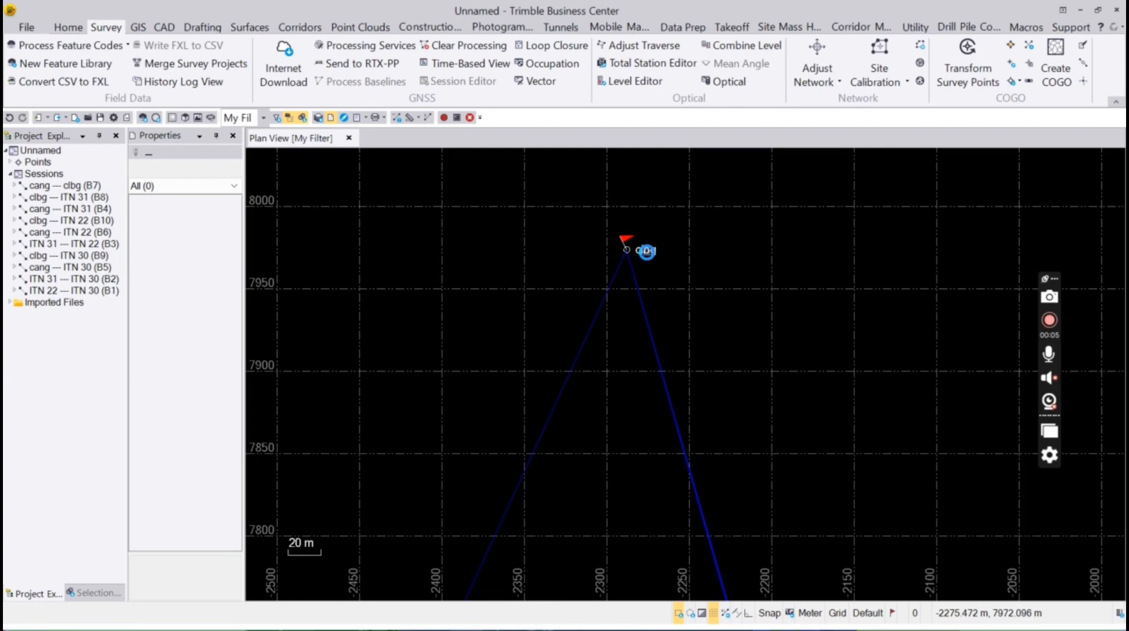
{"action": "left_click", "coordinate": [646, 252]}
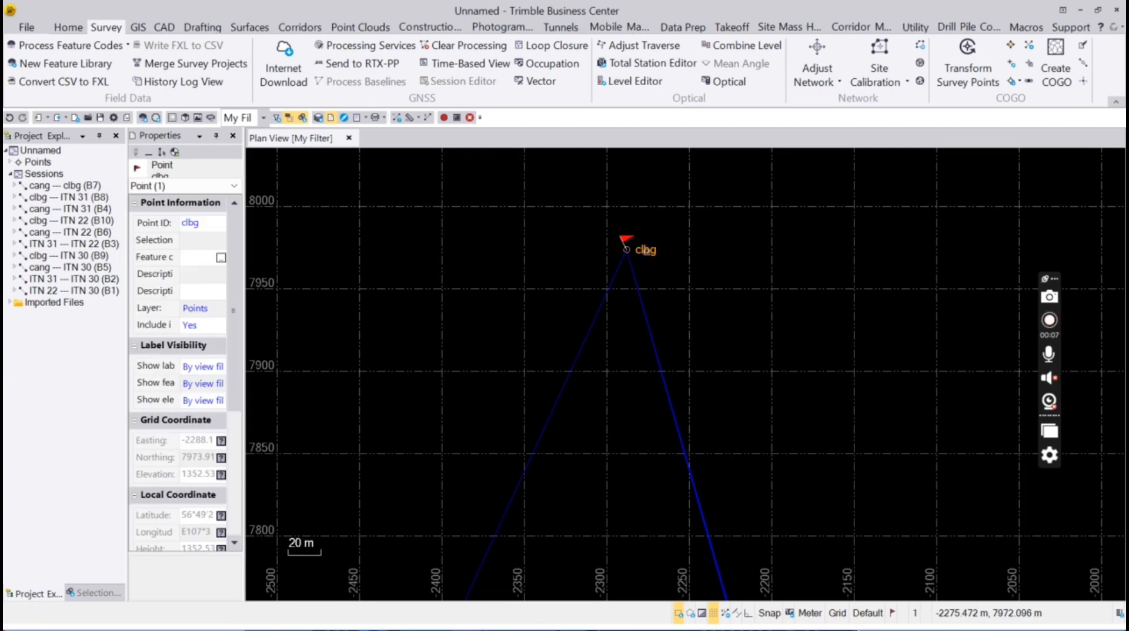
{"action": "right_click", "coordinate": [649, 259]}
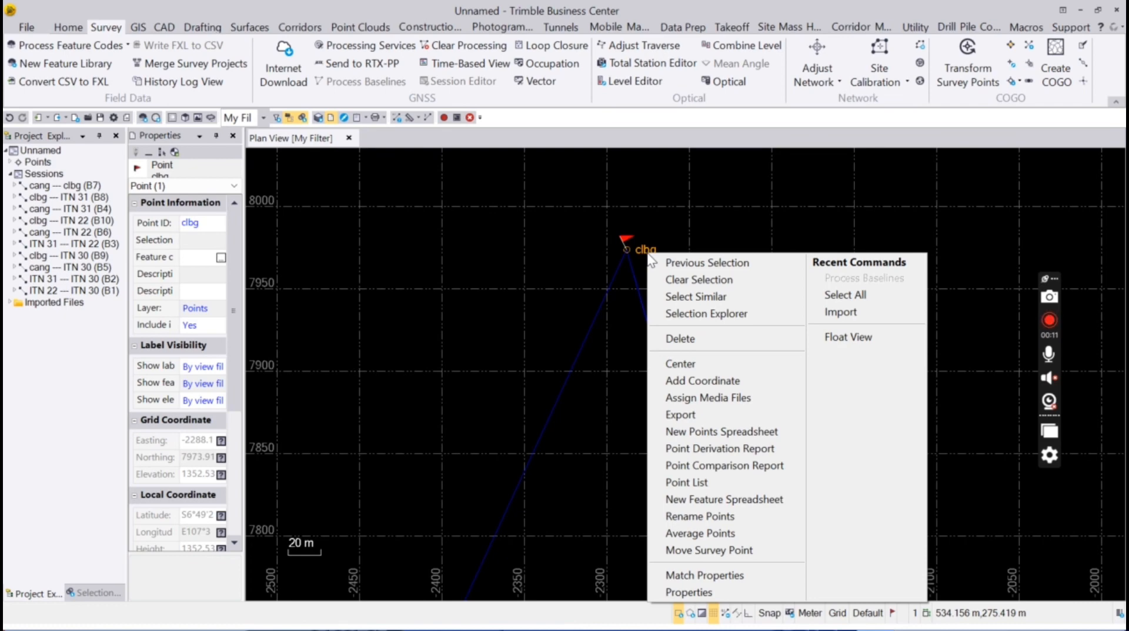
{"action": "left_click", "coordinate": [669, 382]}
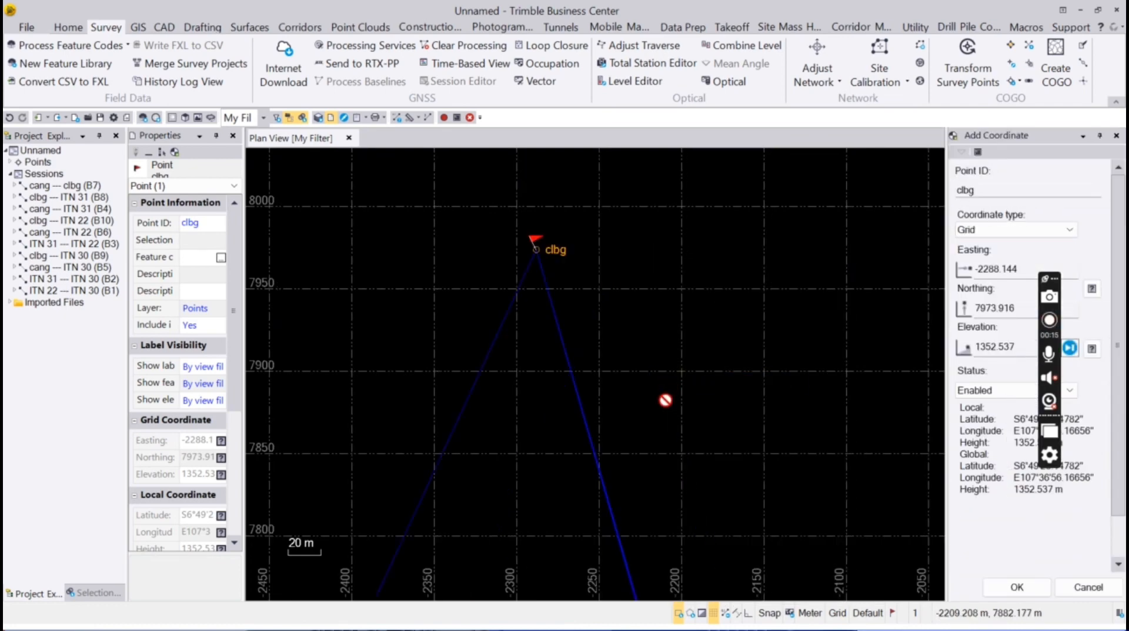
{"action": "left_click", "coordinate": [1098, 294]}
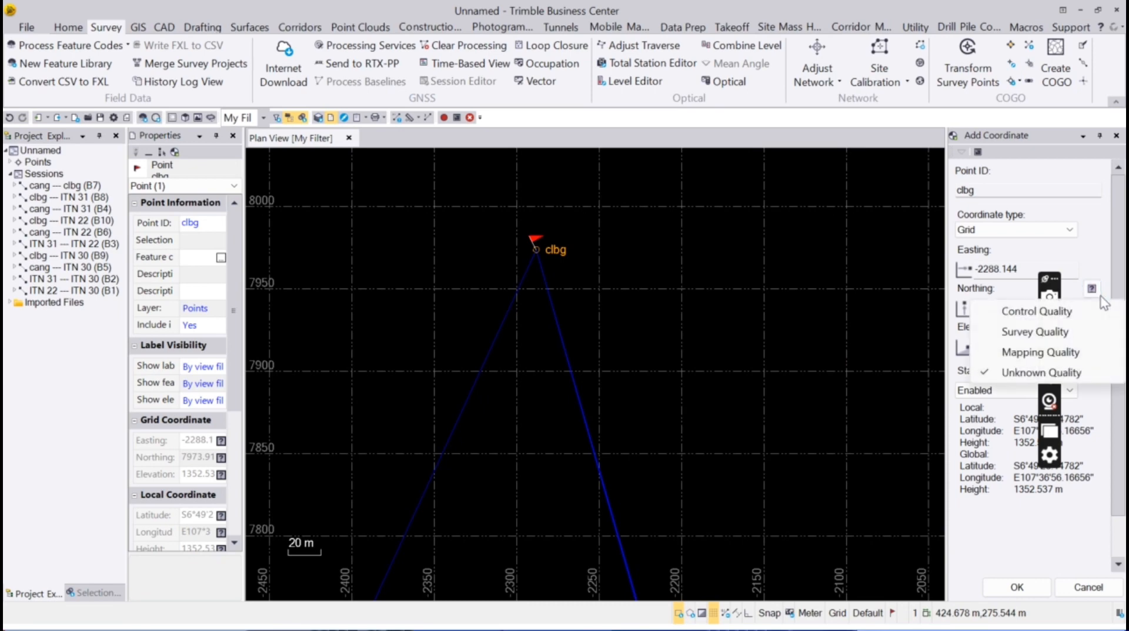
{"action": "left_click", "coordinate": [1101, 311]}
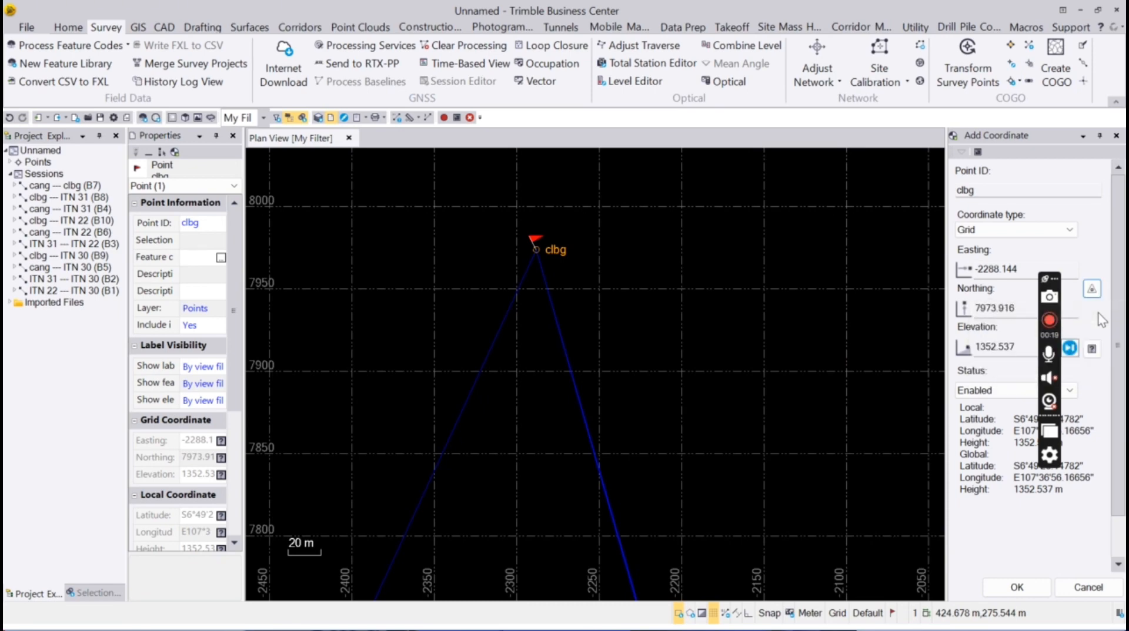
{"action": "left_click", "coordinate": [1092, 348]}
{"action": "left_click", "coordinate": [1087, 376]}
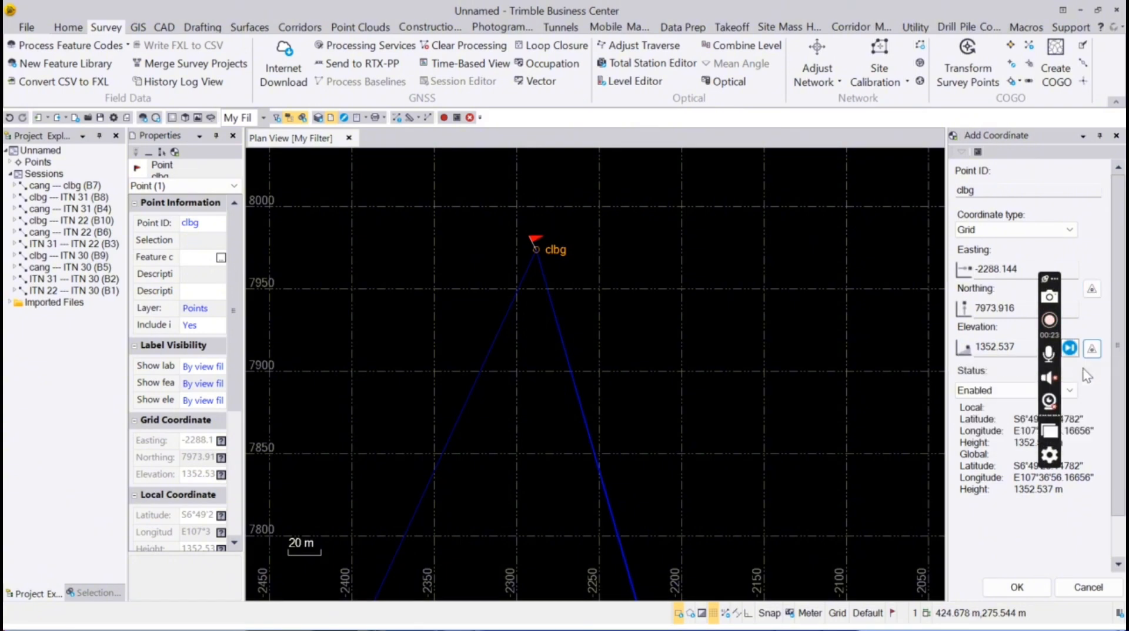
{"action": "left_click", "coordinate": [1043, 585]}
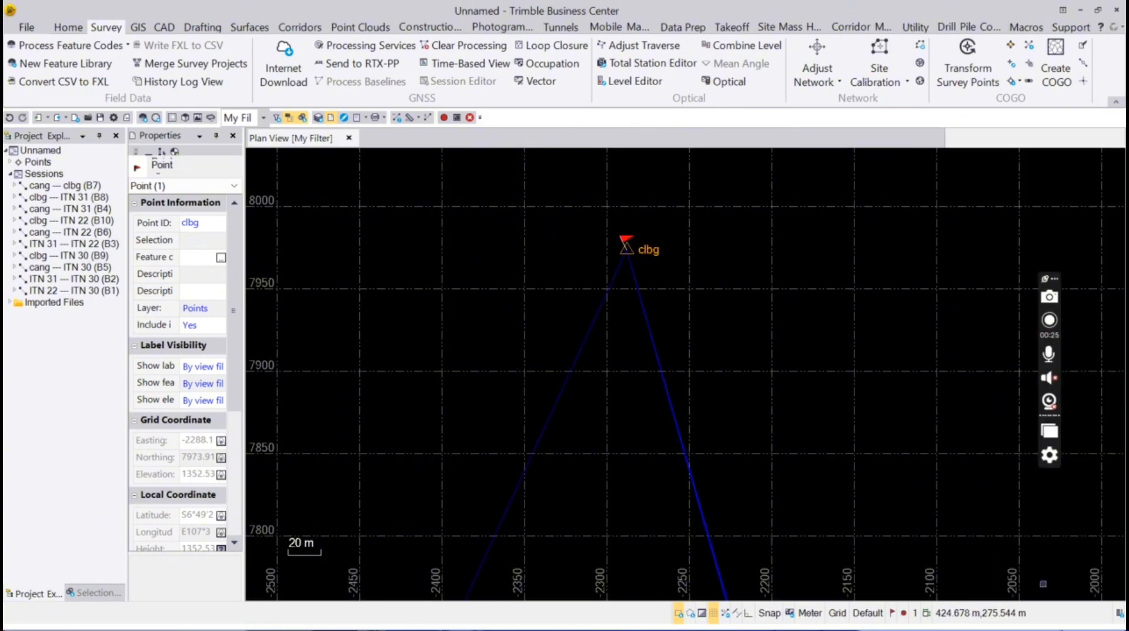
Add a coordinate to cang with northing and elevation set to Control Quality
{"action": "scroll", "coordinate": [848, 422], "scroll_direction": "down", "scroll_amount": 5}
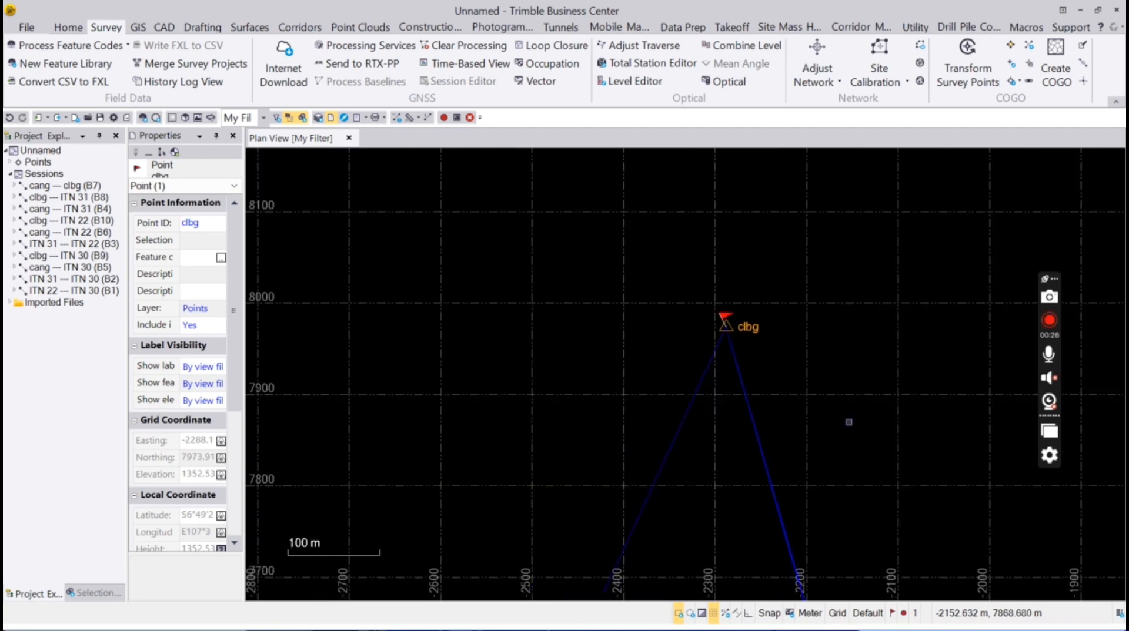
{"action": "scroll", "coordinate": [874, 305], "scroll_direction": "down", "scroll_amount": 5}
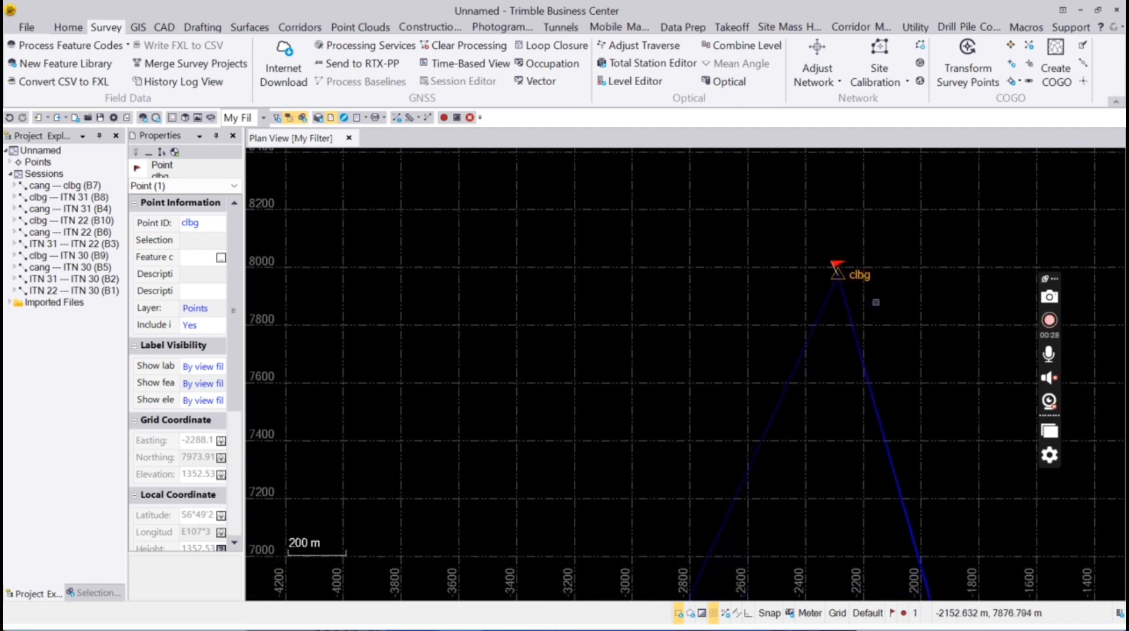
{"action": "scroll", "coordinate": [870, 297], "scroll_direction": "down", "scroll_amount": 3}
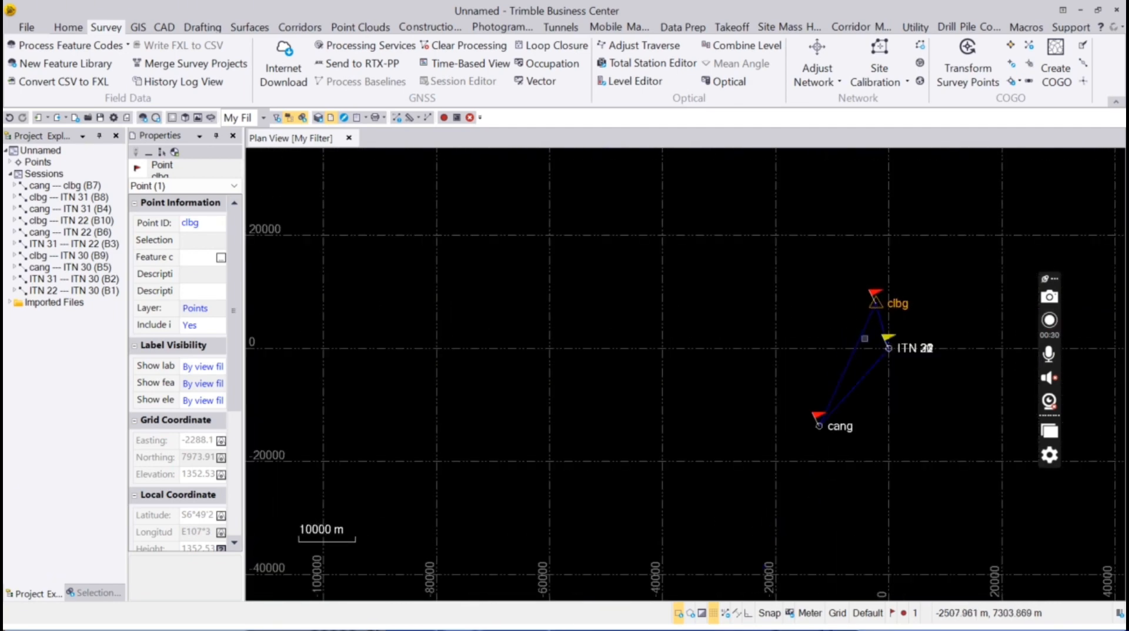
{"action": "scroll", "coordinate": [838, 420], "scroll_direction": "up", "scroll_amount": 1}
{"action": "scroll", "coordinate": [841, 424], "scroll_direction": "up", "scroll_amount": 4}
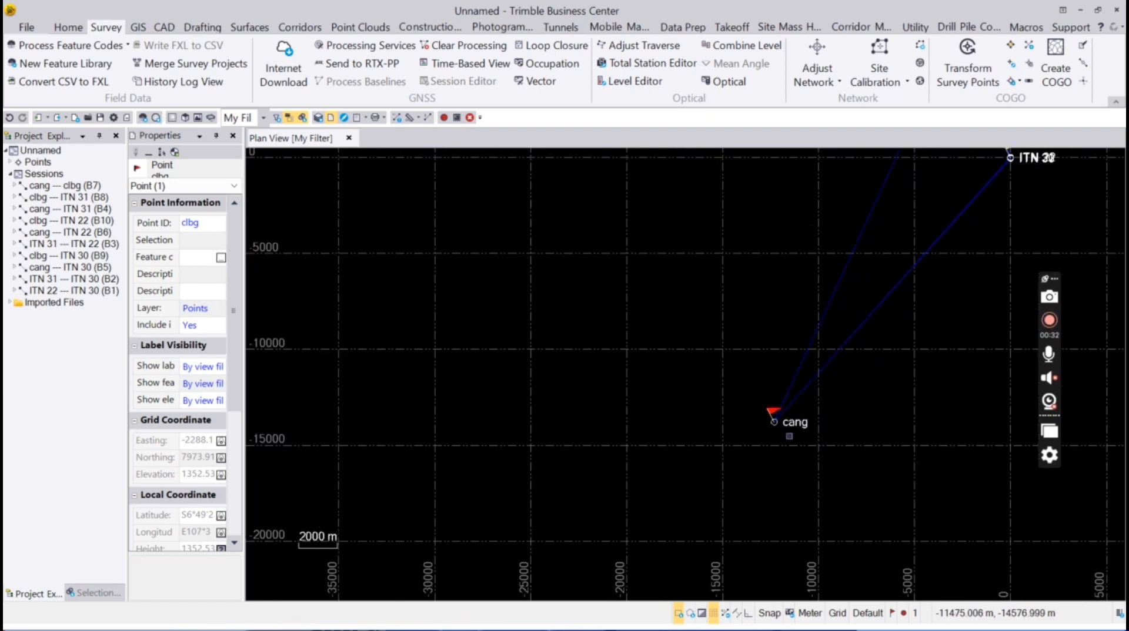
{"action": "scroll", "coordinate": [796, 426], "scroll_direction": "up", "scroll_amount": 4}
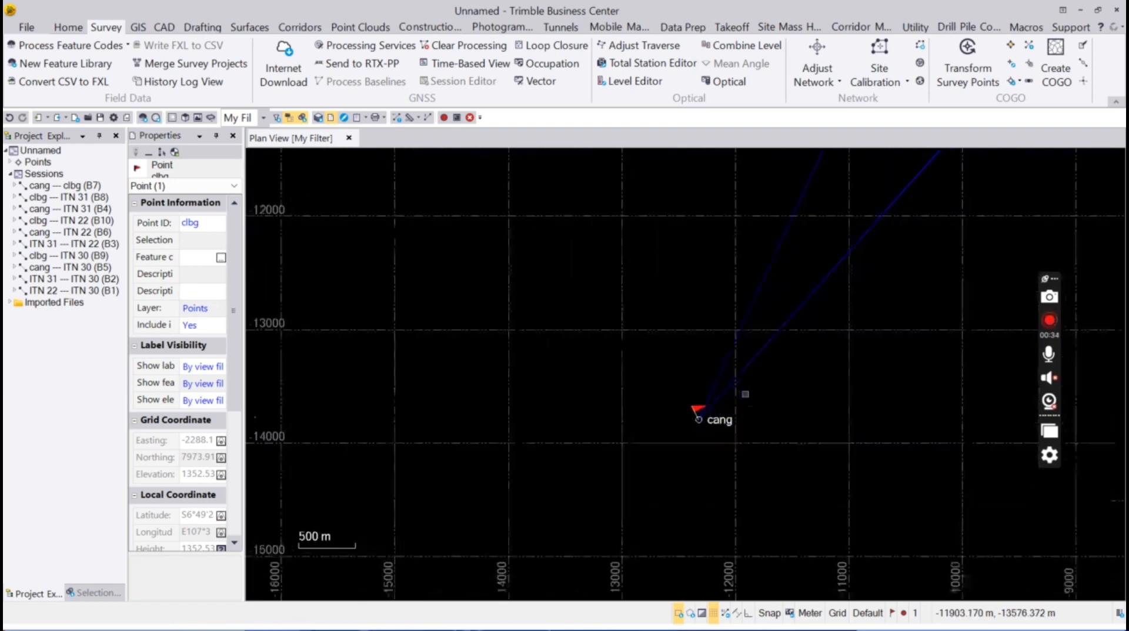
{"action": "scroll", "coordinate": [711, 433], "scroll_direction": "up", "scroll_amount": 2}
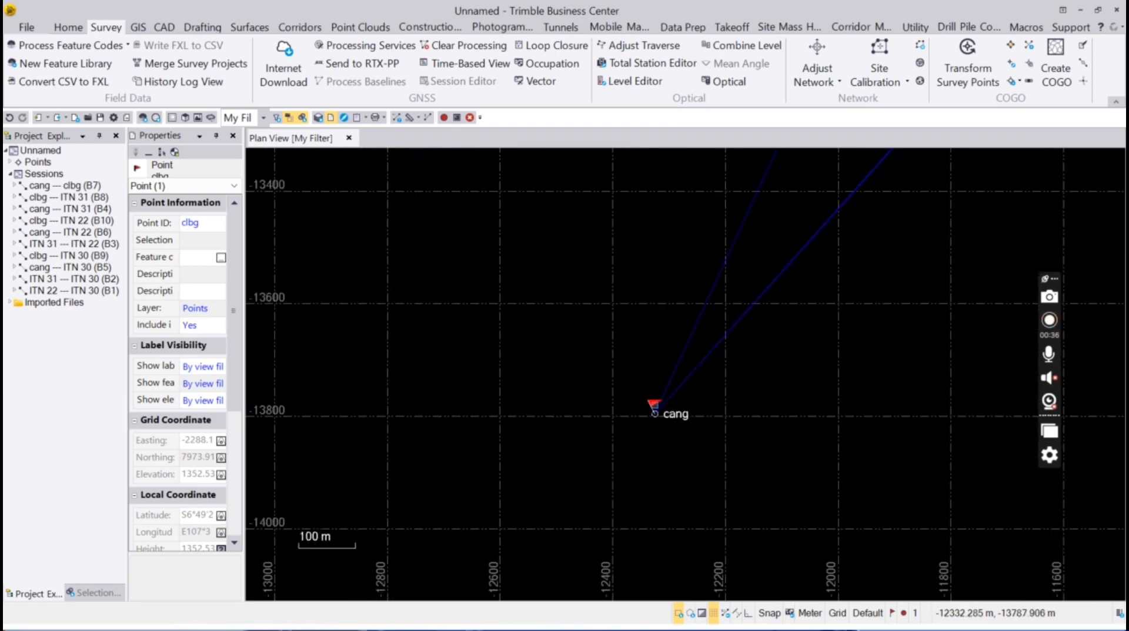
{"action": "left_click", "coordinate": [673, 422]}
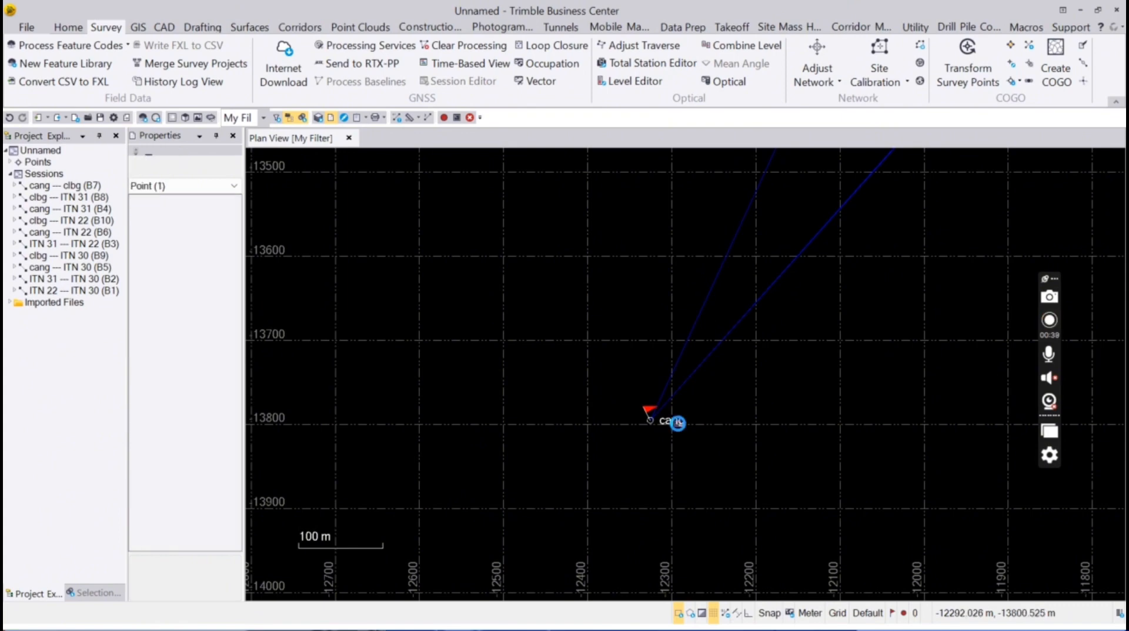
{"action": "right_click", "coordinate": [679, 422]}
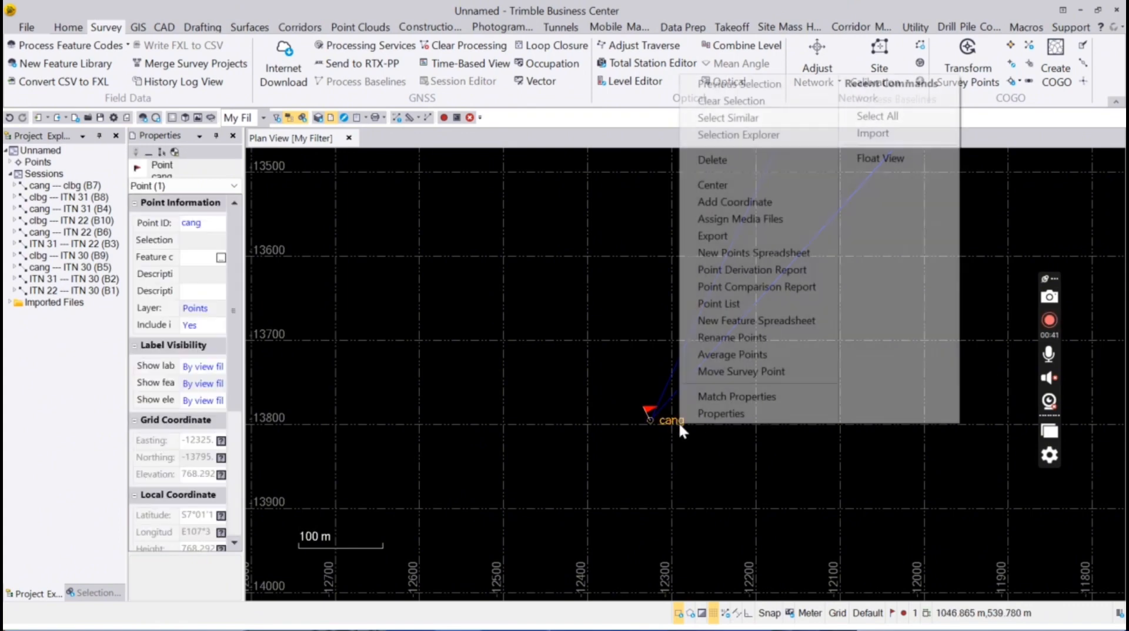
{"action": "left_click", "coordinate": [780, 202]}
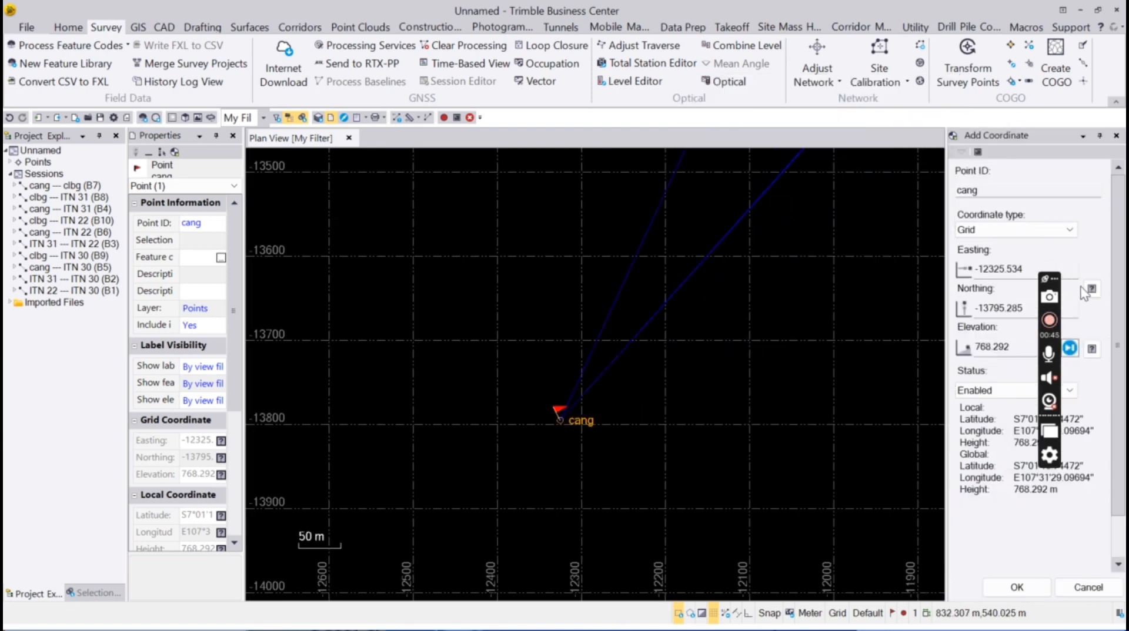
{"action": "left_click", "coordinate": [1091, 289]}
{"action": "left_click", "coordinate": [1017, 312]}
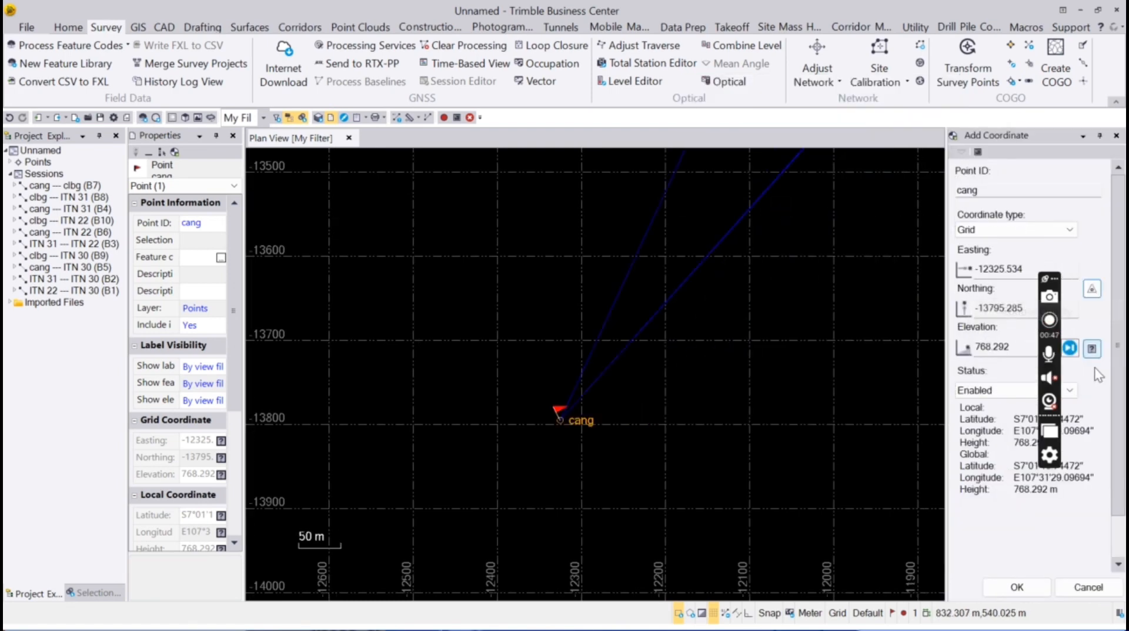
{"action": "left_click", "coordinate": [1091, 348]}
{"action": "left_click", "coordinate": [1082, 369]}
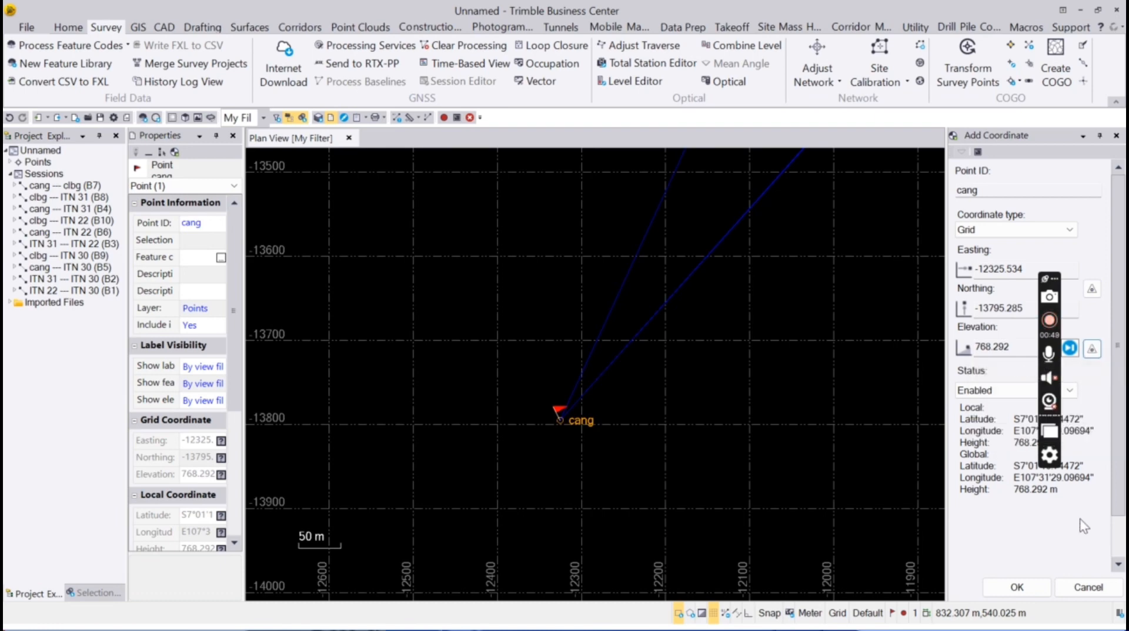
{"action": "left_click", "coordinate": [1016, 587]}
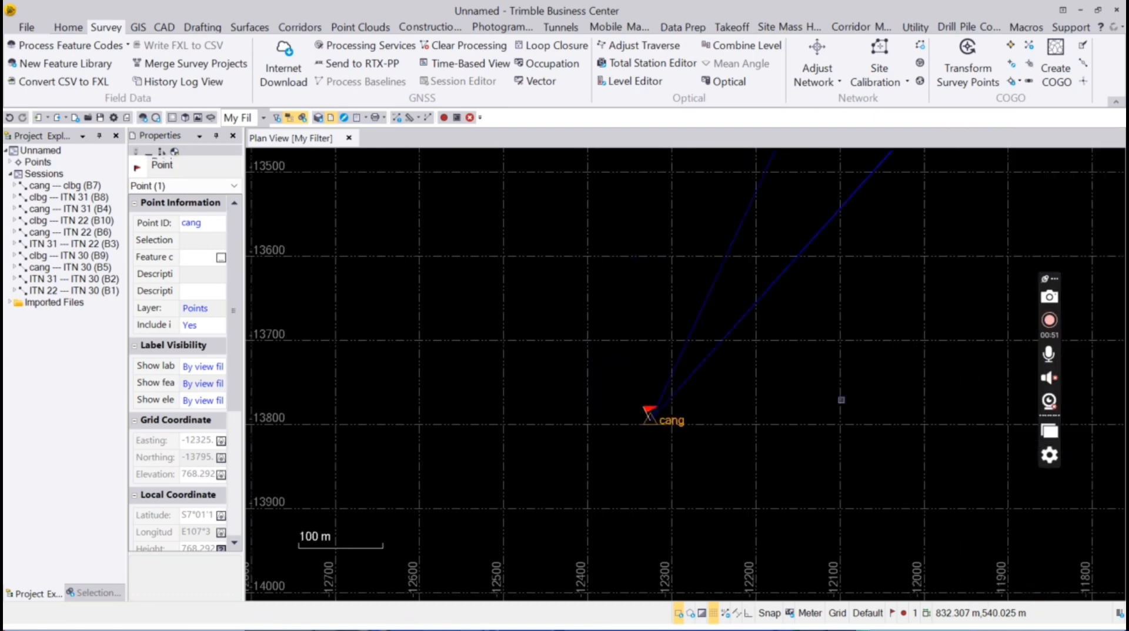
Bring the network into view and select all 25 baselines, points and sessions
{"action": "scroll", "coordinate": [839, 397], "scroll_direction": "down", "scroll_amount": 4}
{"action": "scroll", "coordinate": [917, 264], "scroll_direction": "down", "scroll_amount": 10}
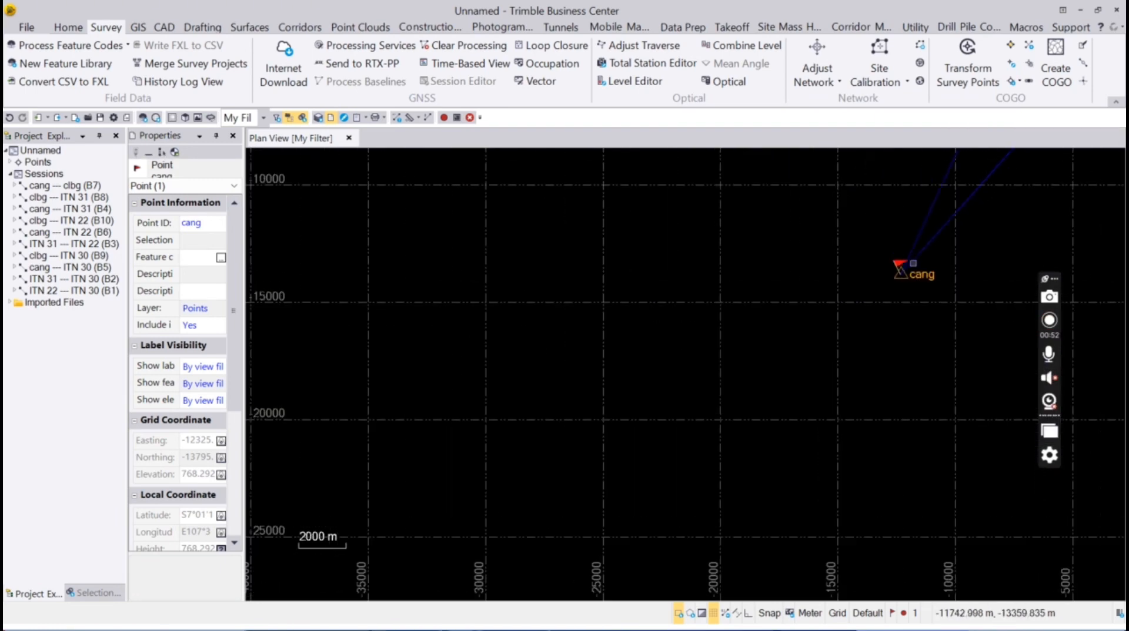
{"action": "scroll", "coordinate": [1001, 189], "scroll_direction": "down", "scroll_amount": 2}
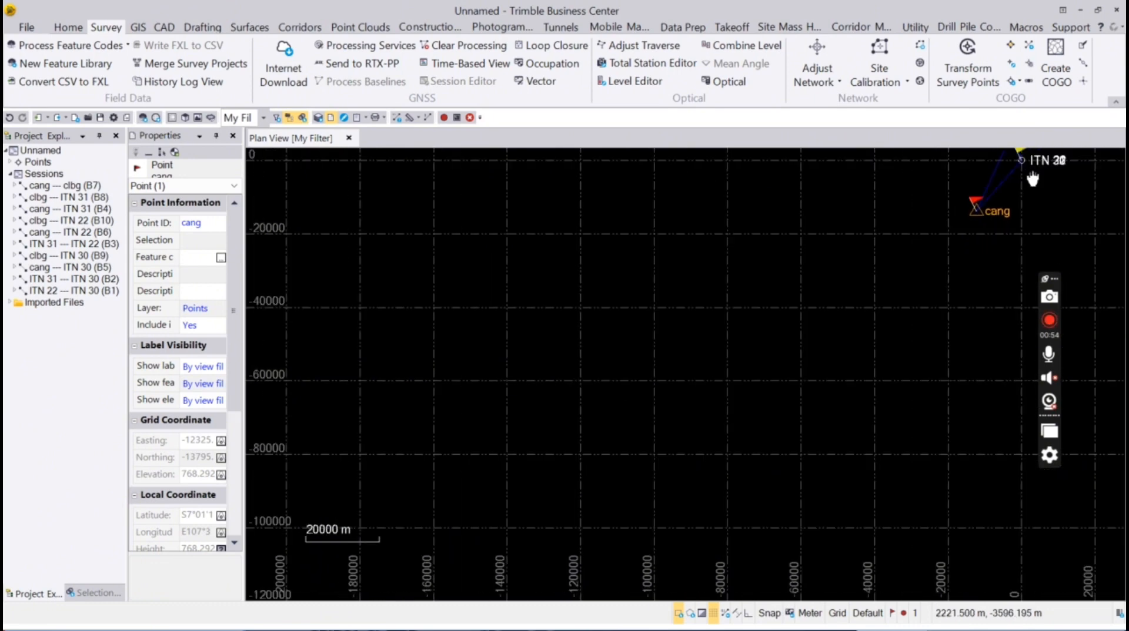
{"action": "left_click_drag", "start_coordinate": [1033, 180], "coordinate": [830, 376]}
{"action": "scroll", "coordinate": [834, 368], "scroll_direction": "up", "scroll_amount": 5}
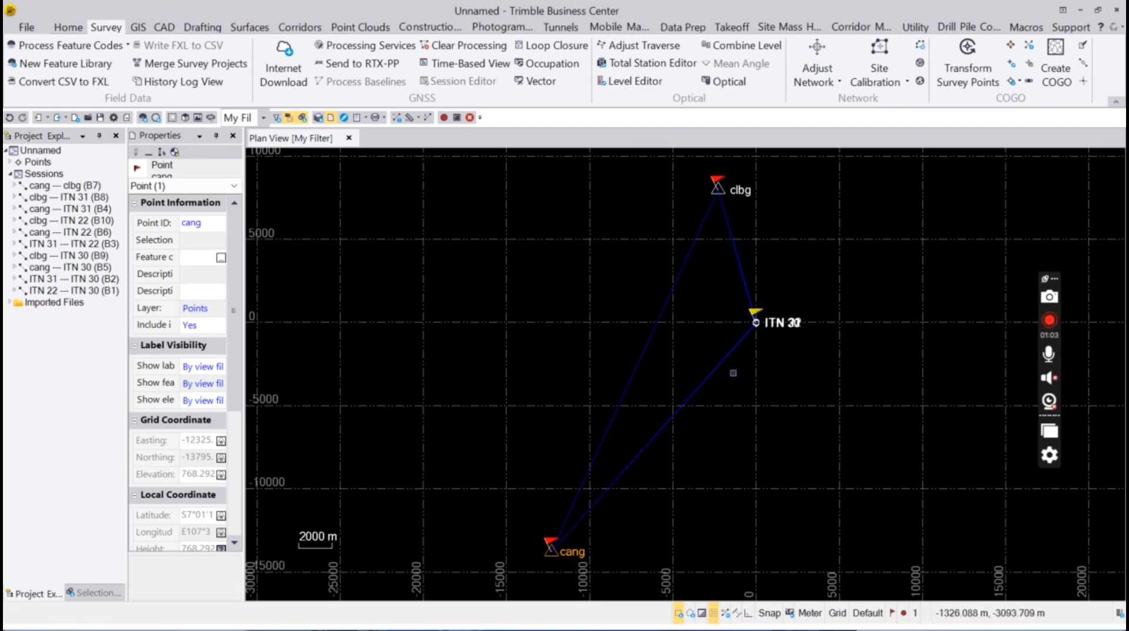
{"action": "left_click", "coordinate": [716, 369]}
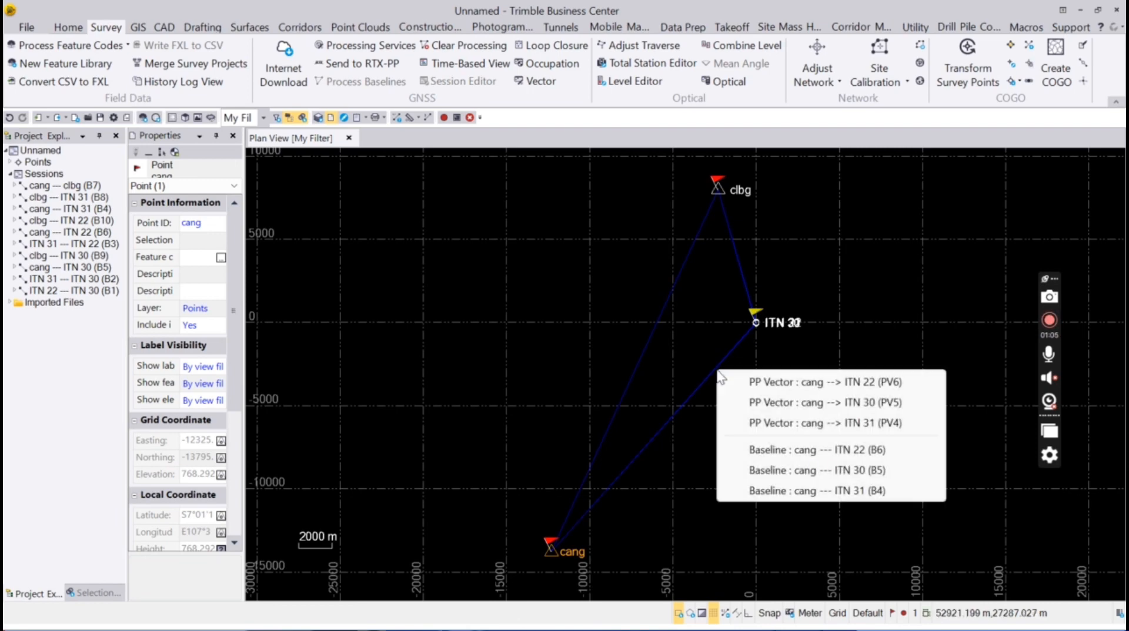
{"action": "left_click_drag", "start_coordinate": [877, 281], "coordinate": [721, 486]}
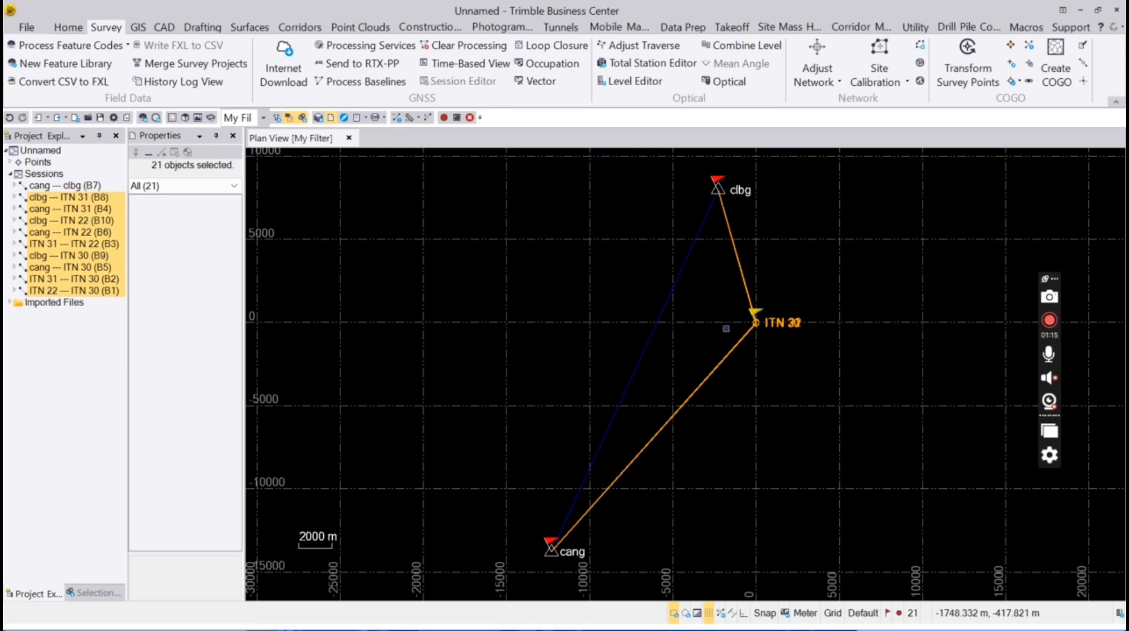
{"action": "key", "text": "ctrl+a"}
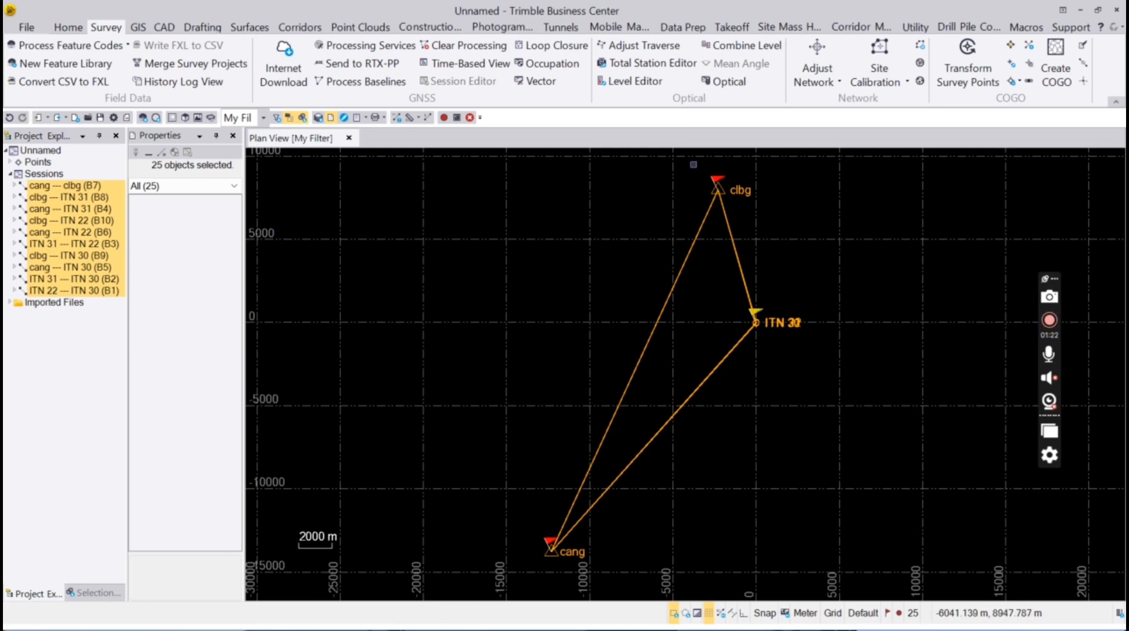
Run Adjust Network with cang and clbg fixed, then reopen it to view the results
{"action": "left_click", "coordinate": [826, 61]}
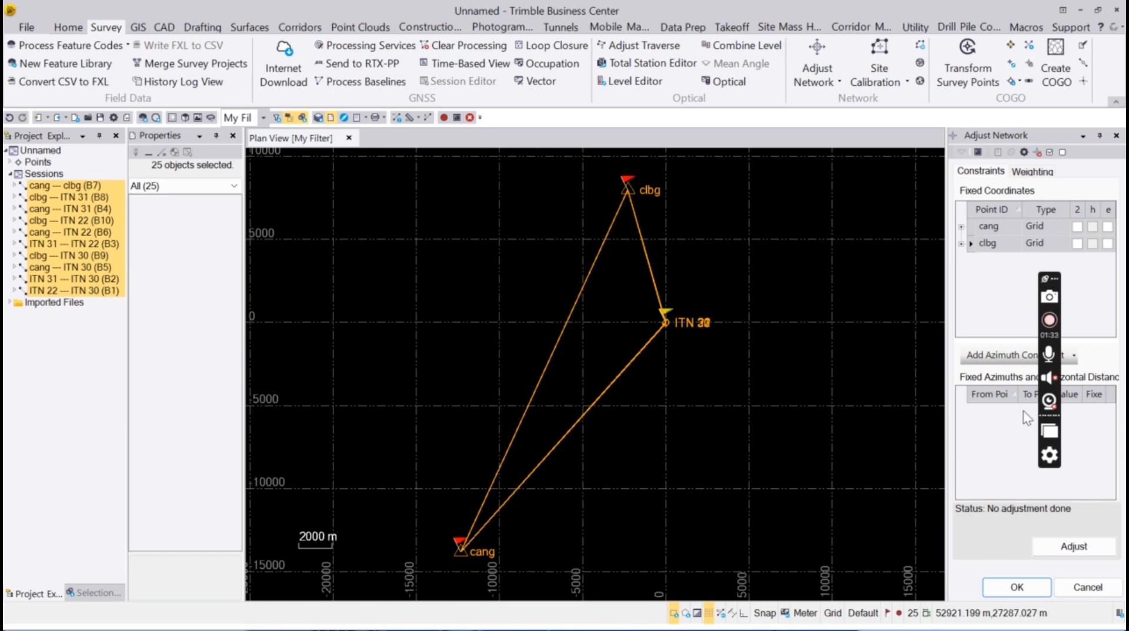
{"action": "left_click", "coordinate": [1076, 549]}
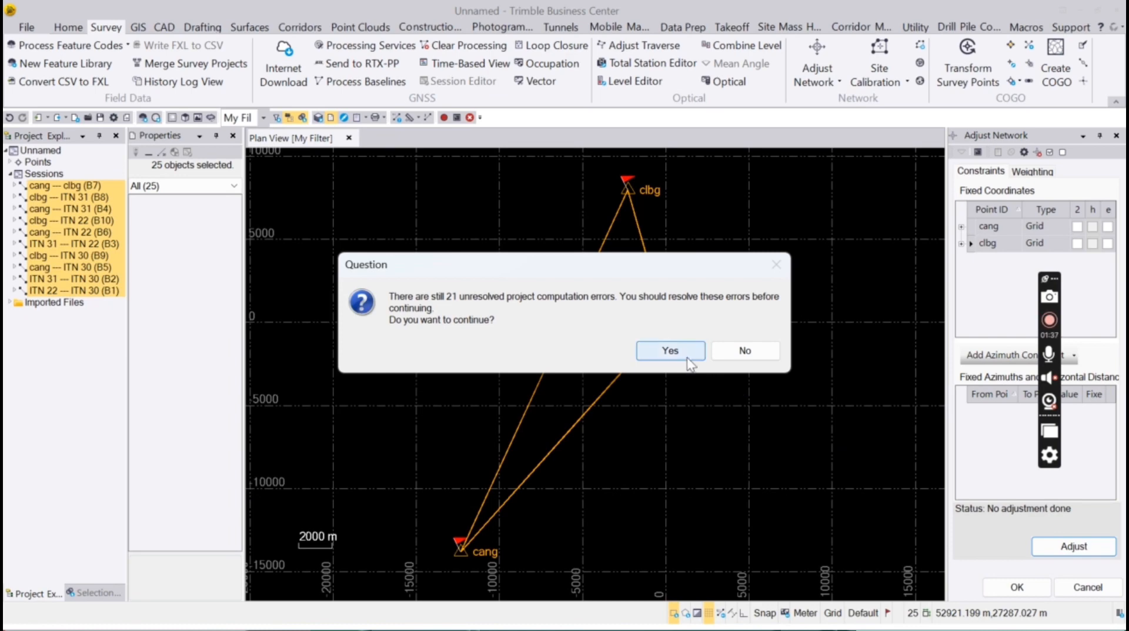
{"action": "left_click", "coordinate": [688, 356]}
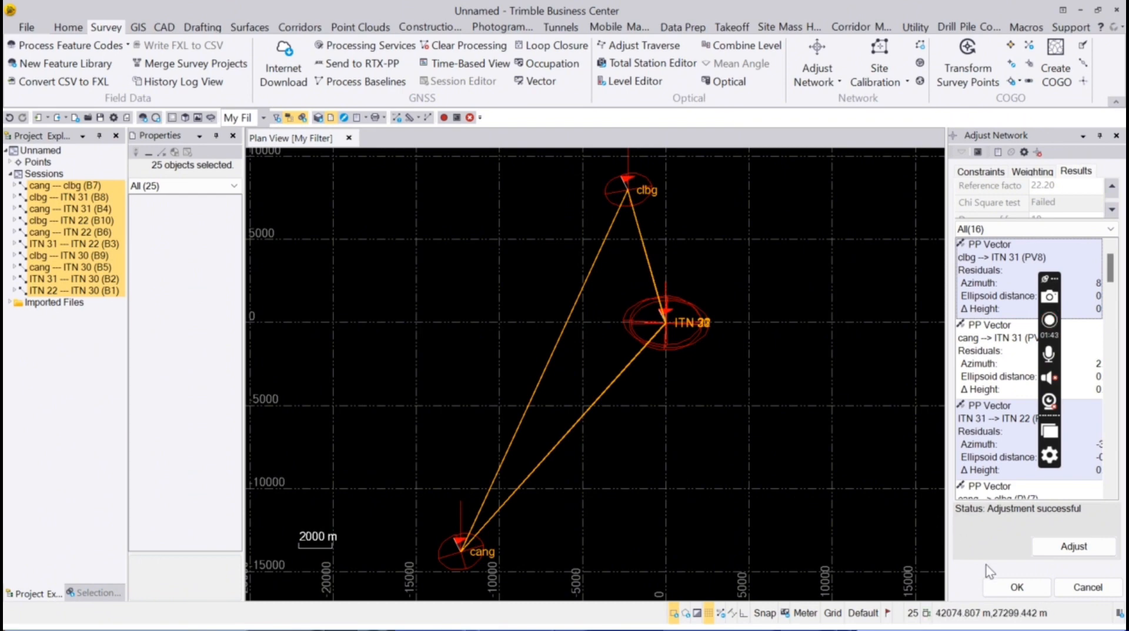
{"action": "left_click", "coordinate": [998, 583]}
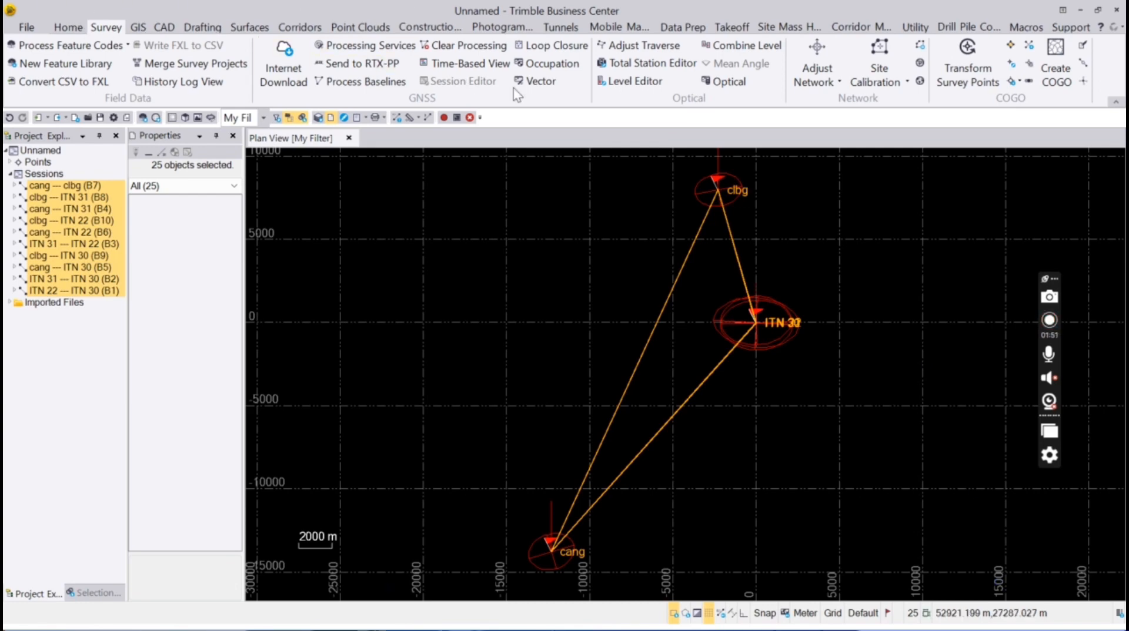
{"action": "left_click", "coordinate": [818, 47]}
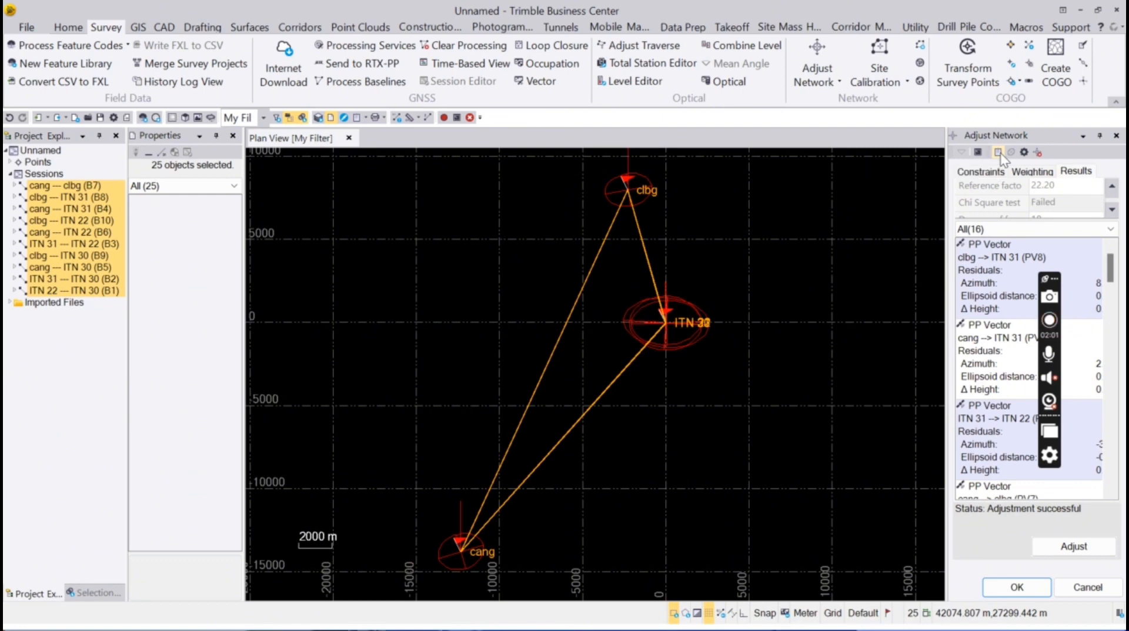
Scroll through the Network Adjustment Report in Edge to the Covariance Terms, then minimize Edge
{"action": "left_click", "coordinate": [1000, 154]}
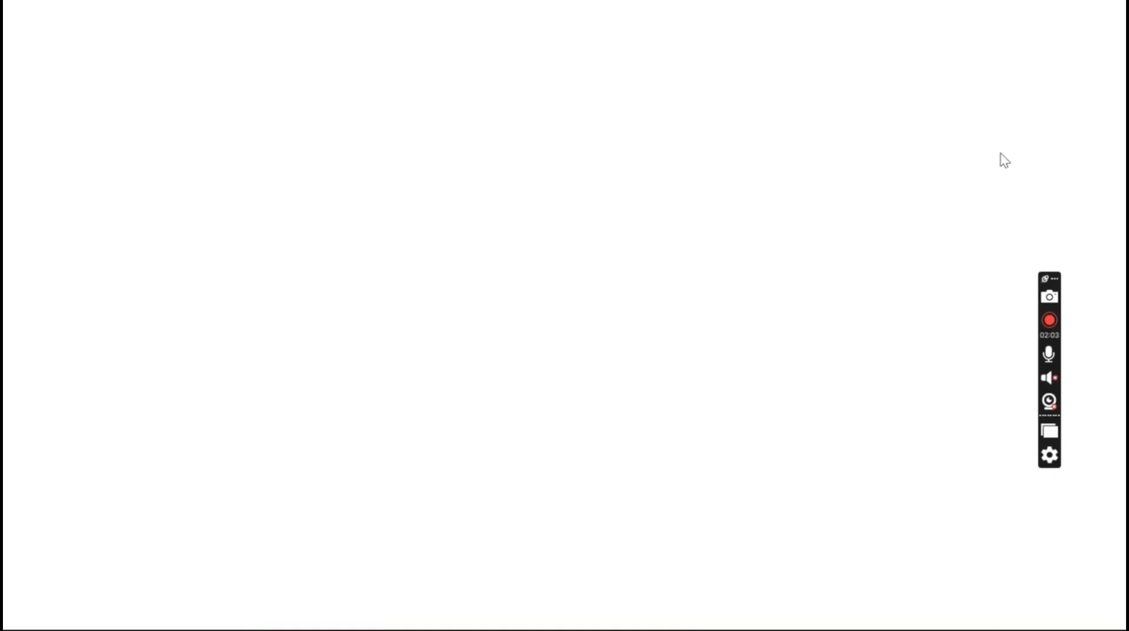
{"action": "scroll", "coordinate": [748, 198], "scroll_direction": "down", "scroll_amount": 15}
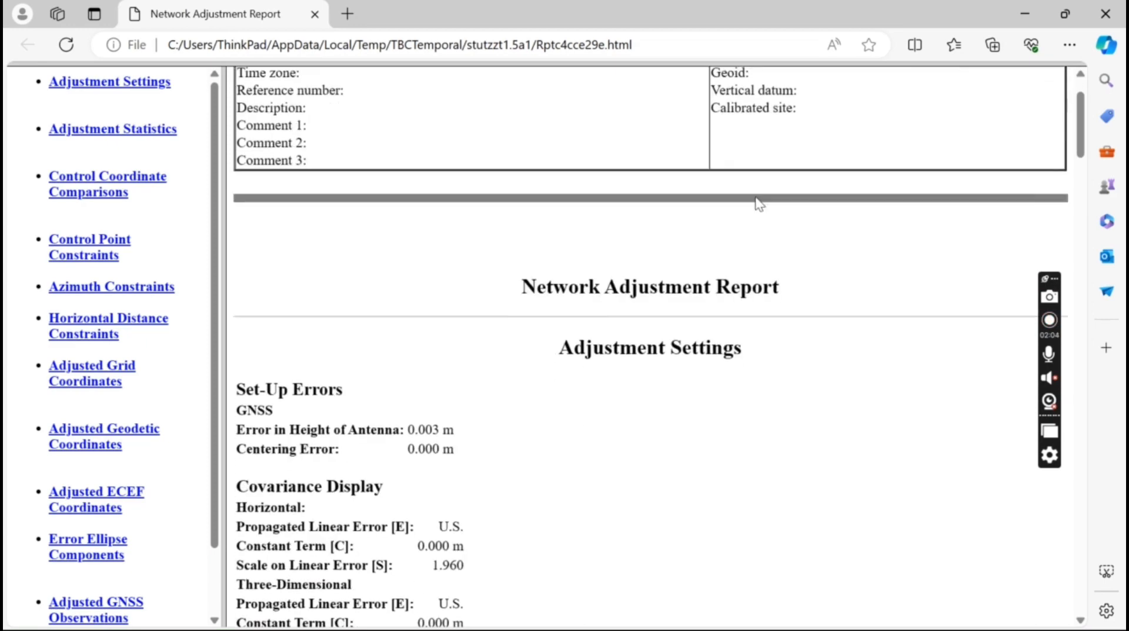
{"action": "scroll", "coordinate": [767, 206], "scroll_direction": "down", "scroll_amount": 7}
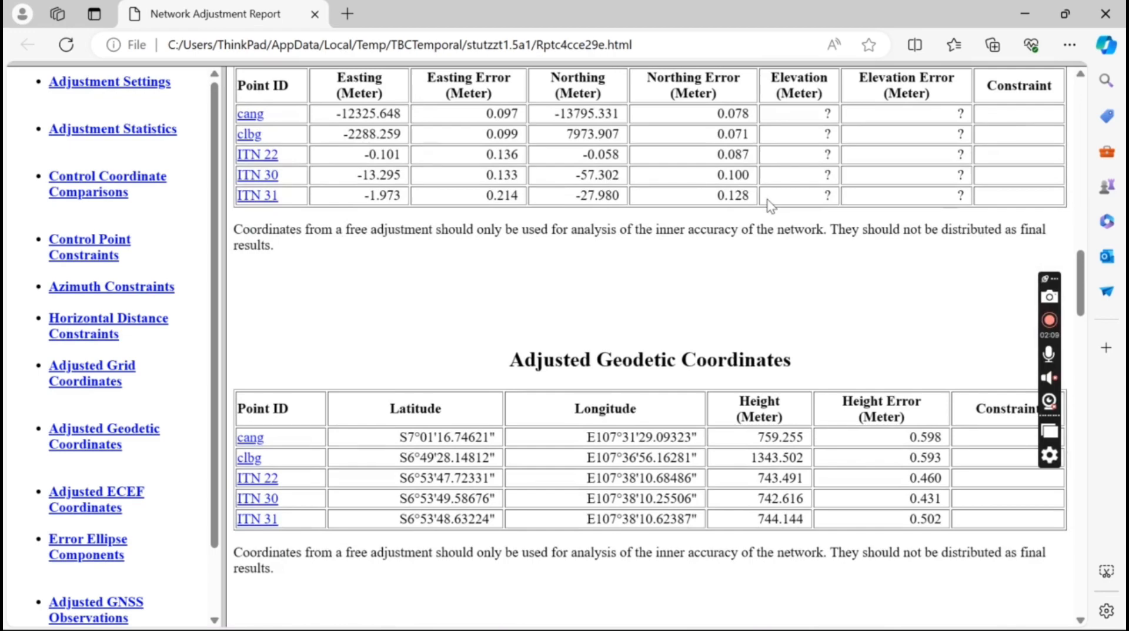
{"action": "scroll", "coordinate": [767, 200], "scroll_direction": "down", "scroll_amount": 5}
{"action": "scroll", "coordinate": [769, 198], "scroll_direction": "down", "scroll_amount": 5}
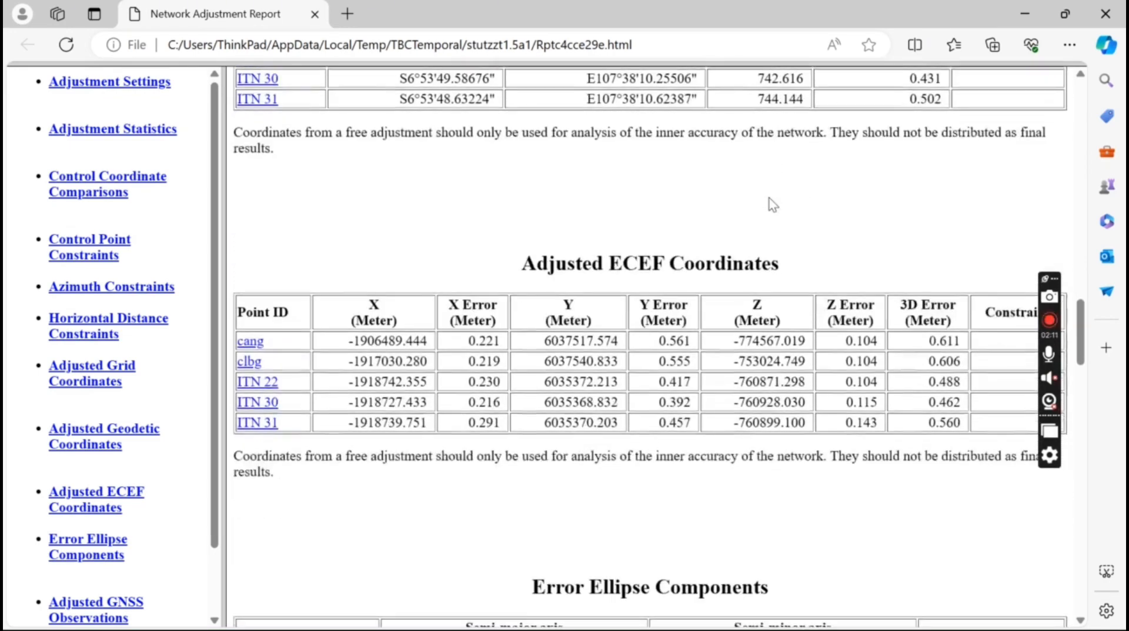
{"action": "scroll", "coordinate": [769, 198], "scroll_direction": "down", "scroll_amount": 8}
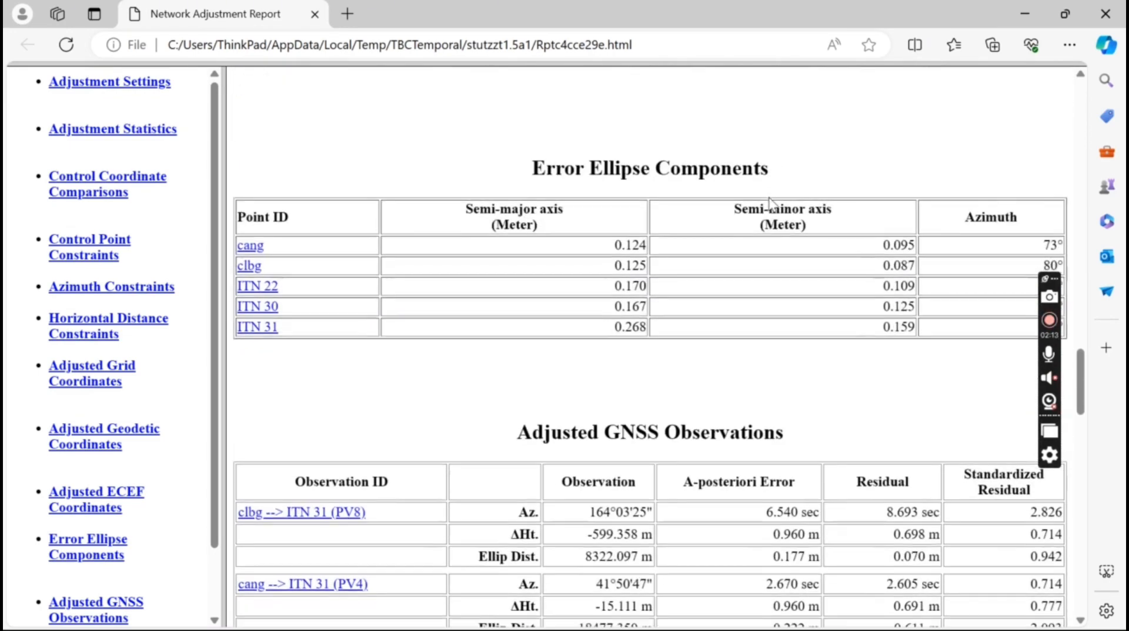
{"action": "scroll", "coordinate": [769, 203], "scroll_direction": "down", "scroll_amount": 10}
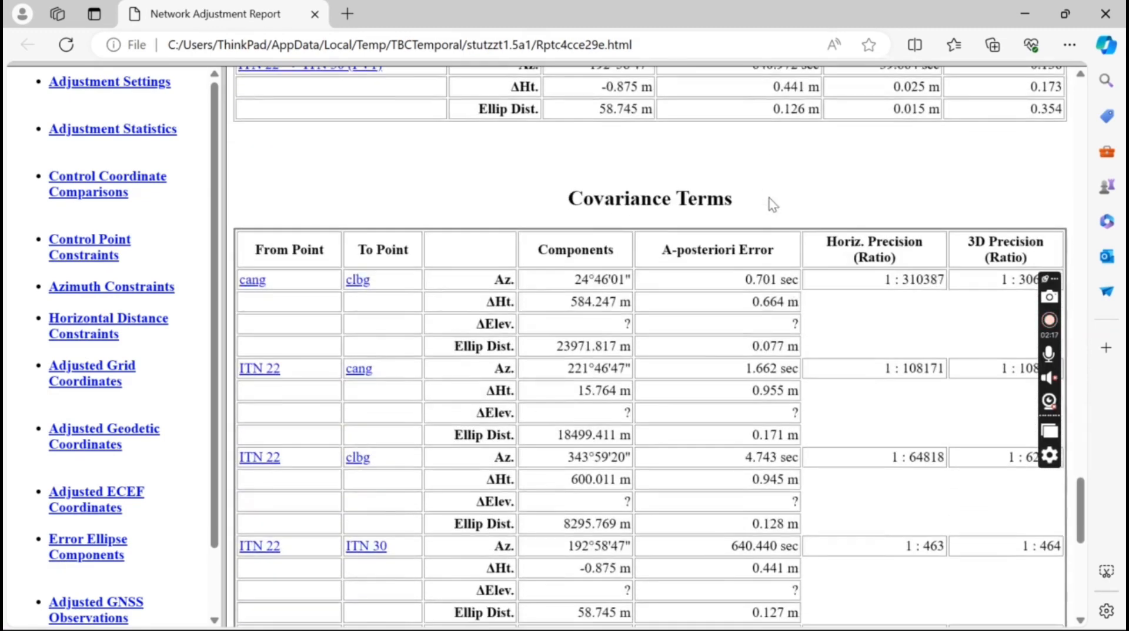
{"action": "scroll", "coordinate": [769, 199], "scroll_direction": "down", "scroll_amount": 9}
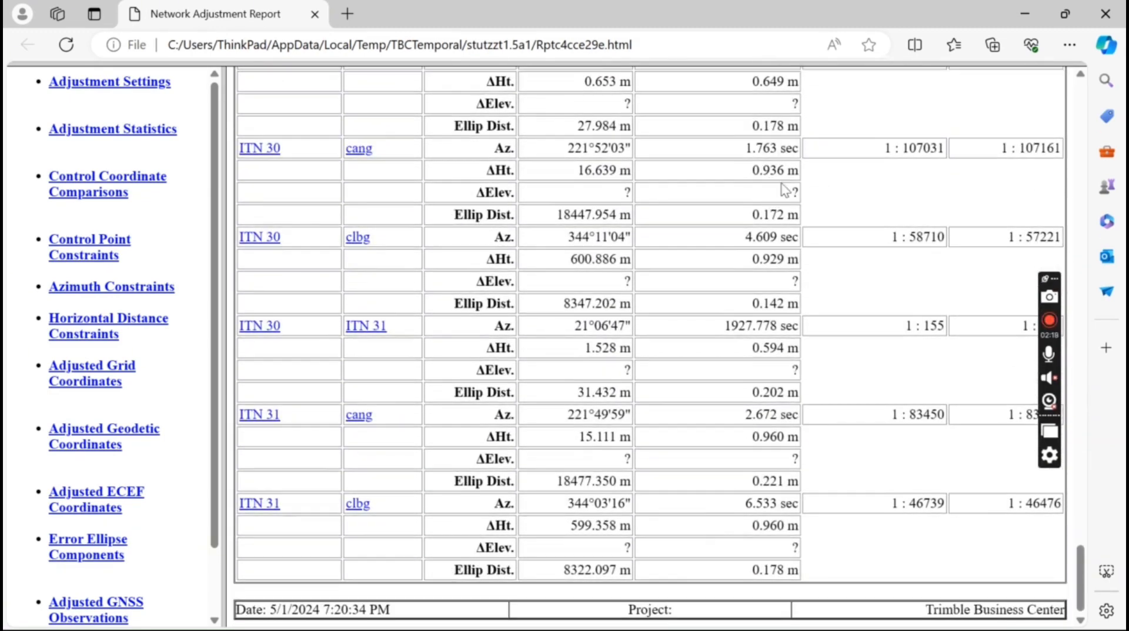
{"action": "left_click", "coordinate": [1036, 8]}
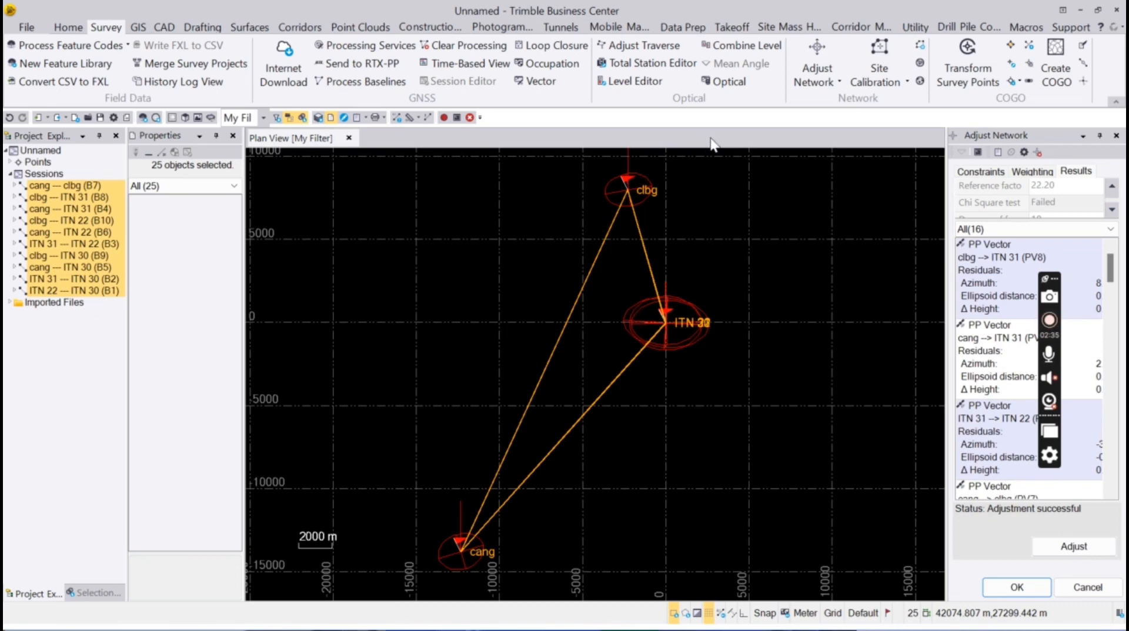
Export the 25 network objects to Google Earth with zero offsets and Clamp to ground altitude
{"action": "left_click", "coordinate": [68, 27]}
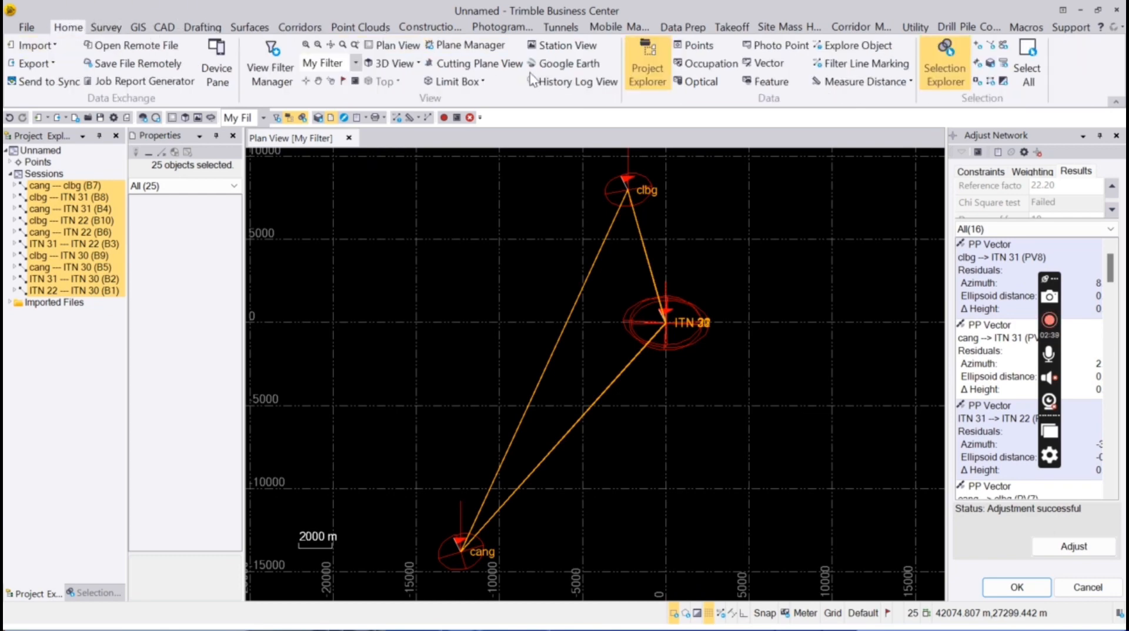
{"action": "left_click", "coordinate": [584, 64]}
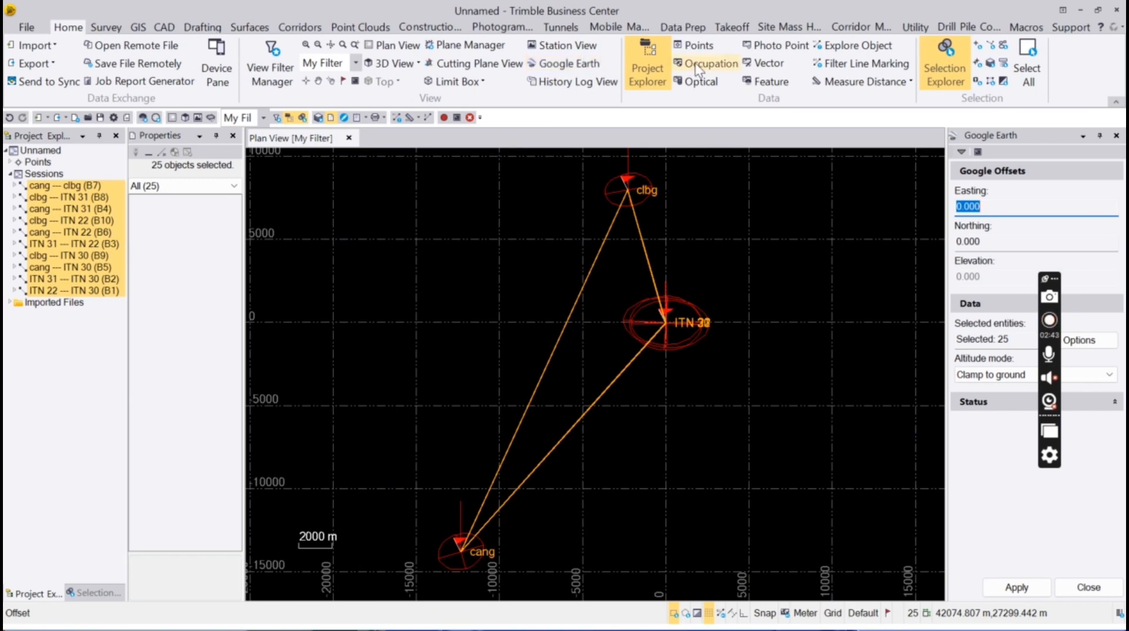
{"action": "left_click", "coordinate": [1029, 595]}
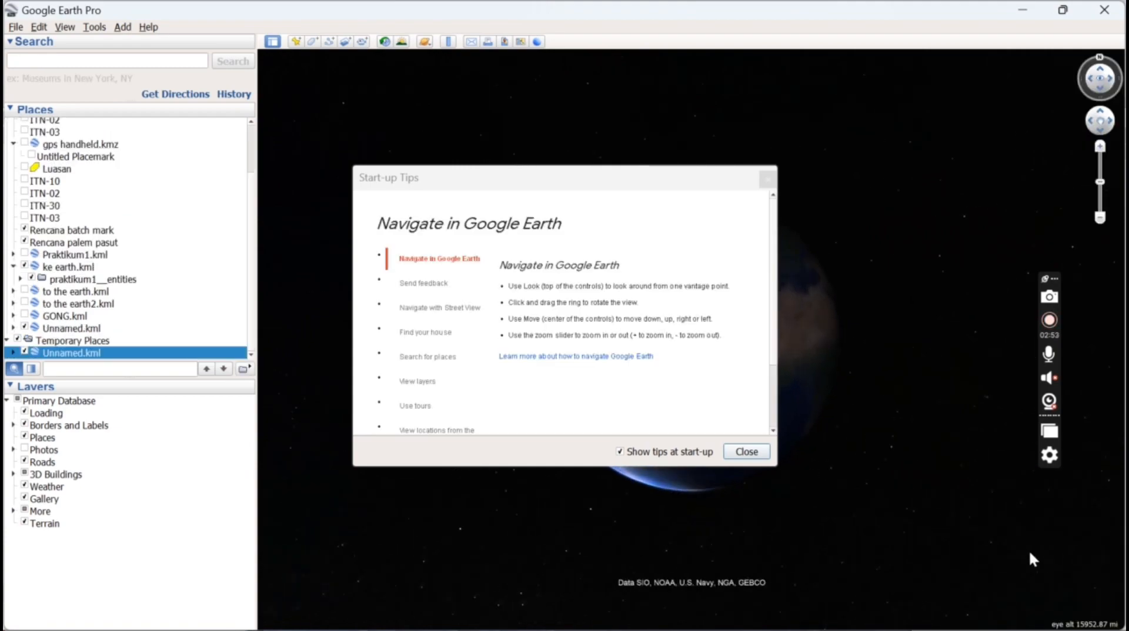
Dismiss the start-up tips and zoom in toward the ITN station markers over Bandung
{"action": "left_click", "coordinate": [747, 452]}
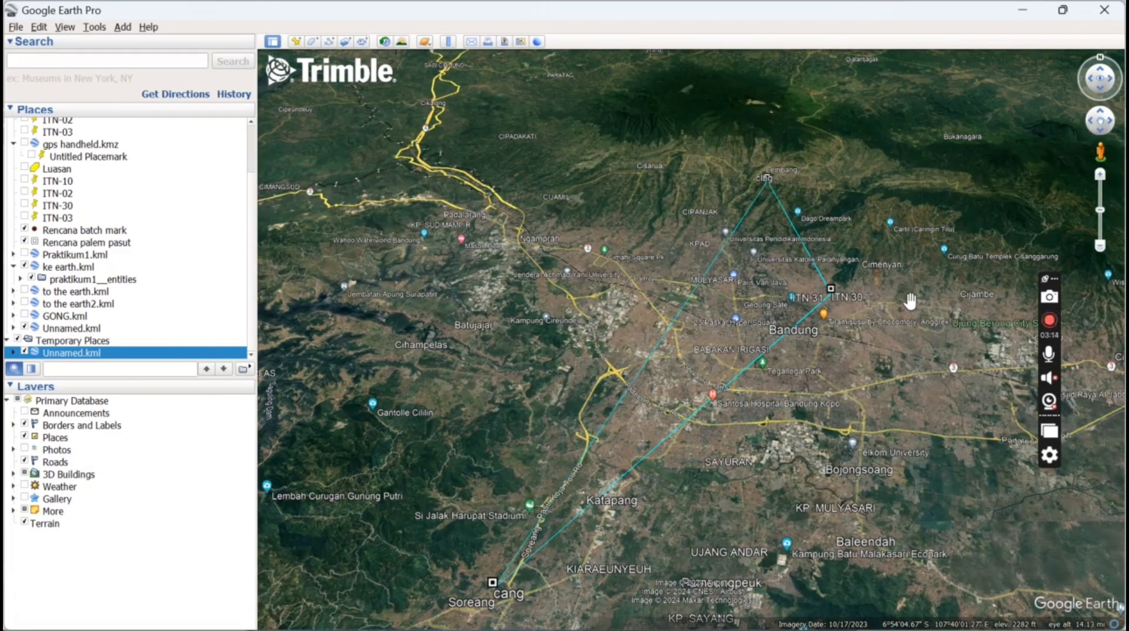
{"action": "scroll", "coordinate": [829, 294], "scroll_direction": "up", "scroll_amount": 3}
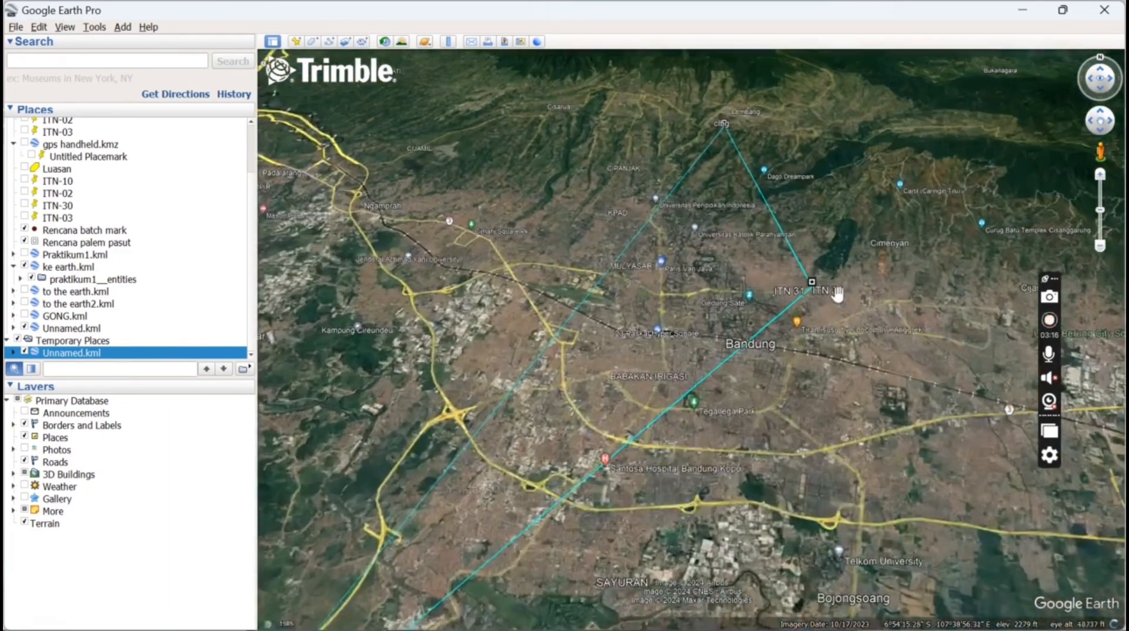
{"action": "scroll", "coordinate": [808, 297], "scroll_direction": "up", "scroll_amount": 4}
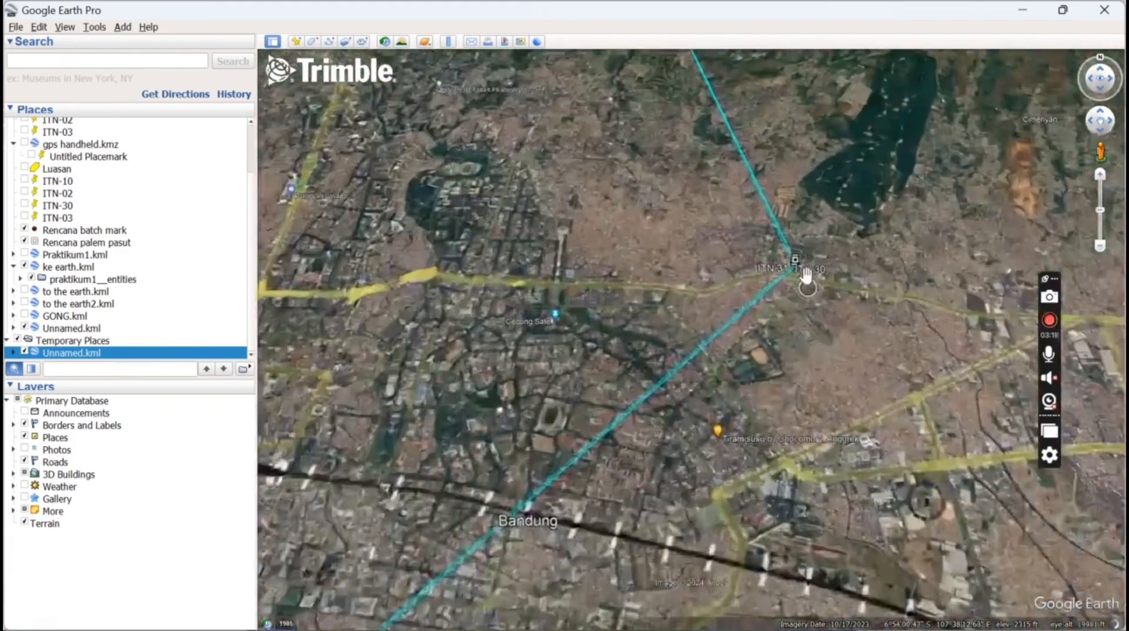
{"action": "scroll", "coordinate": [804, 250], "scroll_direction": "up", "scroll_amount": 4}
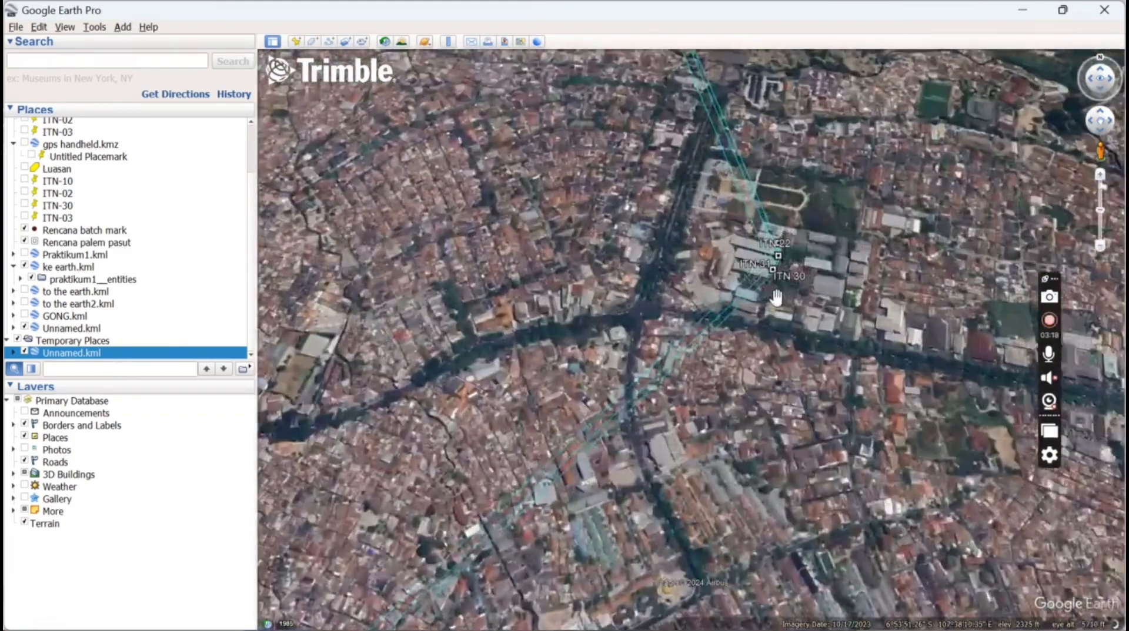
{"action": "scroll", "coordinate": [785, 259], "scroll_direction": "up", "scroll_amount": 3}
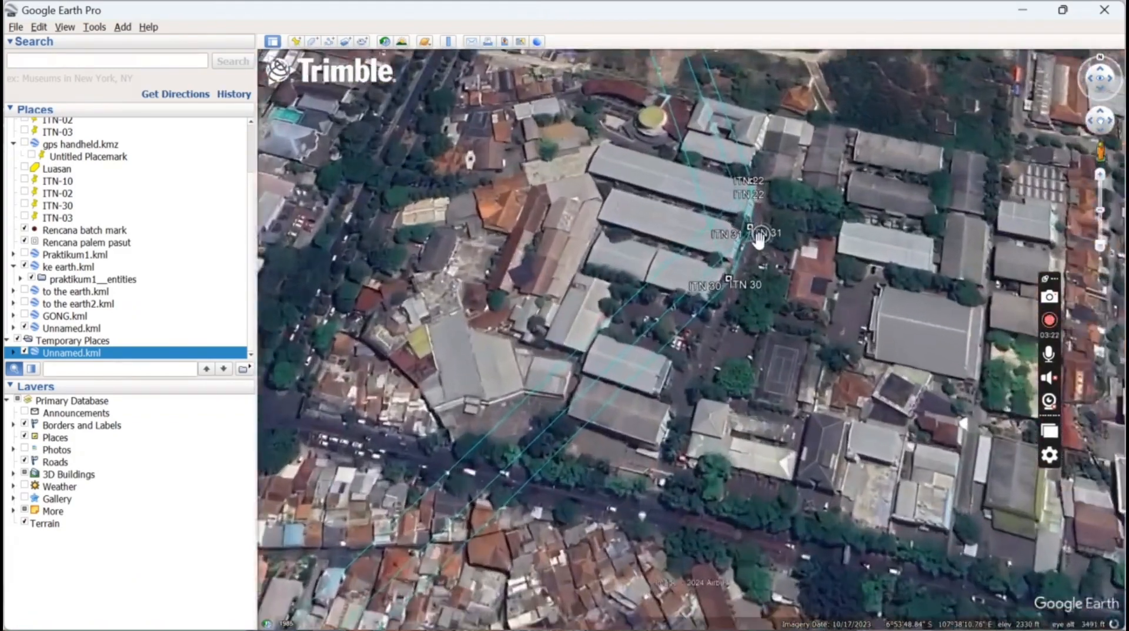
{"action": "scroll", "coordinate": [759, 239], "scroll_direction": "up", "scroll_amount": 3}
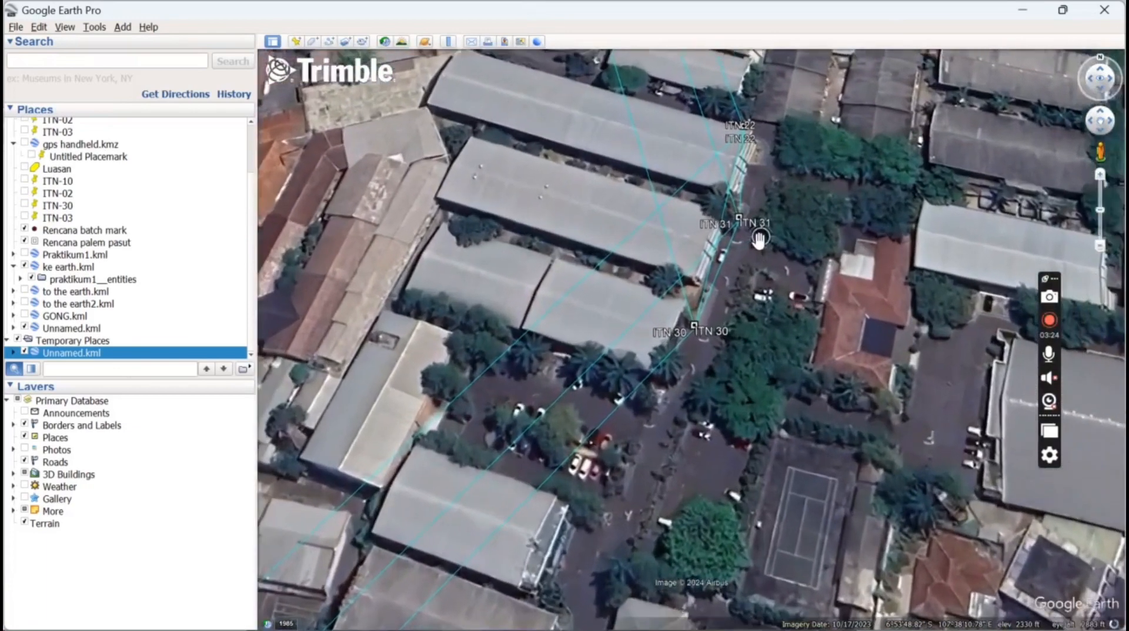
{"action": "scroll", "coordinate": [759, 240], "scroll_direction": "up", "scroll_amount": 1}
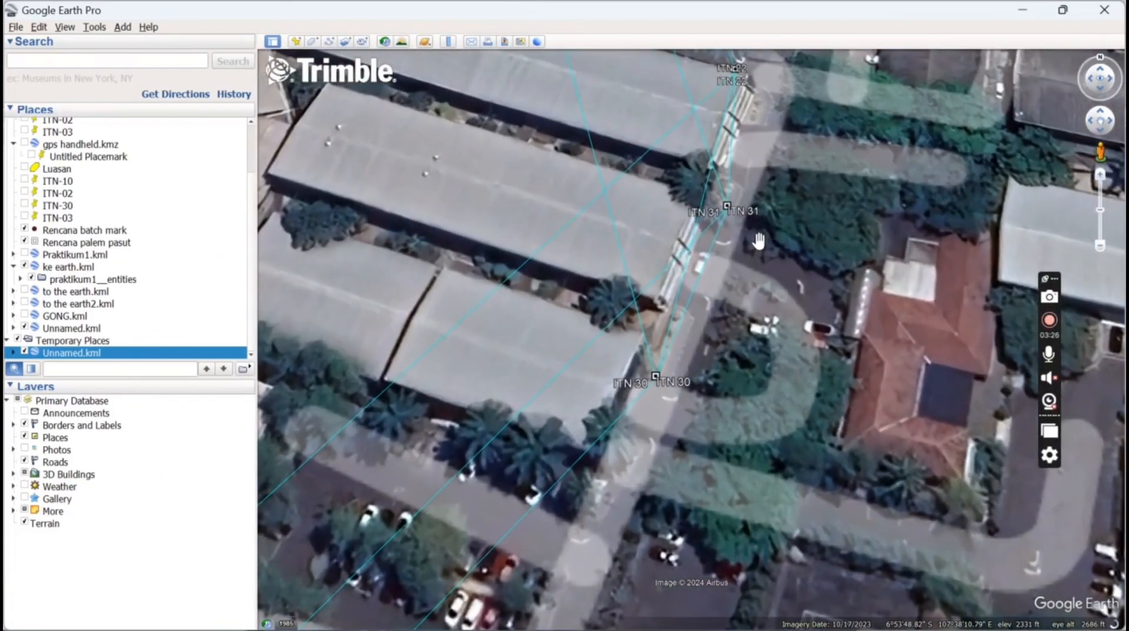
Tilt the view around ITN 31 and pan to bring ITN 22 and ITN 31 into view
{"action": "mouse_move", "coordinate": [759, 241]}
{"action": "left_mouse_down"}
{"action": "mouse_move", "coordinate": [709, 328]}
{"action": "mouse_move", "coordinate": [716, 283]}
{"action": "left_mouse_up"}
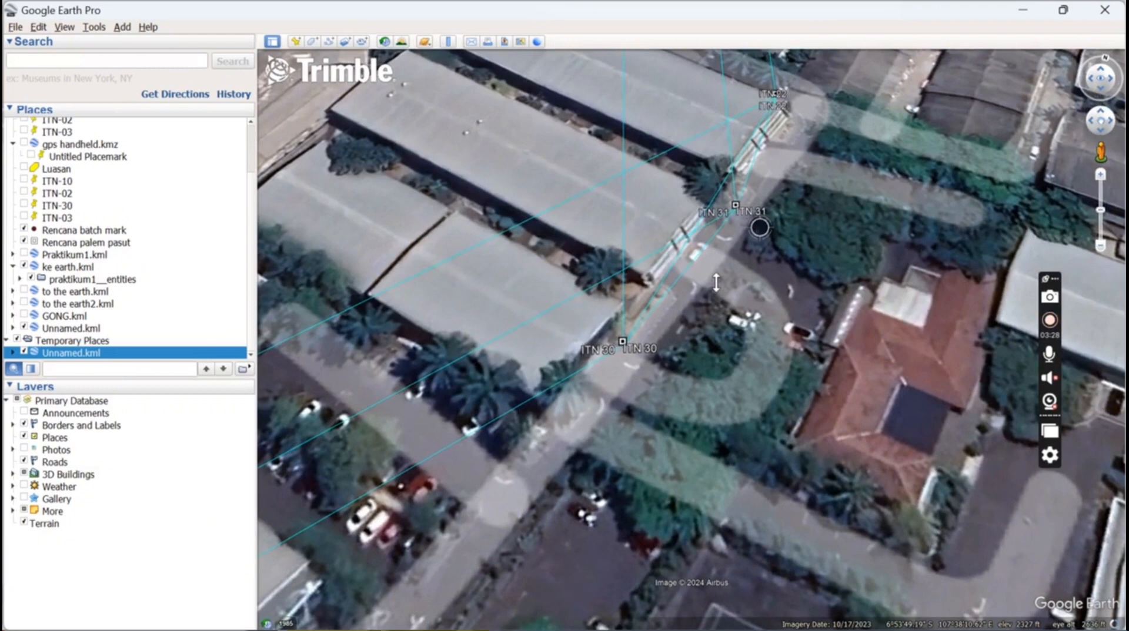
{"action": "left_click_drag", "start_coordinate": [716, 283], "coordinate": [800, 212]}
{"action": "scroll", "coordinate": [765, 153], "scroll_direction": "up", "scroll_amount": 3}
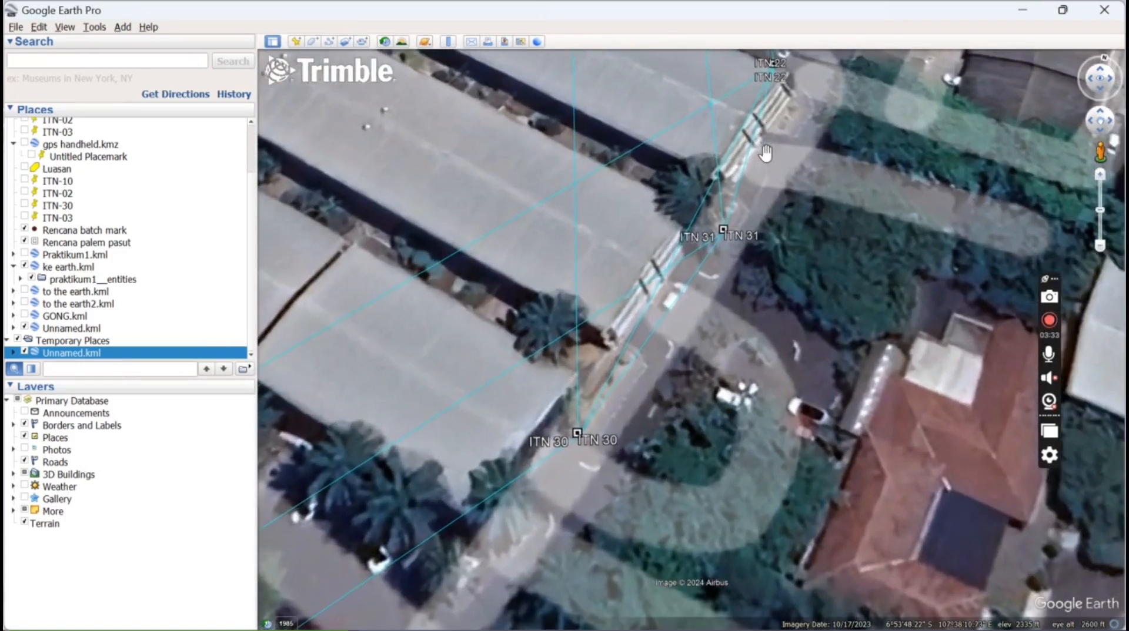
{"action": "left_click_drag", "start_coordinate": [762, 176], "coordinate": [722, 277]}
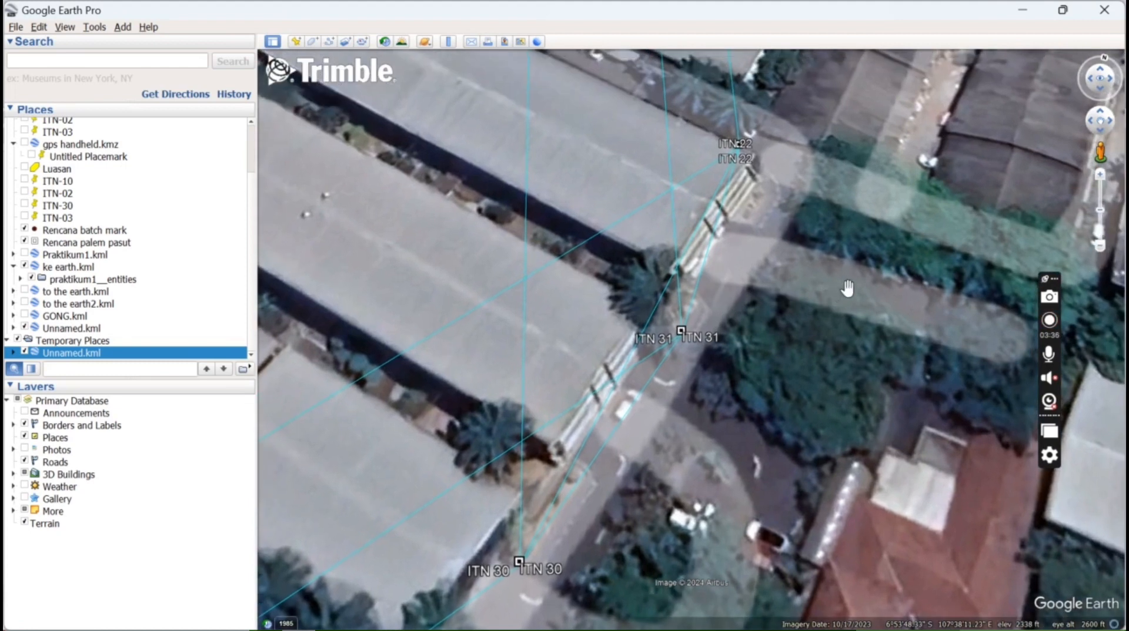